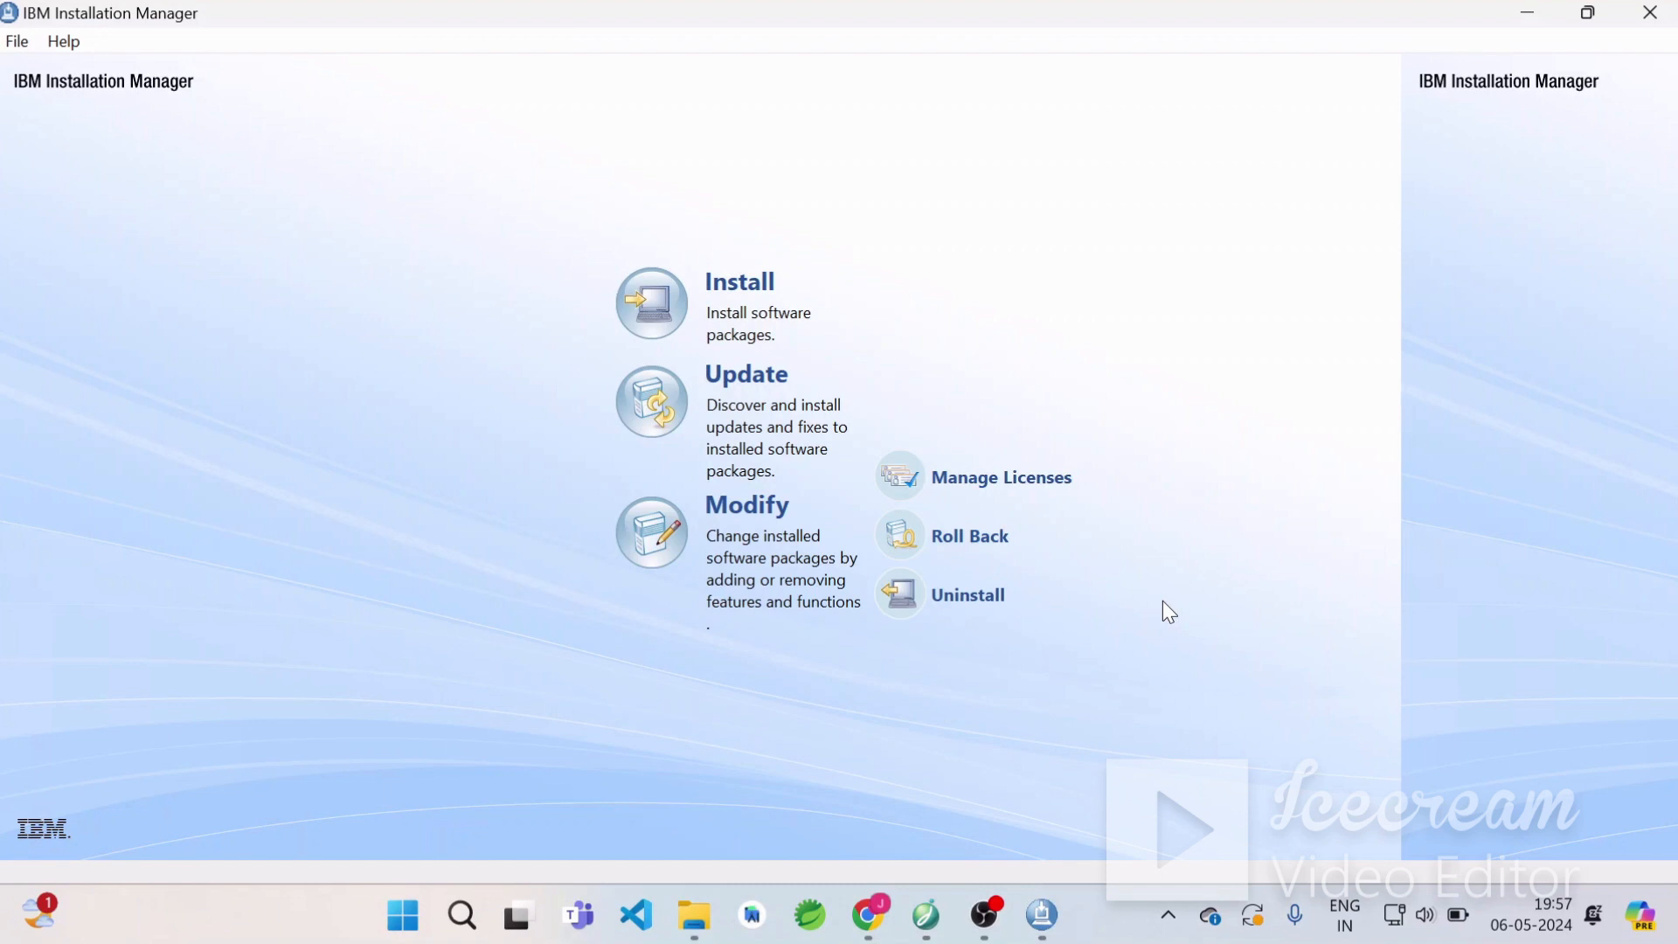
Try selecting Jazz Reporting Service in the Install Packages wizard, then dismiss the notice and cancel the wizard.
{"action": "left_click", "coordinate": [672, 325]}
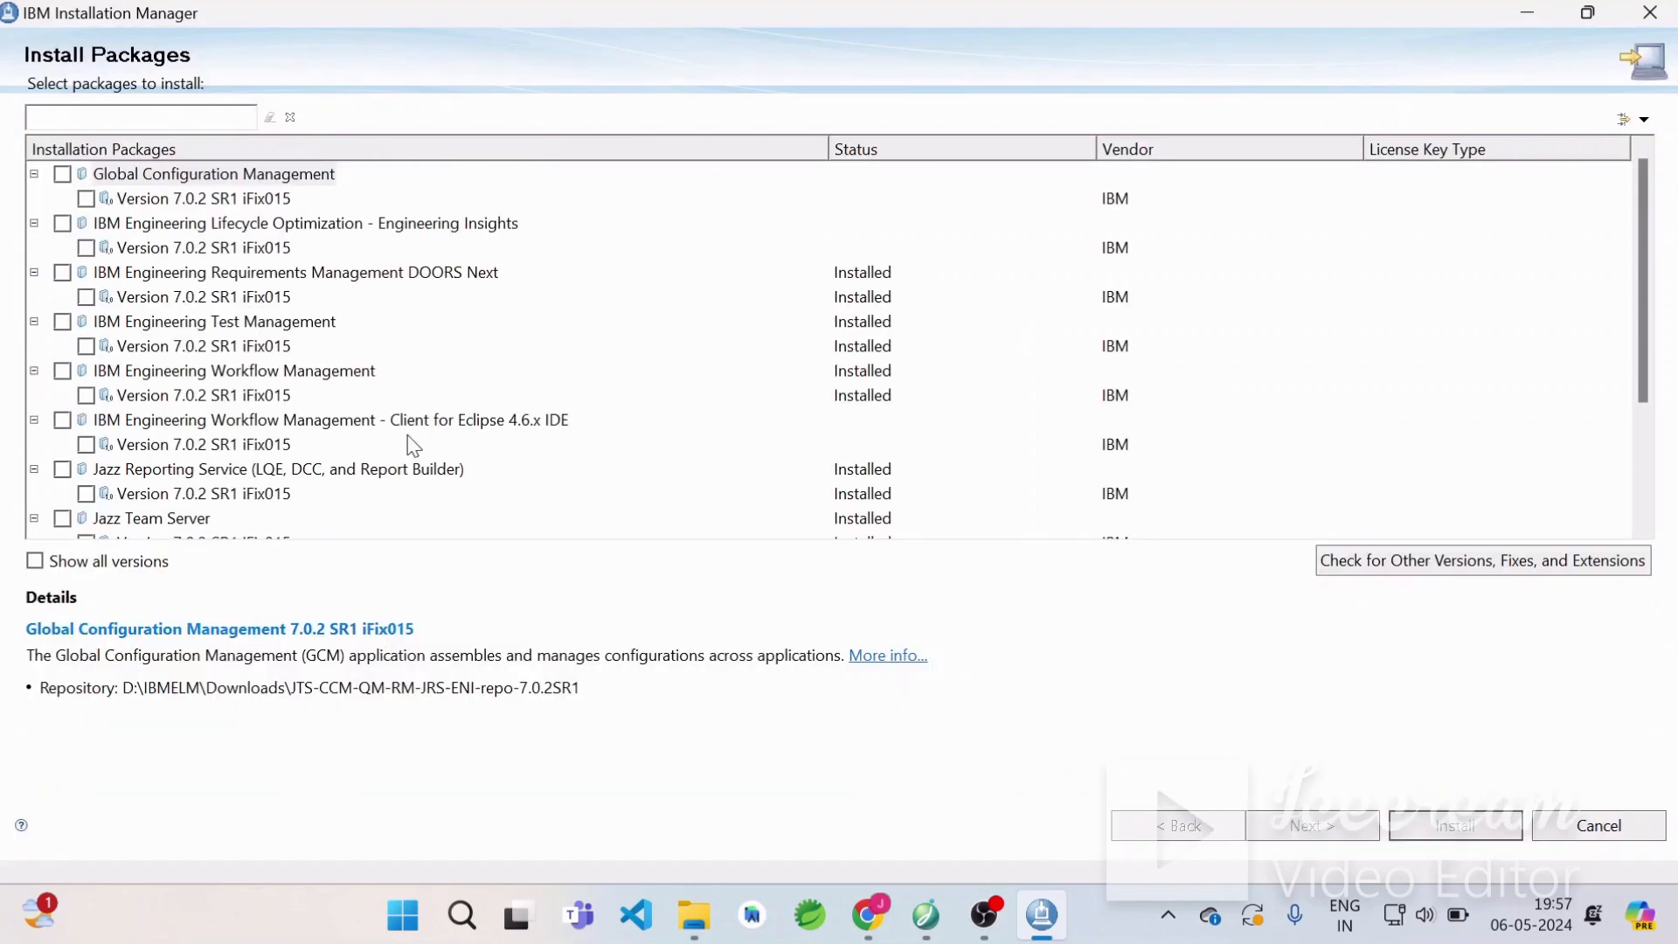
{"action": "scroll", "coordinate": [240, 487], "scroll_direction": "down", "scroll_amount": 3}
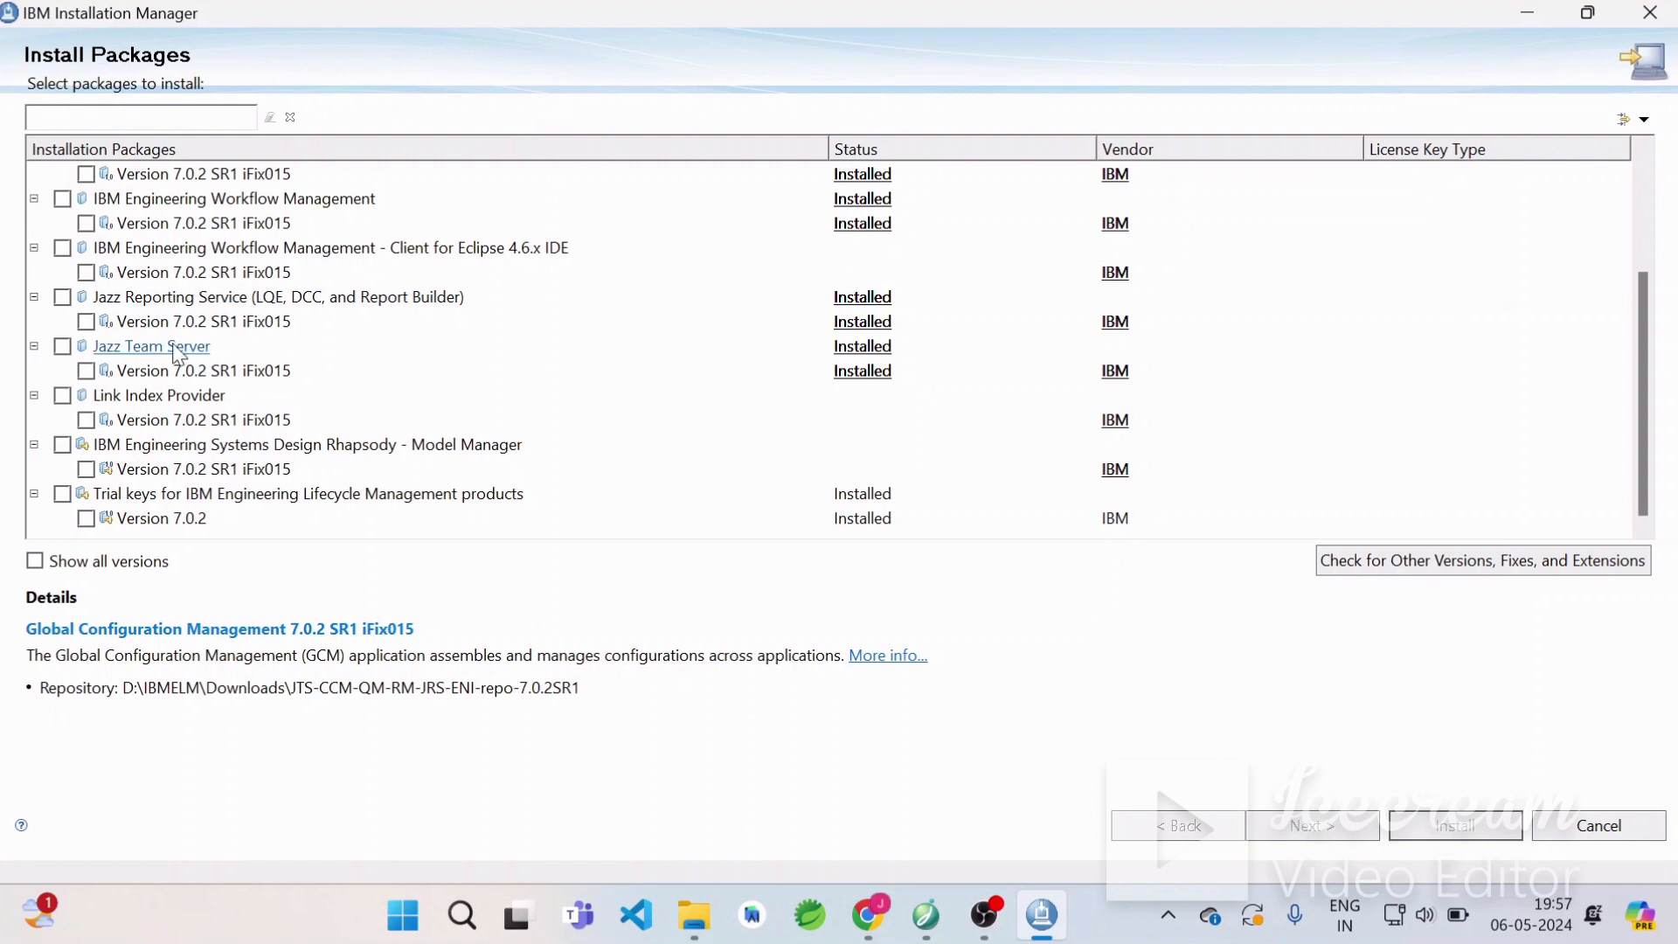
{"action": "left_click", "coordinate": [62, 297]}
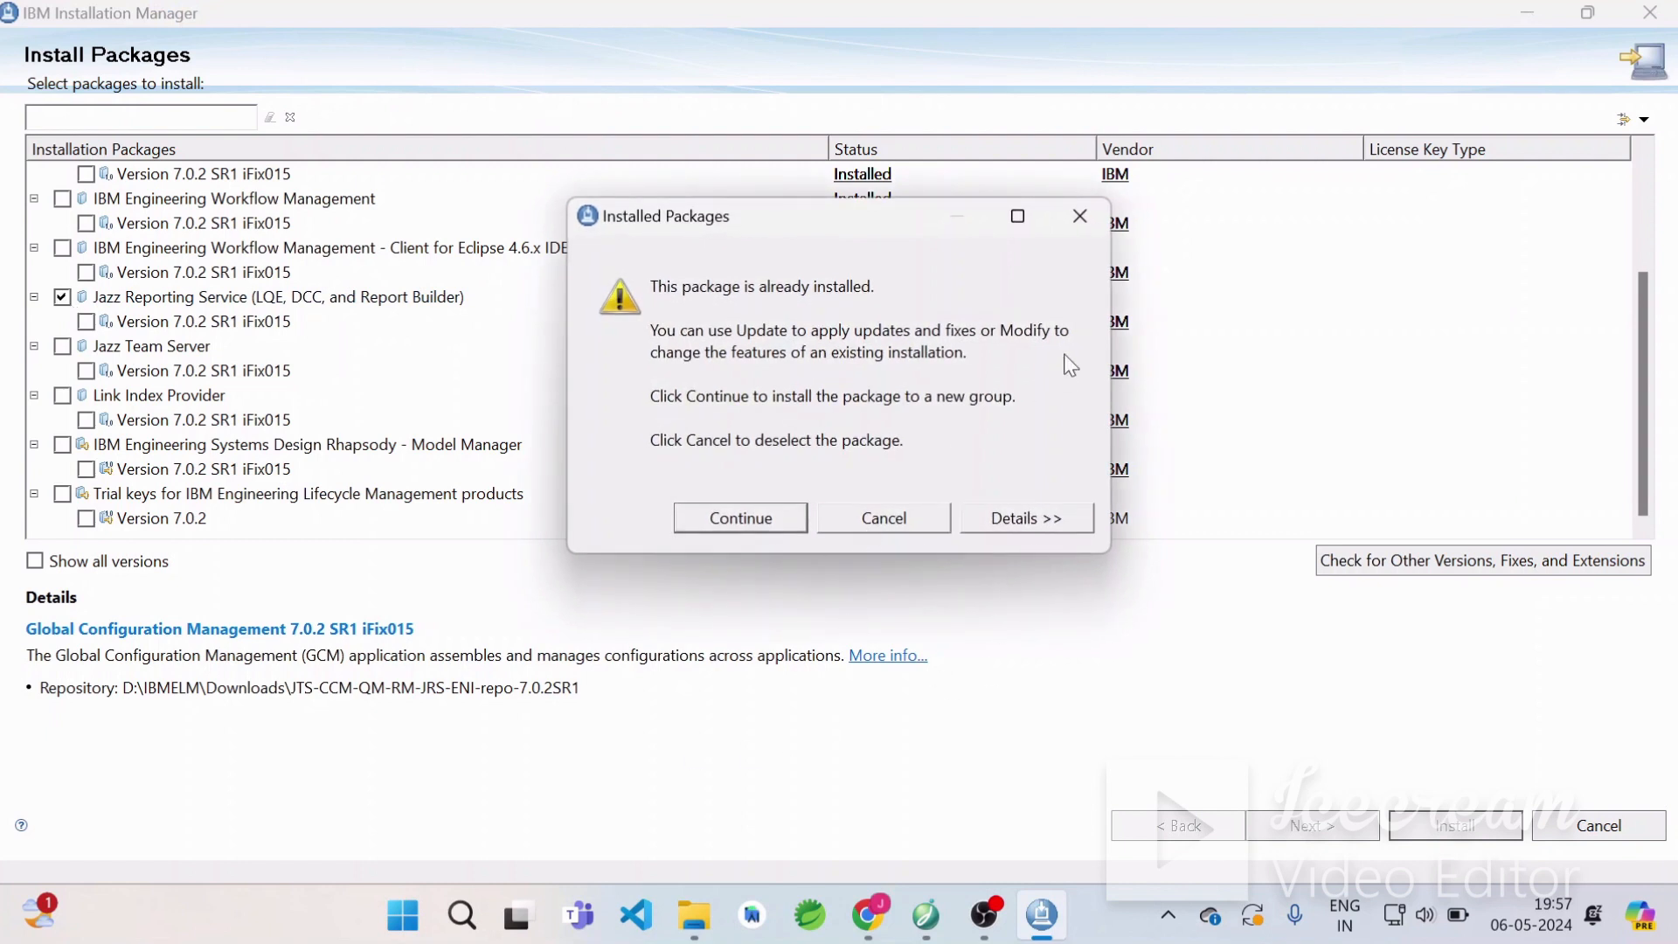
{"action": "left_click", "coordinate": [1080, 216]}
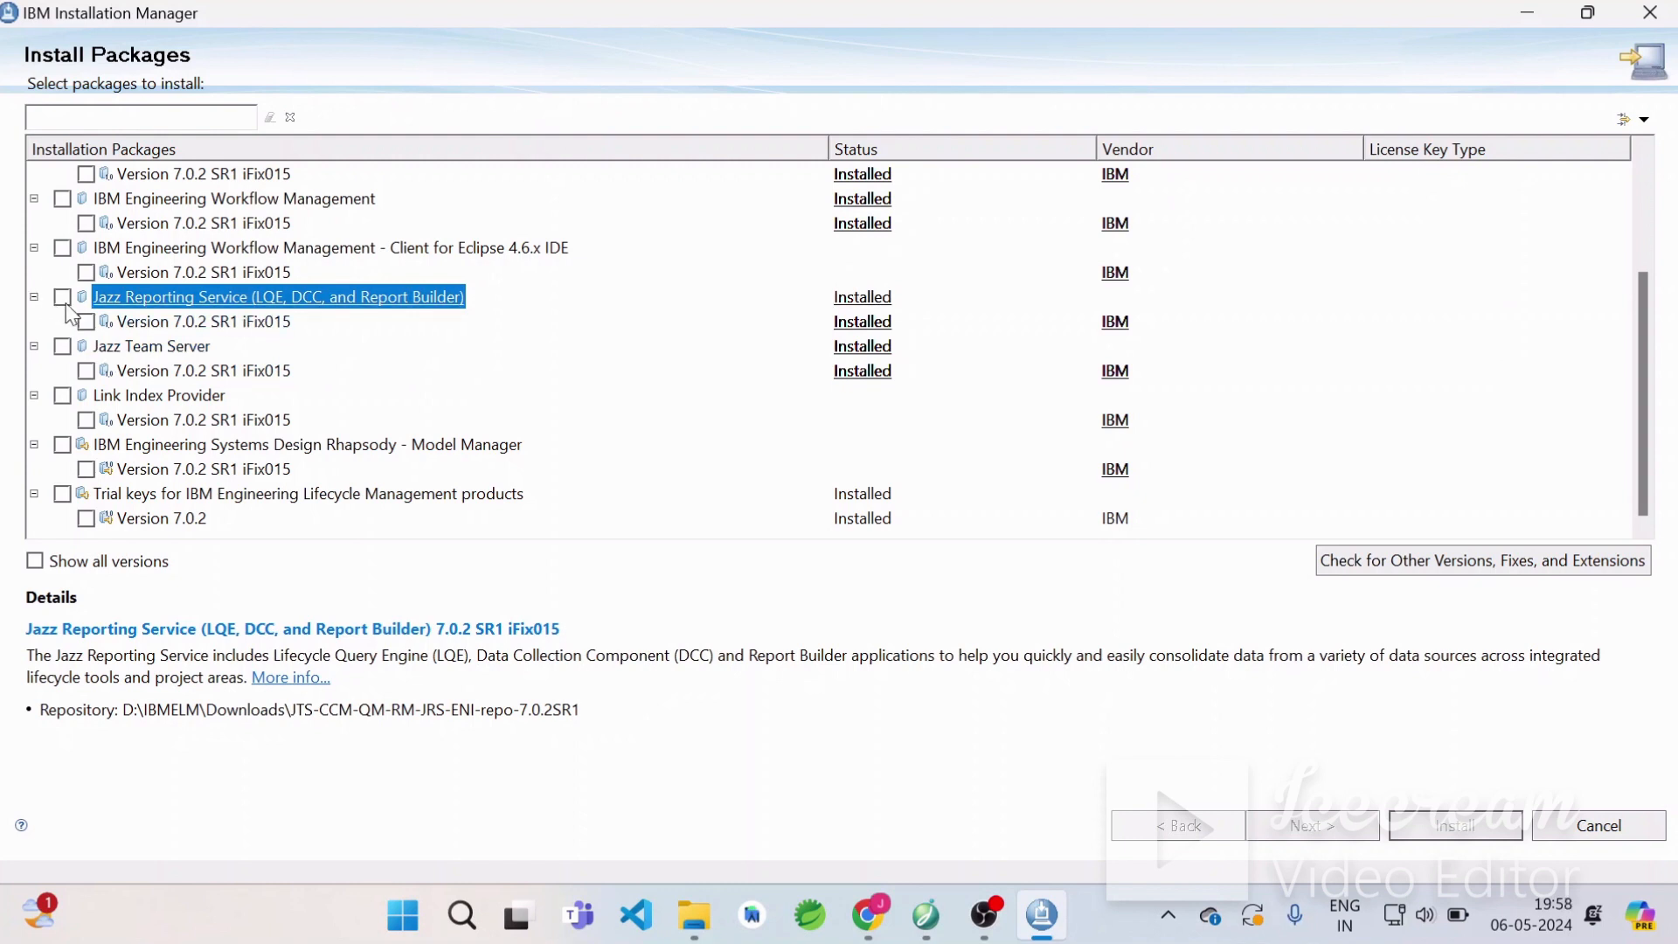
{"action": "left_click", "coordinate": [1574, 827]}
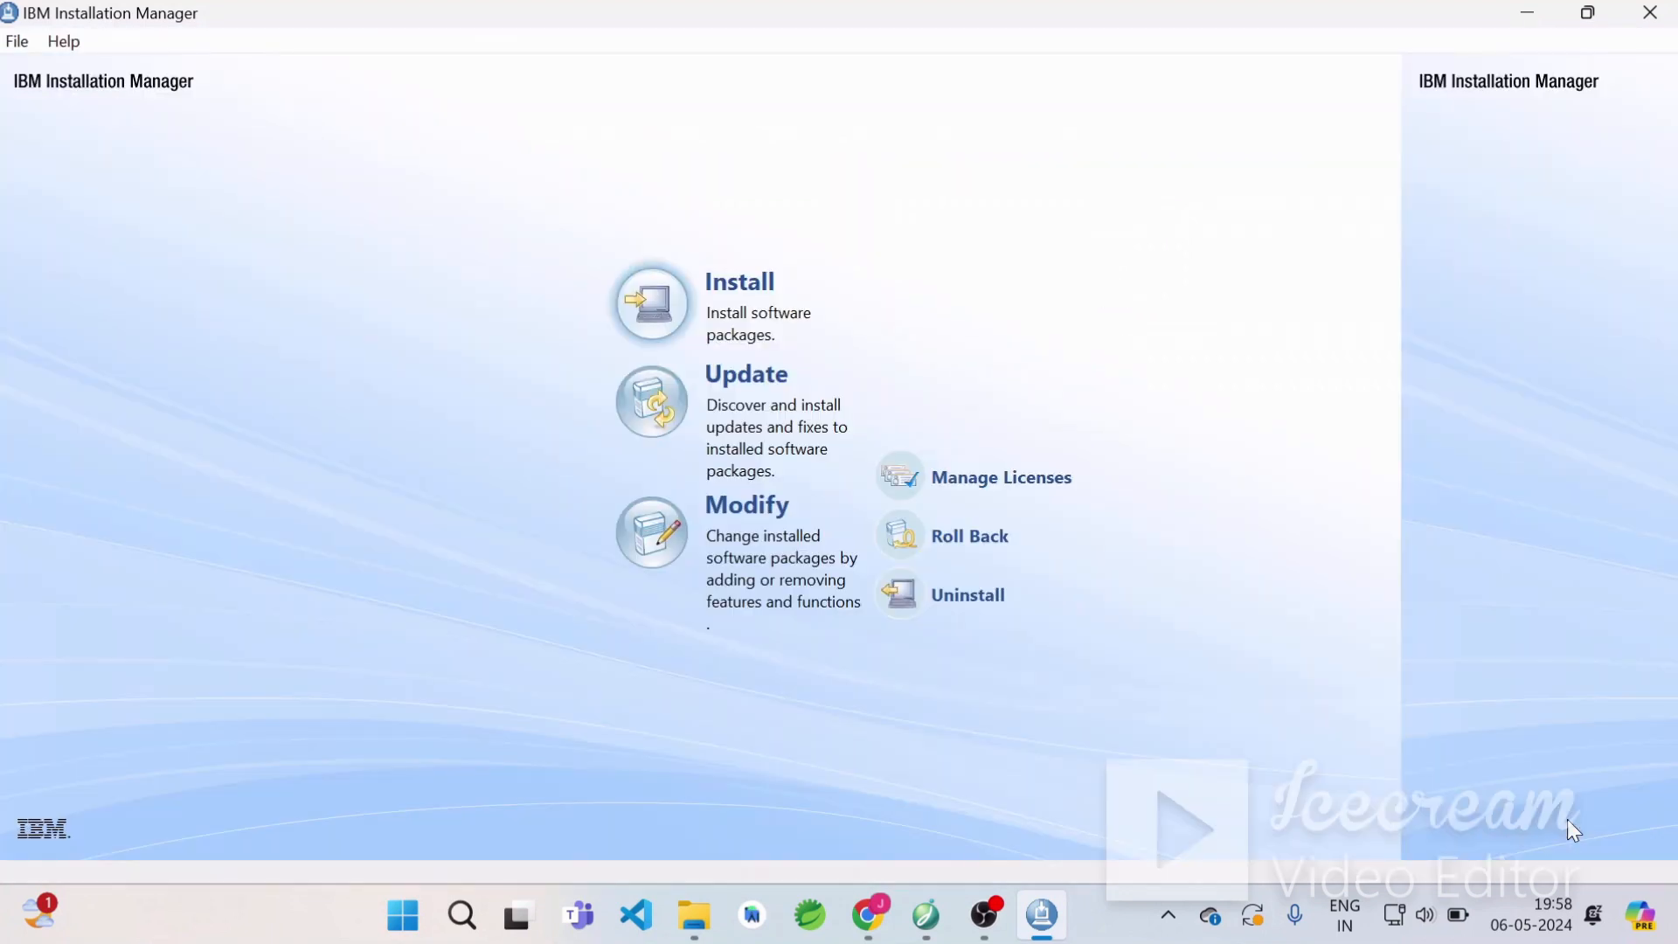
Open the list of installed packages in IBM Installation Manager.
{"action": "left_click", "coordinate": [12, 42]}
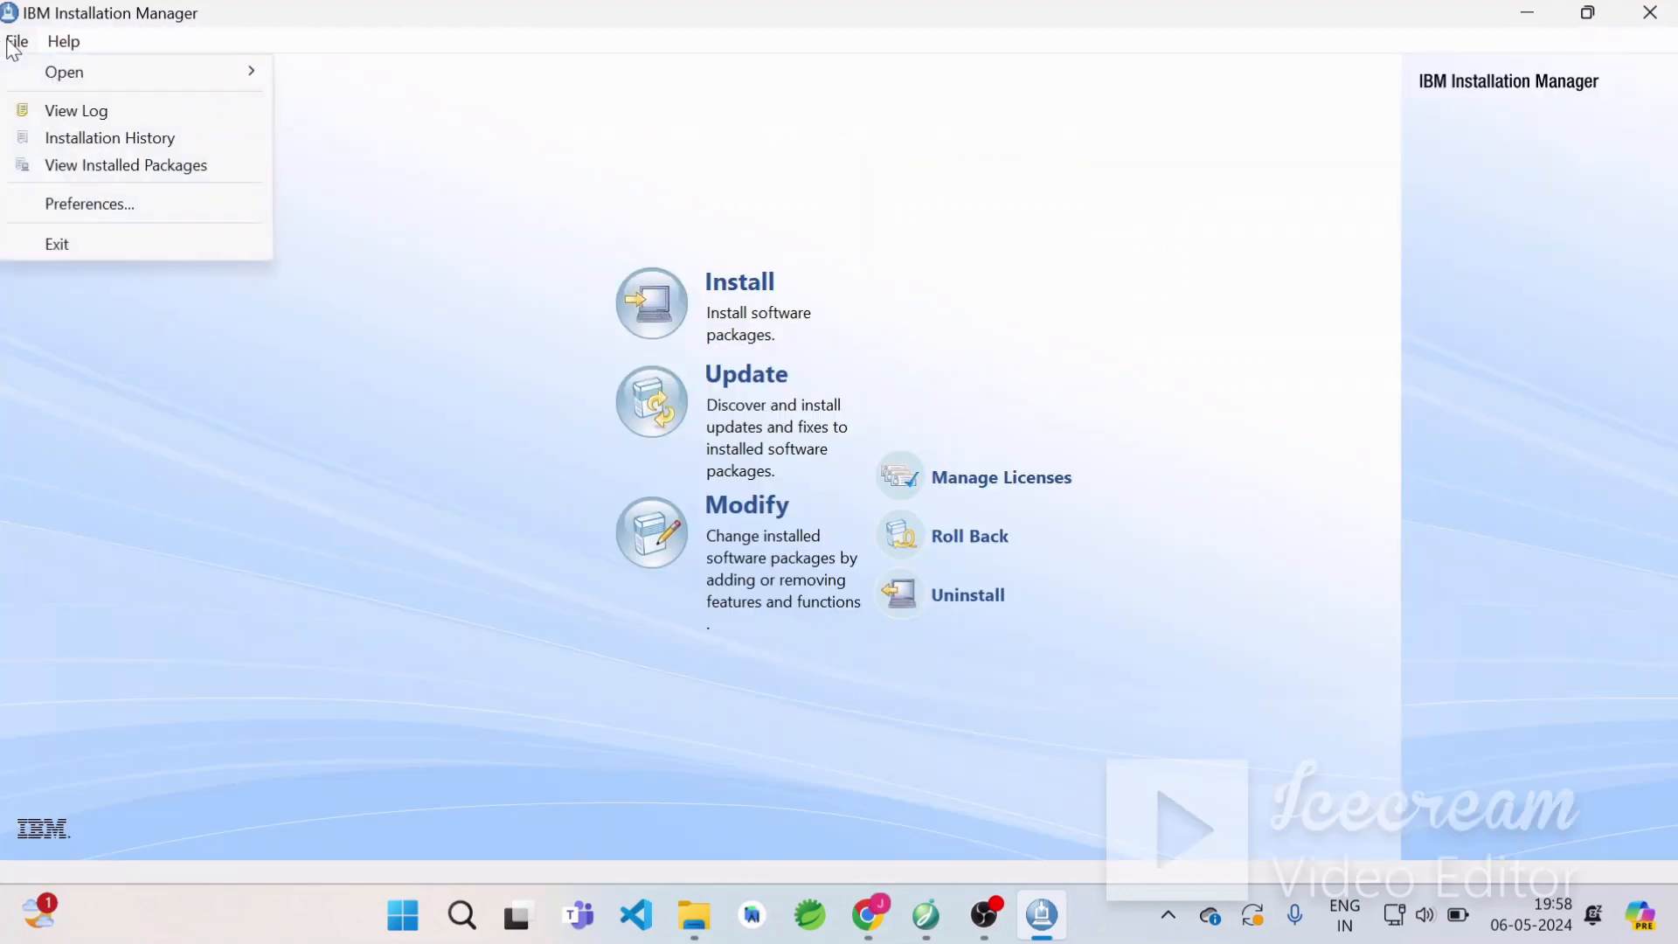
{"action": "left_click", "coordinate": [114, 168]}
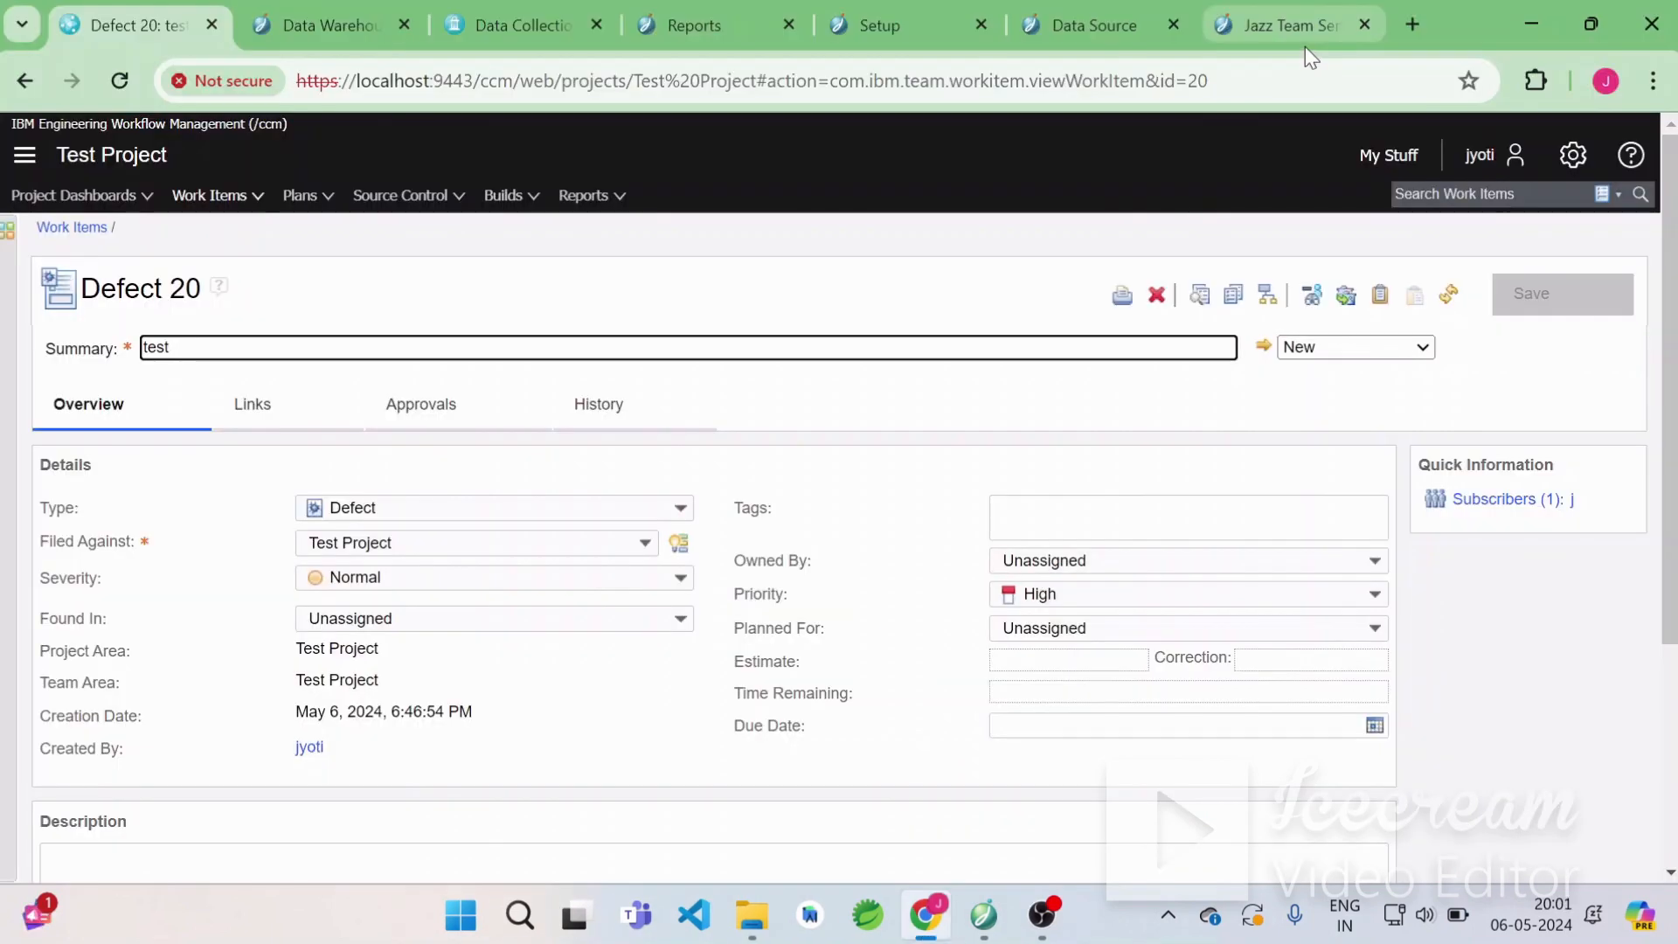
Switch to the Jazz Team Server tab and reopen the Custom Setup wizard from the setup welcome page.
{"action": "left_click", "coordinate": [1292, 39]}
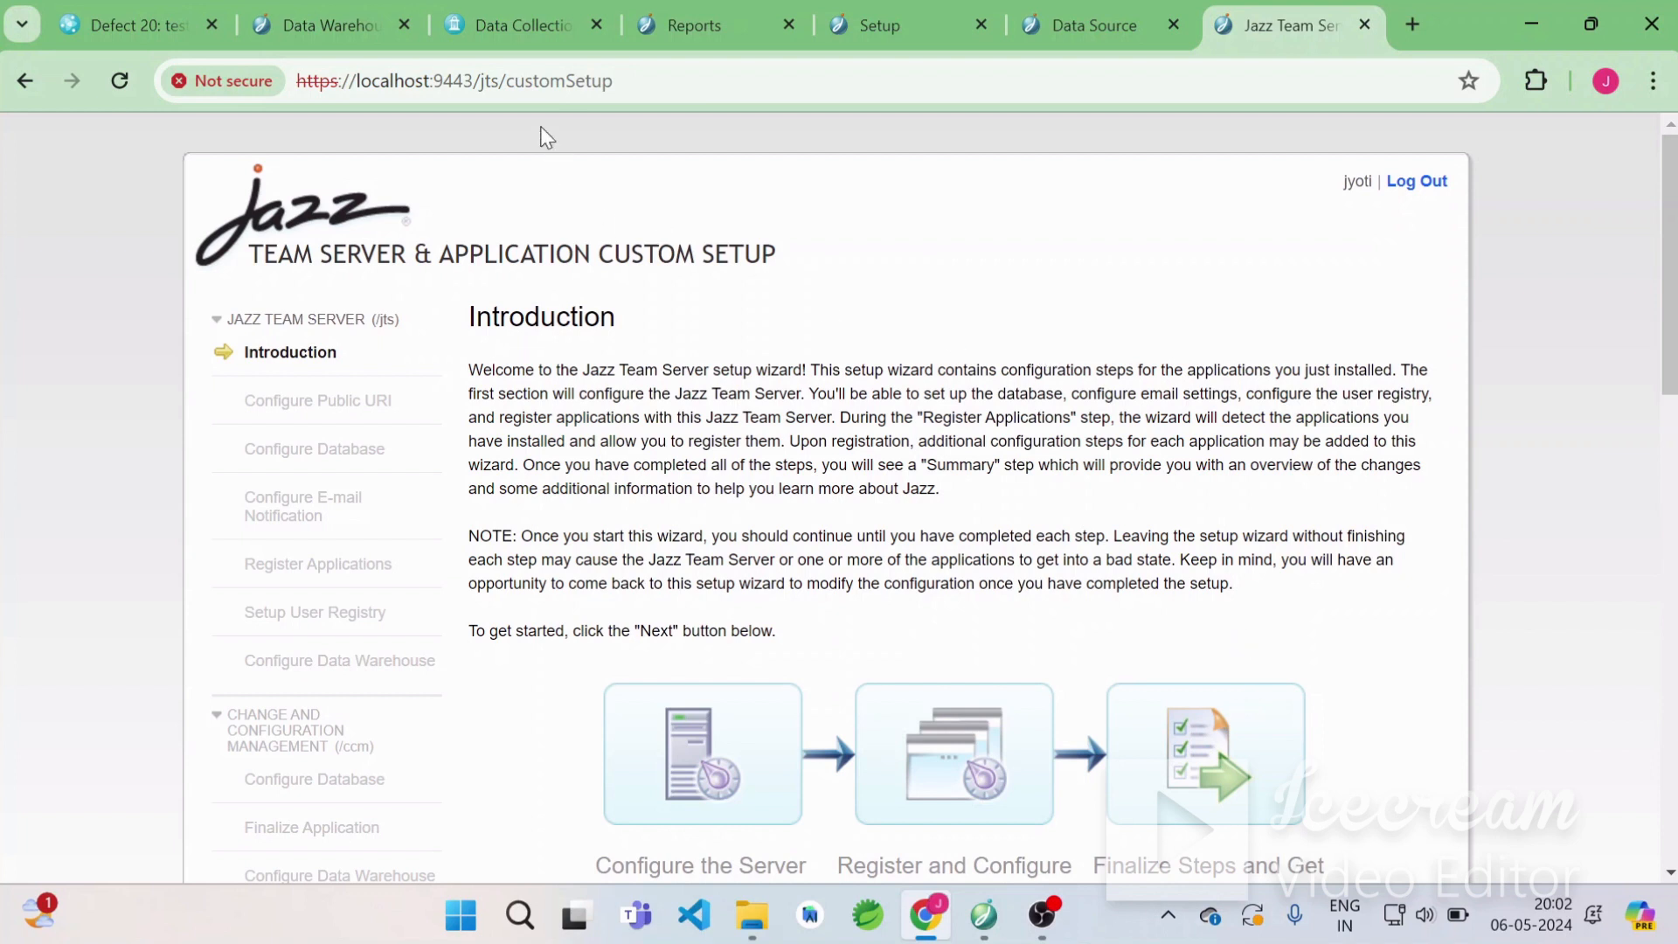
{"action": "left_click_drag", "start_coordinate": [524, 81], "coordinate": [567, 81]}
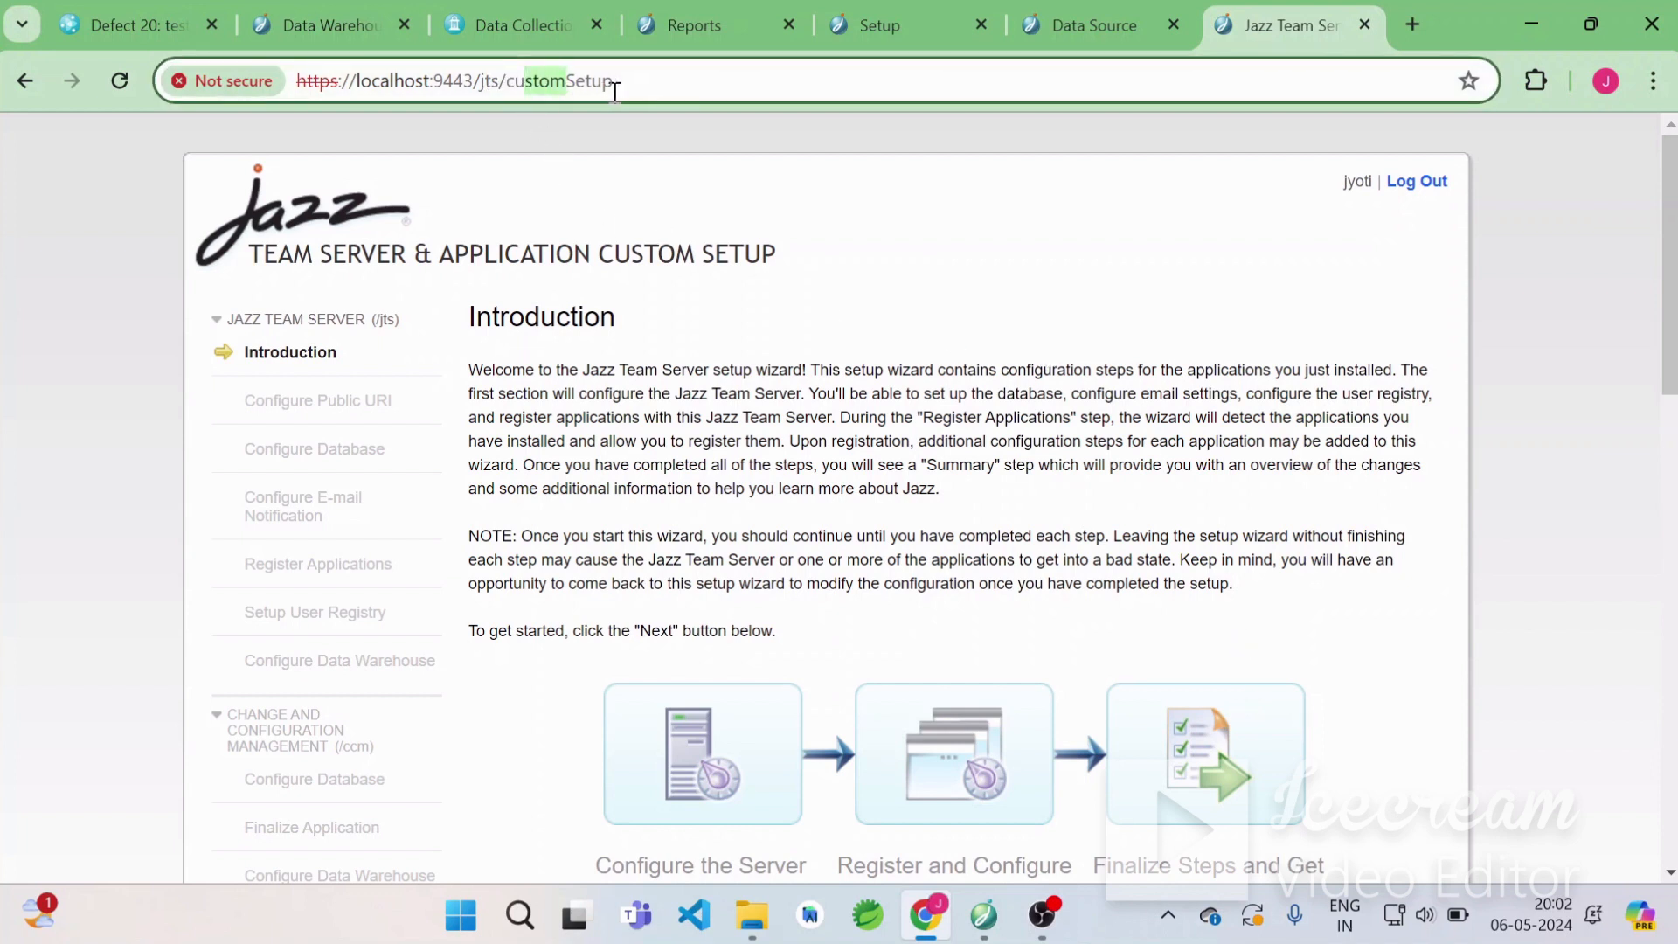
{"action": "left_click", "coordinate": [25, 80]}
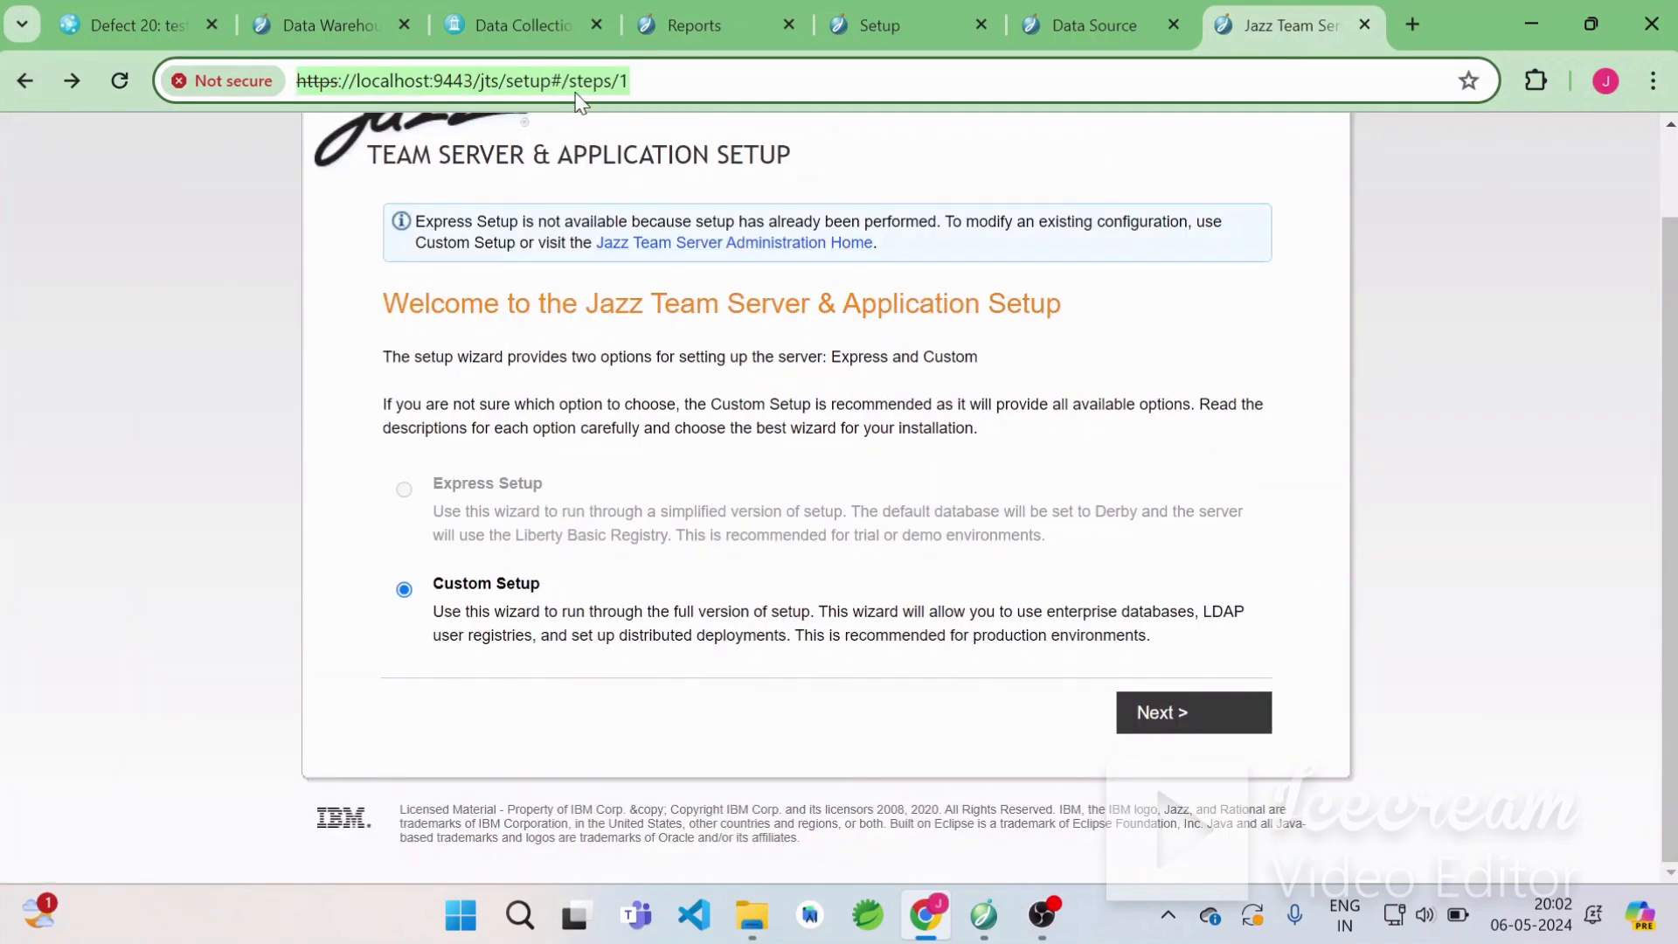
{"action": "left_click", "coordinate": [1230, 722]}
Scroll through the custom setup wizard's configuration steps for each application down to Finish Setup.
{"action": "scroll", "coordinate": [996, 560], "scroll_direction": "down", "scroll_amount": 1}
{"action": "scroll", "coordinate": [994, 560], "scroll_direction": "down", "scroll_amount": 5}
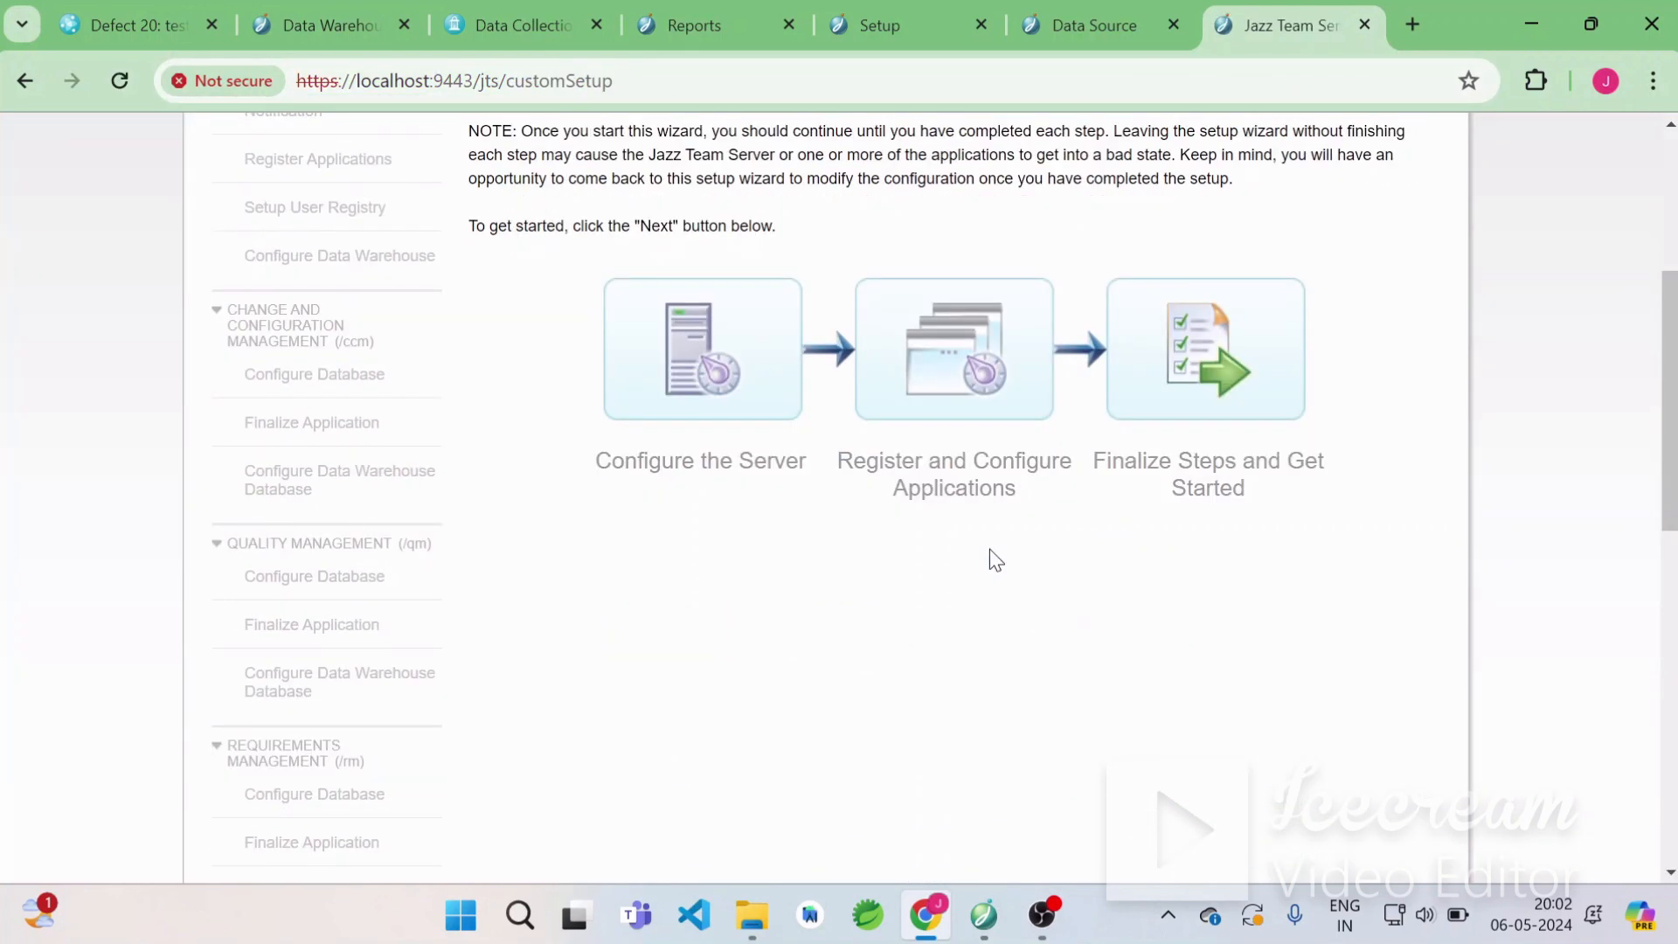
{"action": "scroll", "coordinate": [994, 560], "scroll_direction": "up", "scroll_amount": 6}
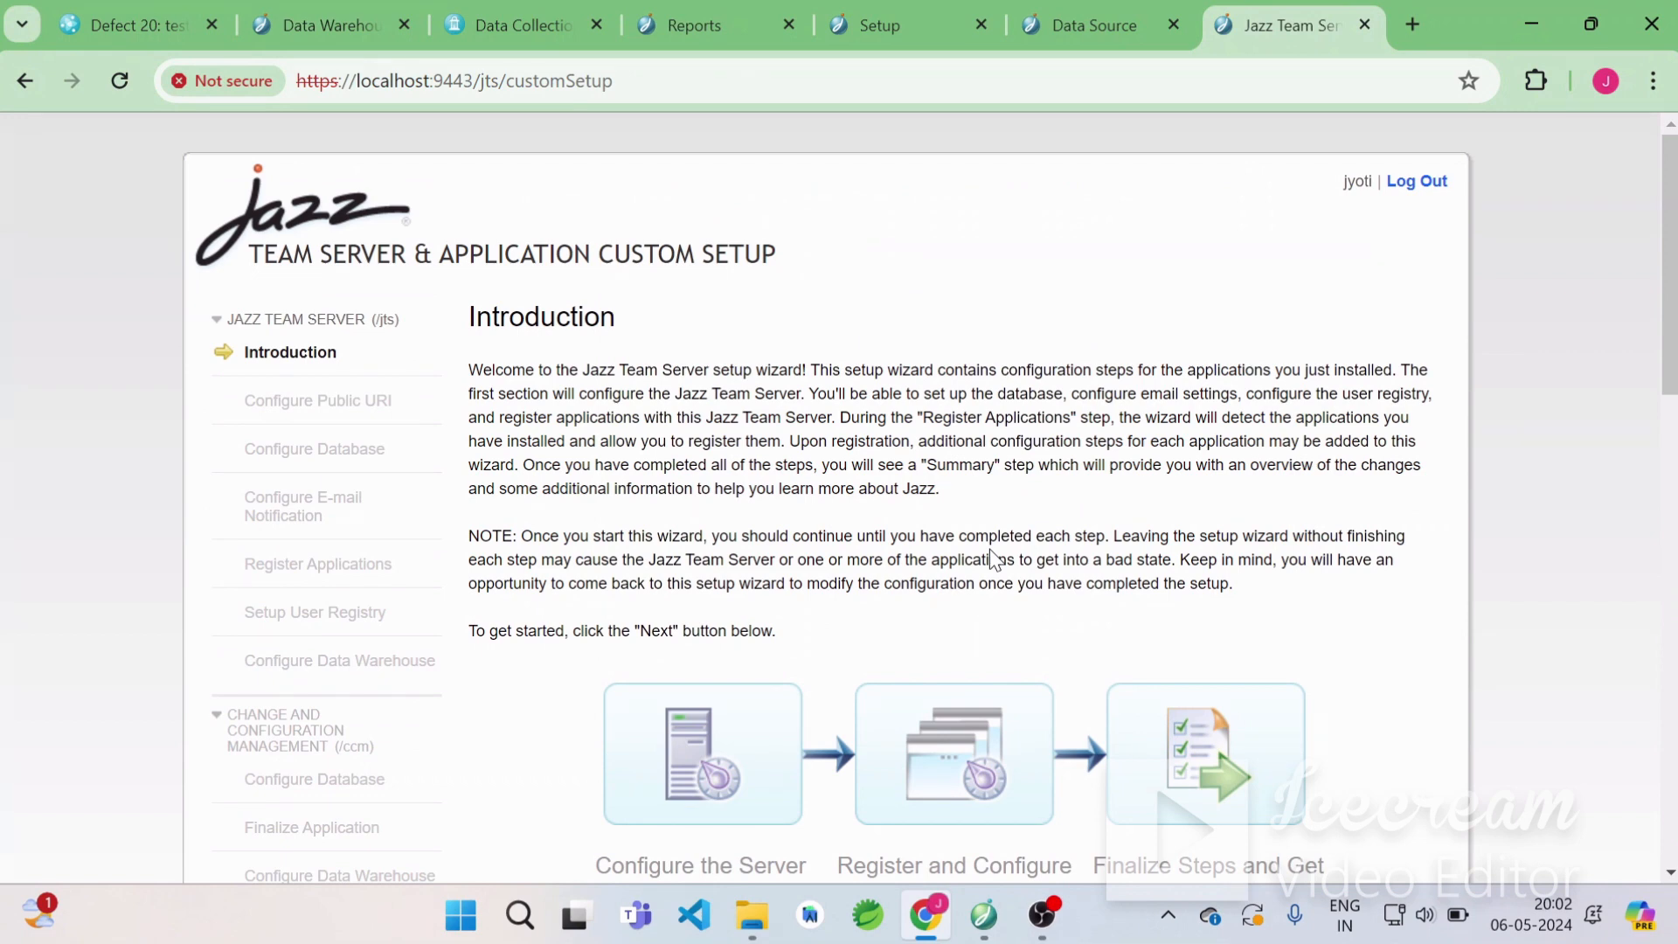
{"action": "scroll", "coordinate": [990, 549], "scroll_direction": "down", "scroll_amount": 2}
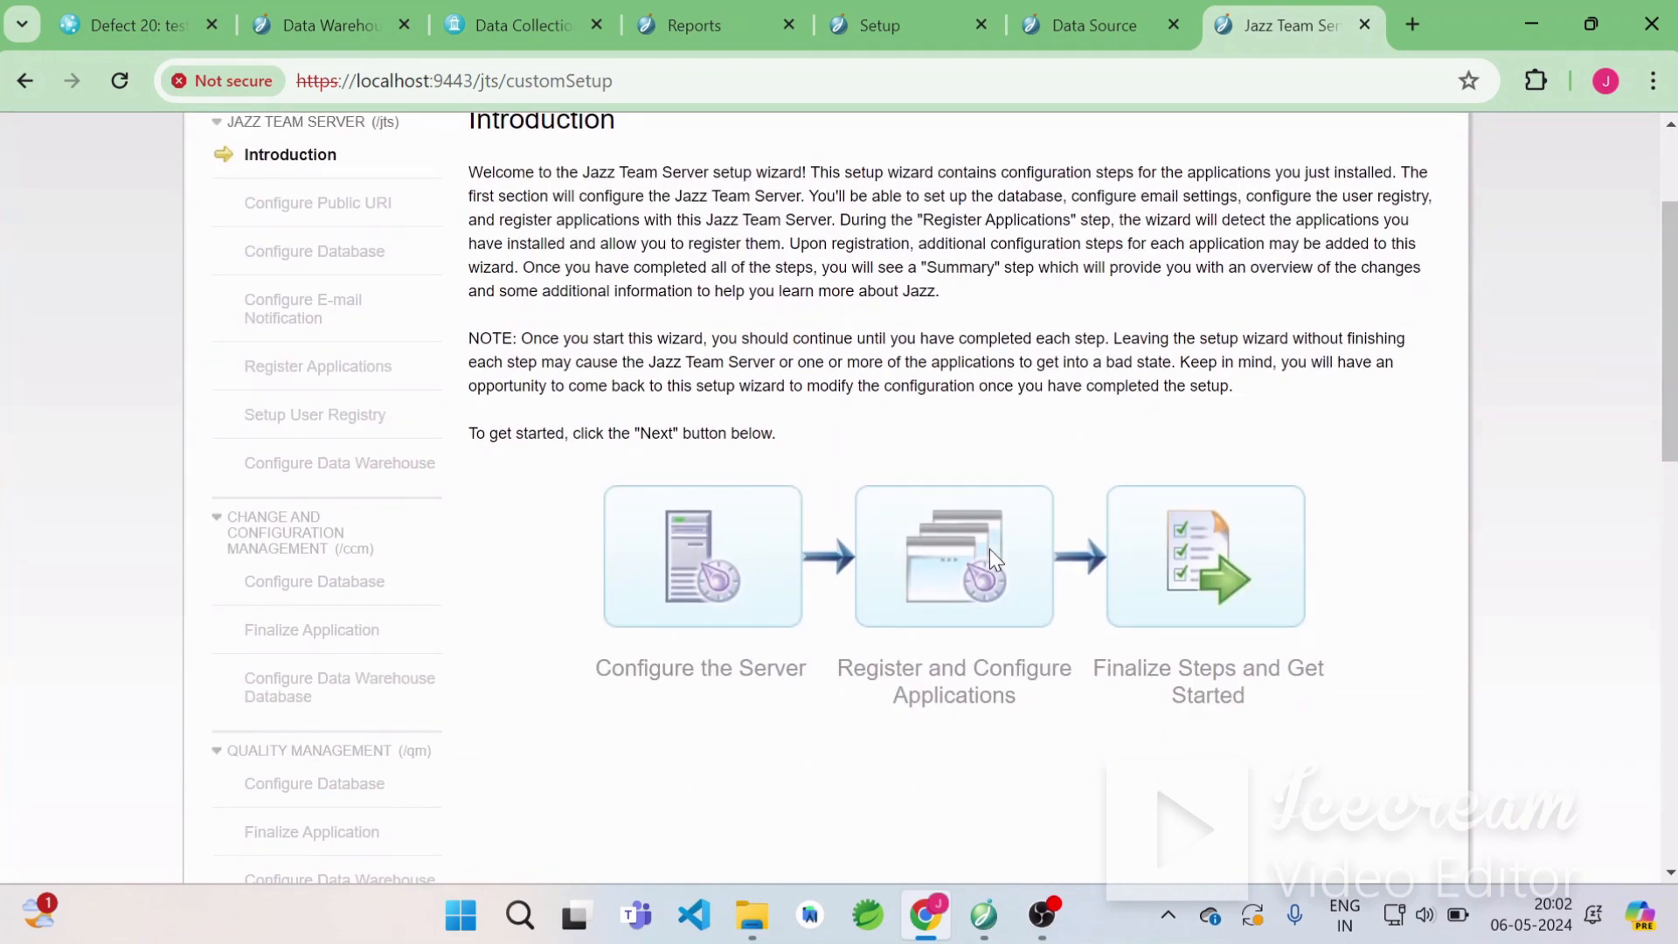
{"action": "scroll", "coordinate": [990, 549], "scroll_direction": "up", "scroll_amount": 1}
{"action": "scroll", "coordinate": [990, 549], "scroll_direction": "down", "scroll_amount": 2}
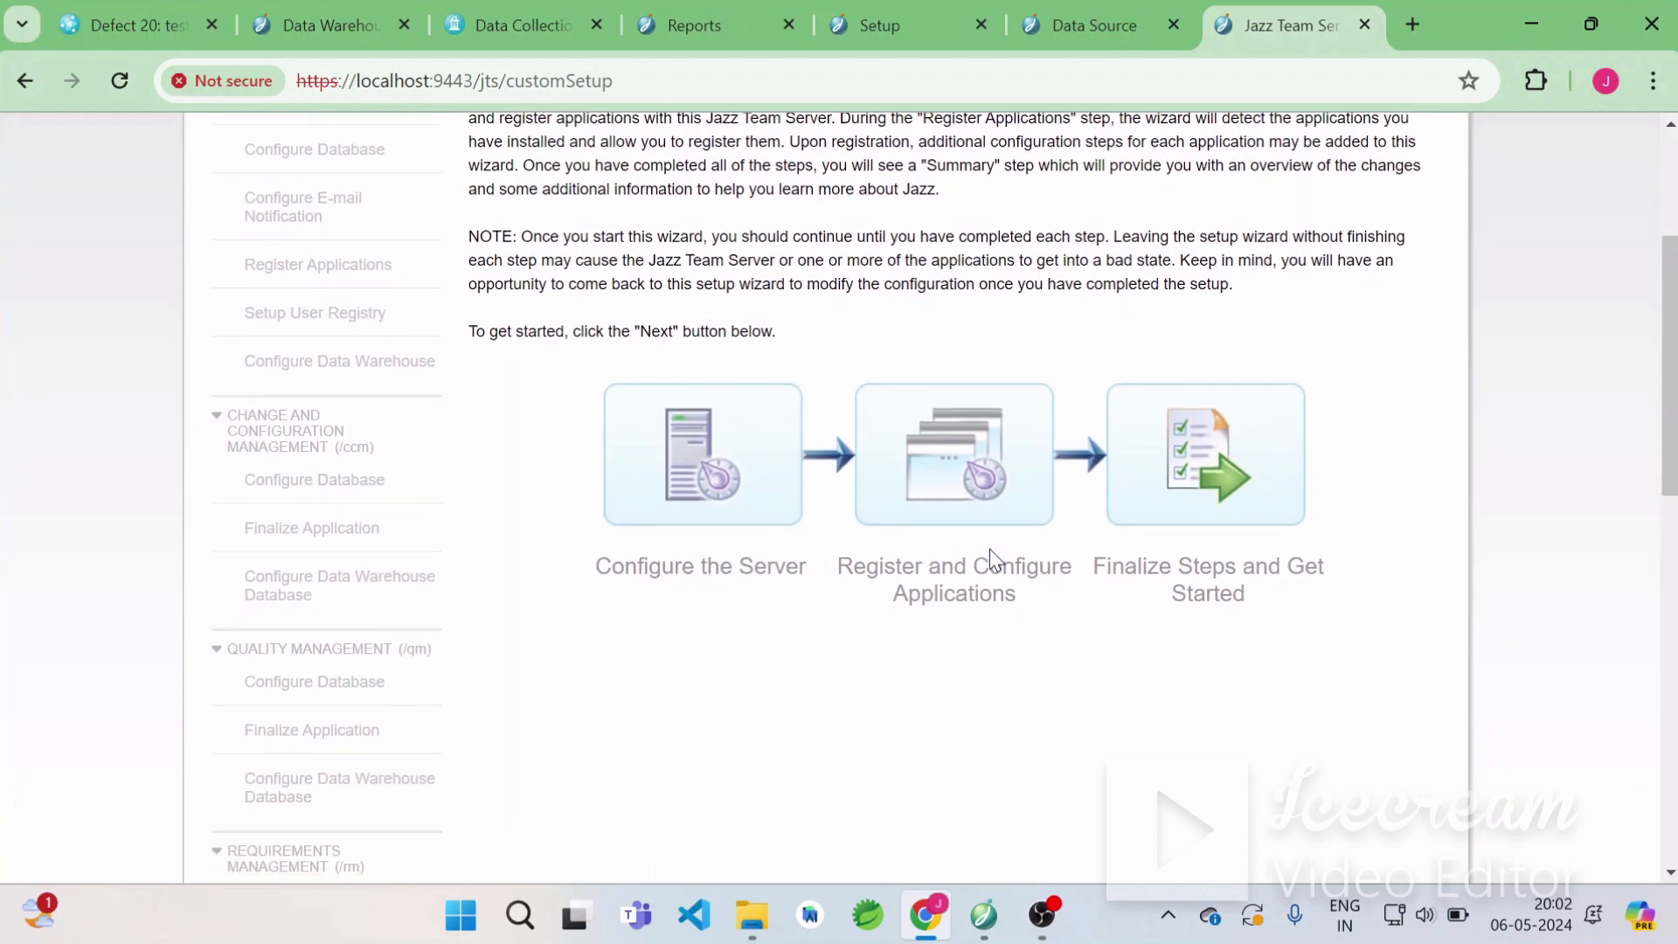
{"action": "scroll", "coordinate": [339, 600], "scroll_direction": "down", "scroll_amount": 5}
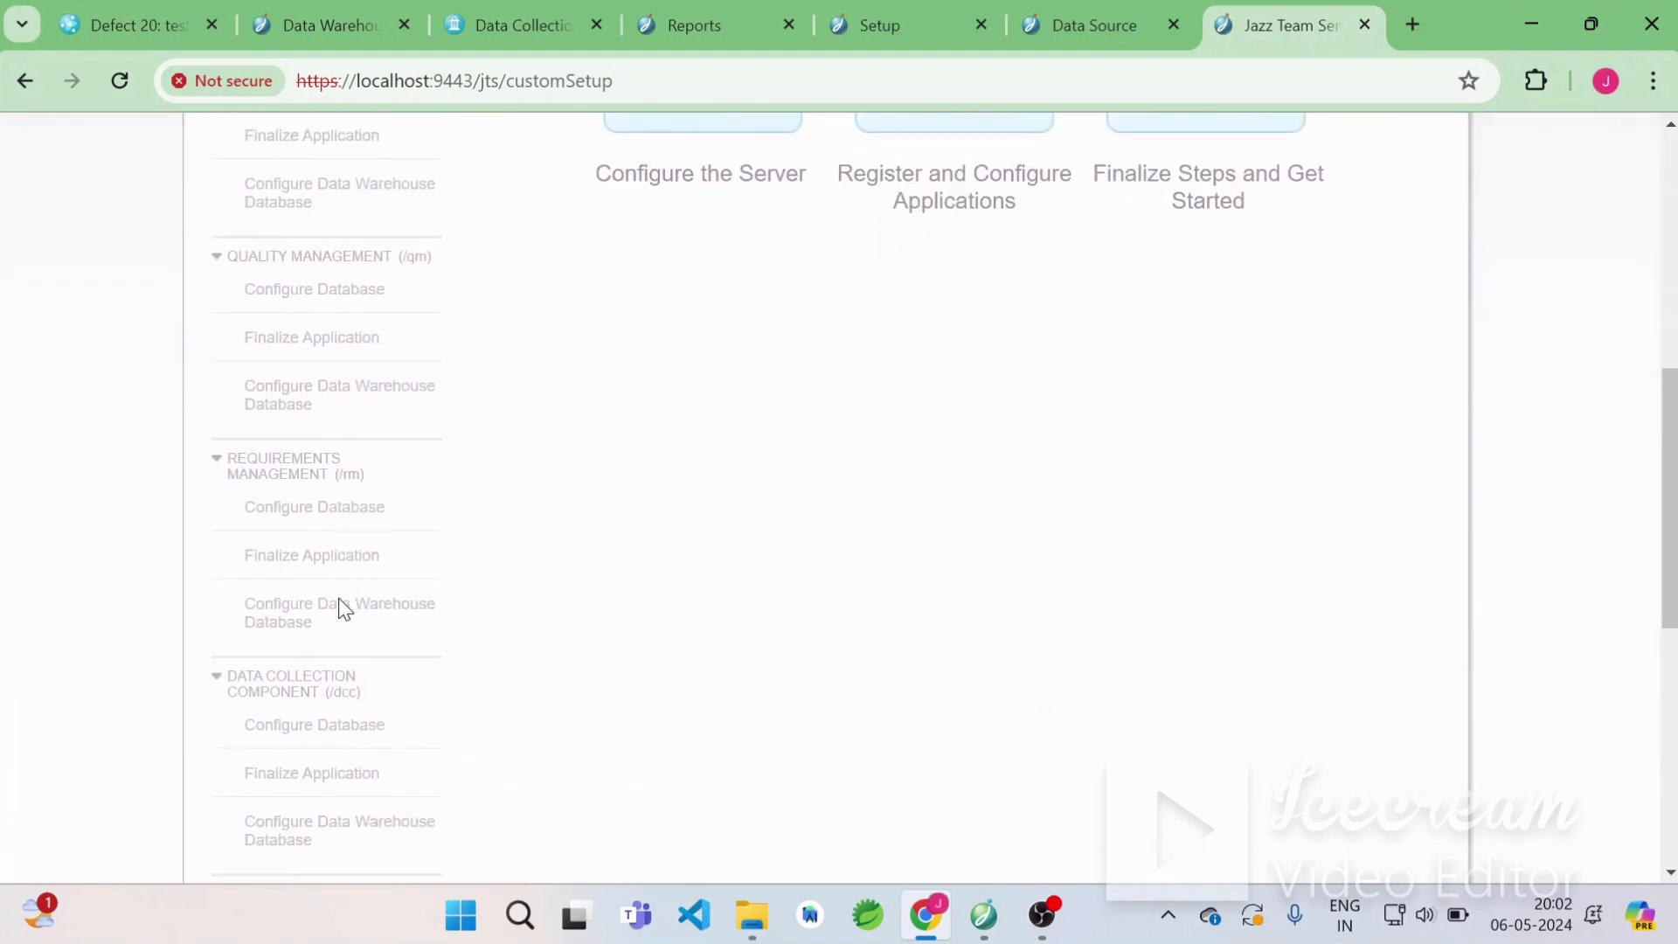
{"action": "scroll", "coordinate": [262, 641], "scroll_direction": "down", "scroll_amount": 2}
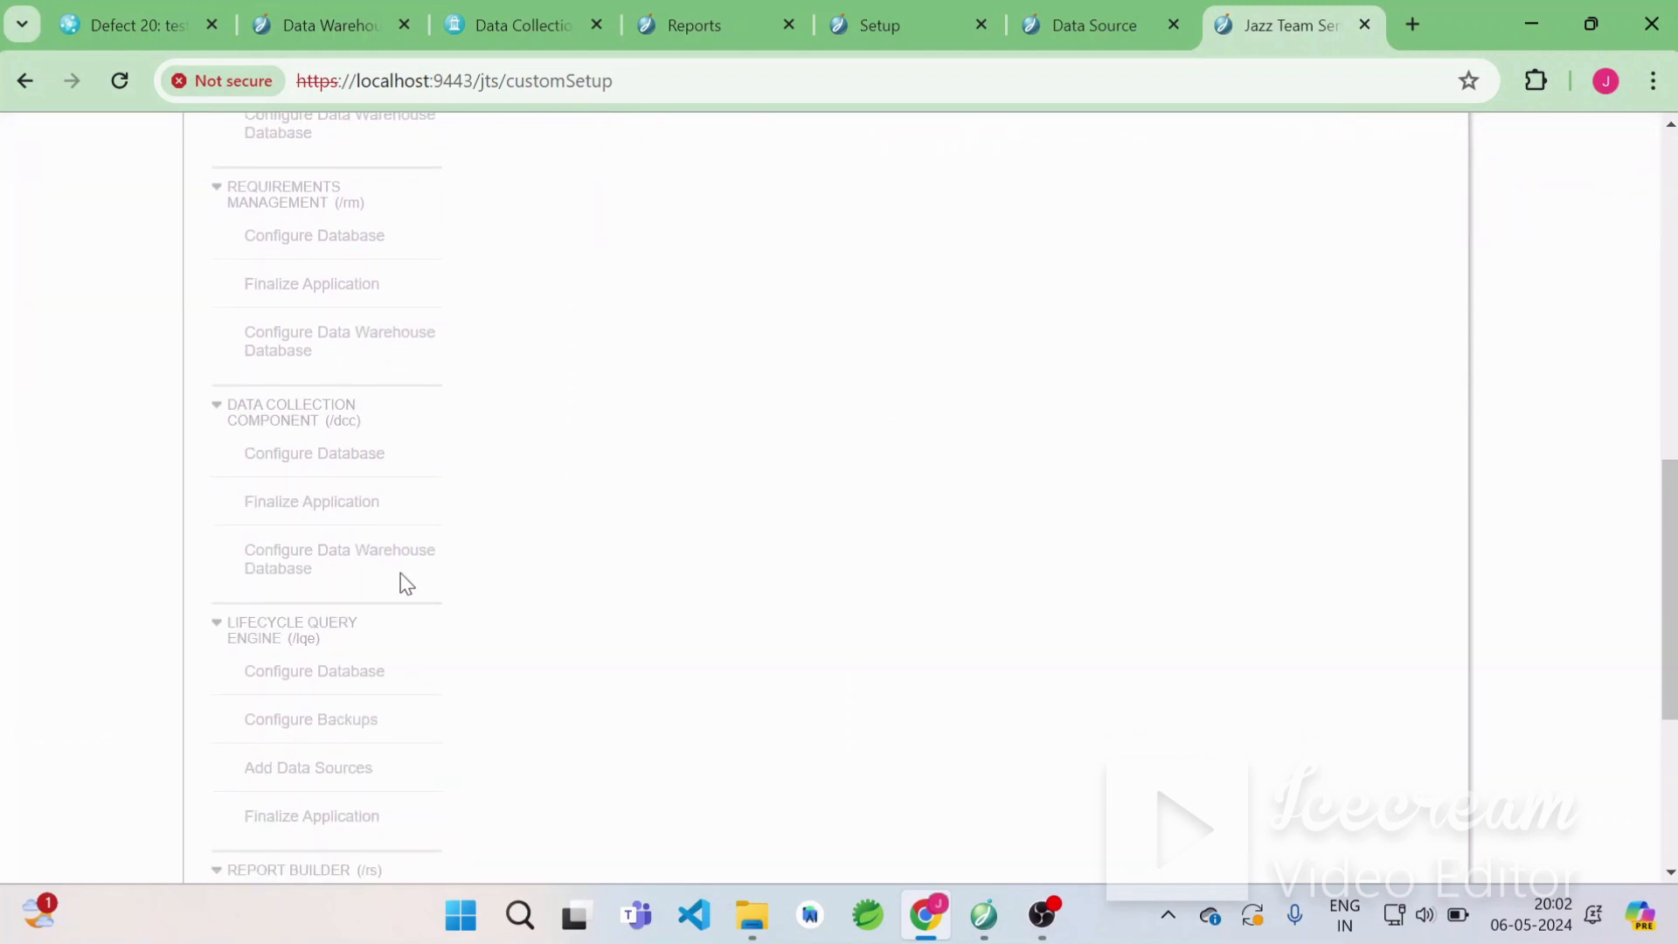
{"action": "scroll", "coordinate": [405, 583], "scroll_direction": "down", "scroll_amount": 2}
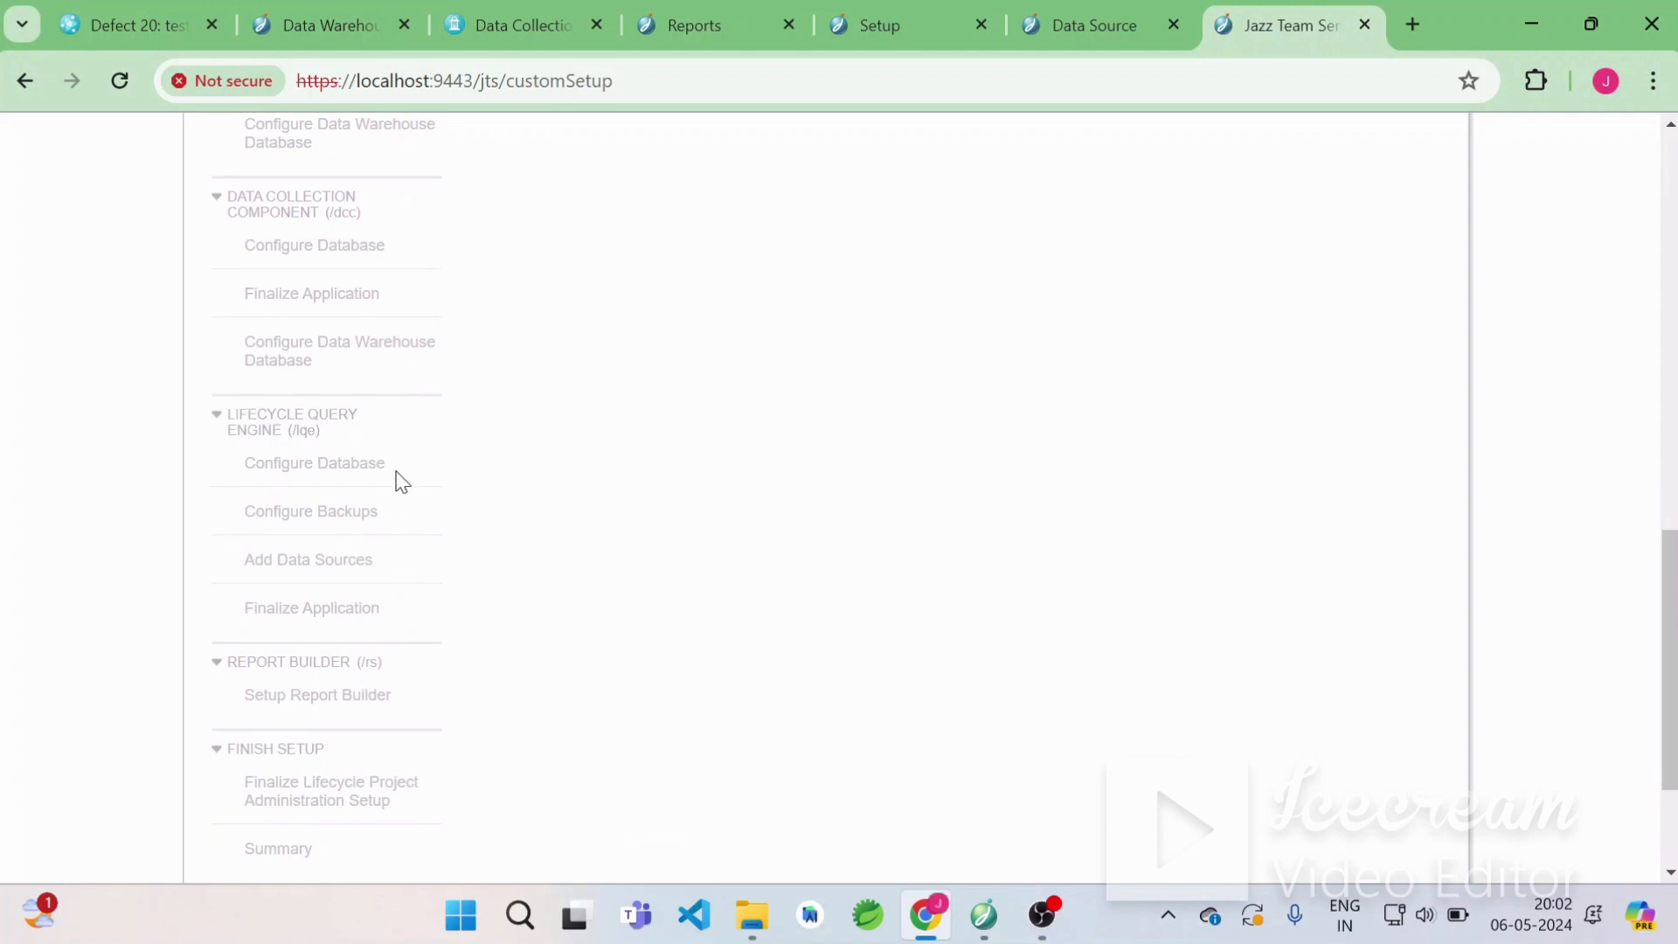
{"action": "scroll", "coordinate": [411, 576], "scroll_direction": "down", "scroll_amount": 1}
{"action": "scroll", "coordinate": [425, 561], "scroll_direction": "down", "scroll_amount": 1}
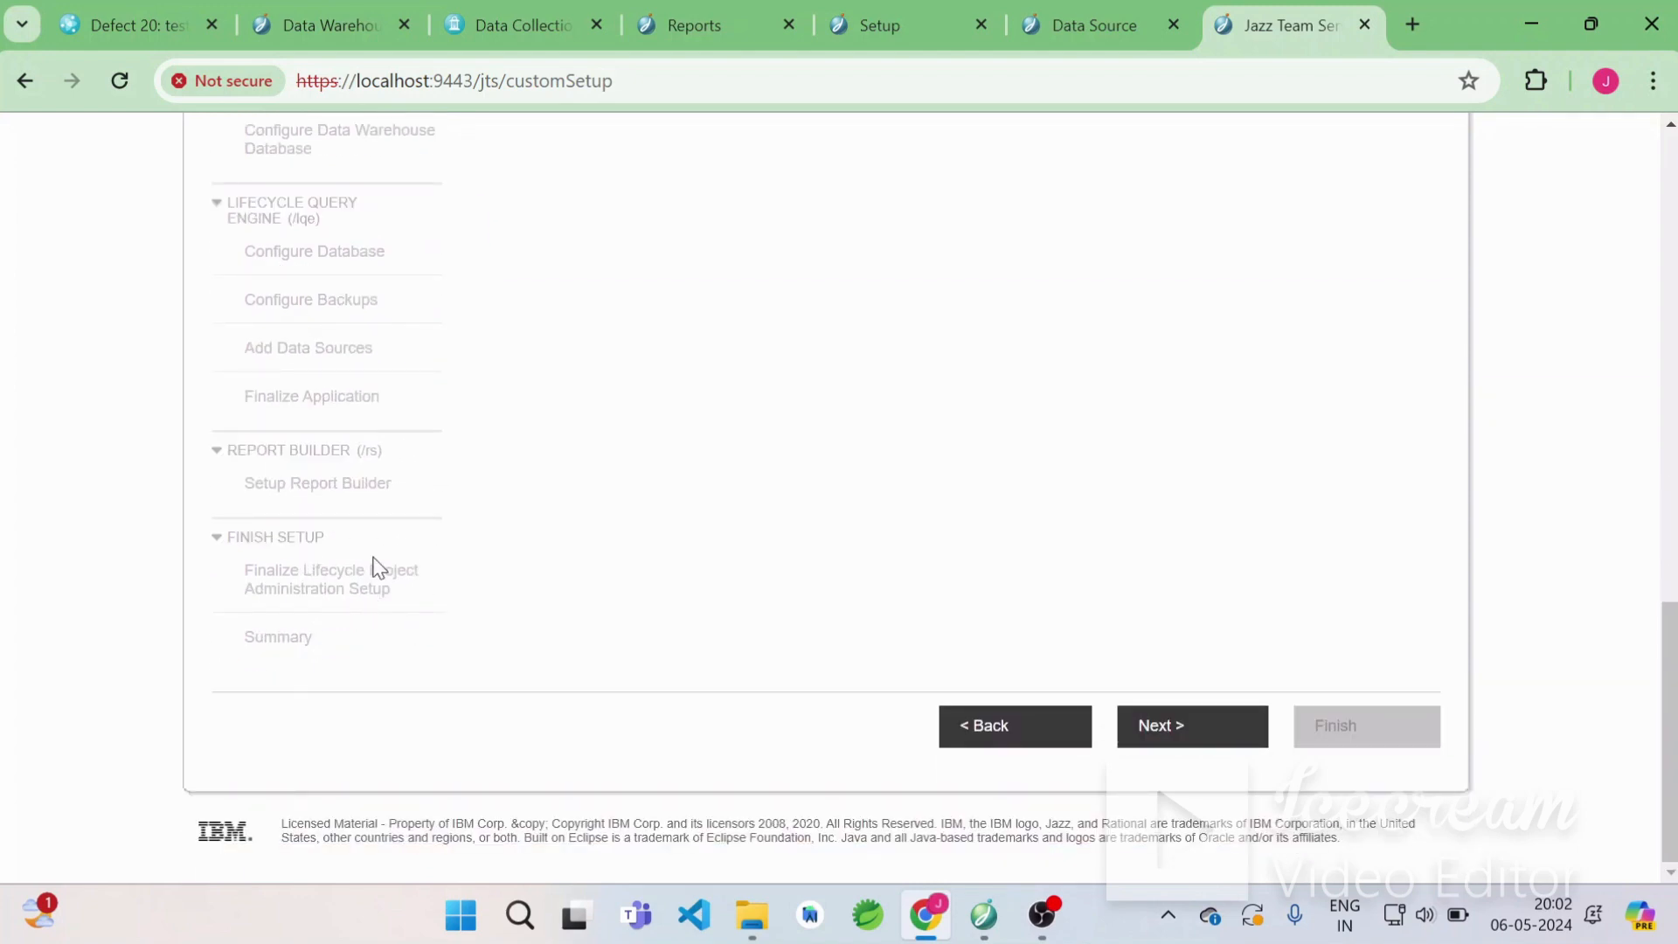
{"action": "scroll", "coordinate": [476, 391], "scroll_direction": "up", "scroll_amount": 4}
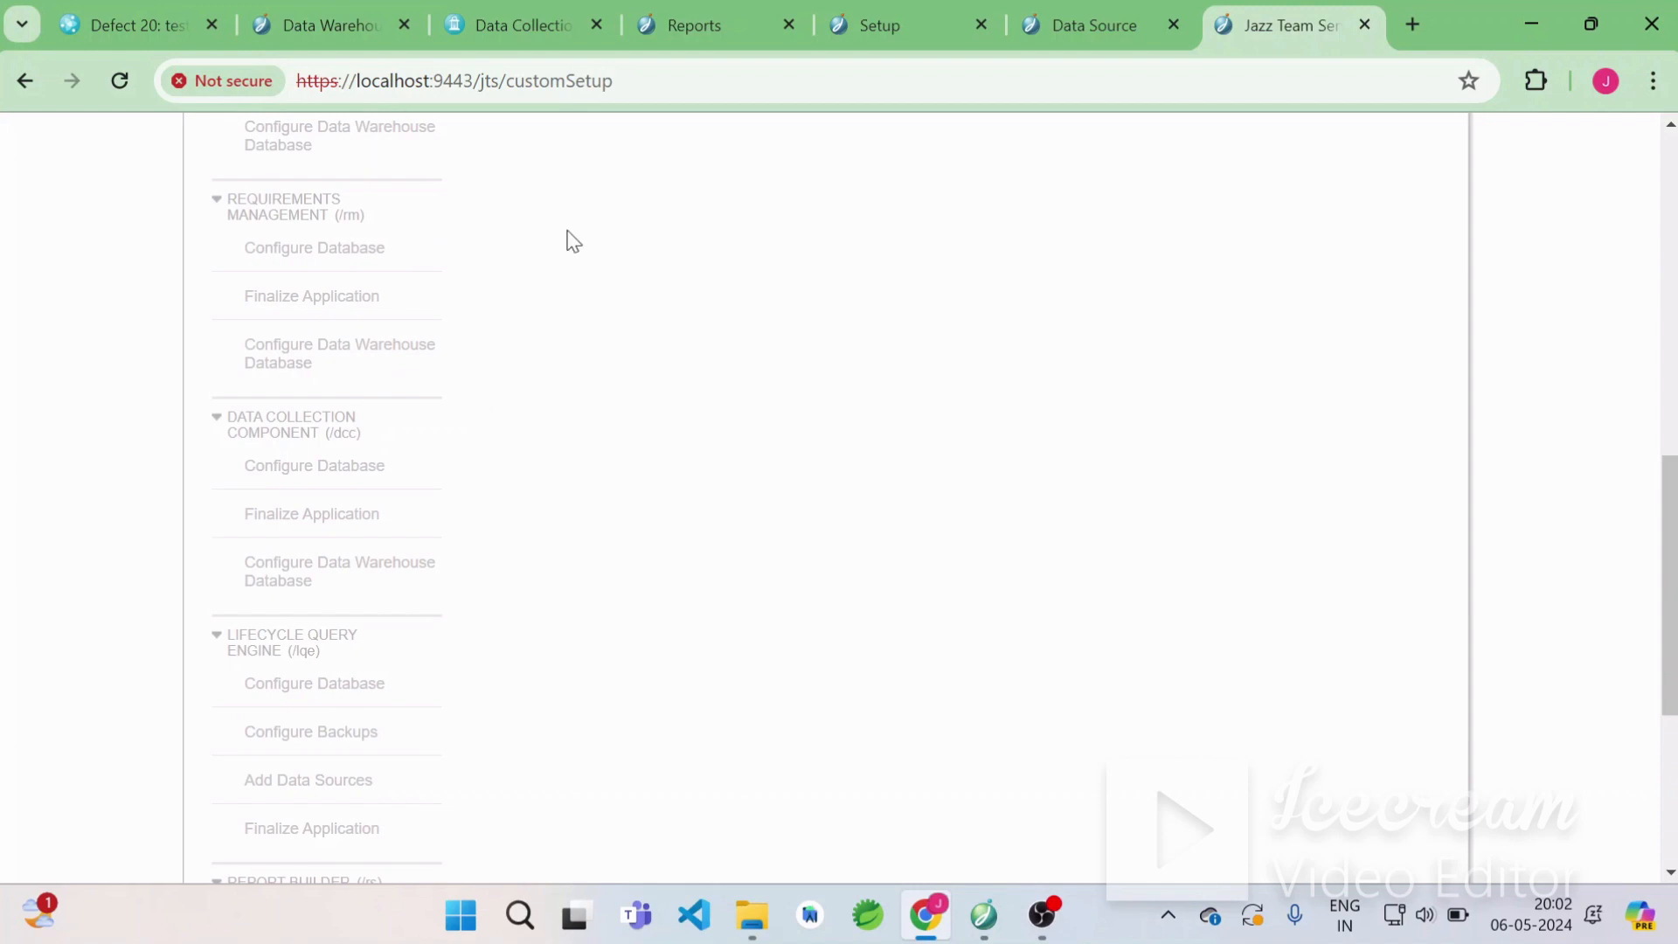
Review the Data Collection Component's Data Warehouse Connection properties in the Data Warehouse tab.
{"action": "left_click", "coordinate": [329, 28]}
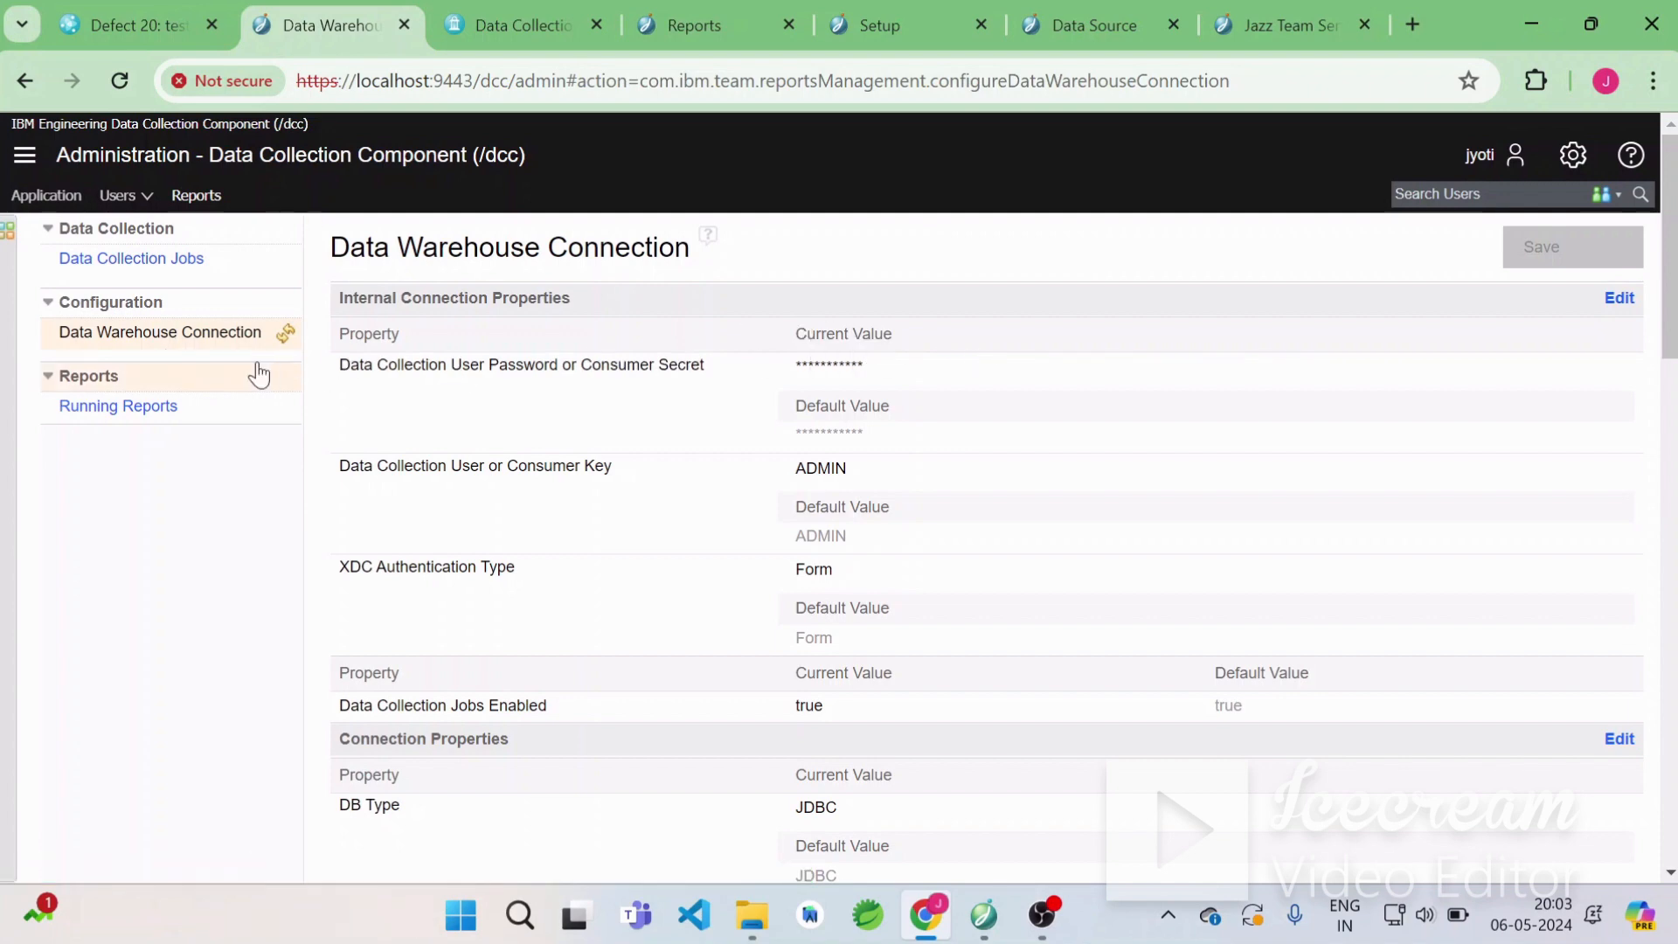
{"action": "scroll", "coordinate": [287, 419], "scroll_direction": "down", "scroll_amount": 5}
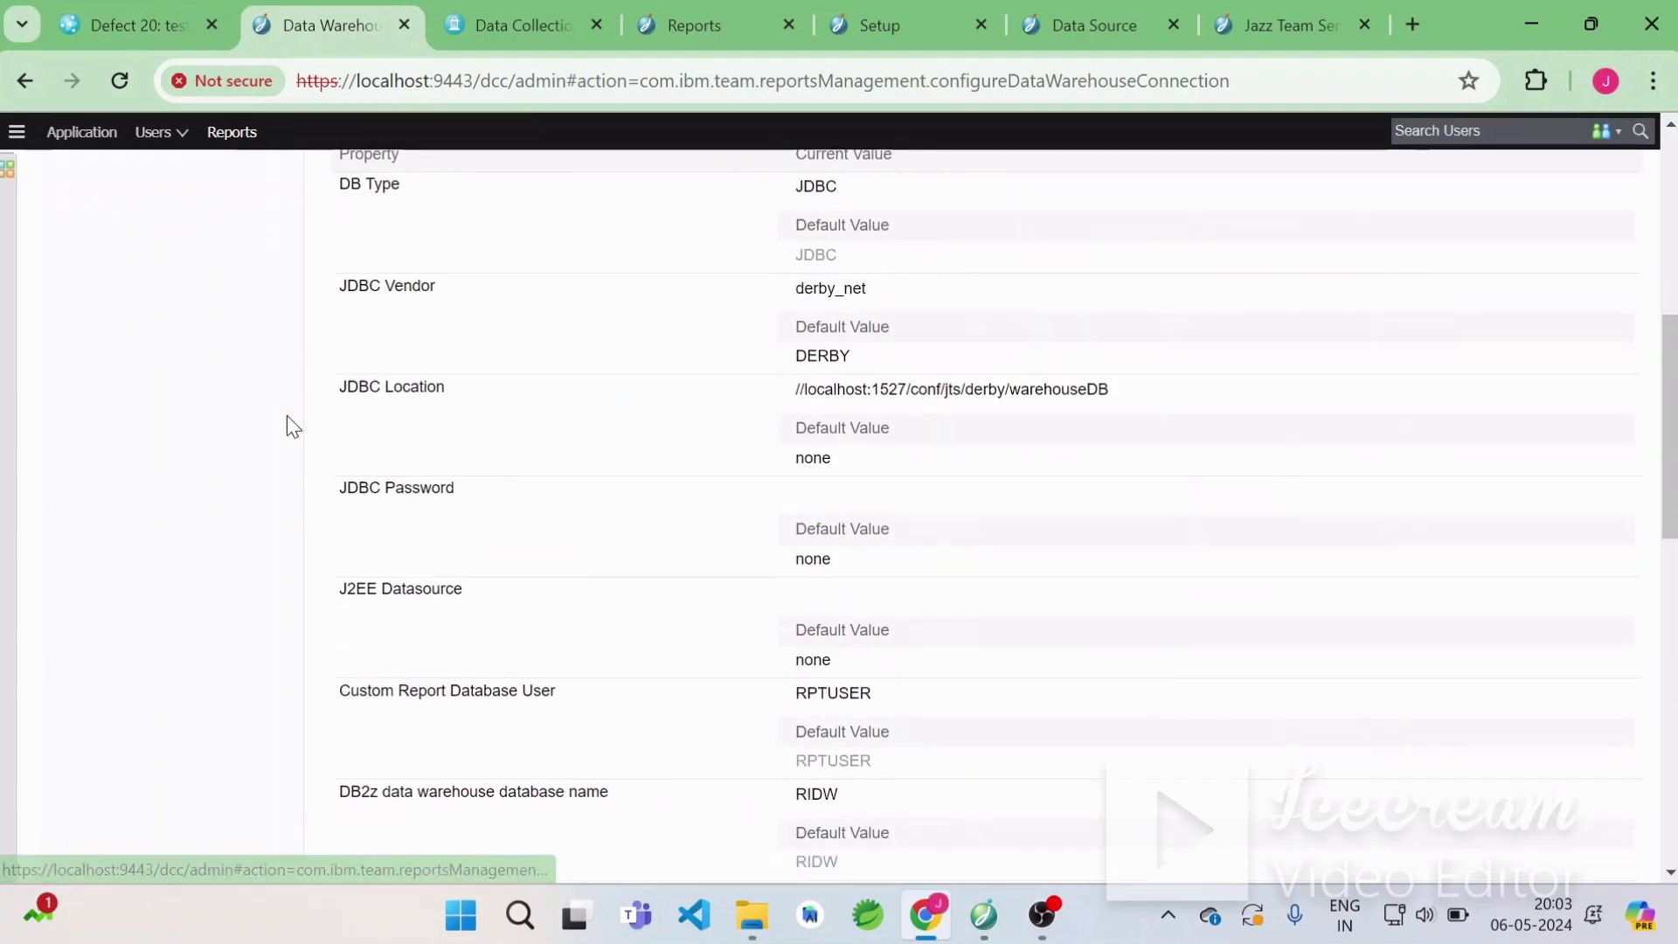
{"action": "scroll", "coordinate": [287, 416], "scroll_direction": "down", "scroll_amount": 9}
{"action": "scroll", "coordinate": [577, 308], "scroll_direction": "up", "scroll_amount": 7}
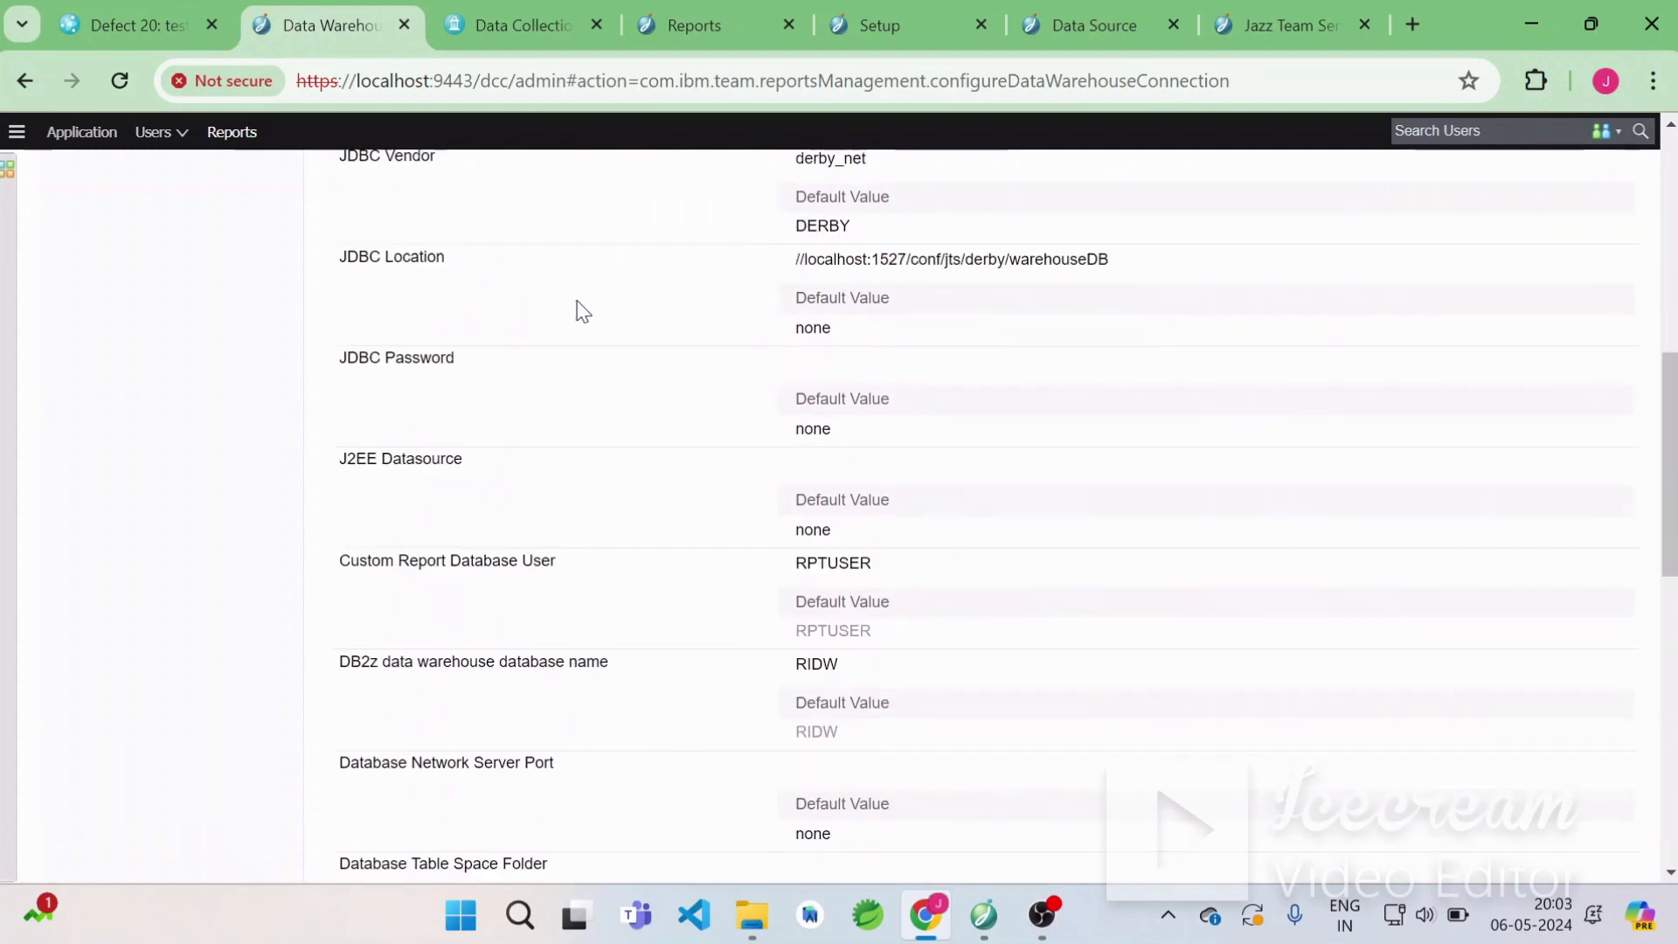
{"action": "scroll", "coordinate": [583, 312], "scroll_direction": "up", "scroll_amount": 10}
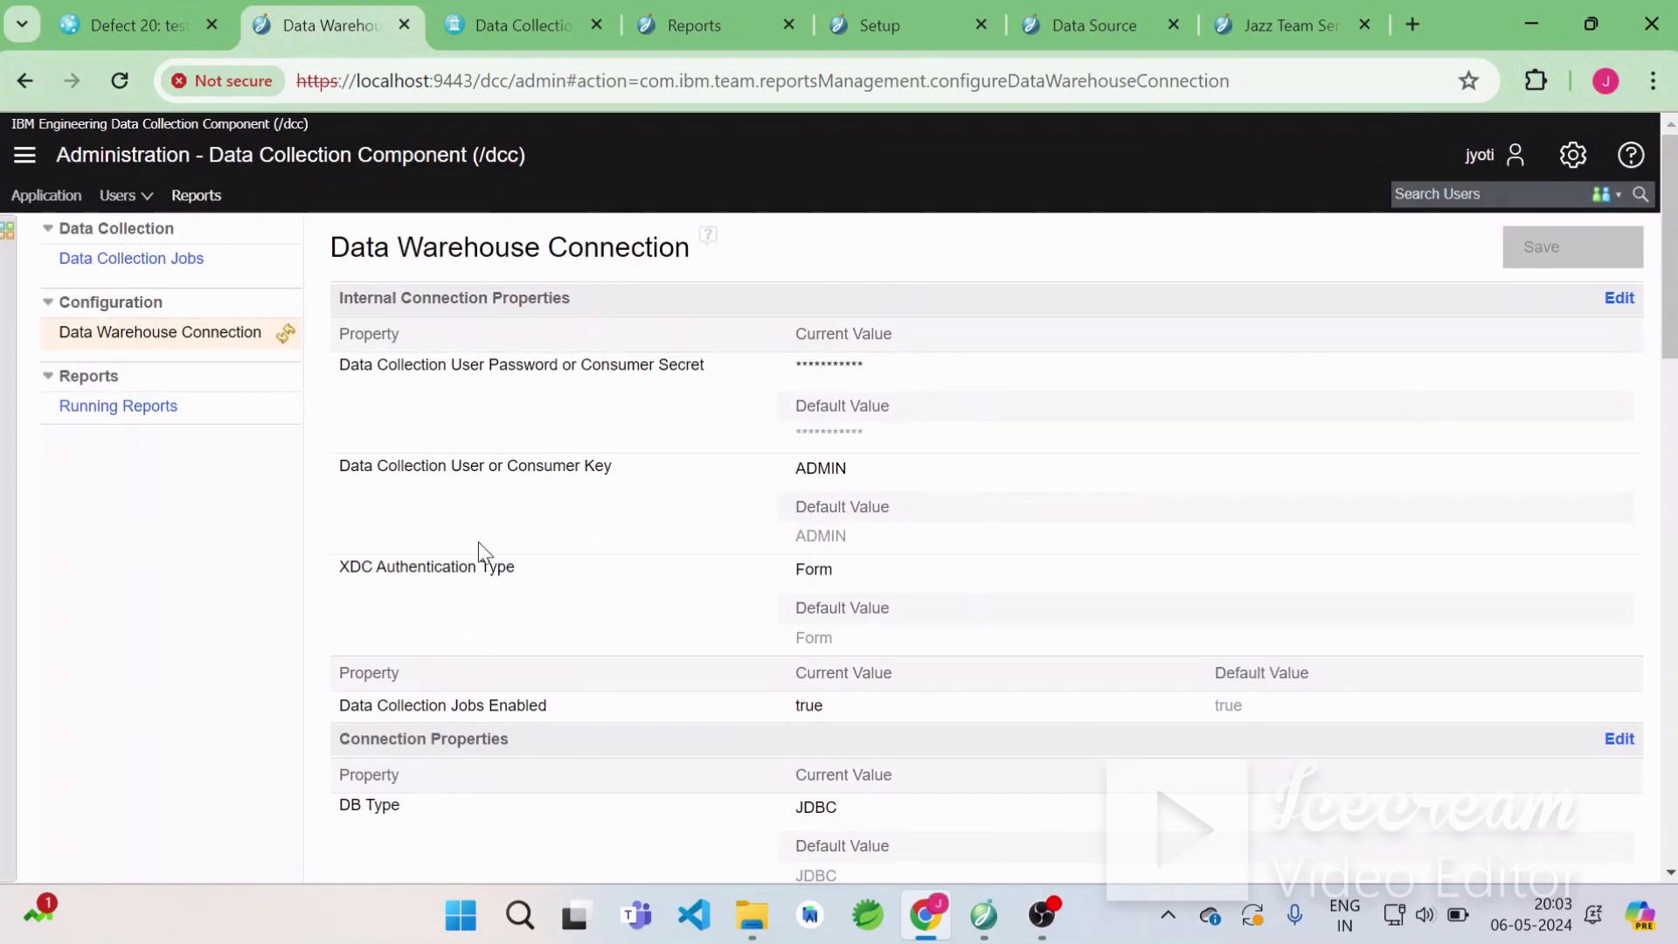
Open the Data Collection Jobs page and review the ODS and Data-Mart data collection jobs.
{"action": "left_click", "coordinate": [159, 267]}
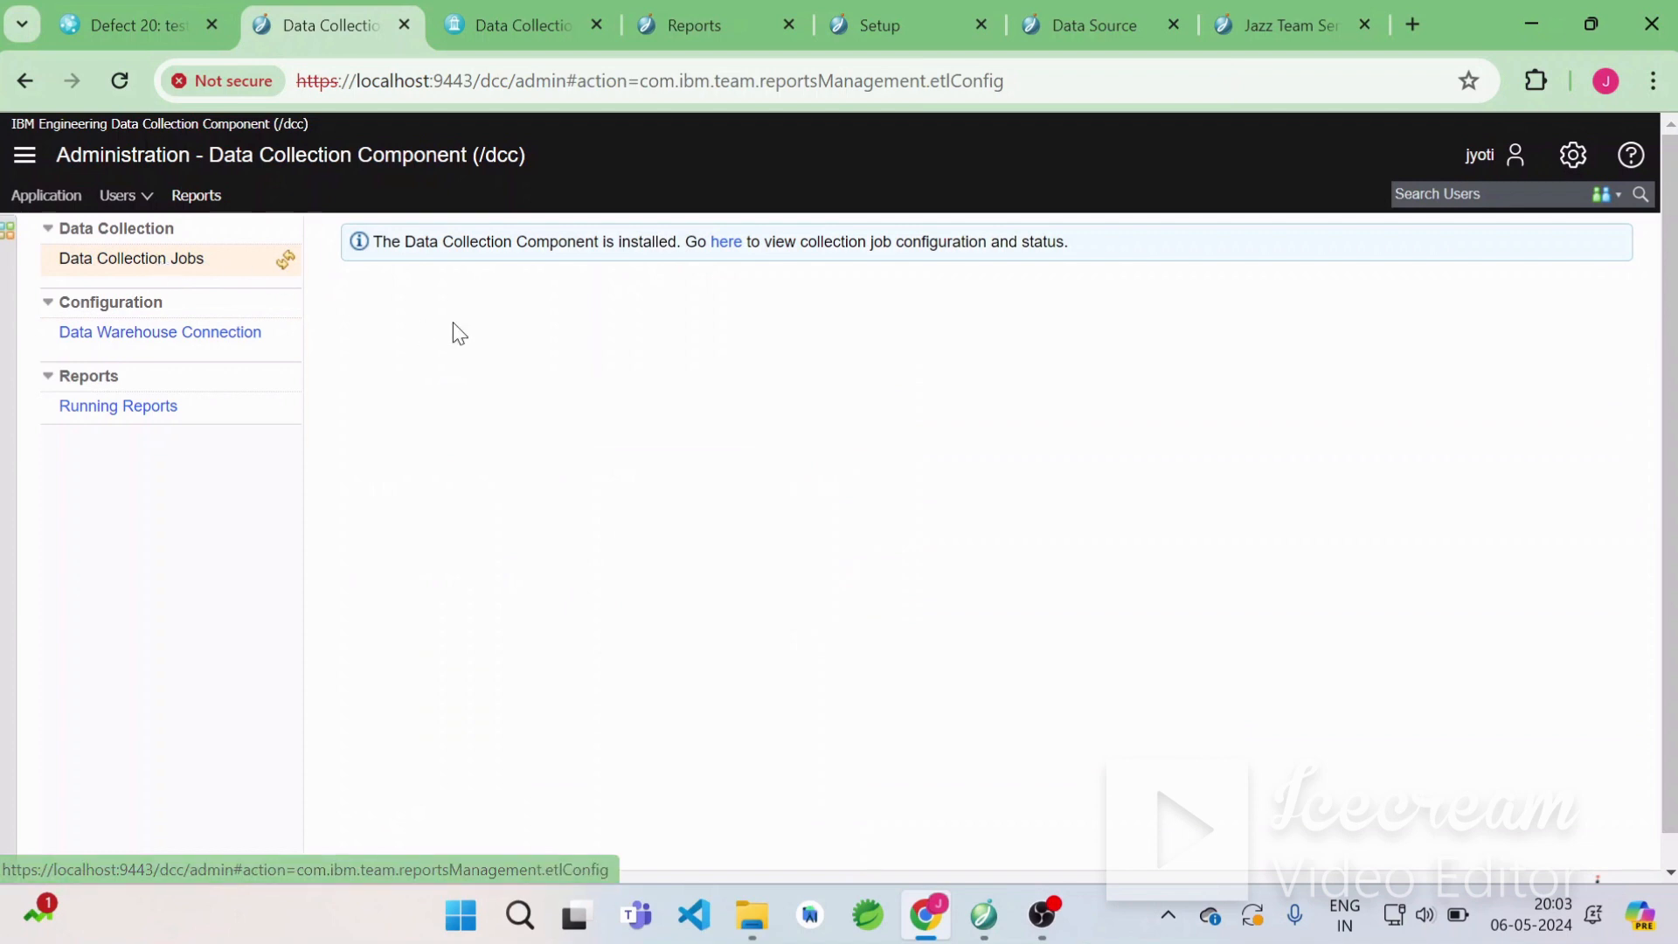
{"action": "left_click", "coordinate": [725, 250]}
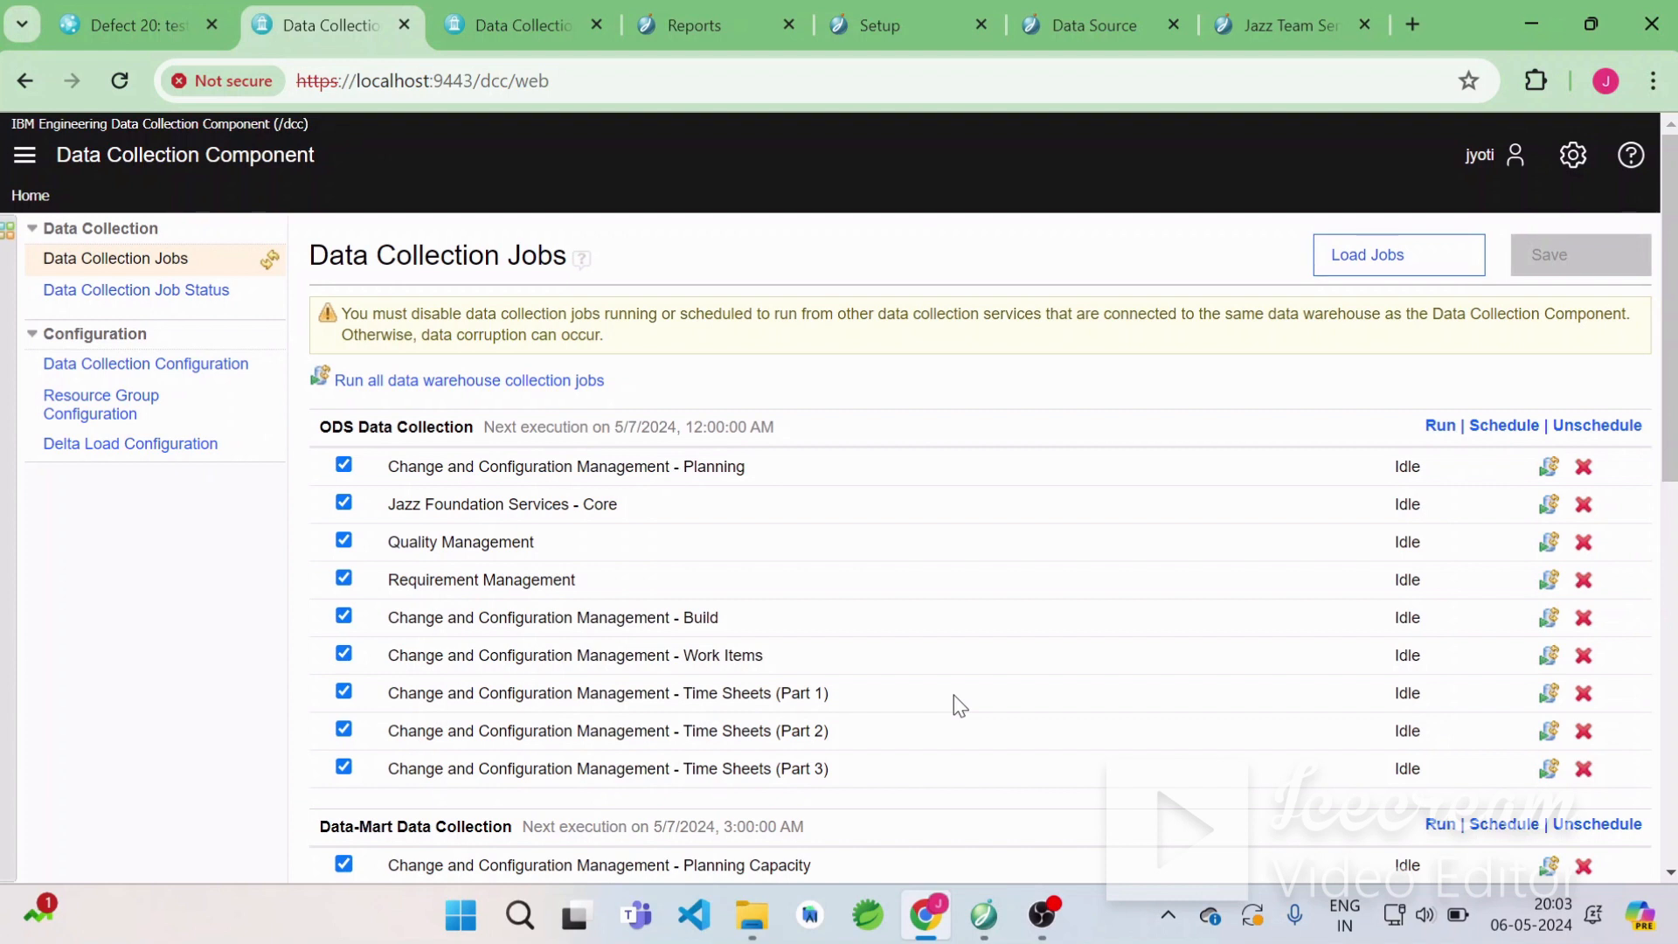
{"action": "scroll", "coordinate": [989, 557], "scroll_direction": "down", "scroll_amount": 10}
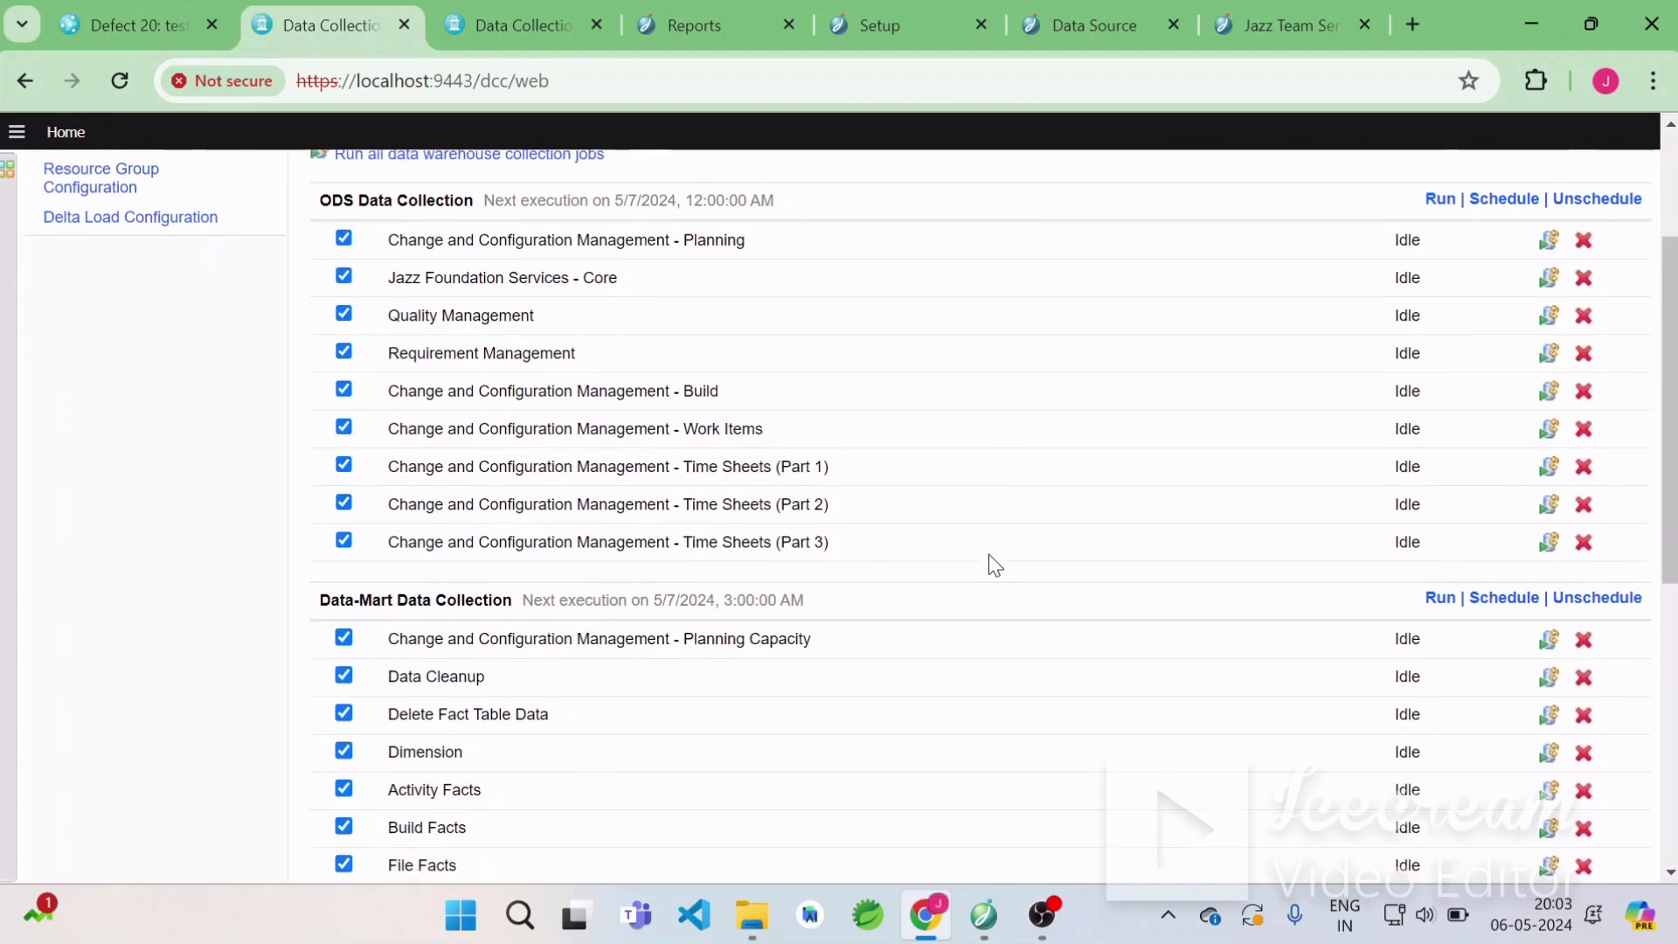
{"action": "scroll", "coordinate": [989, 554], "scroll_direction": "up", "scroll_amount": 10}
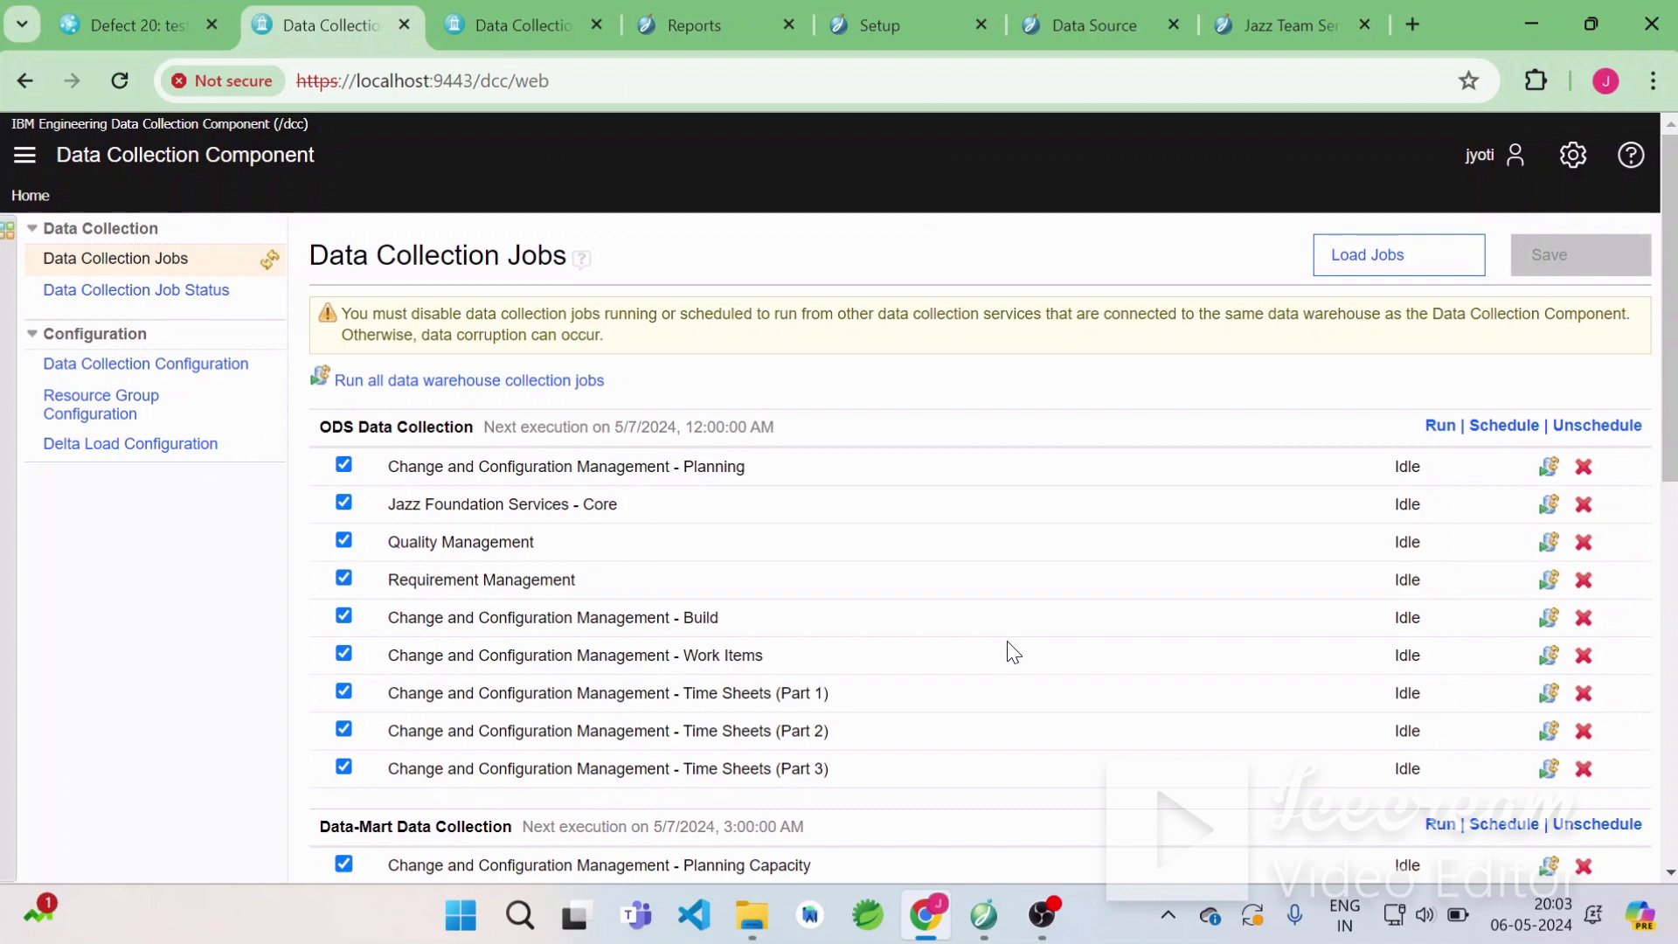
{"action": "scroll", "coordinate": [1013, 652], "scroll_direction": "down", "scroll_amount": 10}
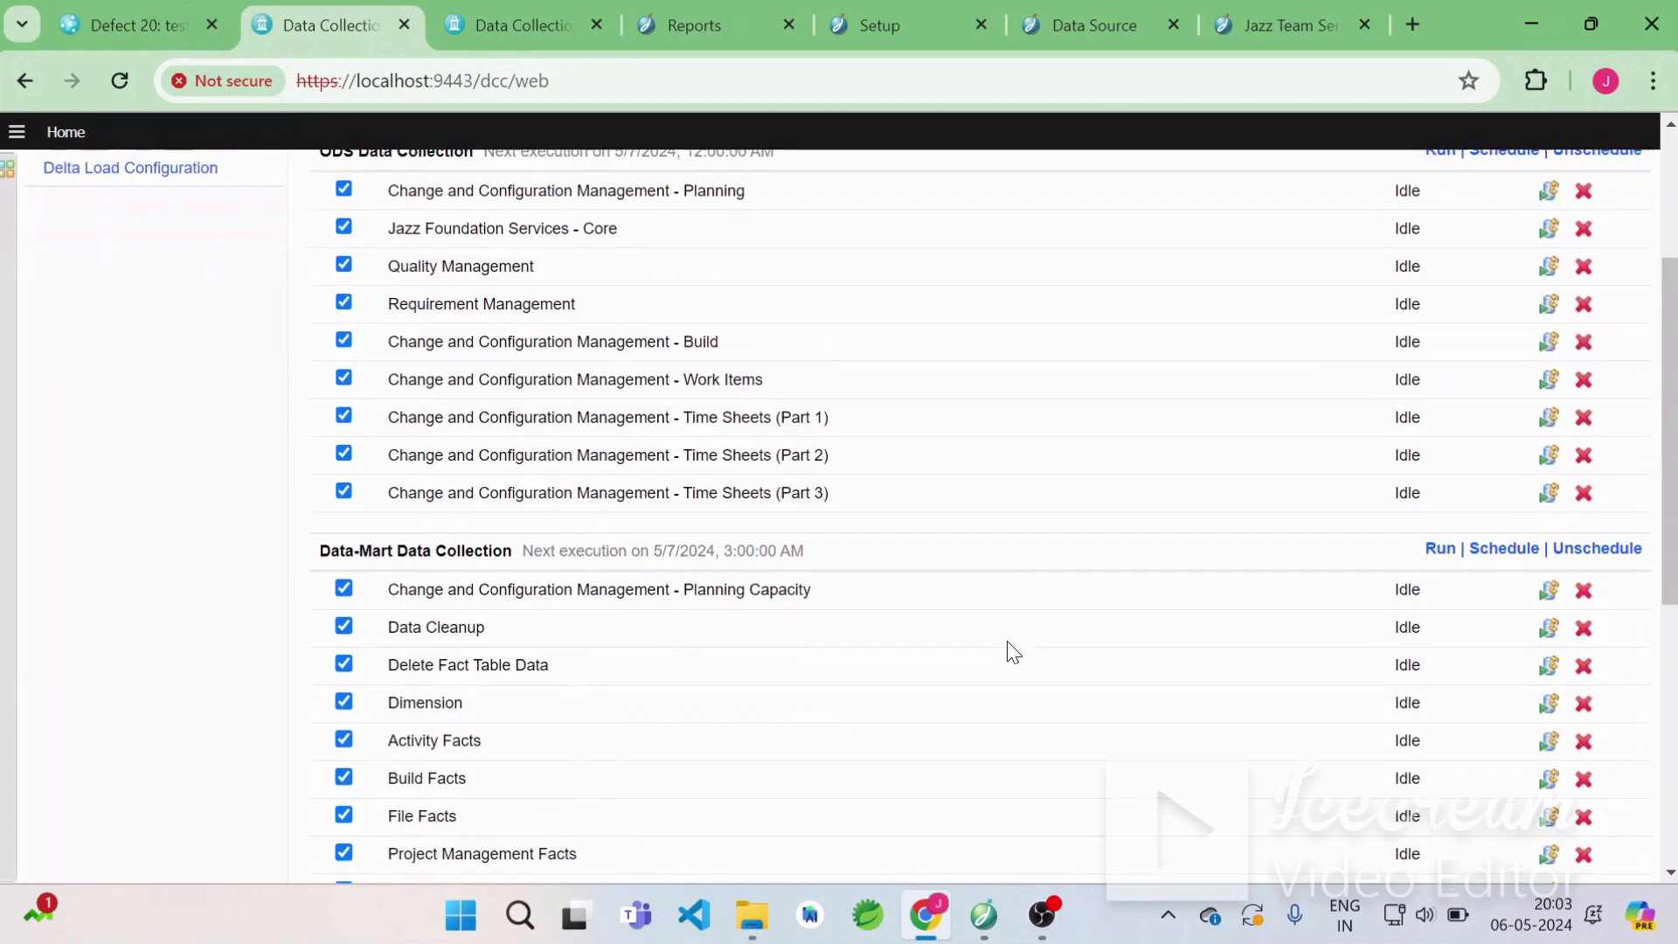
Close the duplicate Data Collection tab and try navigating the Reports tab to localhost:9443/rs/report, leaving the unsaved report.
{"action": "left_click", "coordinate": [511, 32]}
{"action": "left_click", "coordinate": [598, 25]}
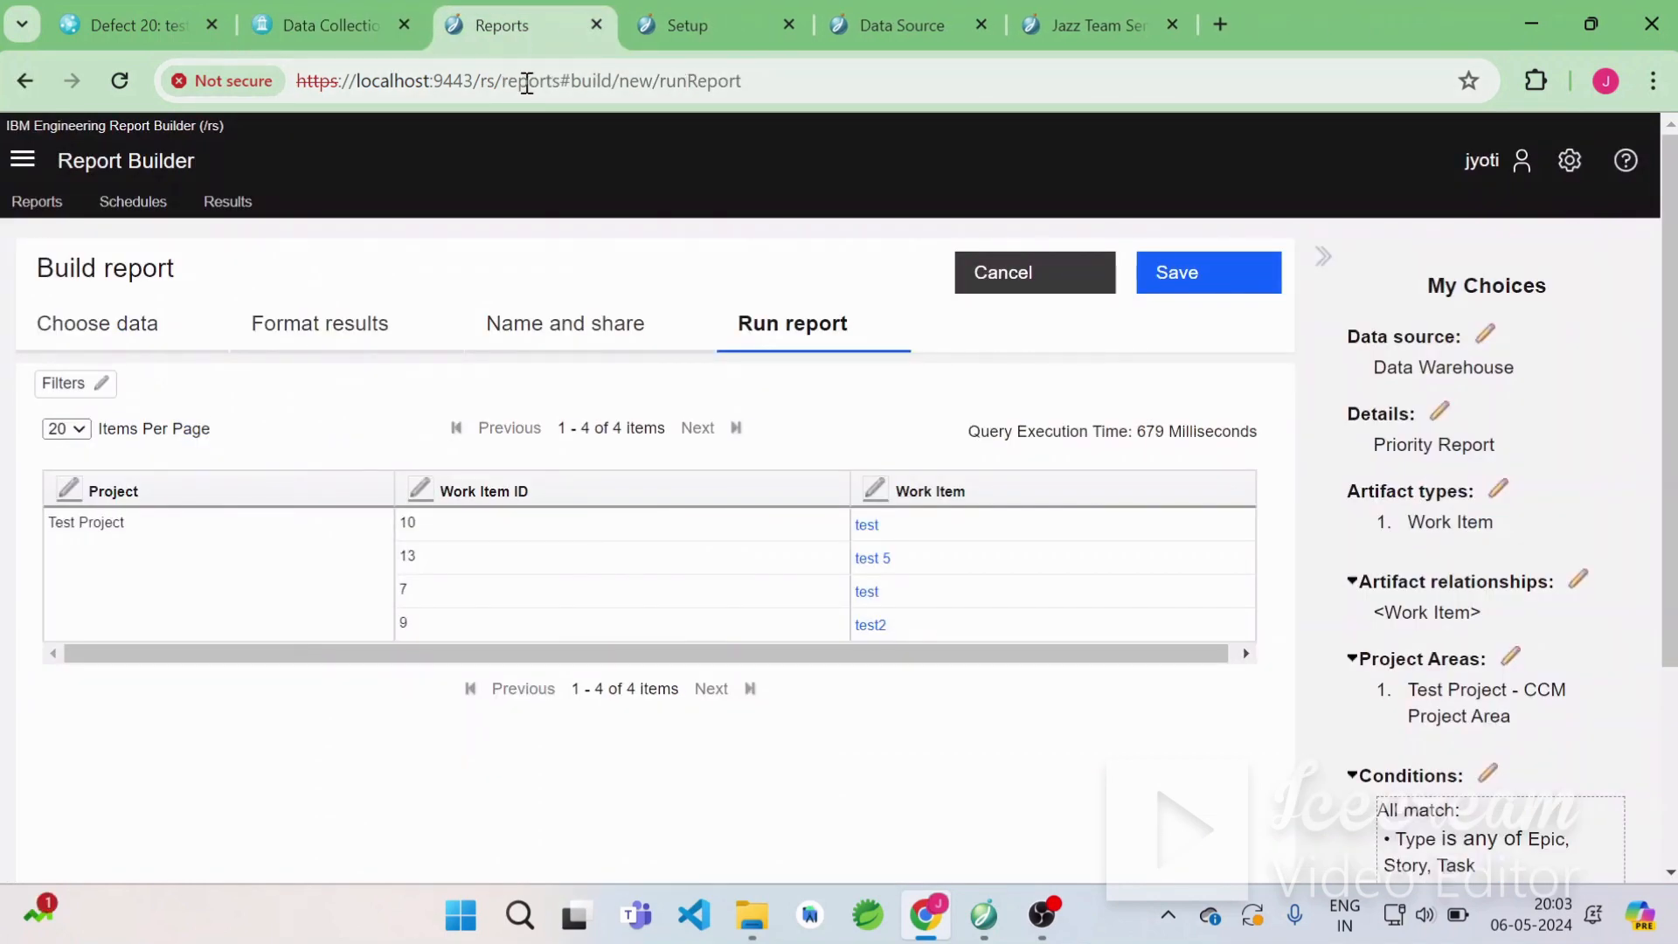
{"action": "left_click_drag", "start_coordinate": [552, 88], "coordinate": [936, 95]}
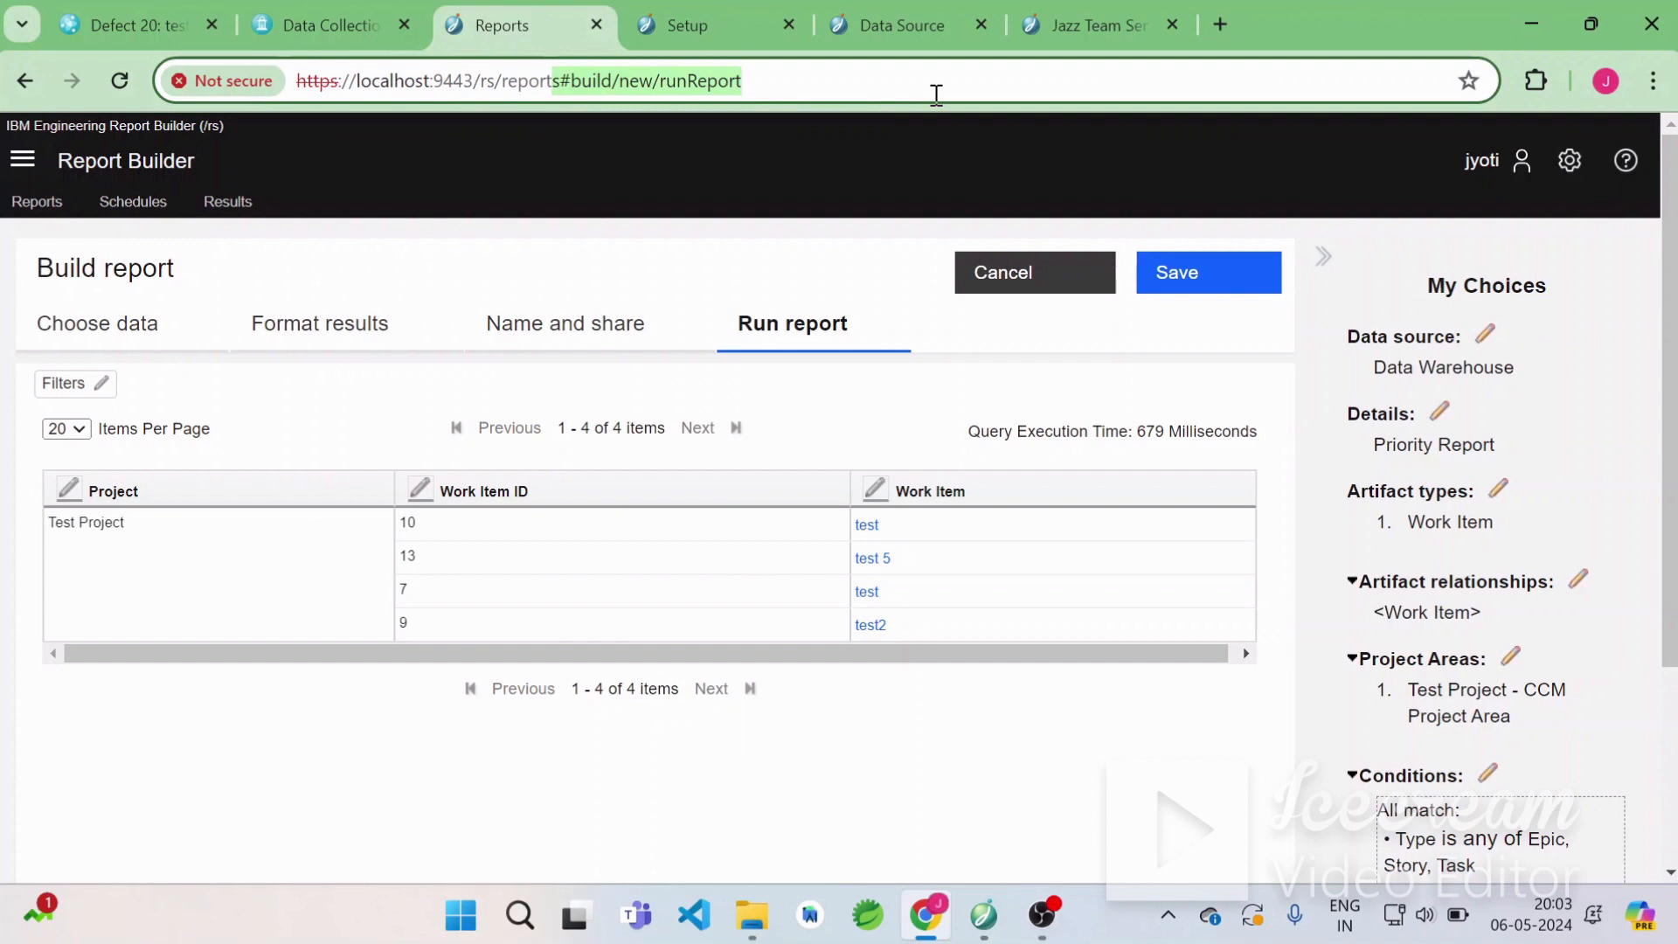
{"action": "key", "text": "BackSpace"}
{"action": "key", "text": "Return"}
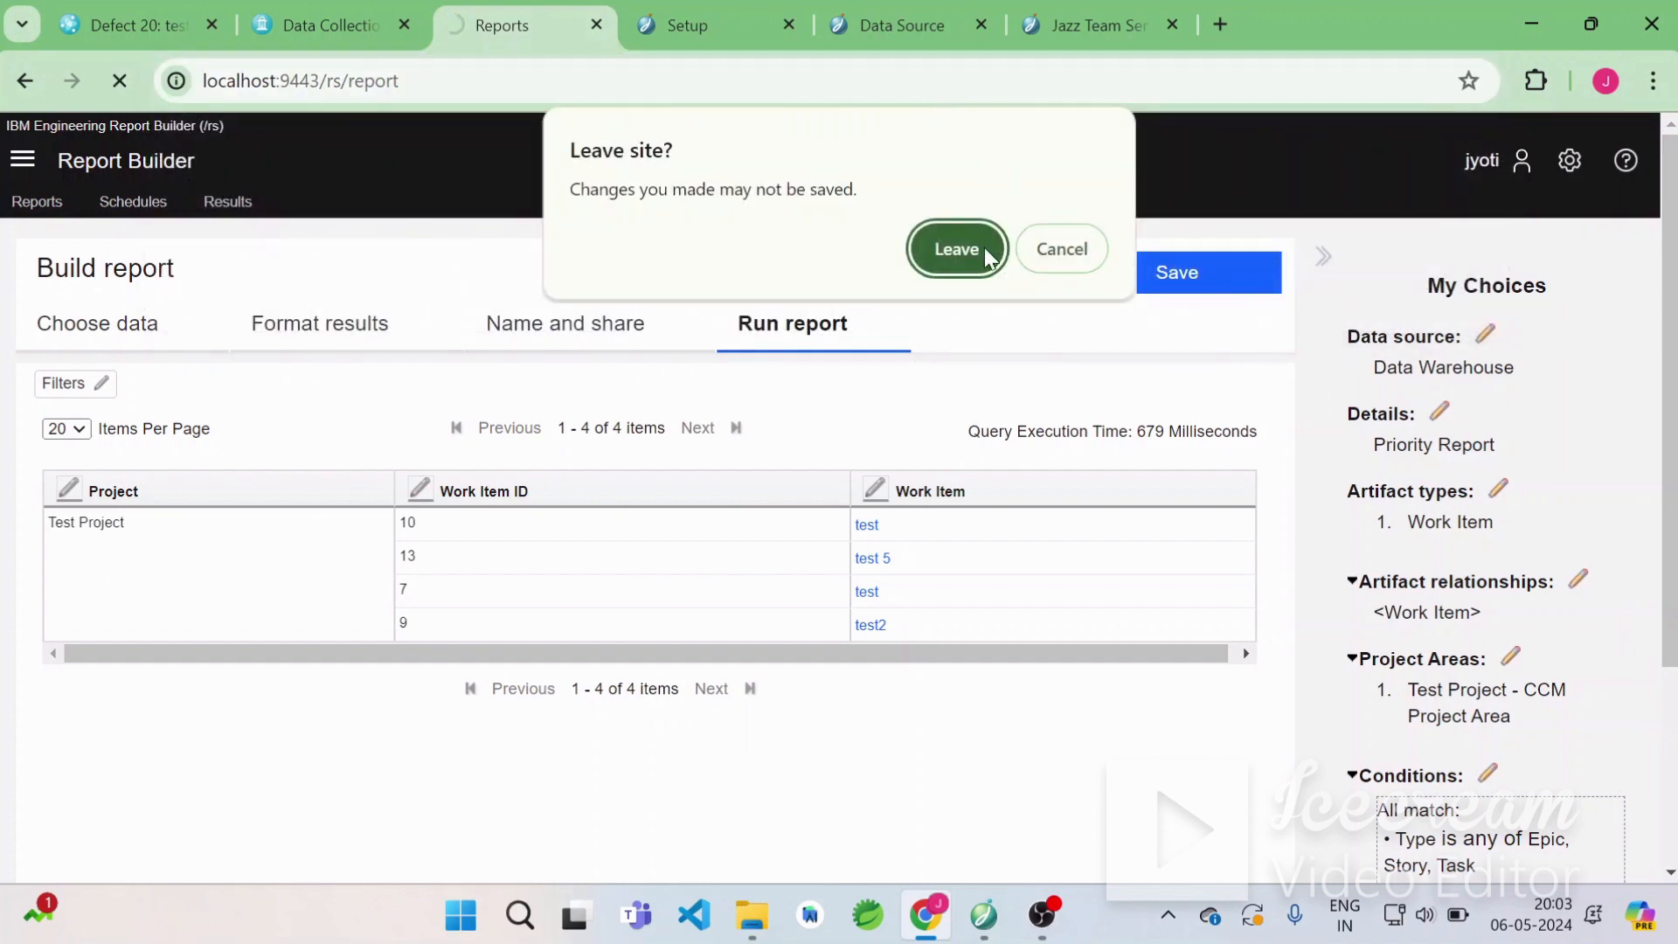
{"action": "left_click", "coordinate": [993, 251]}
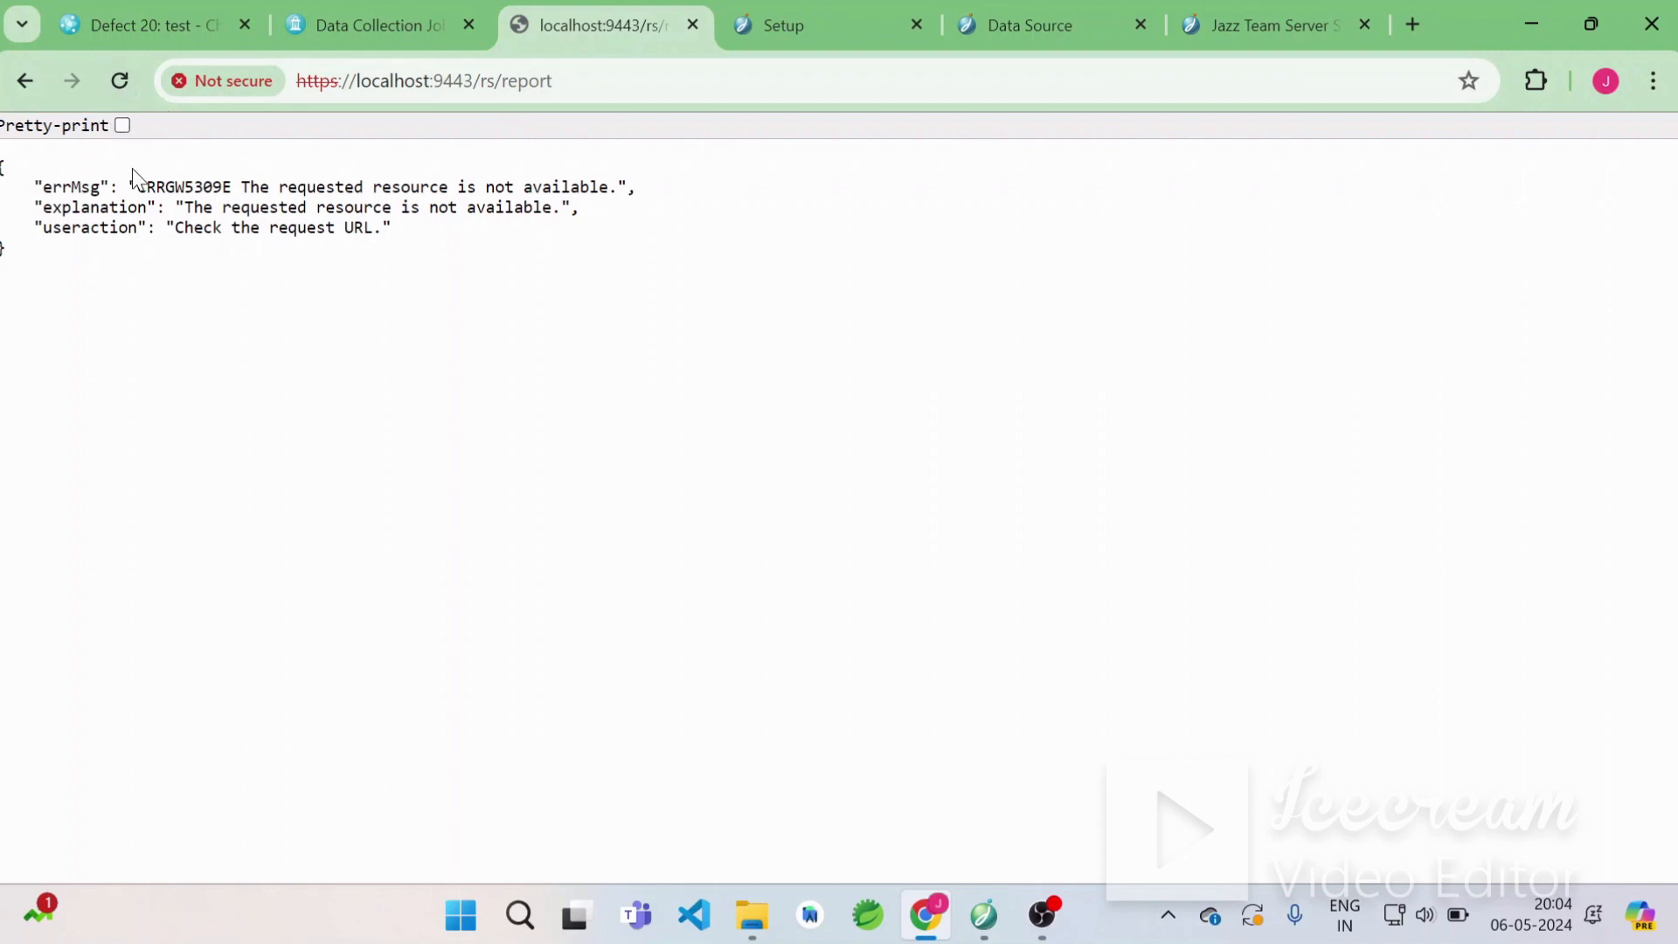
Go back to the Build report's Choose data section and retry the localhost:9443/rs/report address.
{"action": "left_click", "coordinate": [21, 82]}
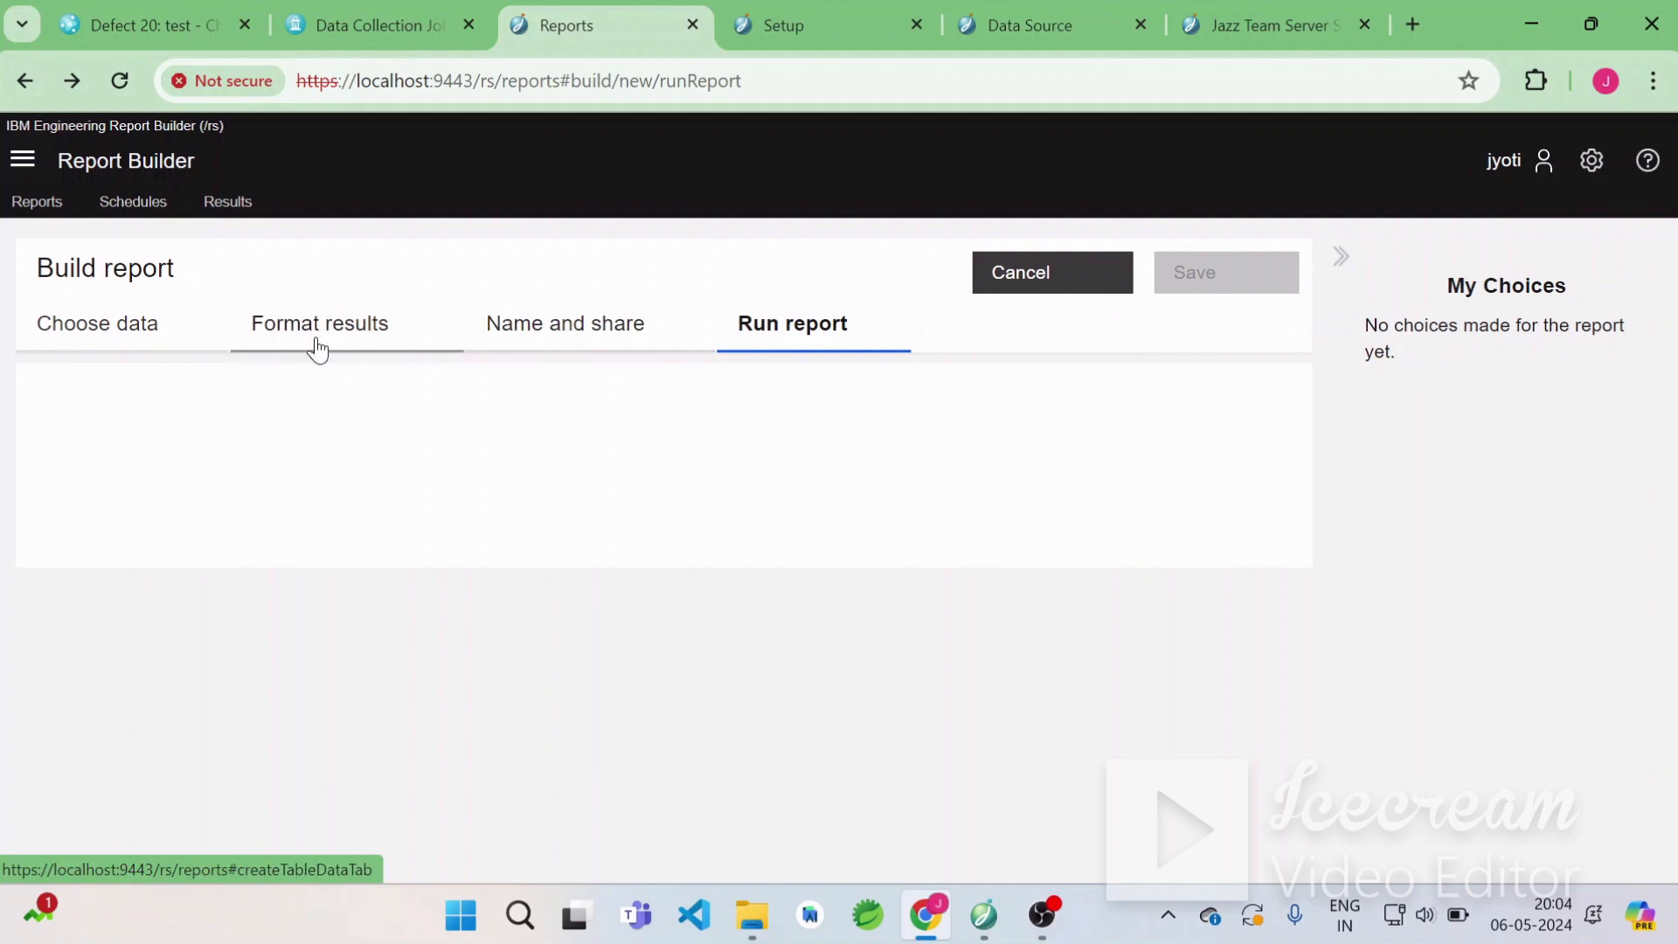
{"action": "left_click", "coordinate": [144, 341]}
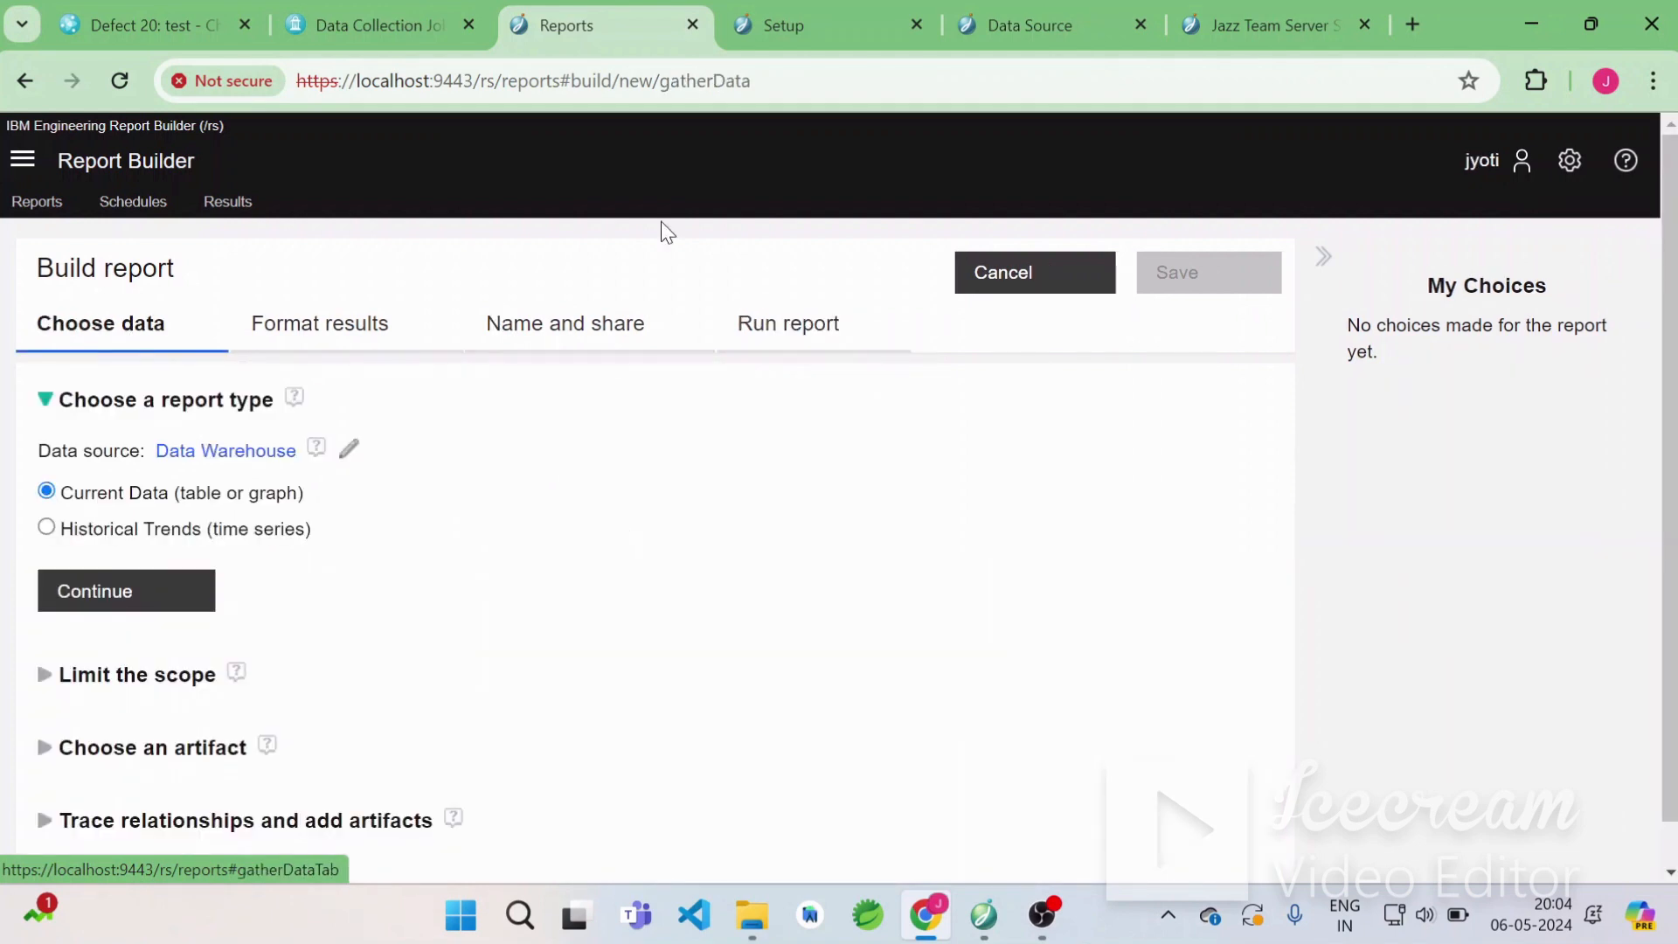
{"action": "left_click_drag", "start_coordinate": [560, 82], "coordinate": [955, 77]}
{"action": "key", "text": "BackSpace"}
{"action": "key", "text": "Return"}
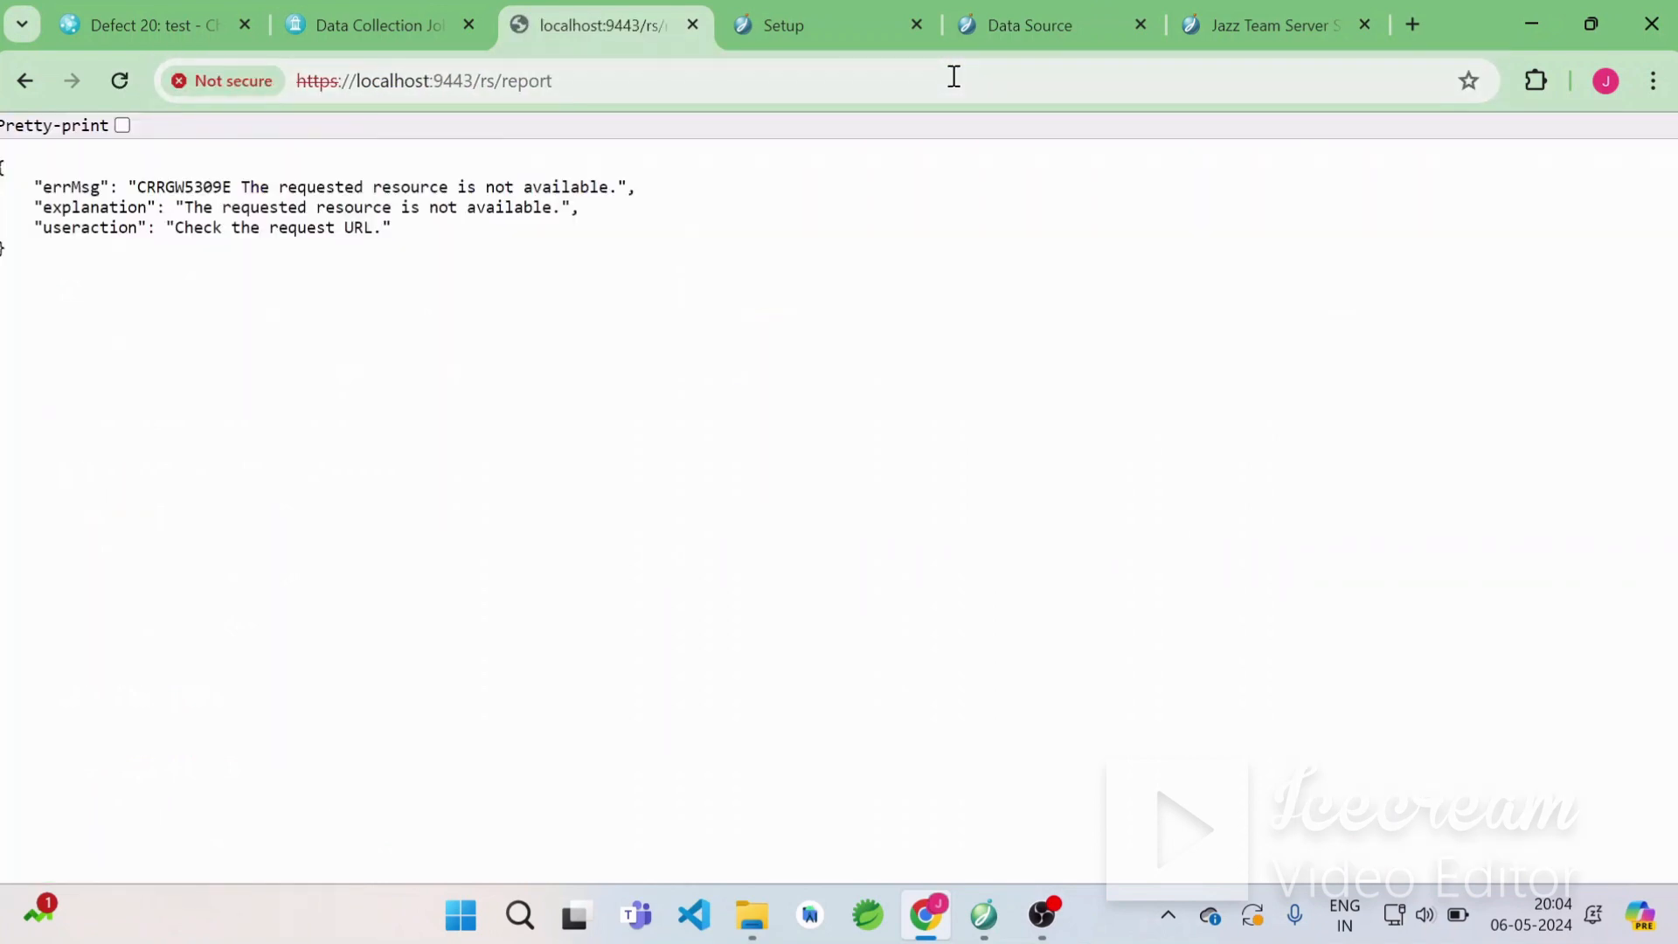
{"action": "left_click", "coordinate": [560, 83]}
{"action": "type", "text": "/"}
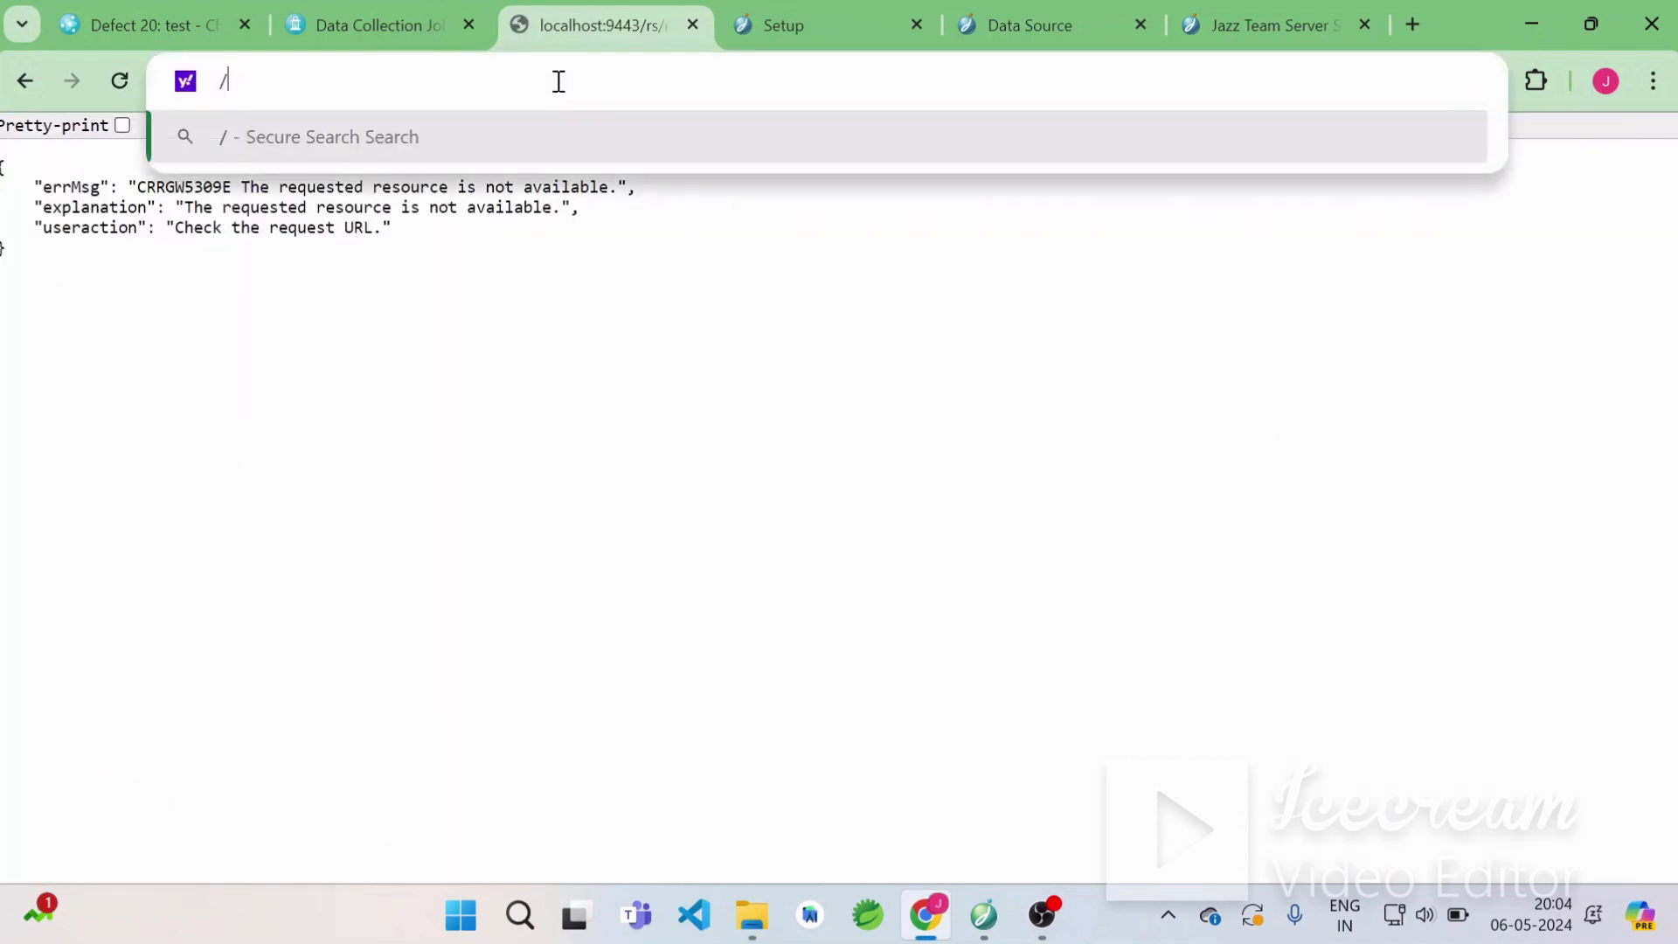
{"action": "key", "text": "Return"}
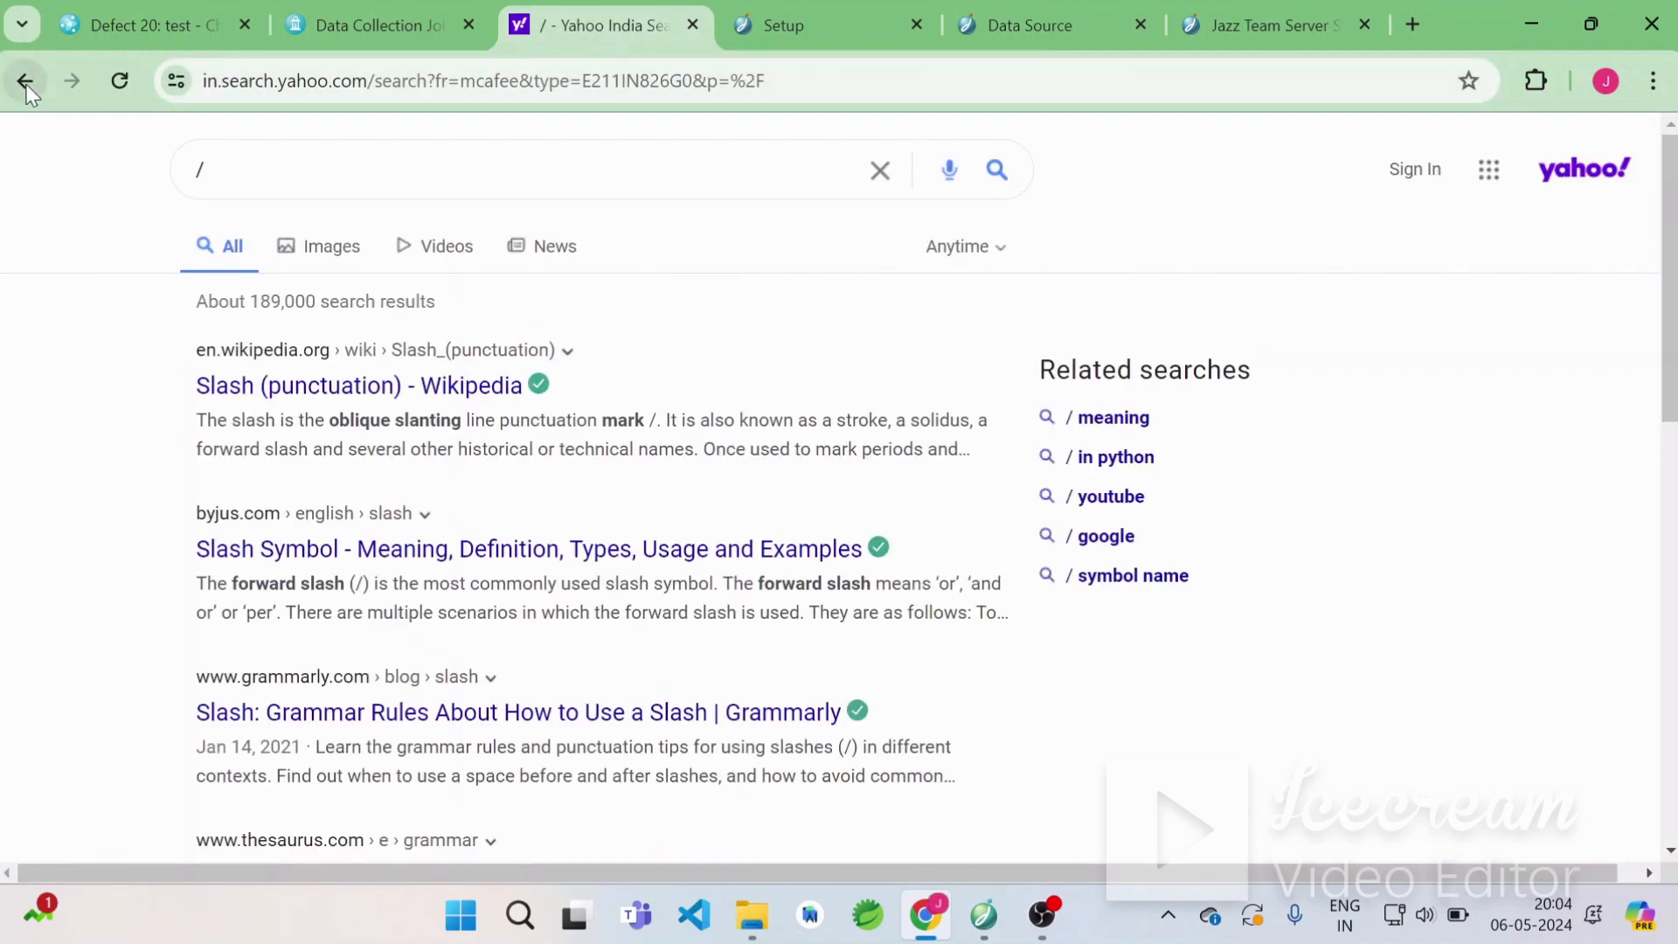
{"action": "left_click", "coordinate": [27, 83]}
Try the localhost:9443/rs/report/ address with a trailing slash, then go back to the Build report page.
{"action": "left_click", "coordinate": [582, 88]}
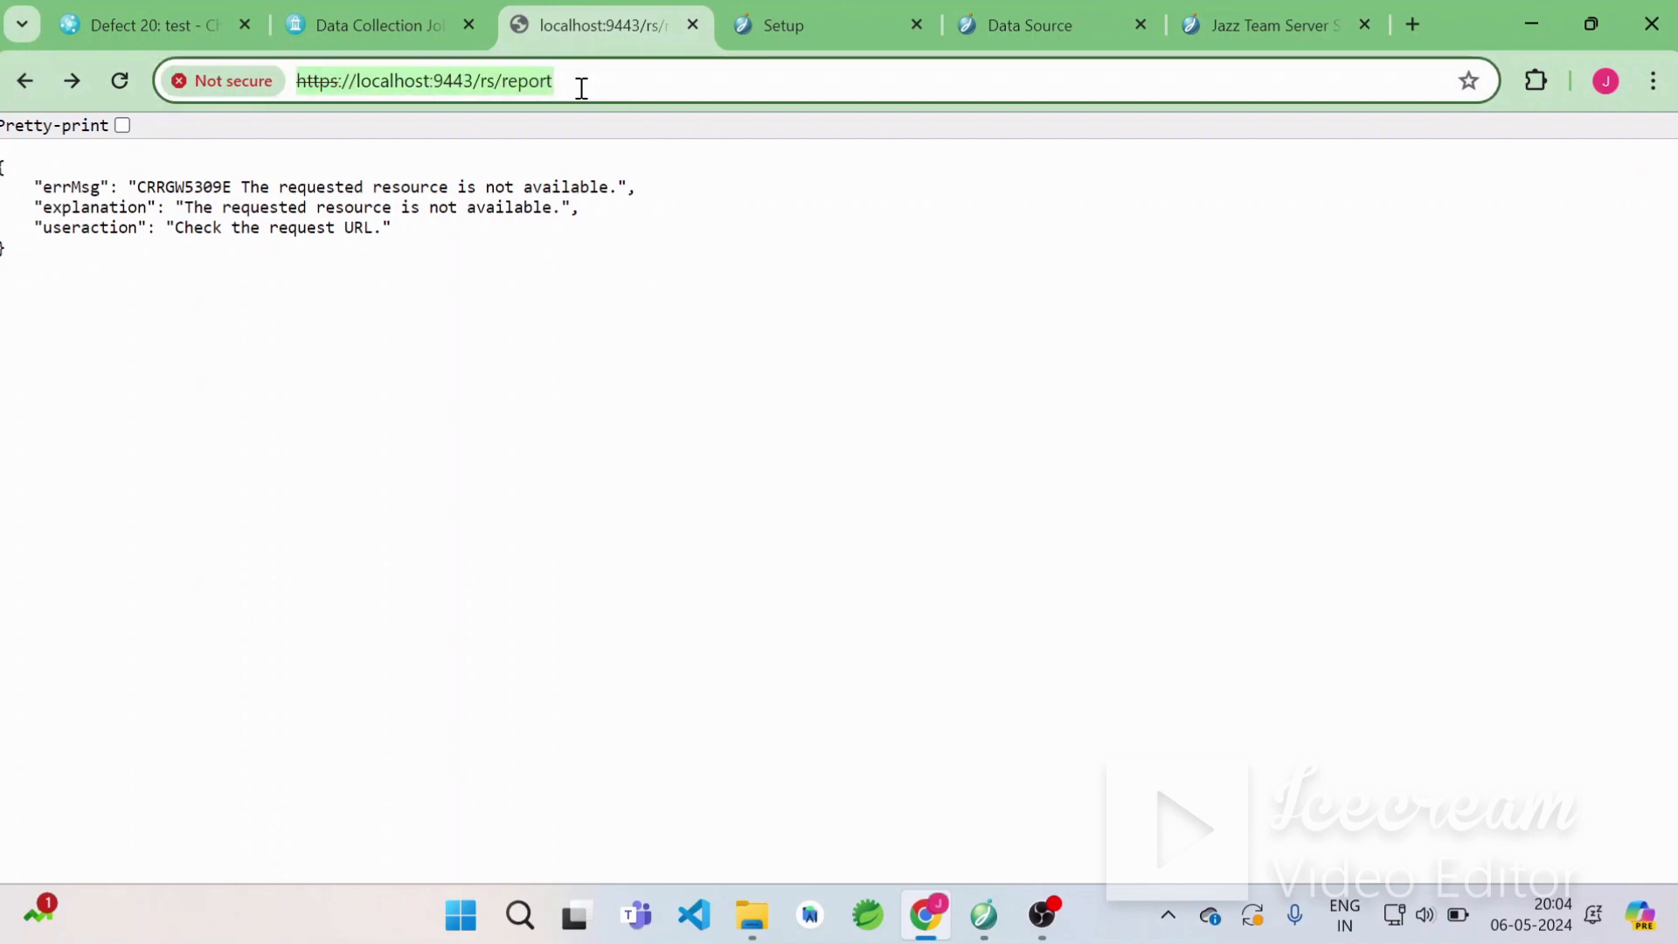
{"action": "right_click", "coordinate": [582, 89]}
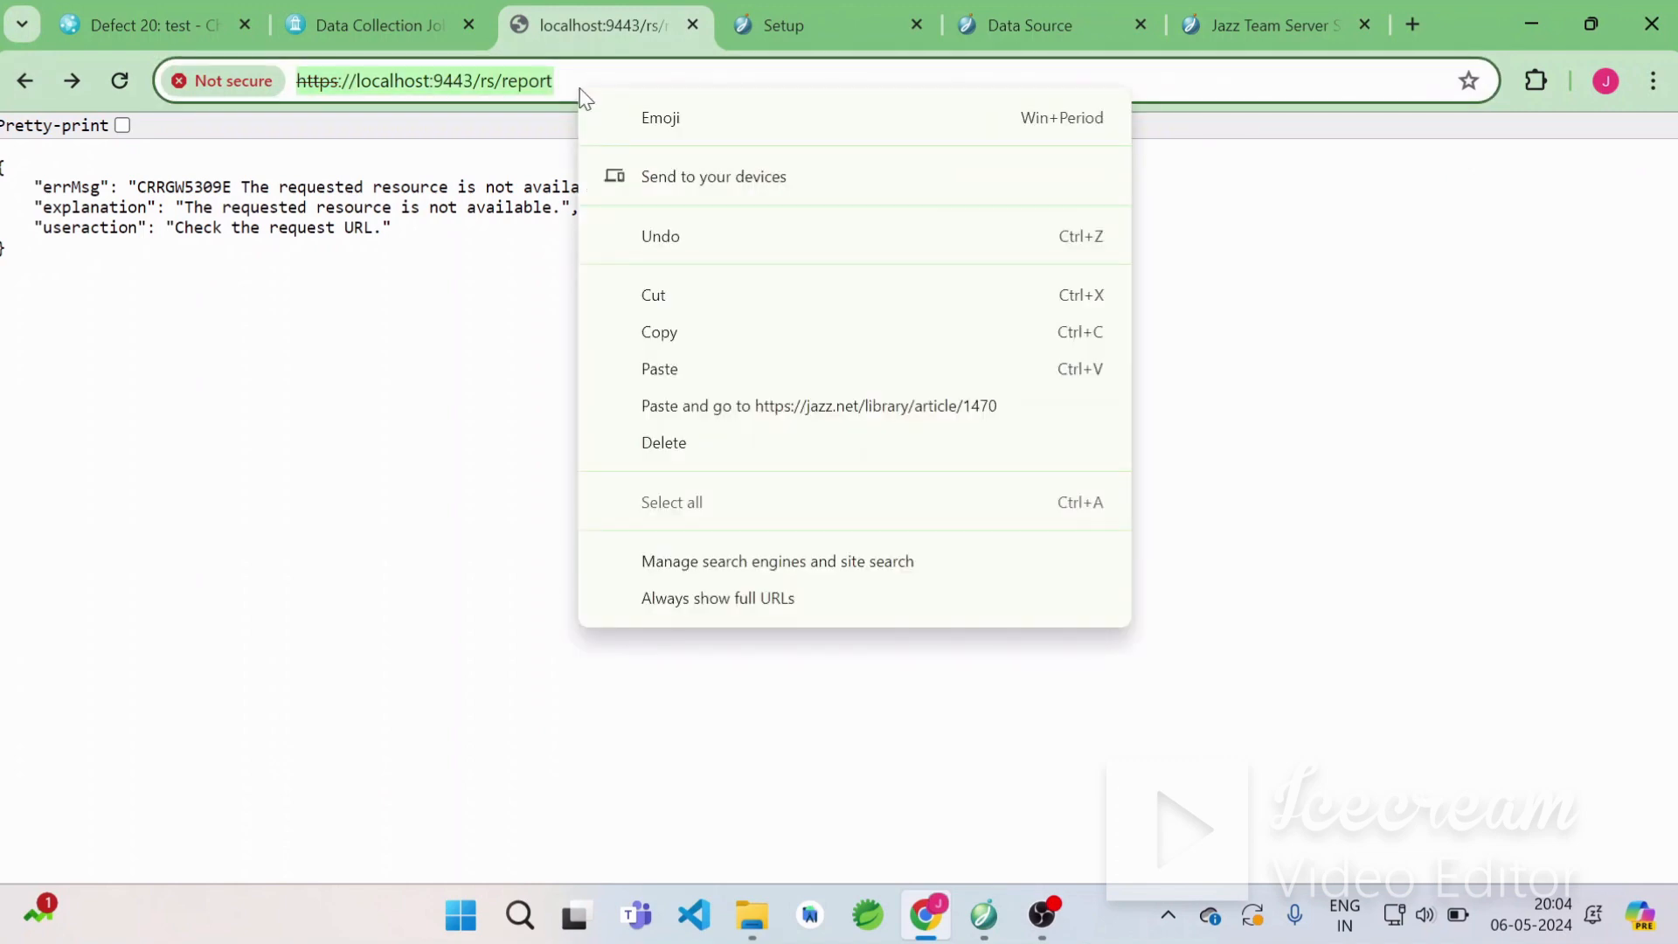
{"action": "left_click", "coordinate": [527, 82]}
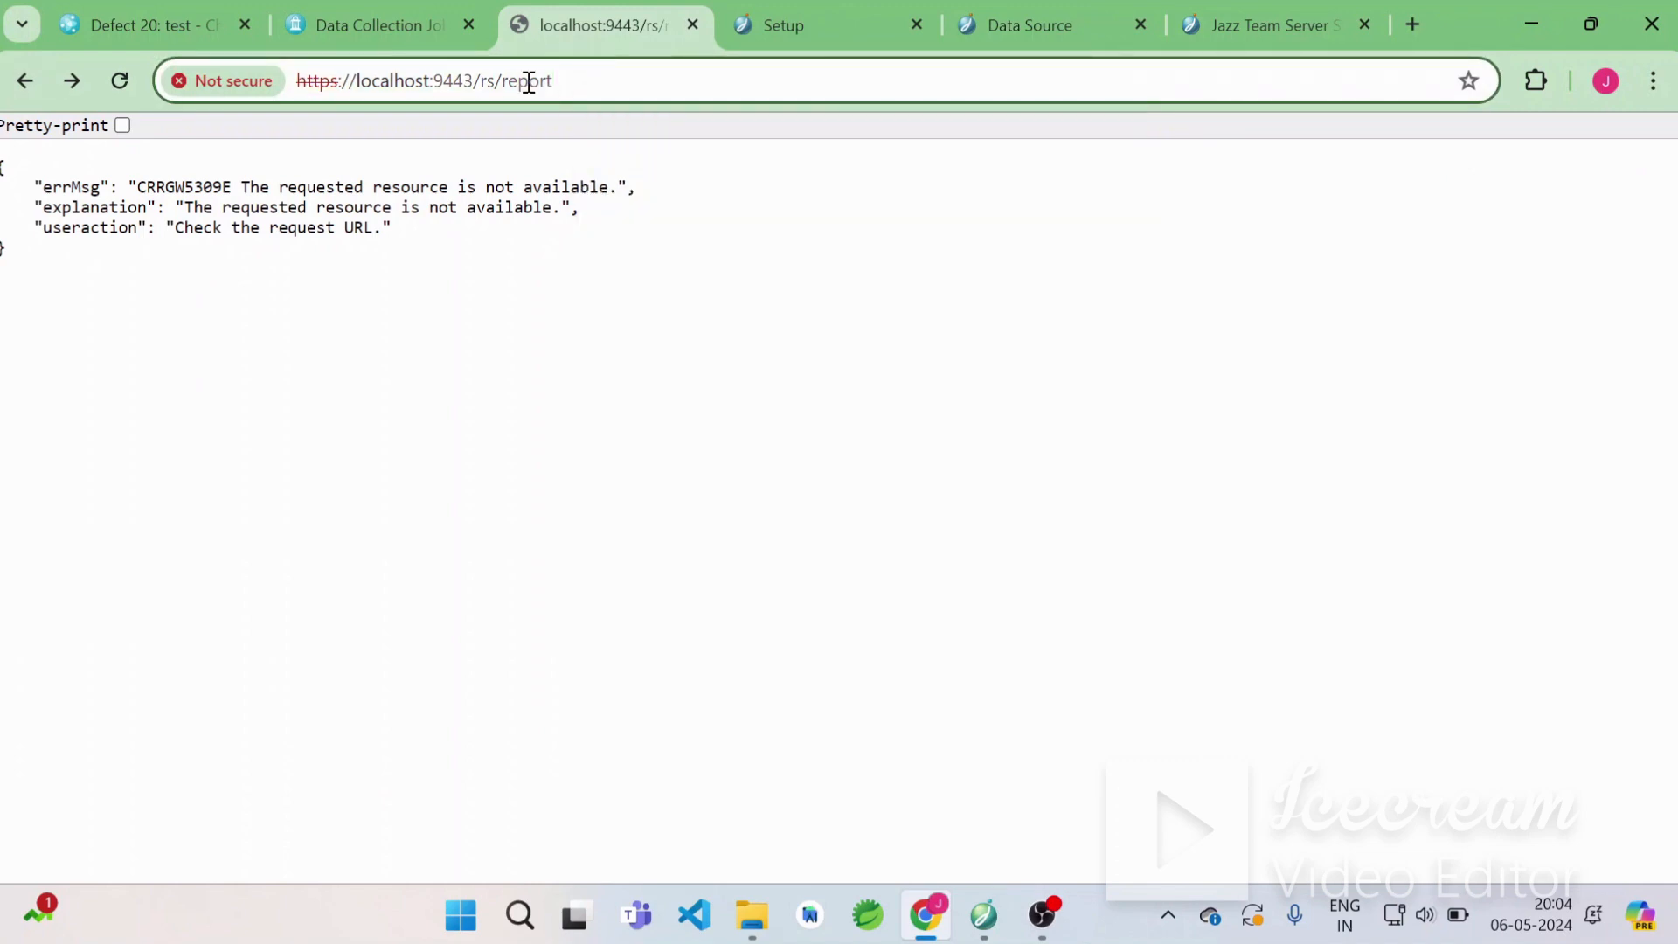
{"action": "type", "text": "/"}
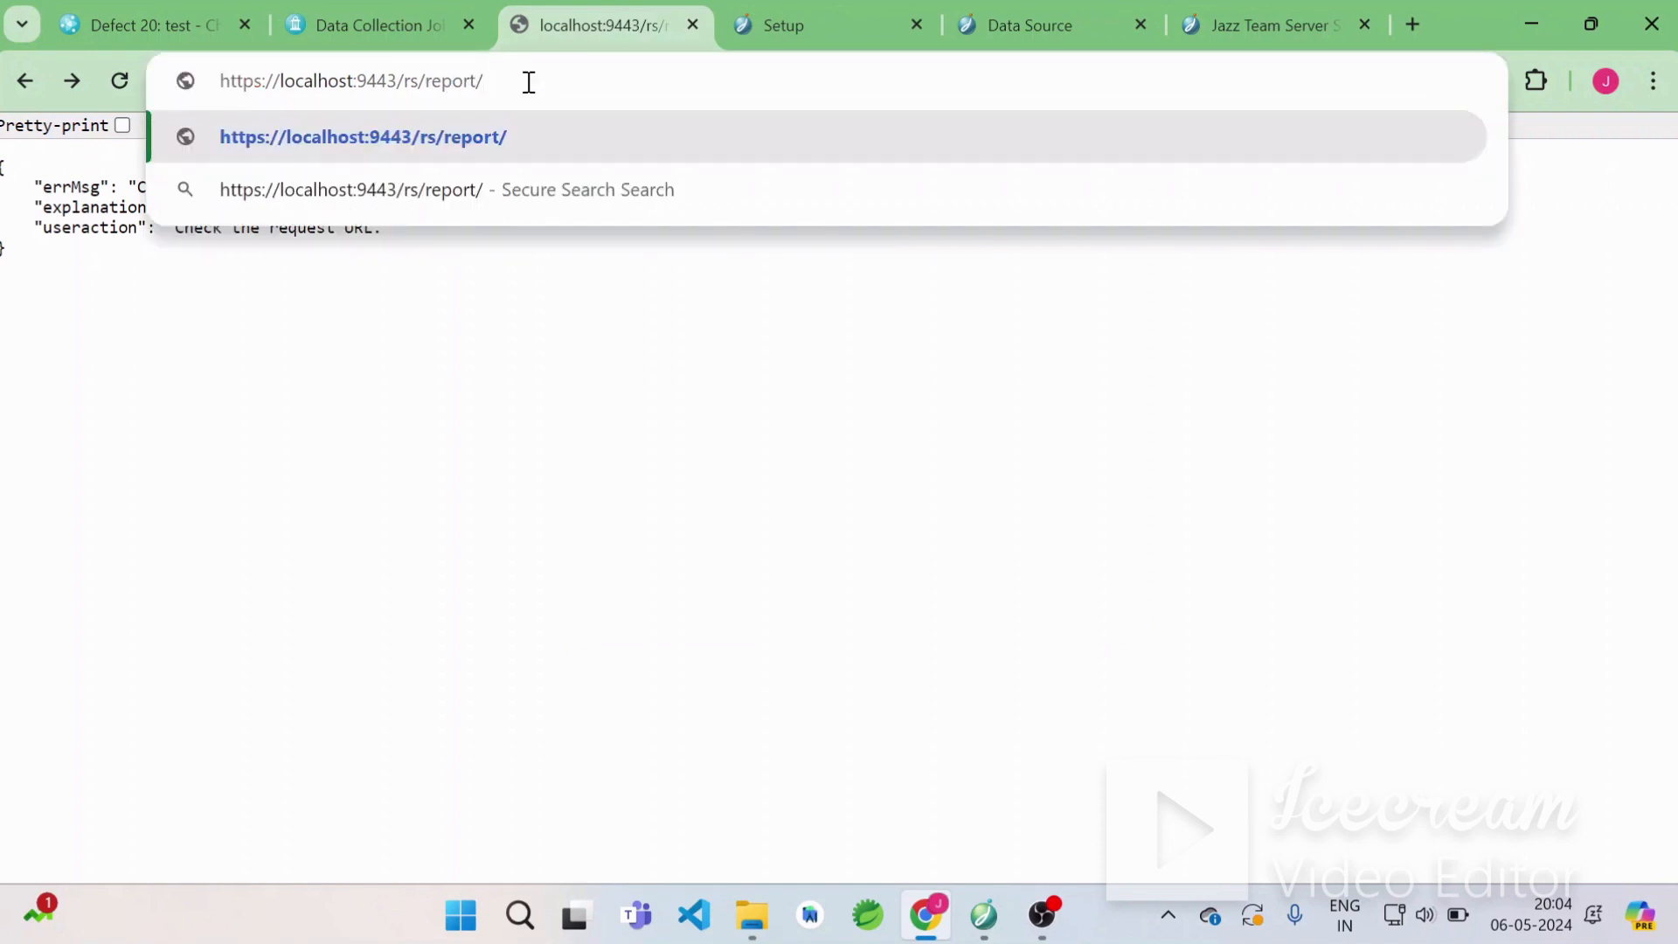
{"action": "key", "text": "Return"}
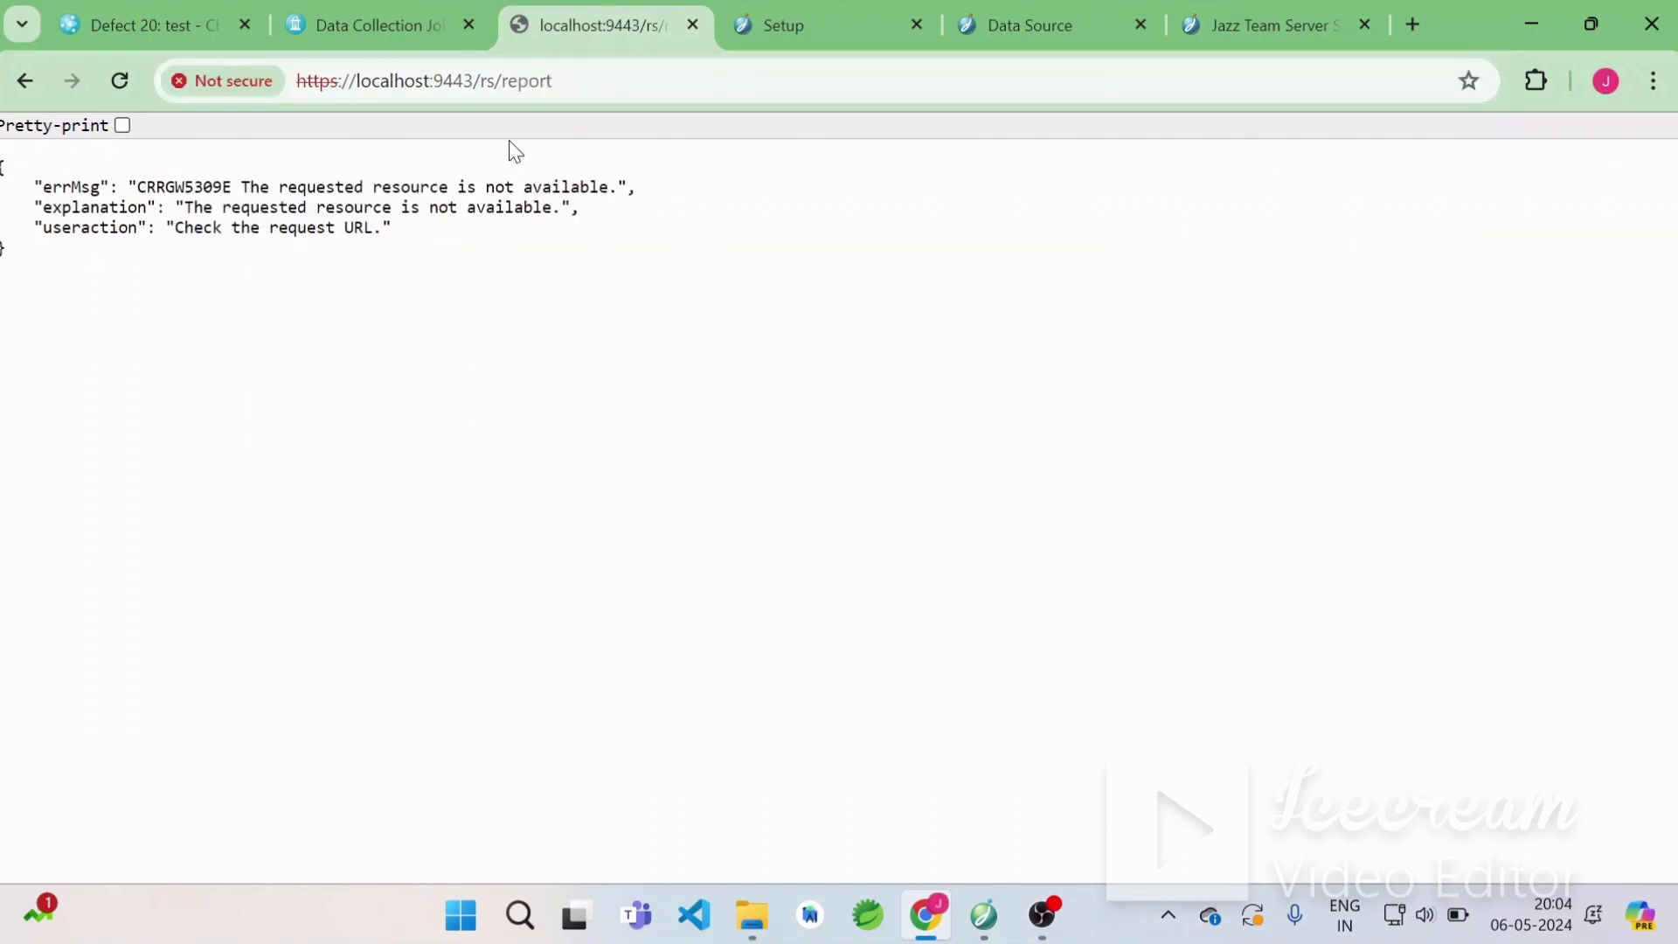
{"action": "left_click", "coordinate": [21, 84]}
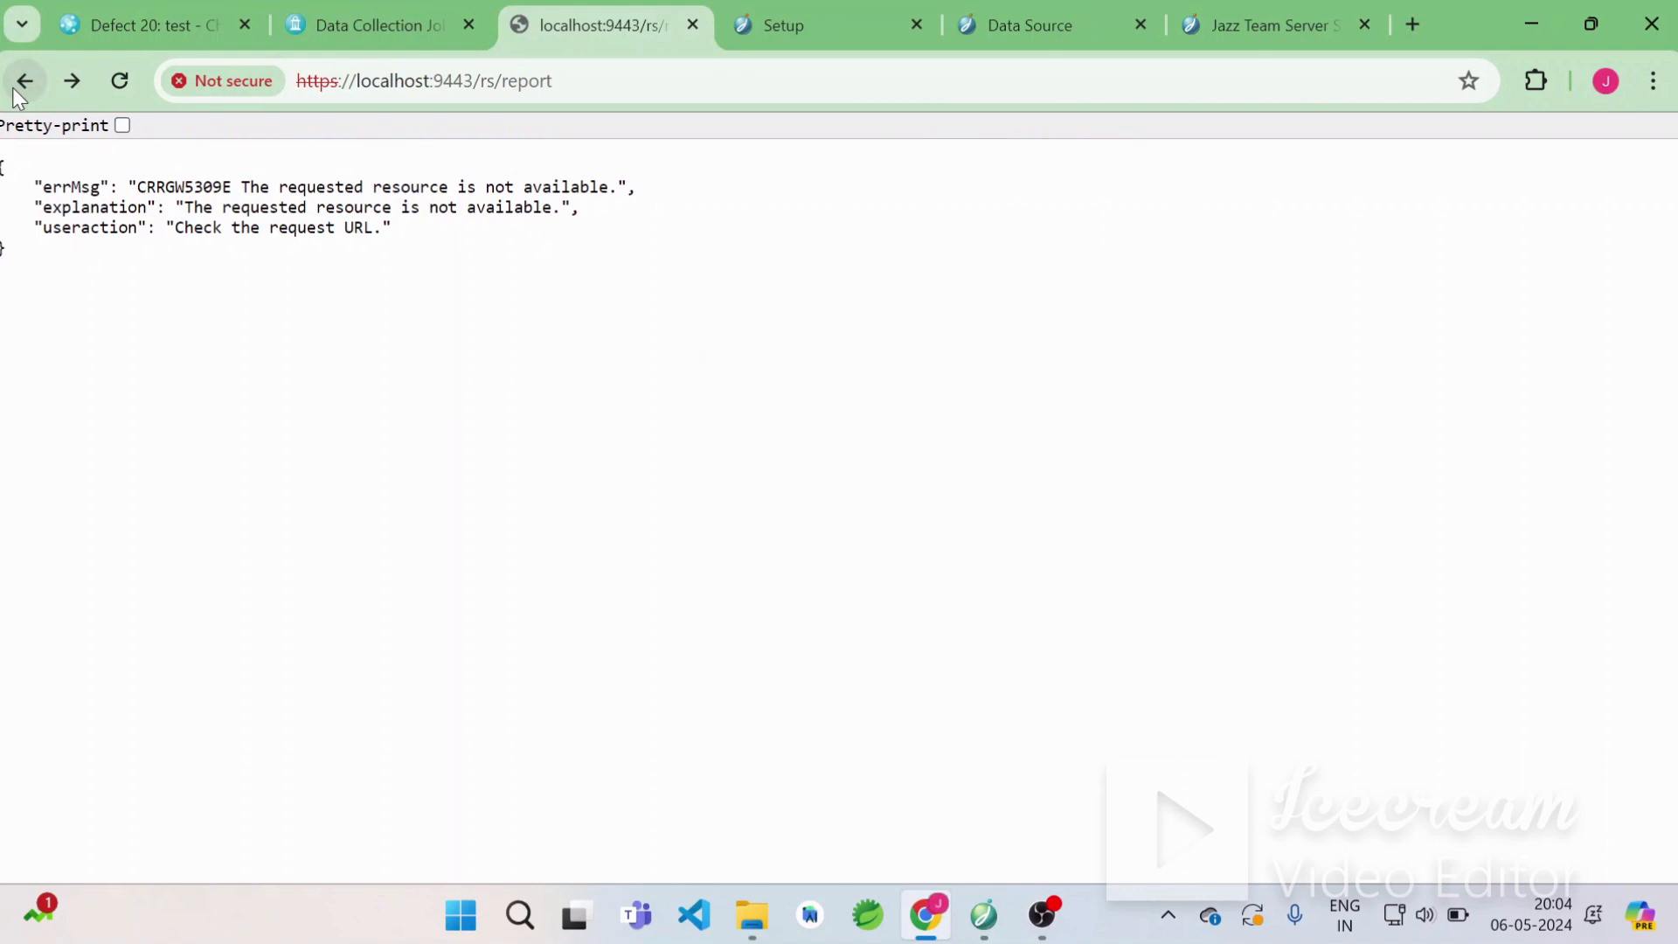
{"action": "left_click", "coordinate": [22, 83]}
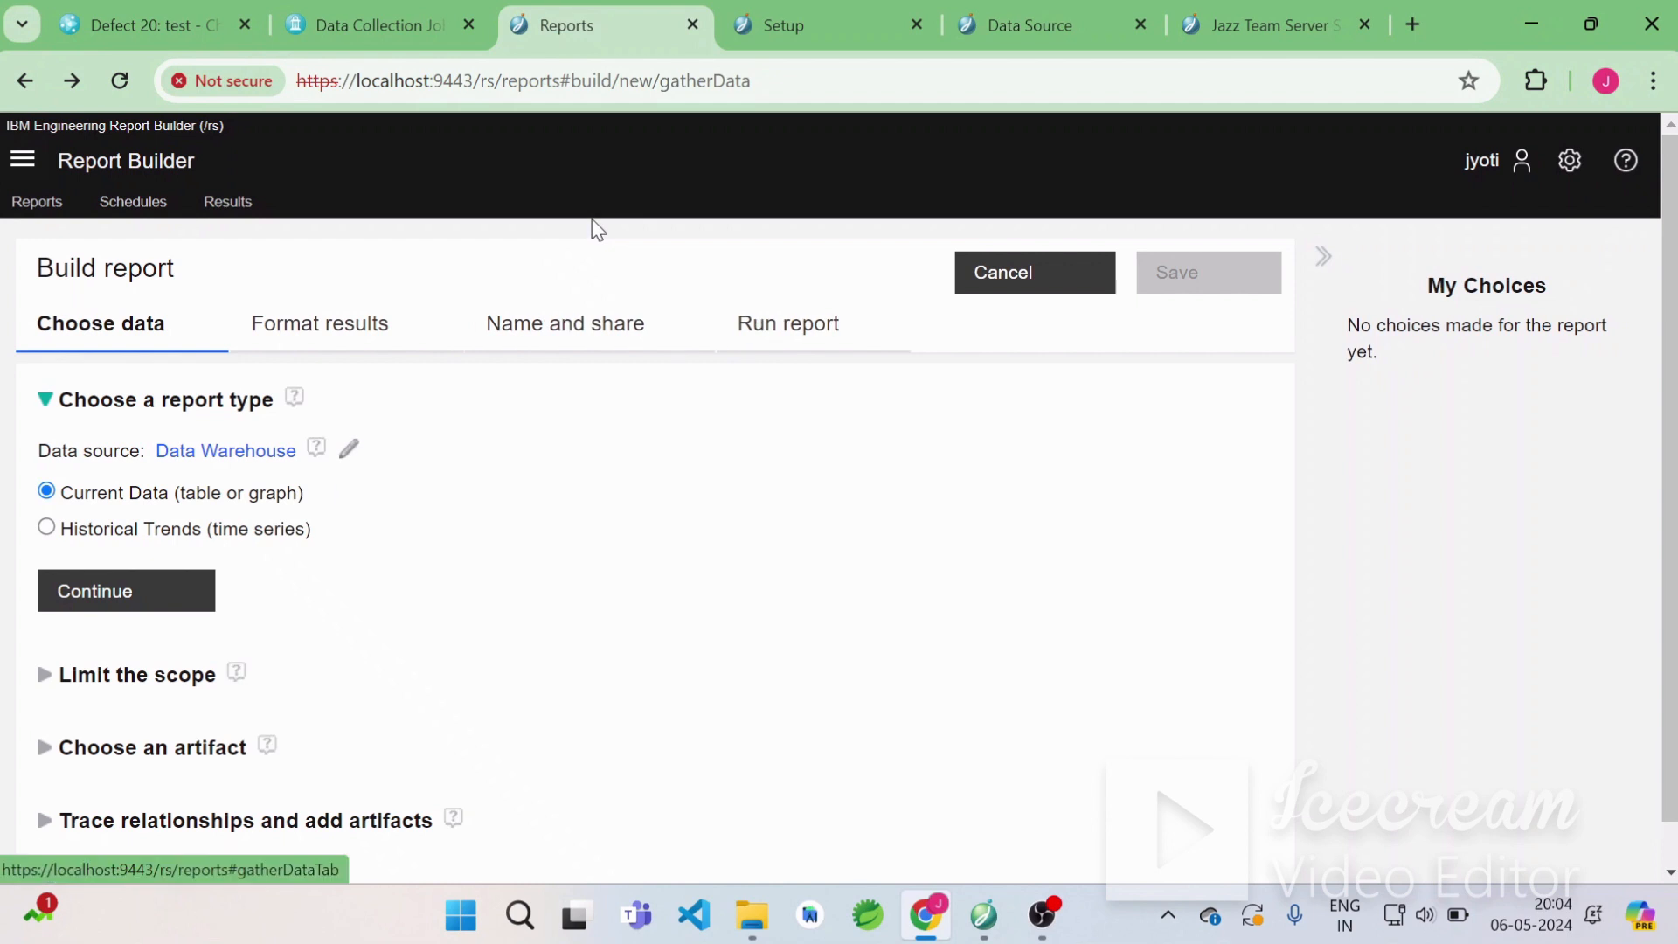
Trim the address to localhost:9443/rs/reports to open My reports, and start a new Build report.
{"action": "left_click", "coordinate": [562, 81]}
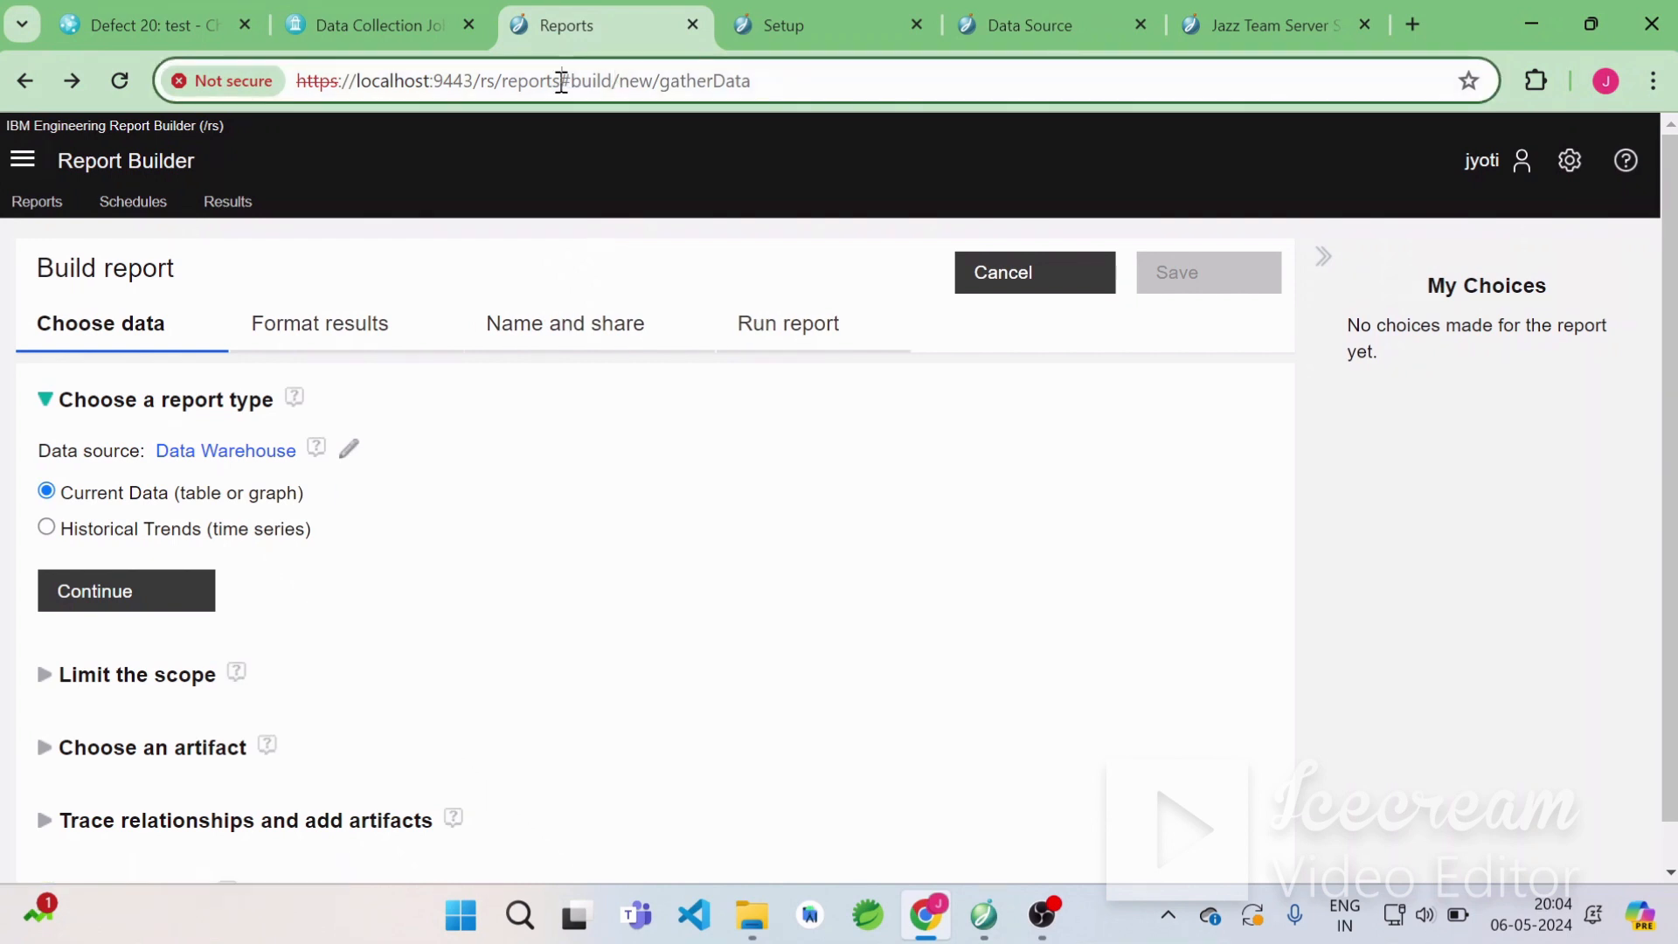
{"action": "left_click_drag", "start_coordinate": [563, 80], "coordinate": [820, 77]}
{"action": "key", "text": "BackSpace"}
{"action": "key", "text": "Return"}
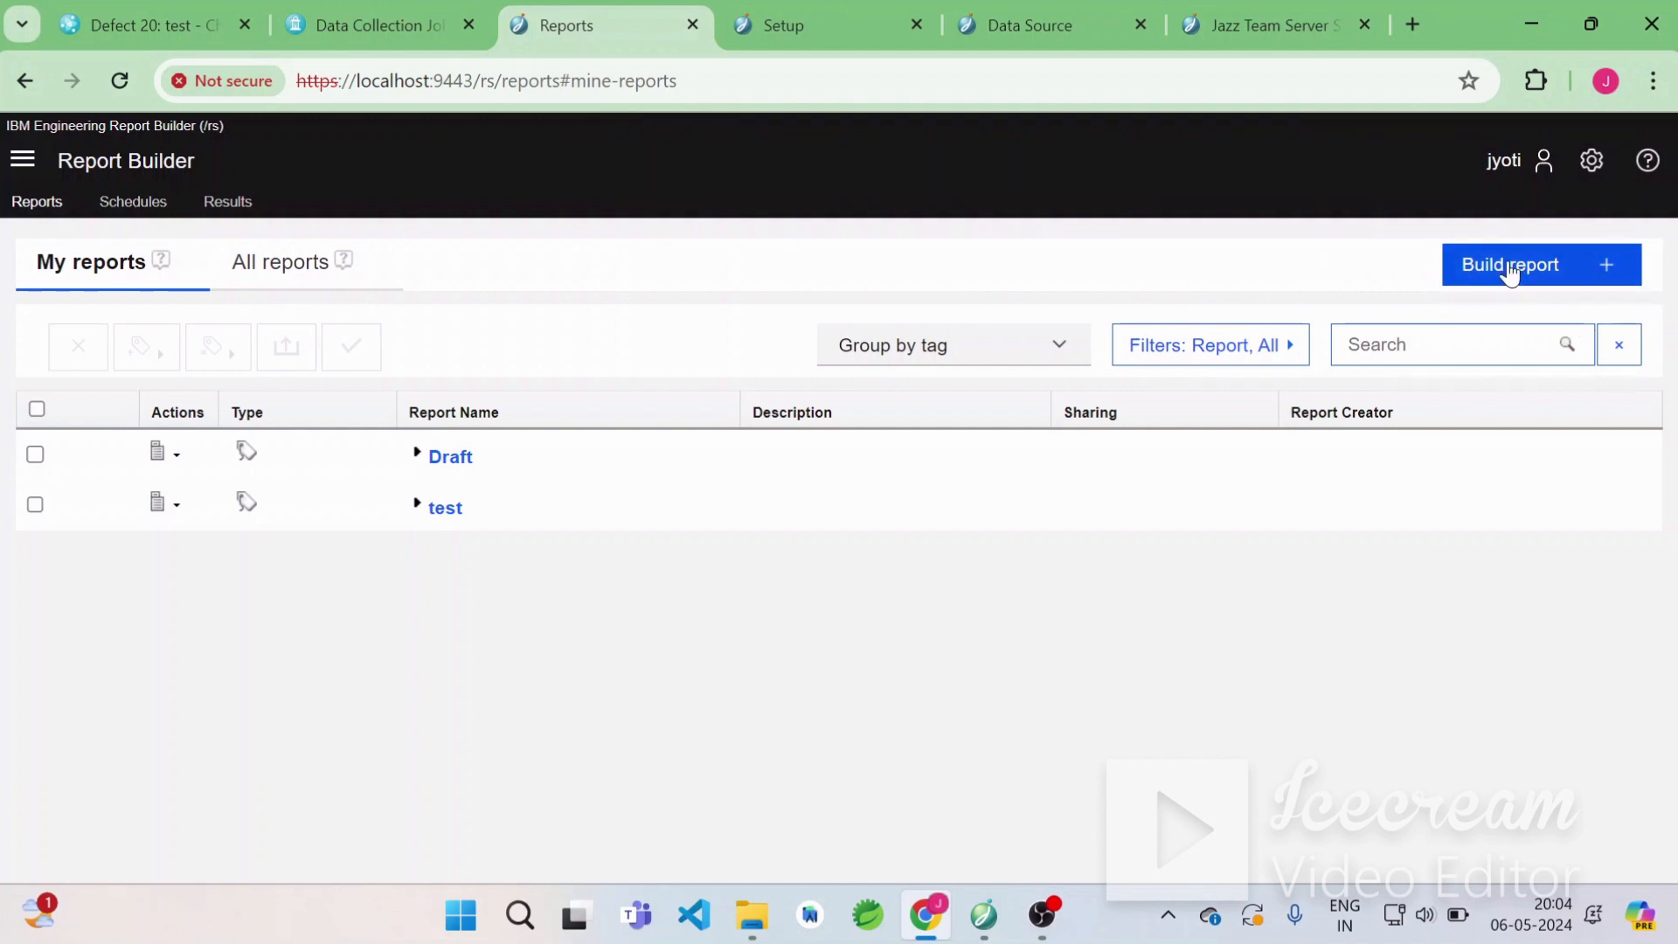
{"action": "left_click", "coordinate": [1619, 269]}
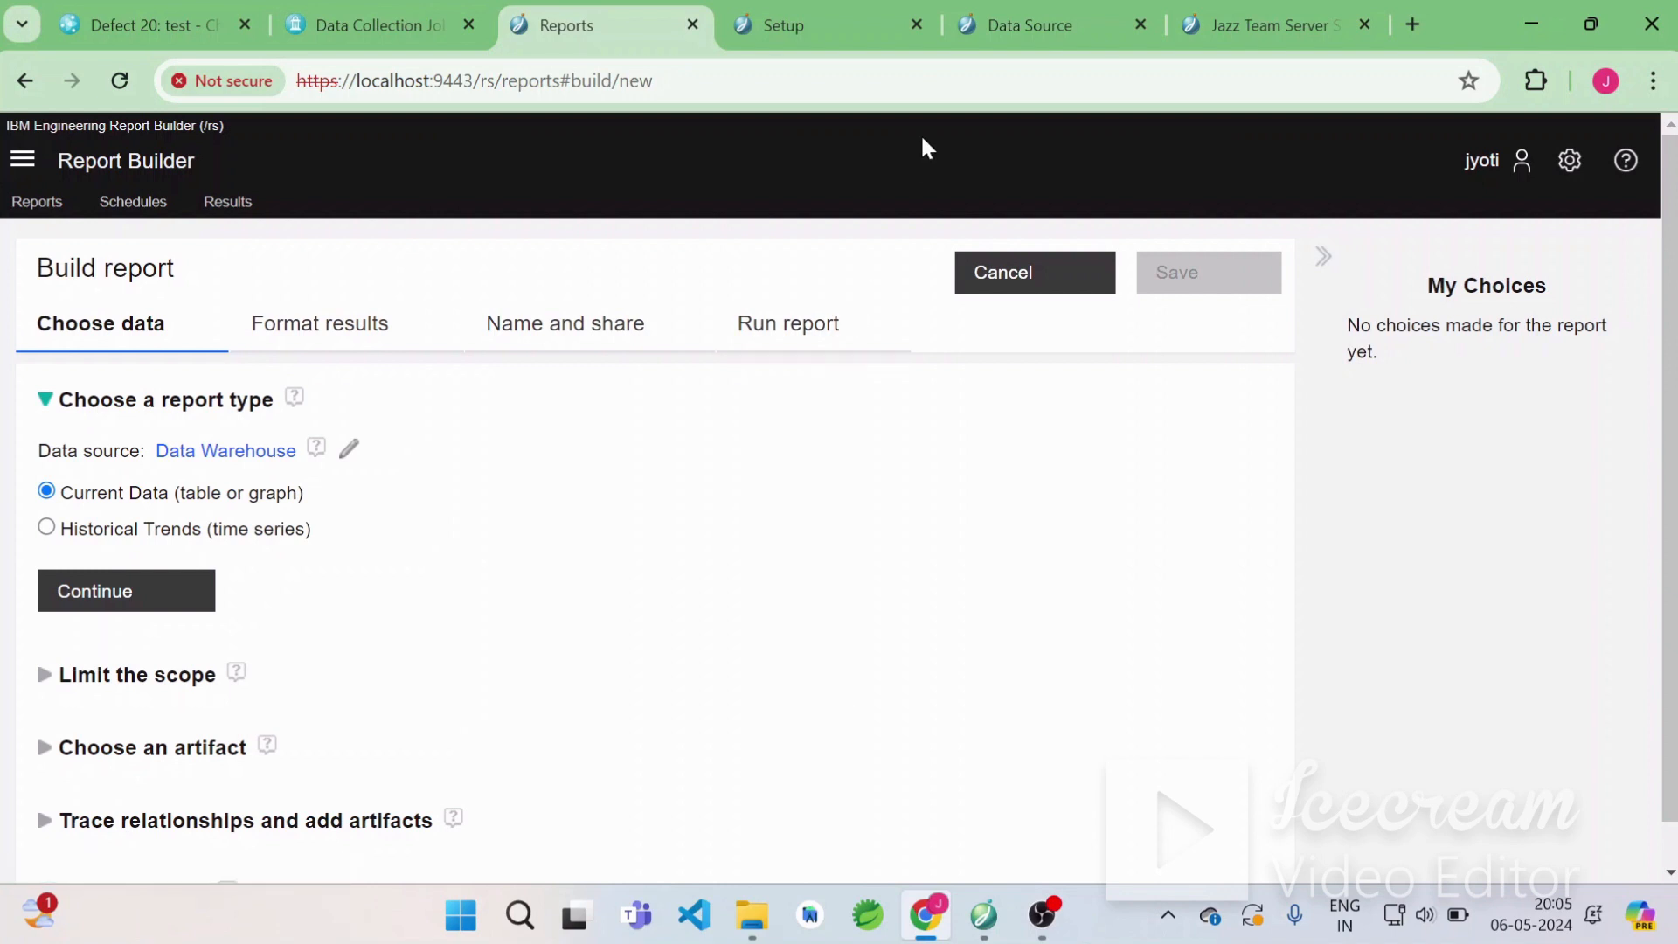
Open the Report Builder's Data Sources page from the settings menu in a new tab.
{"action": "left_click", "coordinate": [800, 35]}
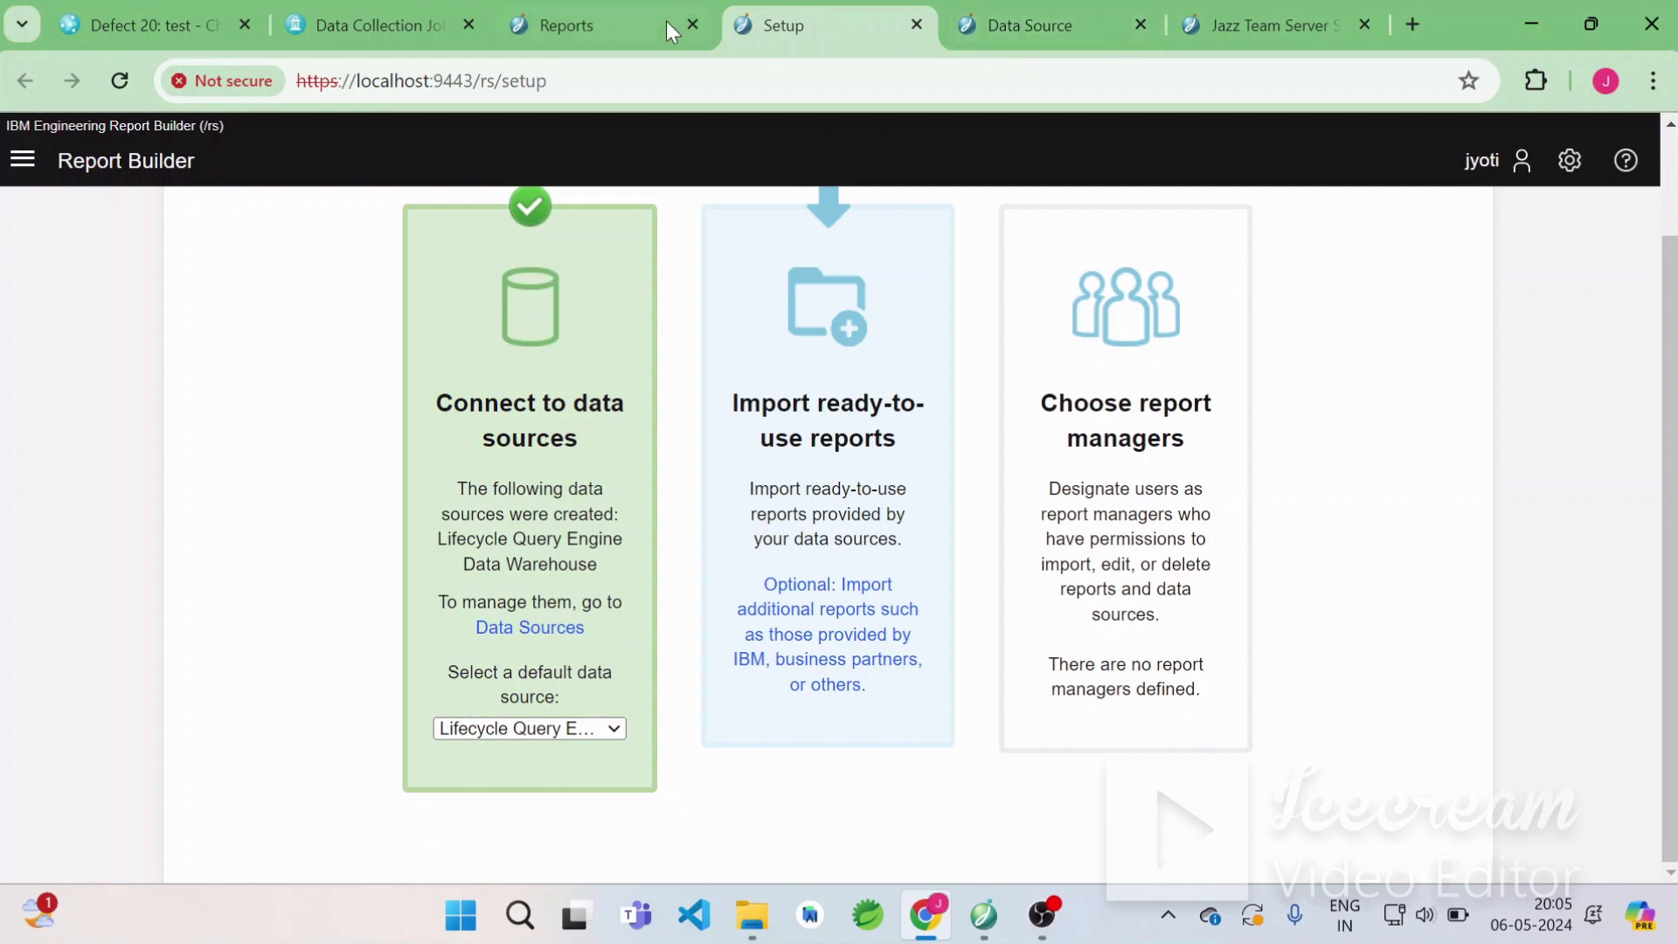
{"action": "left_click", "coordinate": [619, 32]}
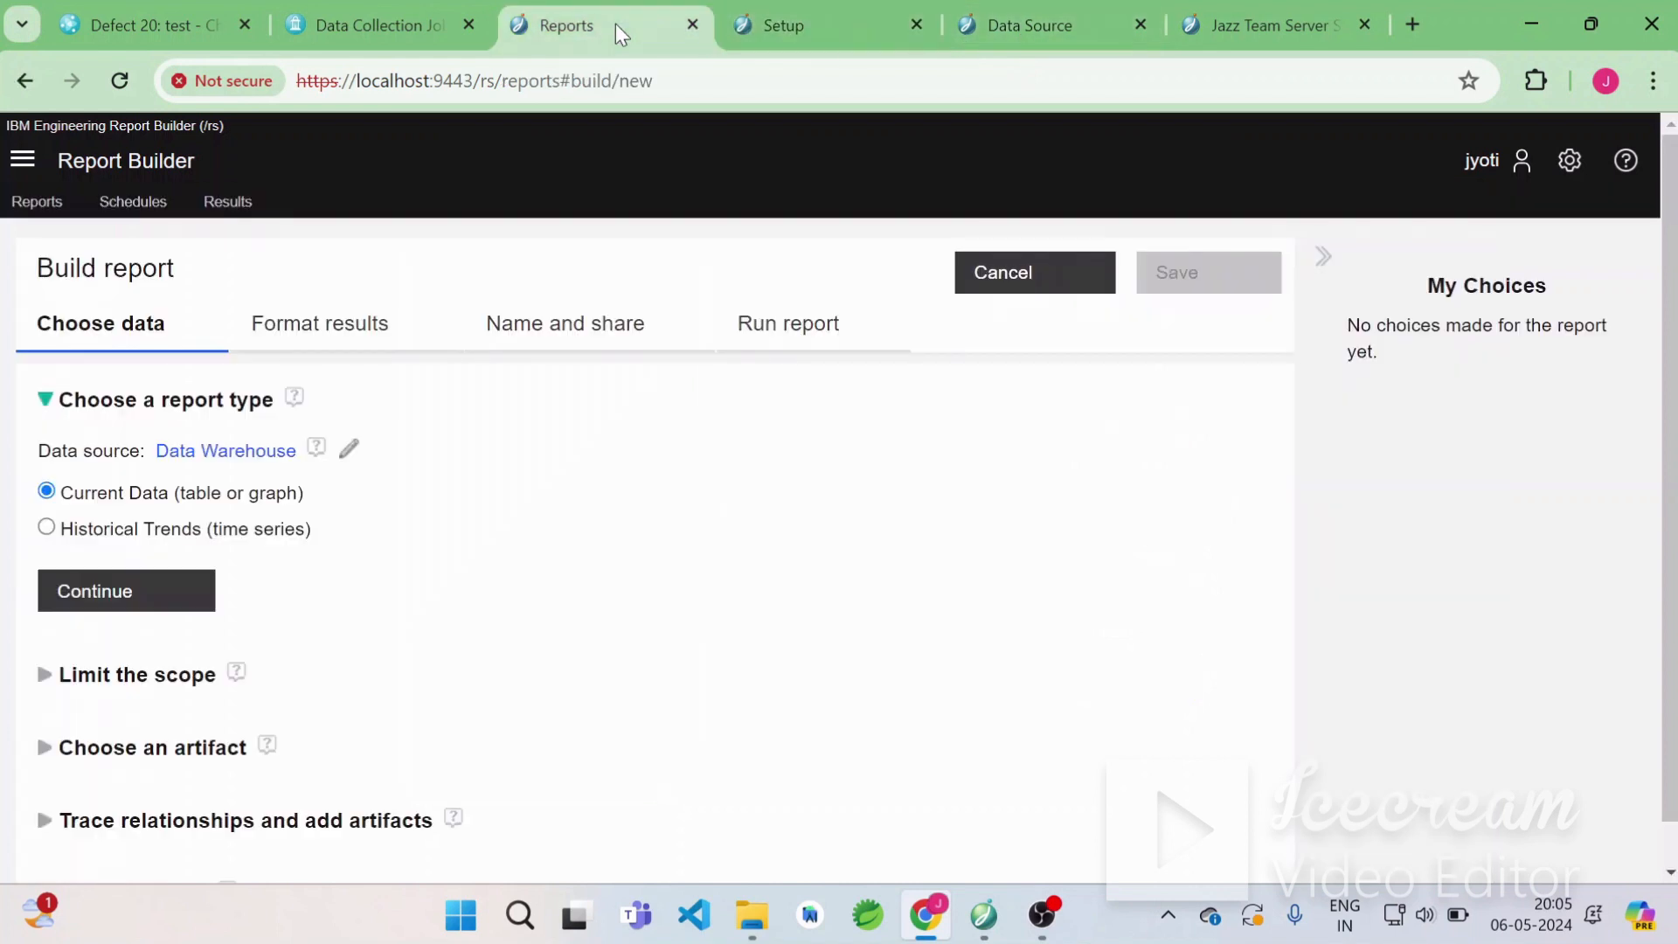
{"action": "left_click", "coordinate": [1581, 180]}
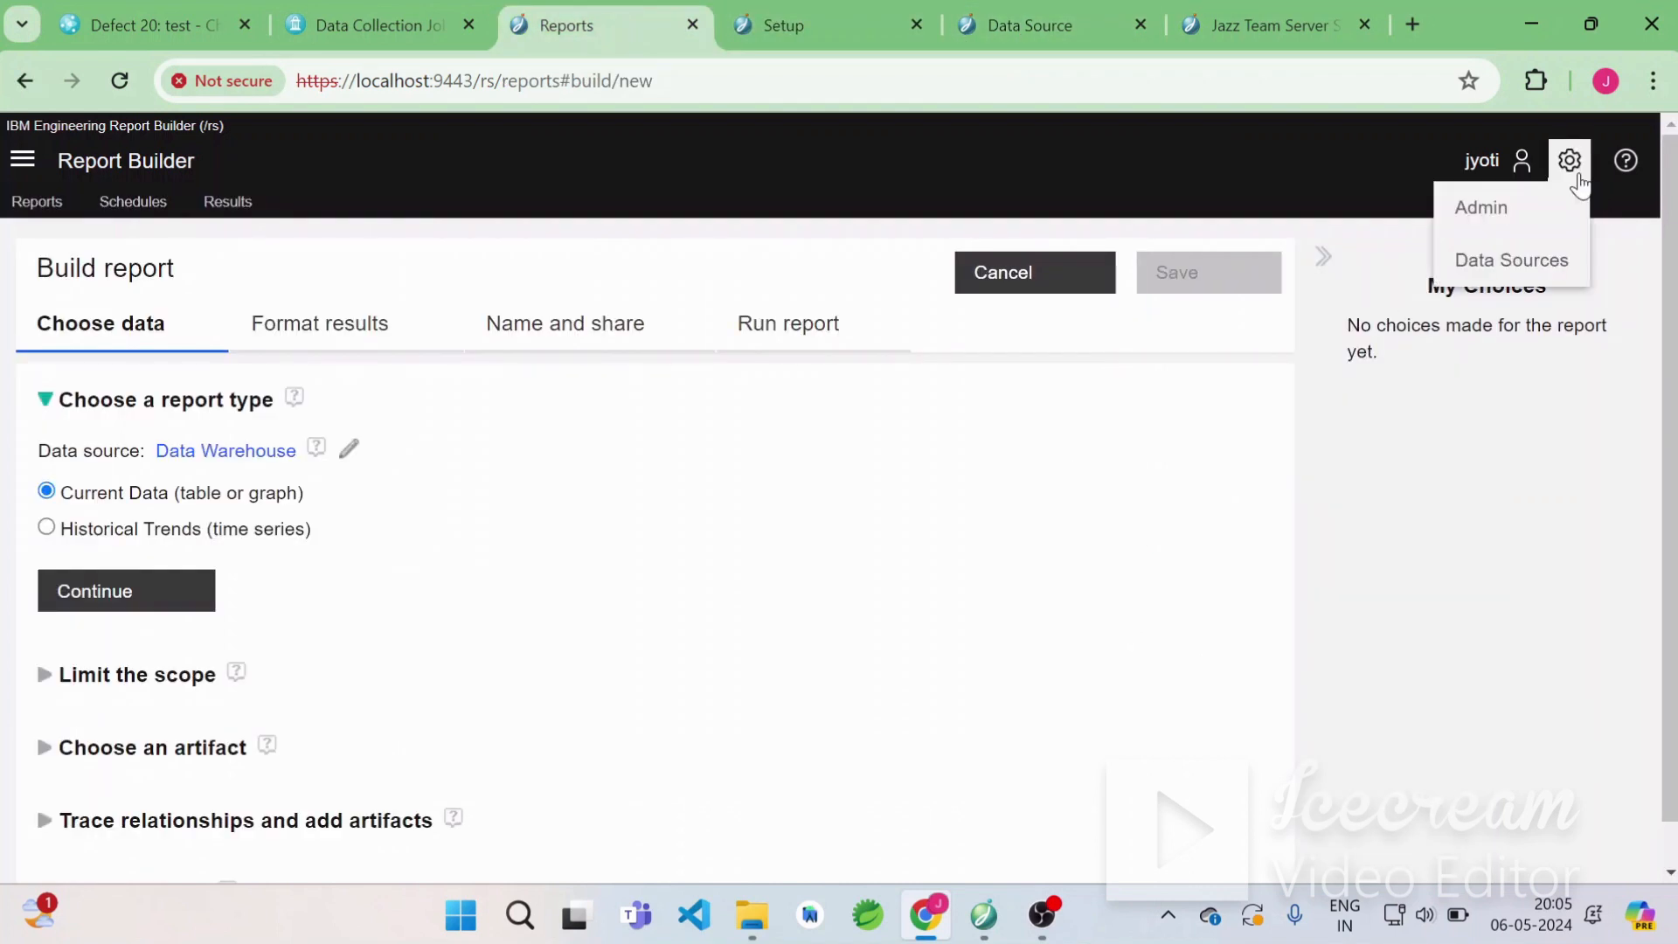
{"action": "right_click", "coordinate": [1545, 268]}
{"action": "left_click", "coordinate": [1319, 285]}
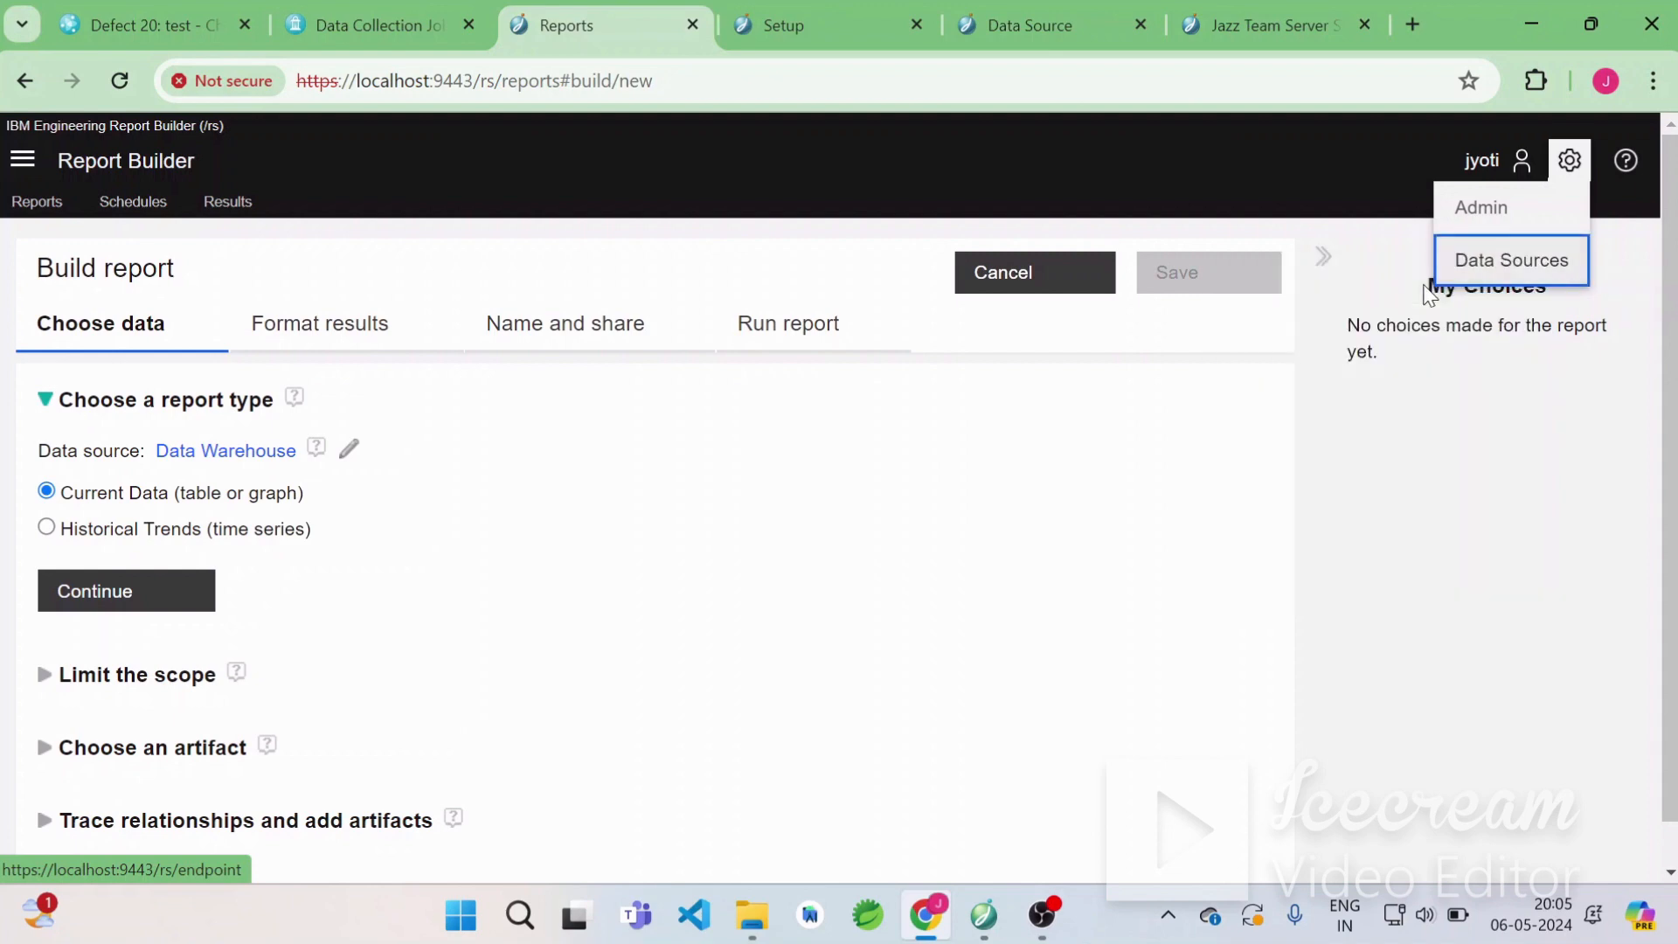
{"action": "left_click", "coordinate": [1161, 23]}
{"action": "left_click", "coordinate": [1172, 26]}
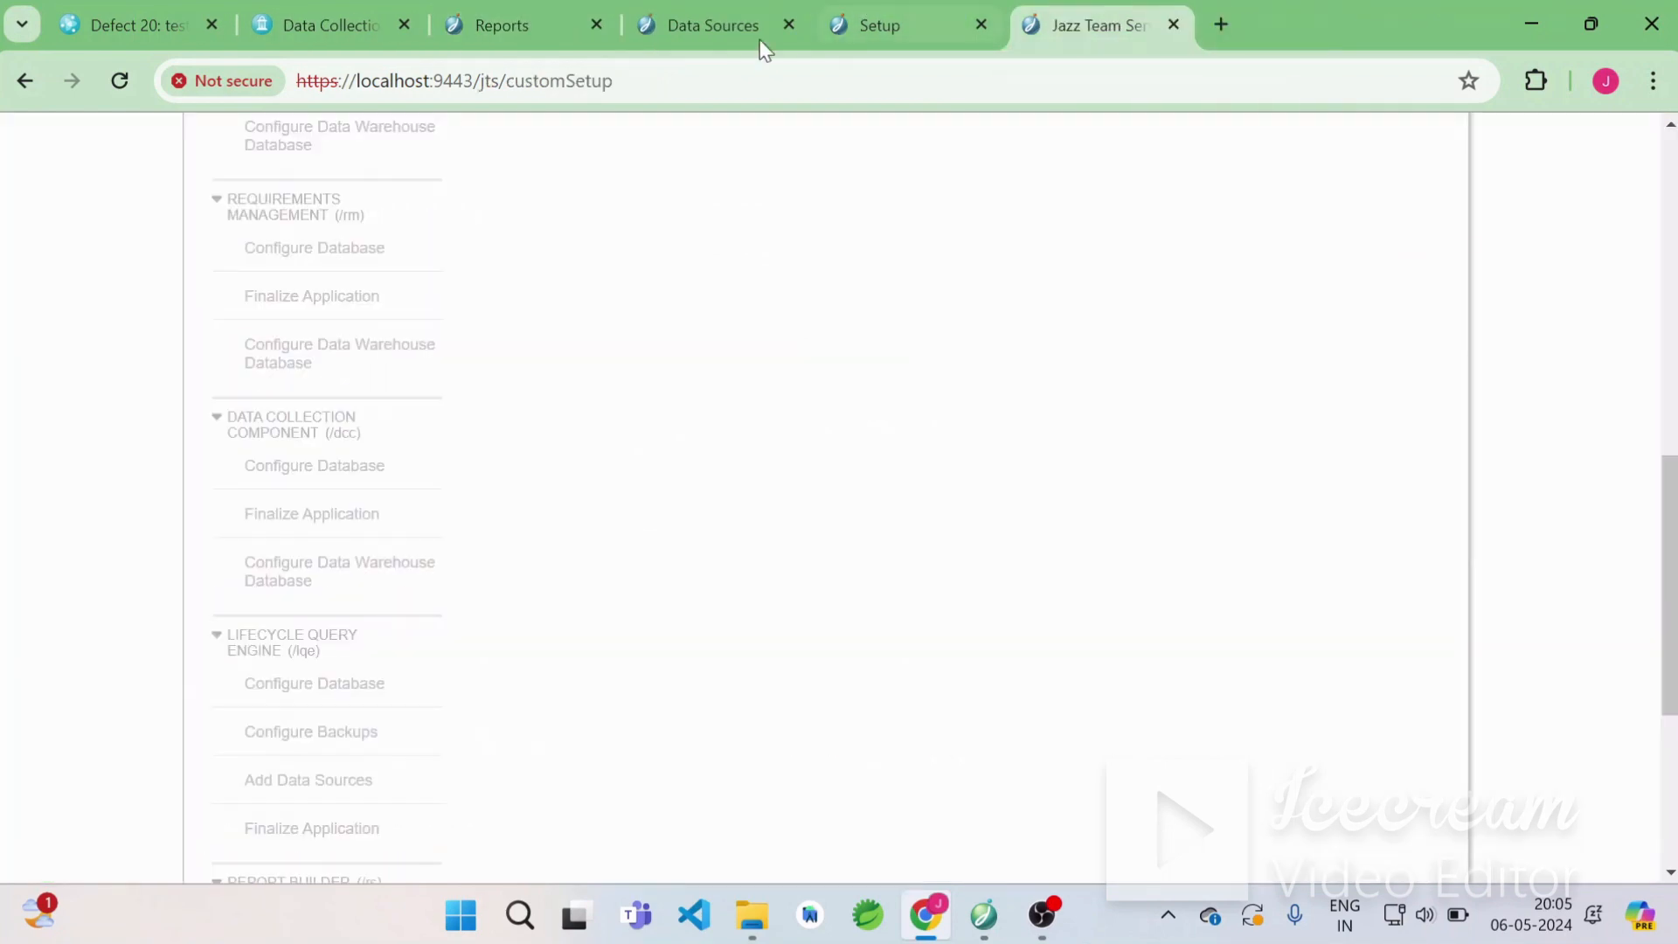
{"action": "left_click", "coordinate": [736, 42]}
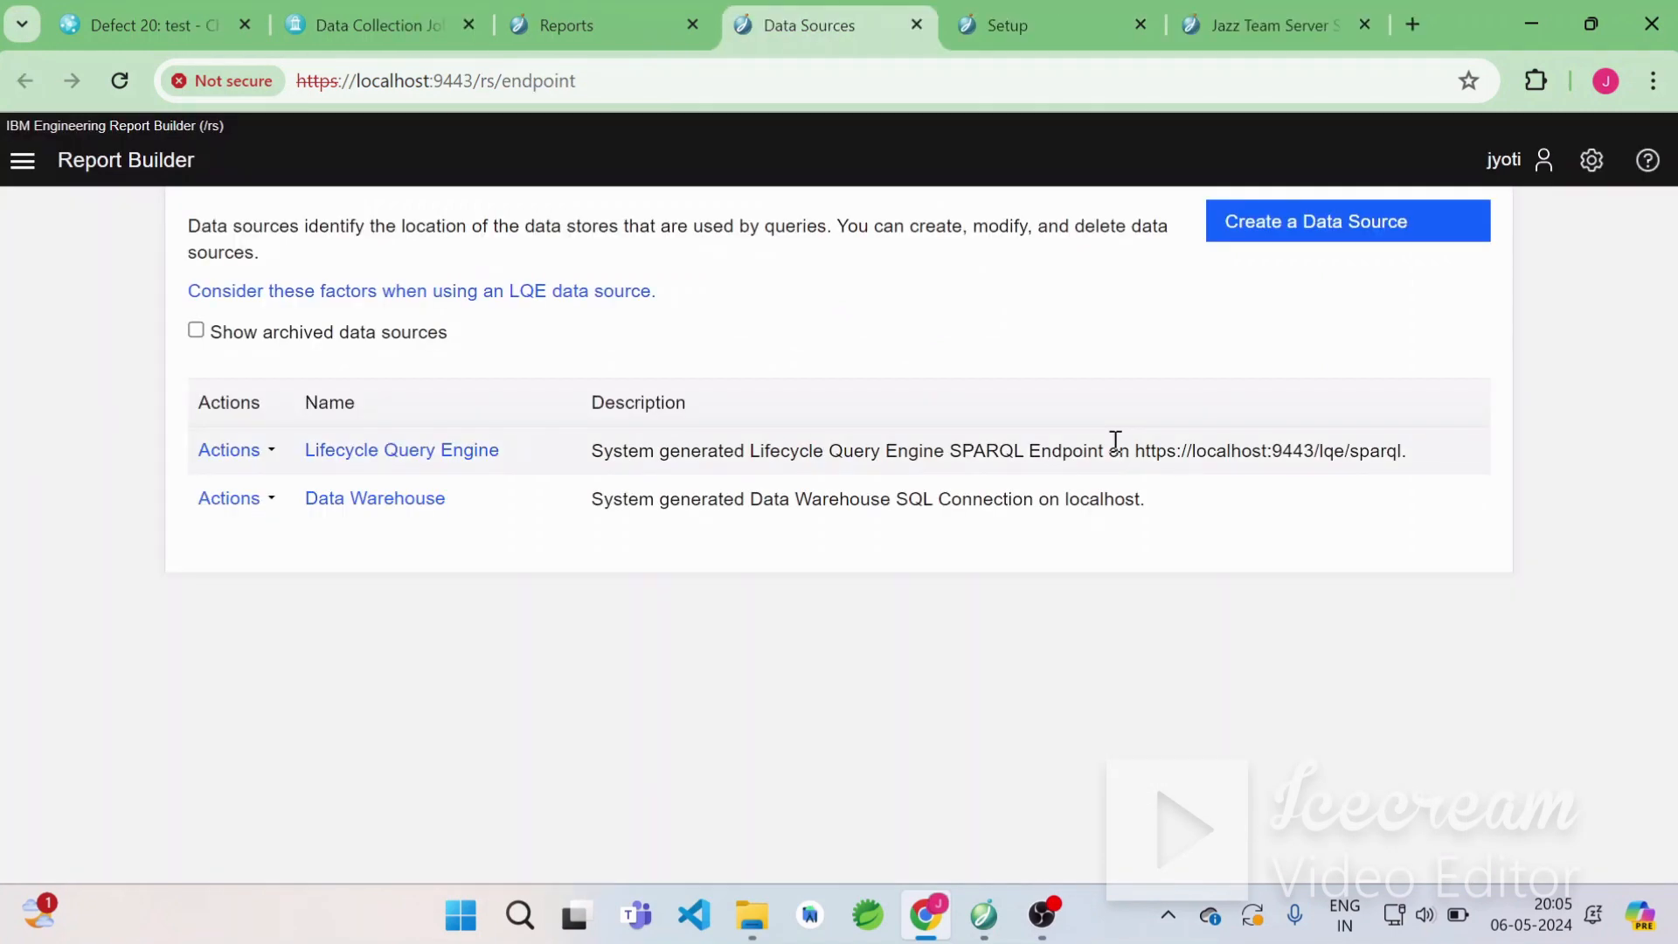
Open the Lifecycle Query Engine data source and review its data source properties.
{"action": "left_click", "coordinate": [411, 453]}
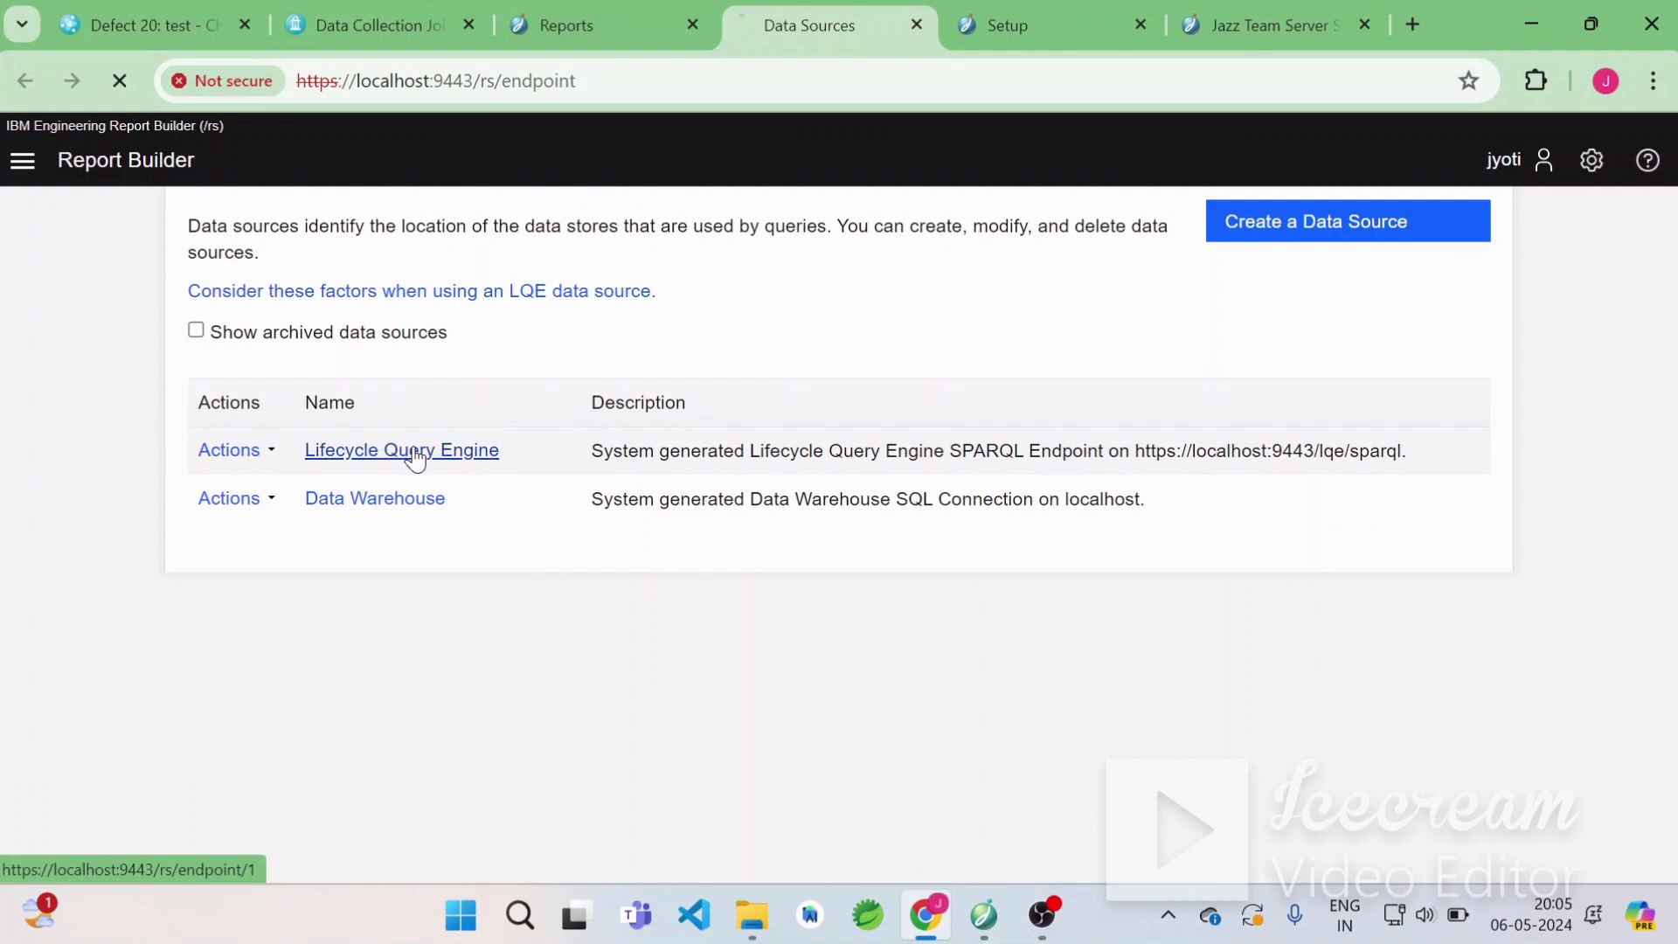
{"action": "scroll", "coordinate": [735, 595], "scroll_direction": "down", "scroll_amount": 5}
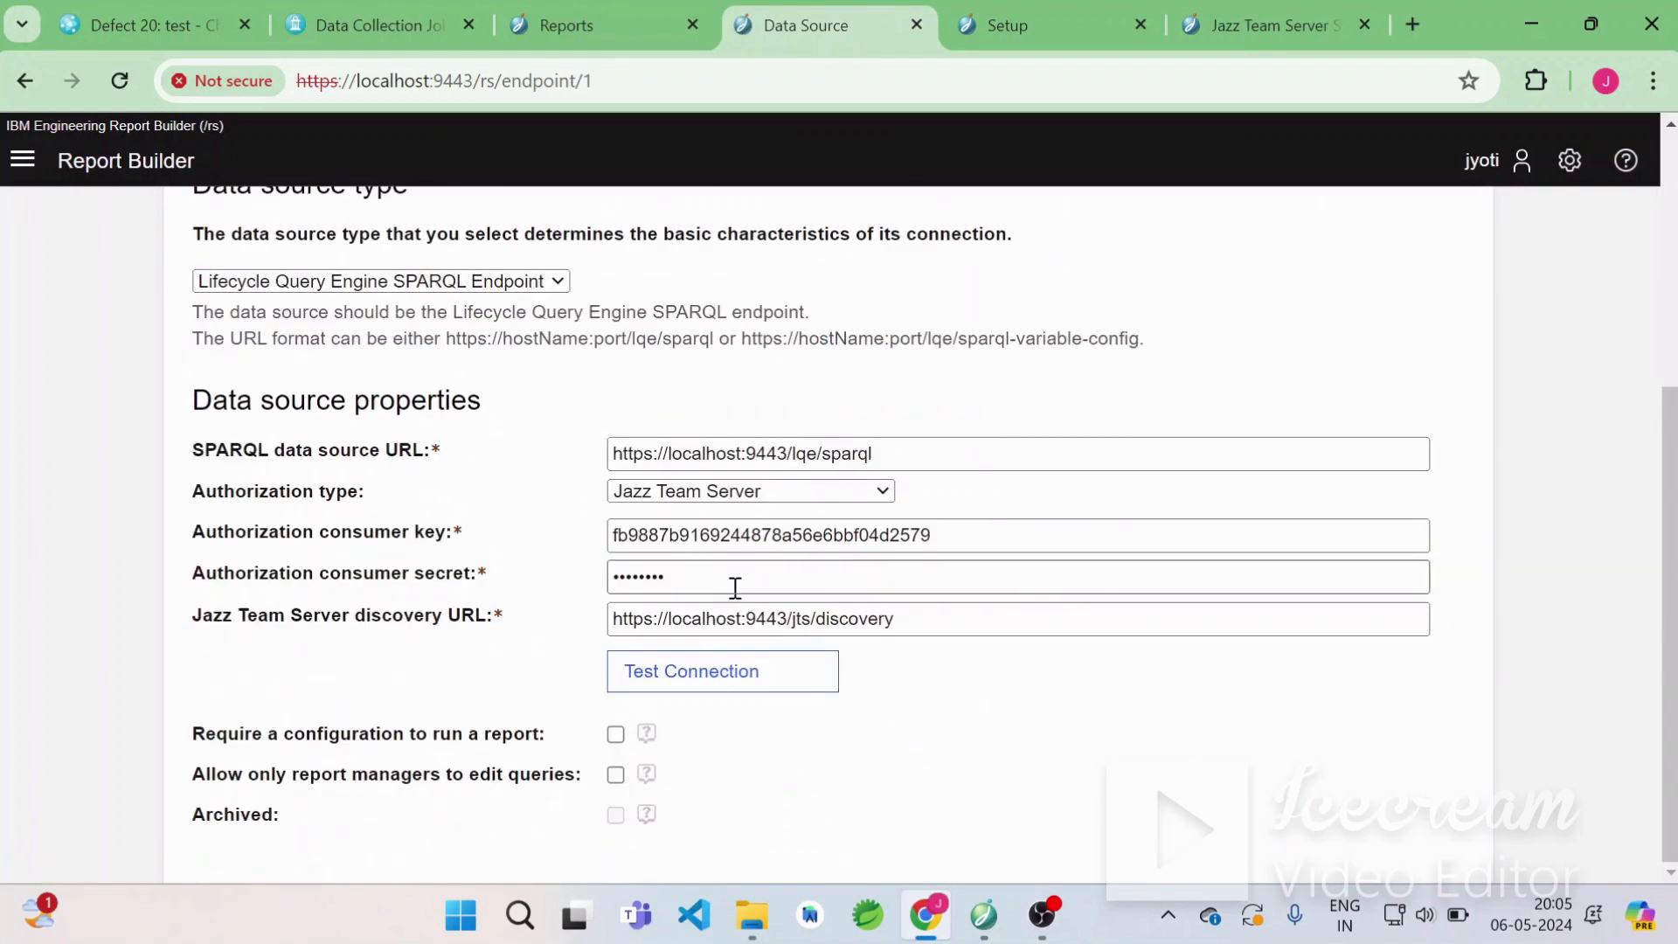
{"action": "scroll", "coordinate": [1046, 618], "scroll_direction": "up", "scroll_amount": 4}
{"action": "scroll", "coordinate": [1046, 617], "scroll_direction": "down", "scroll_amount": 4}
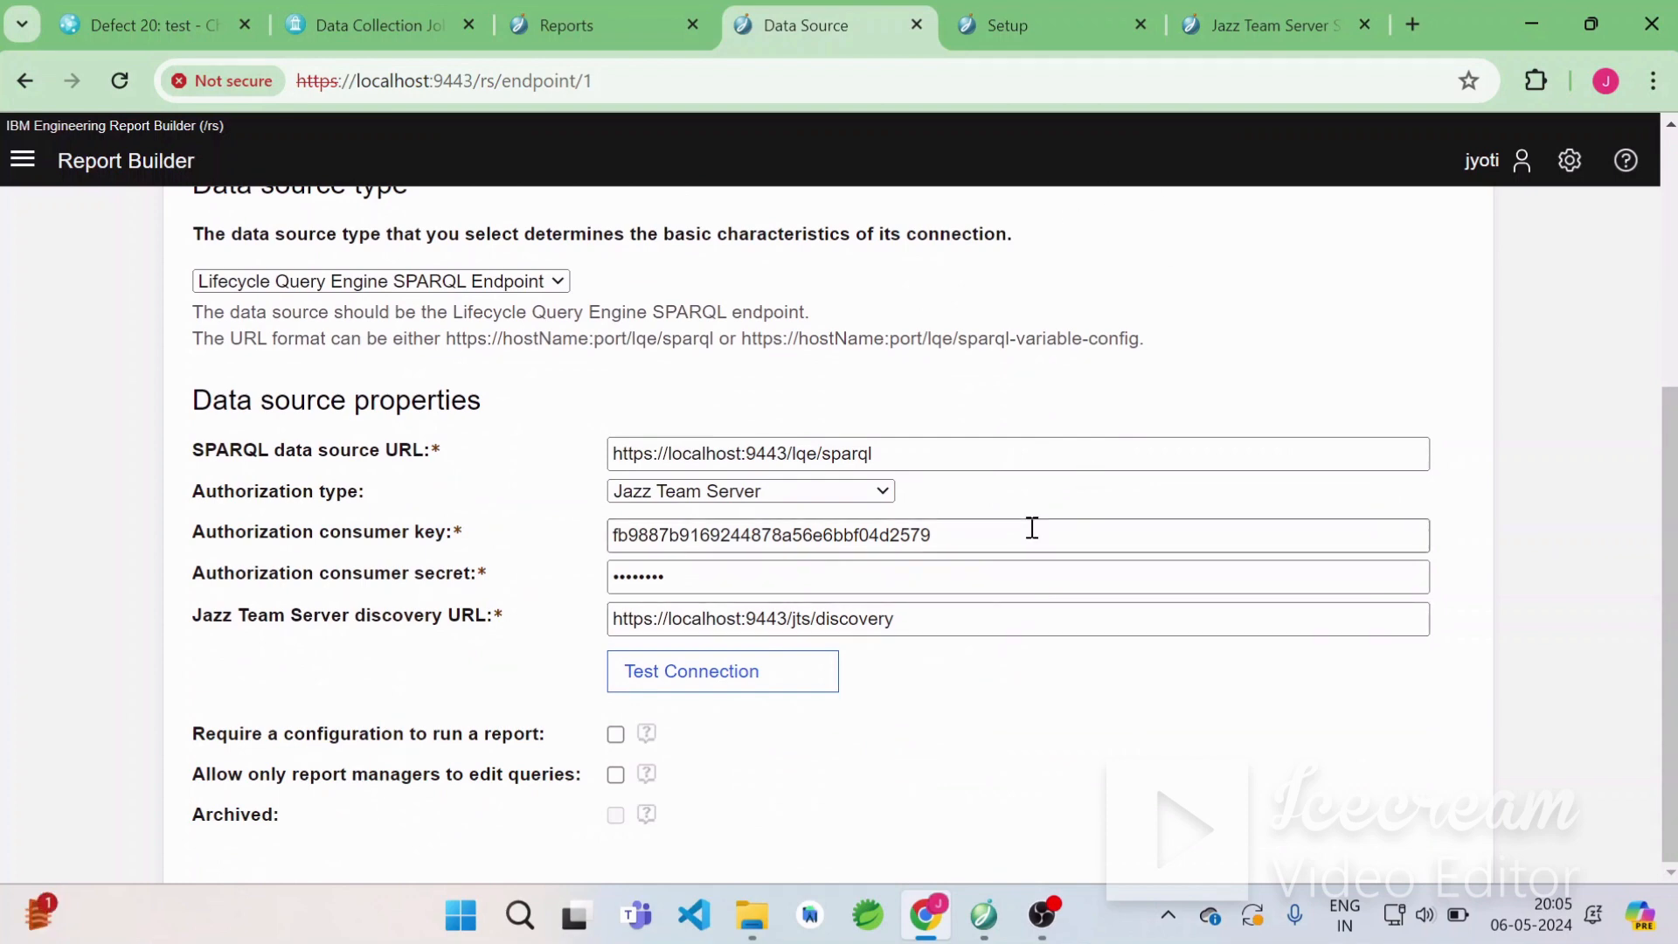
{"action": "scroll", "coordinate": [1032, 528], "scroll_direction": "up", "scroll_amount": 5}
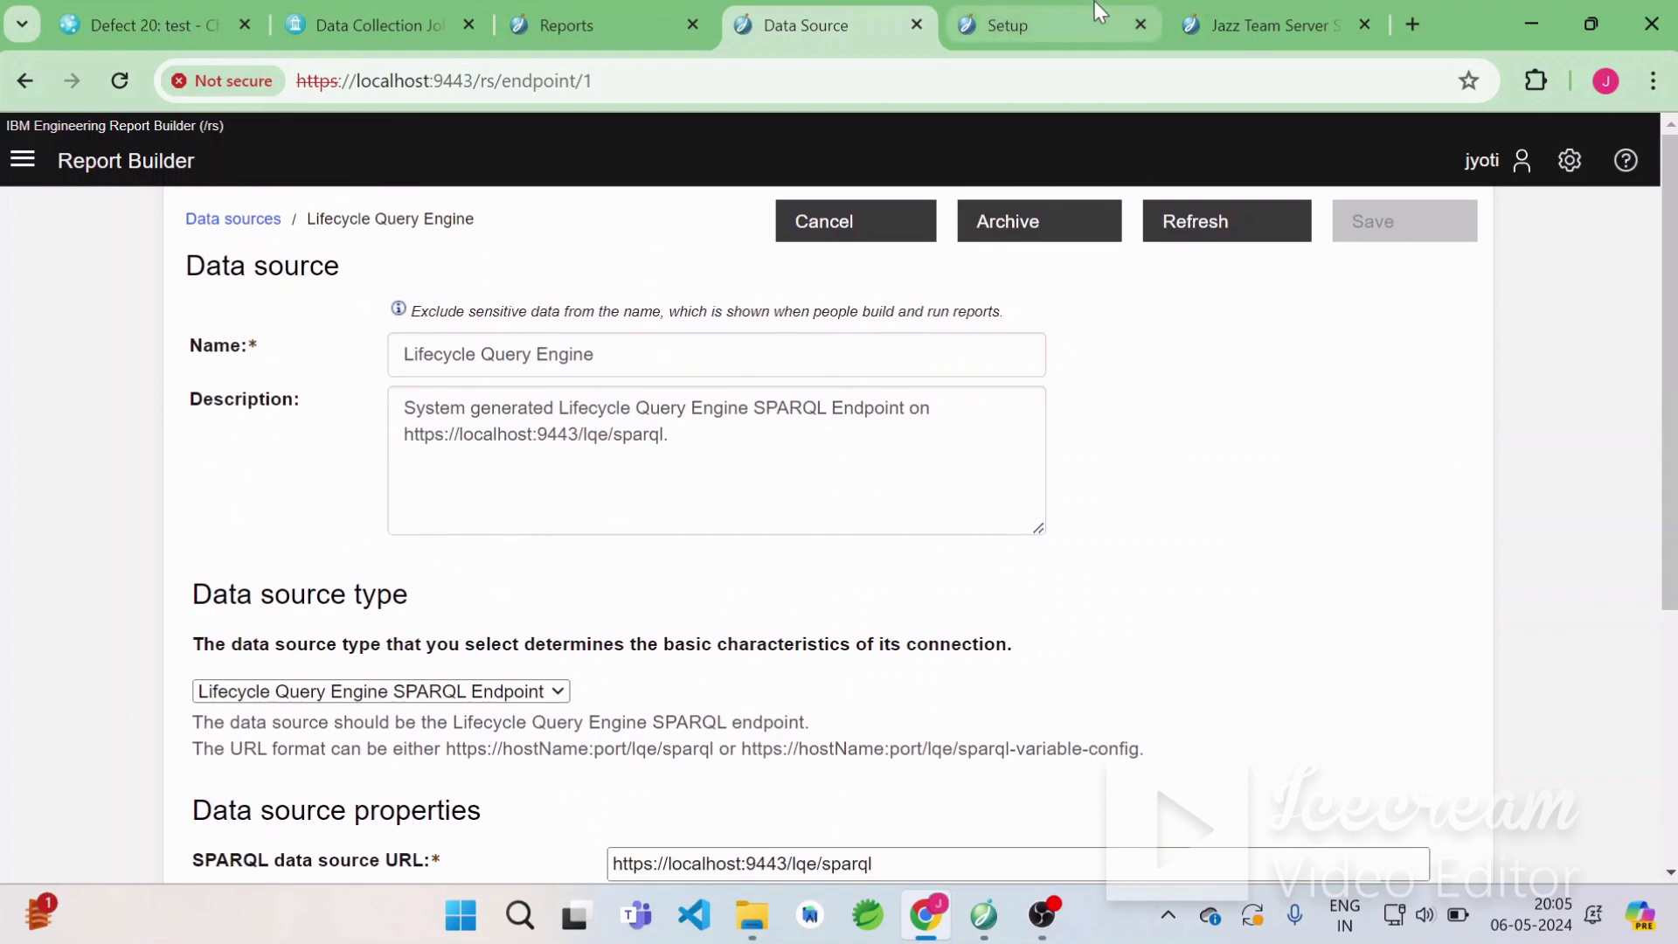
Return to the Reports tab, go back to My reports and start a new Build report.
{"action": "right_click", "coordinate": [1065, 23]}
{"action": "left_click", "coordinate": [1015, 21]}
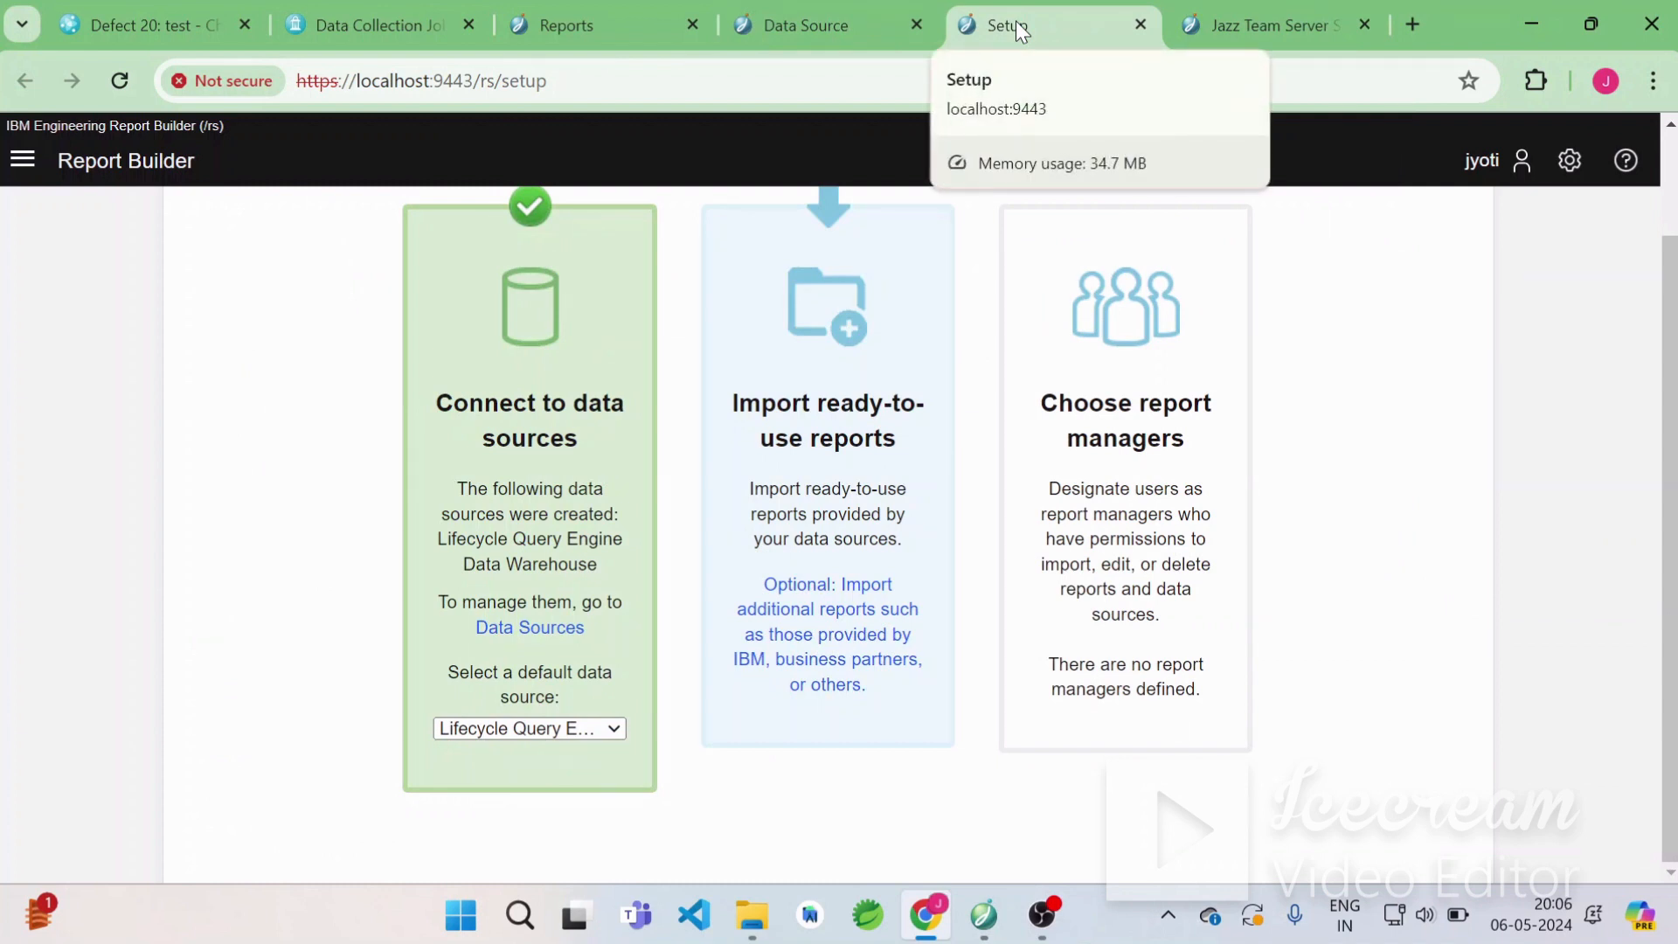
{"action": "left_click", "coordinate": [625, 17]}
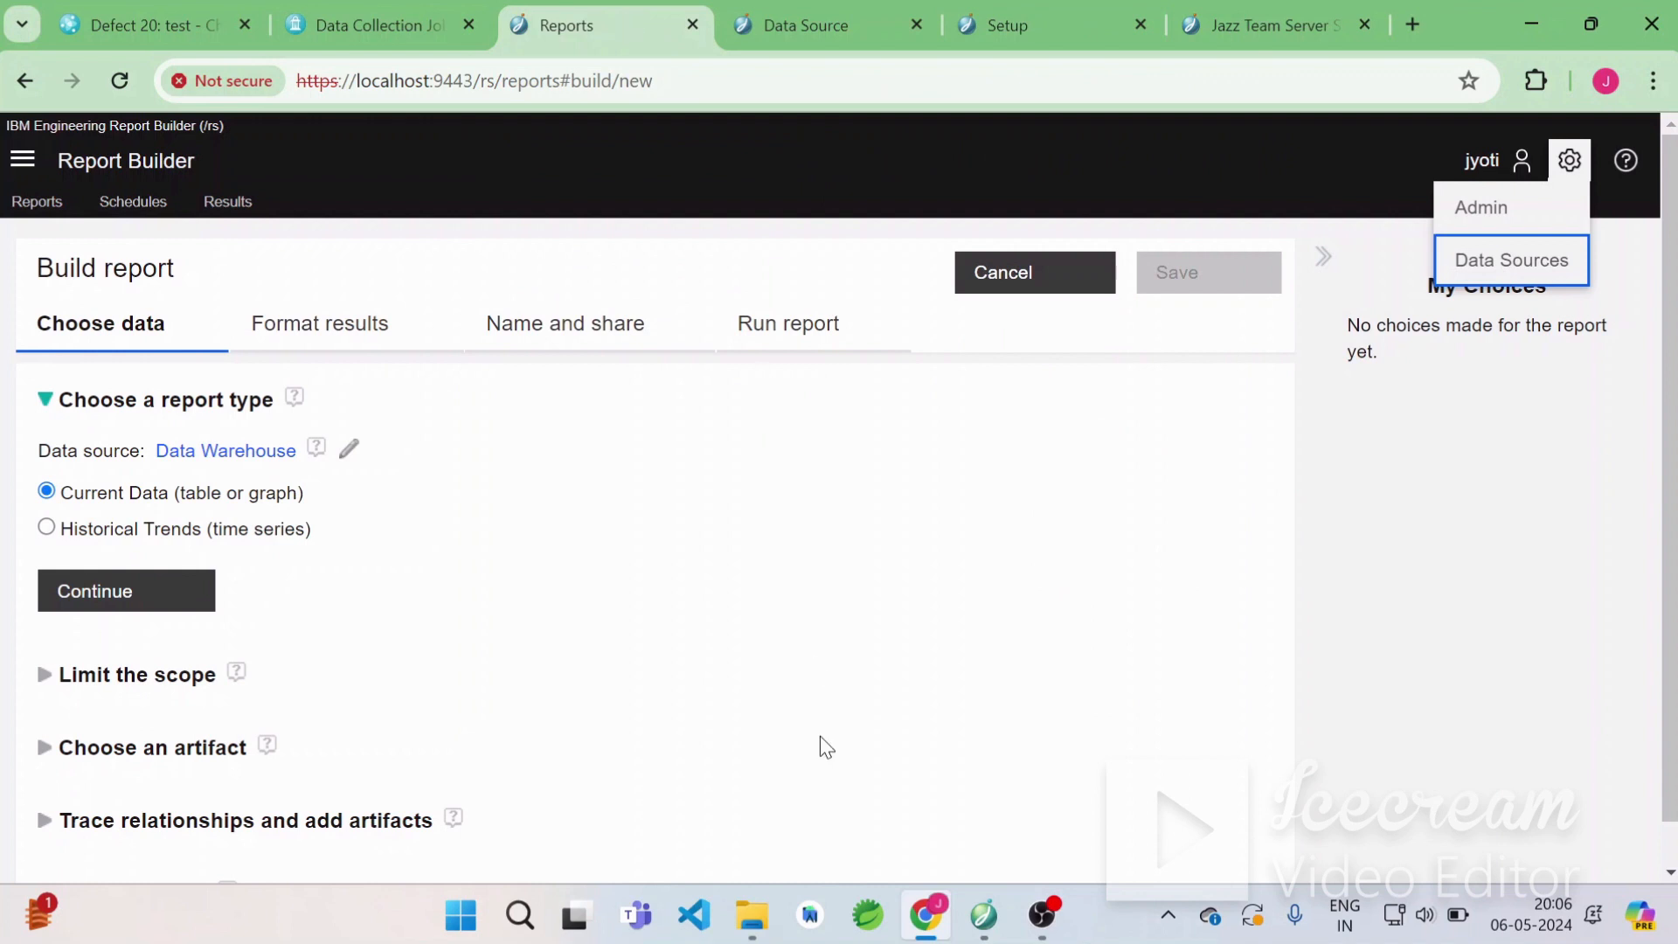
{"action": "left_click", "coordinate": [1035, 496]}
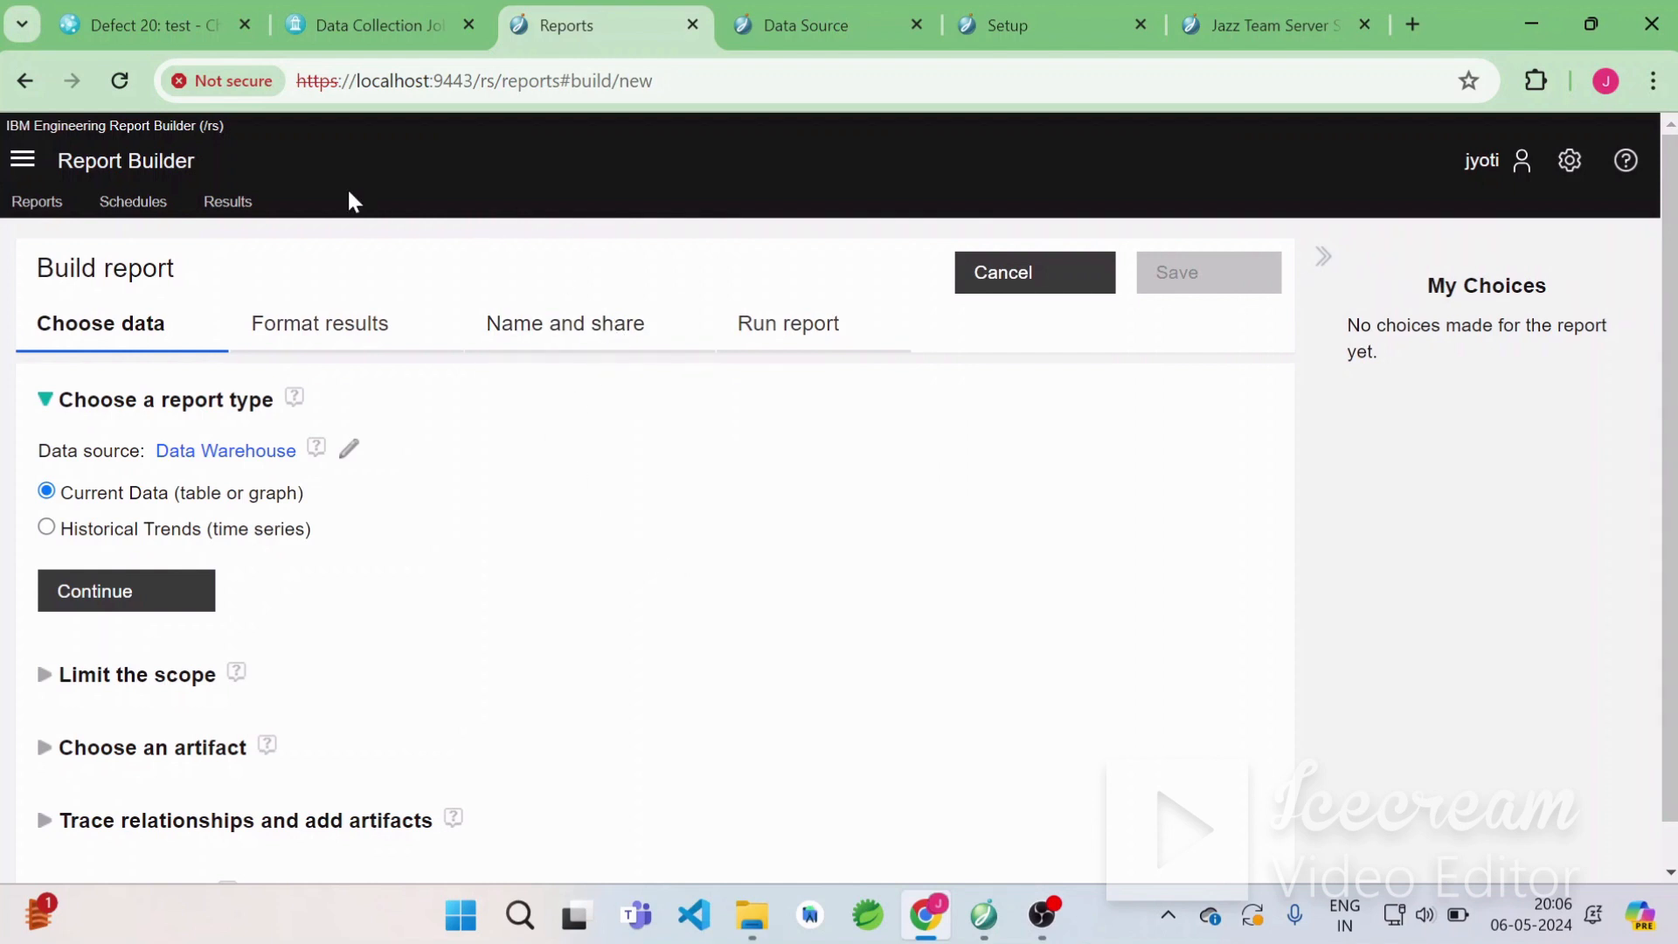
{"action": "left_click", "coordinate": [25, 81]}
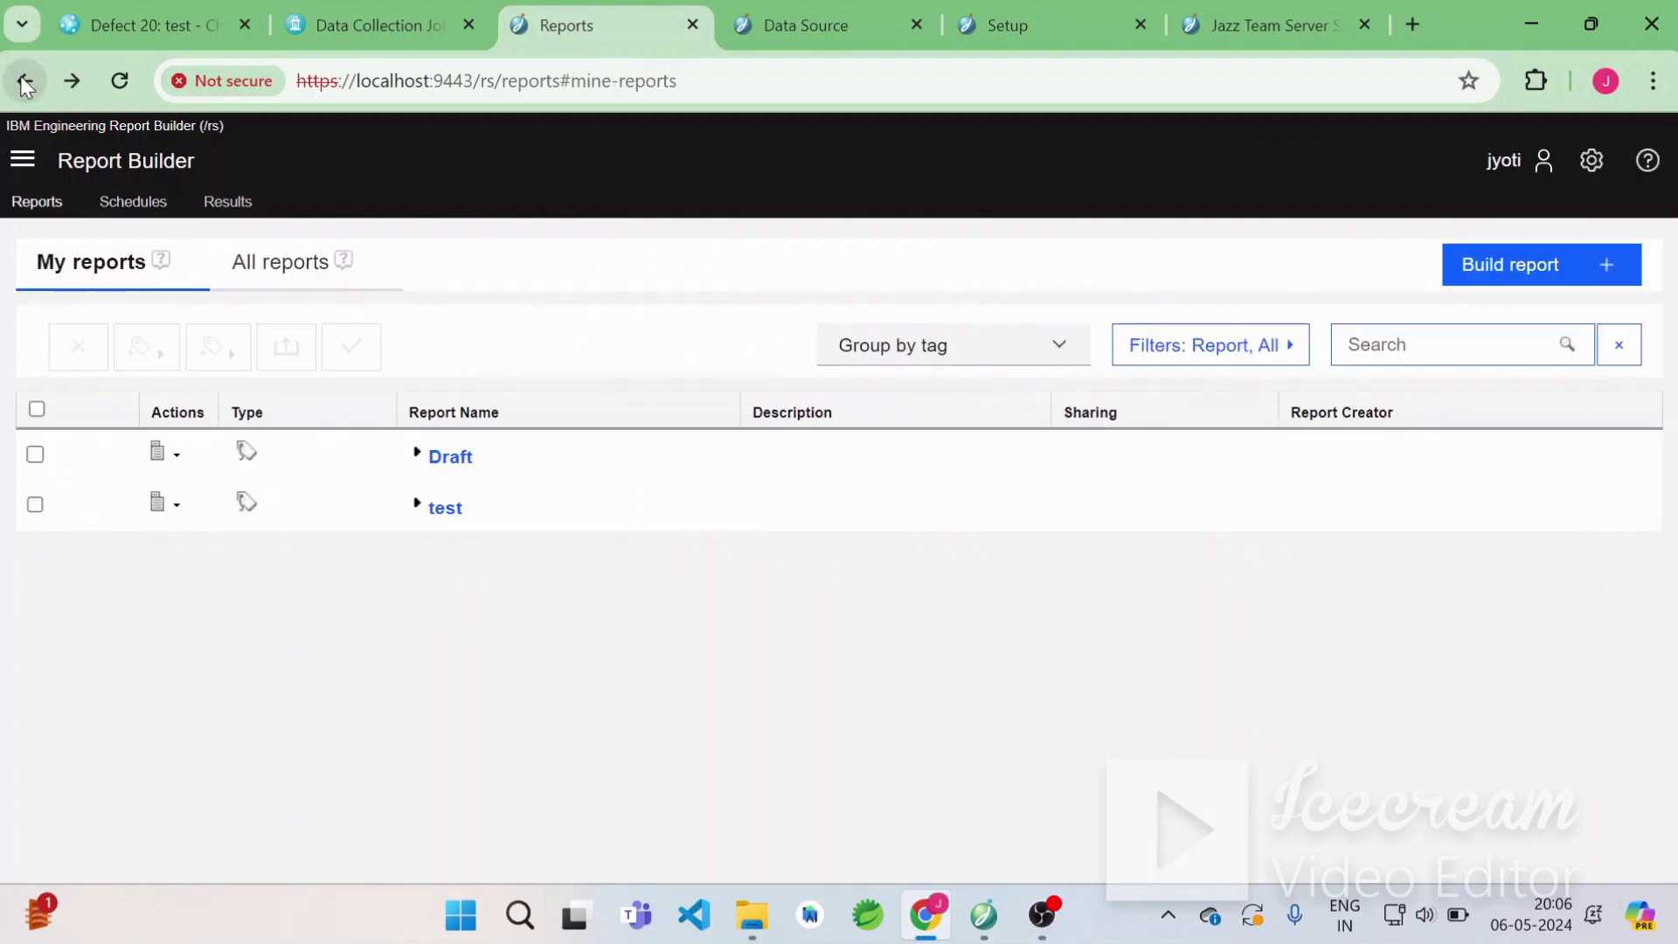
{"action": "left_click", "coordinate": [1487, 281]}
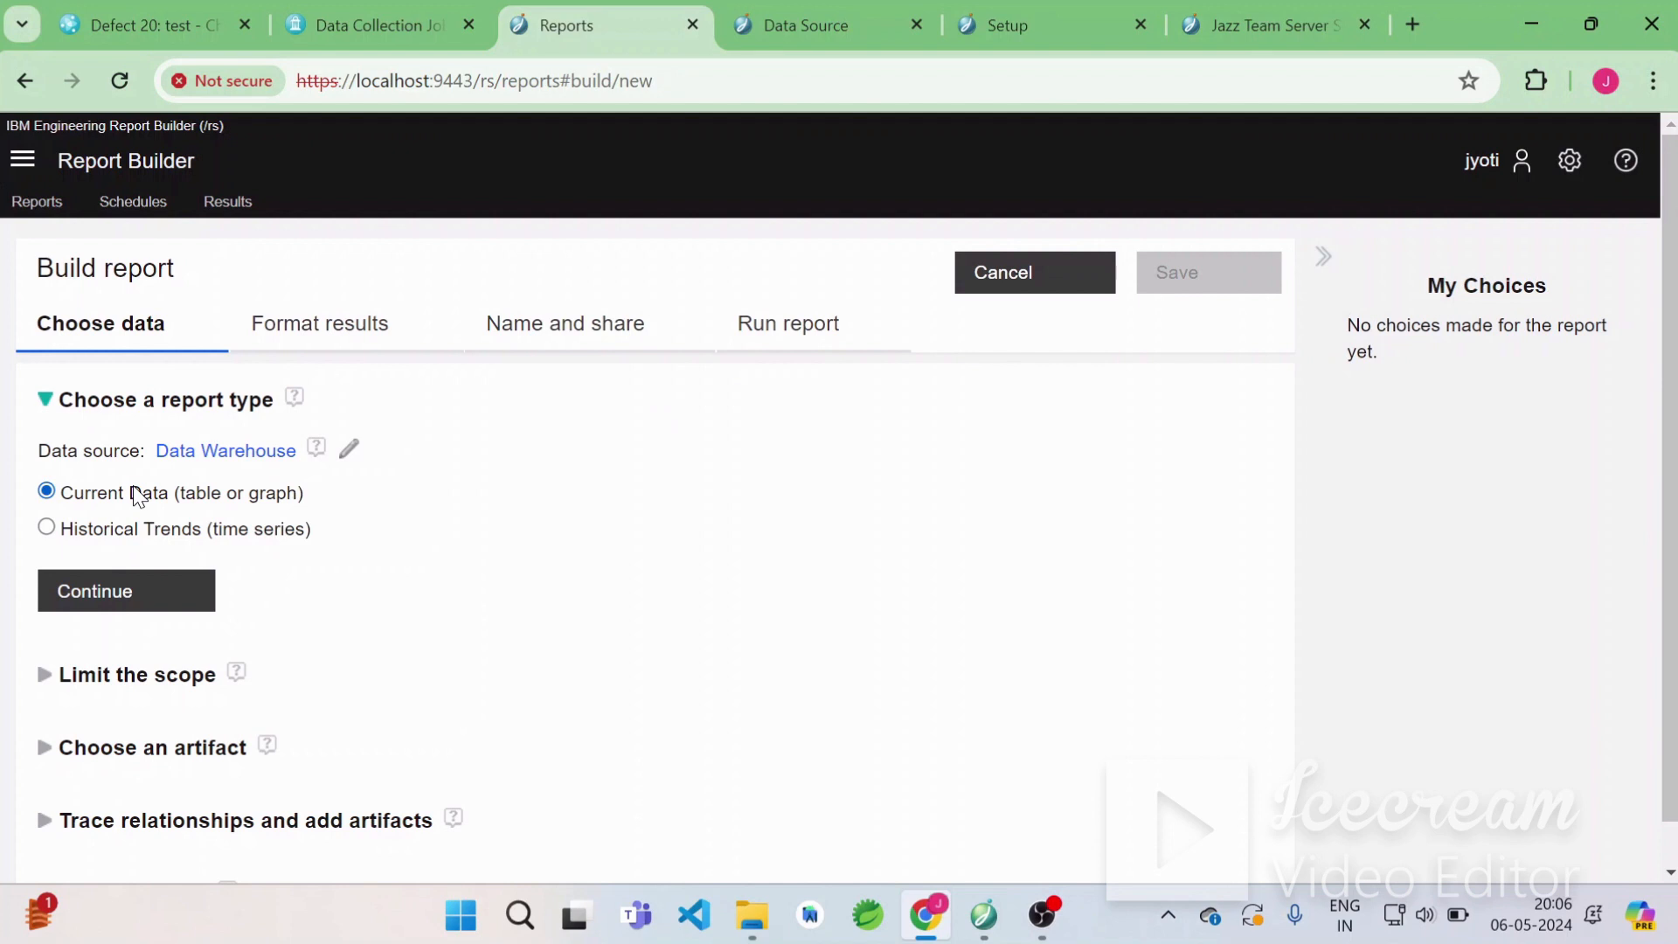
Continue with the Current Data report type and limit the scope to Test Project - CCM Project Area.
{"action": "right_click", "coordinate": [144, 579]}
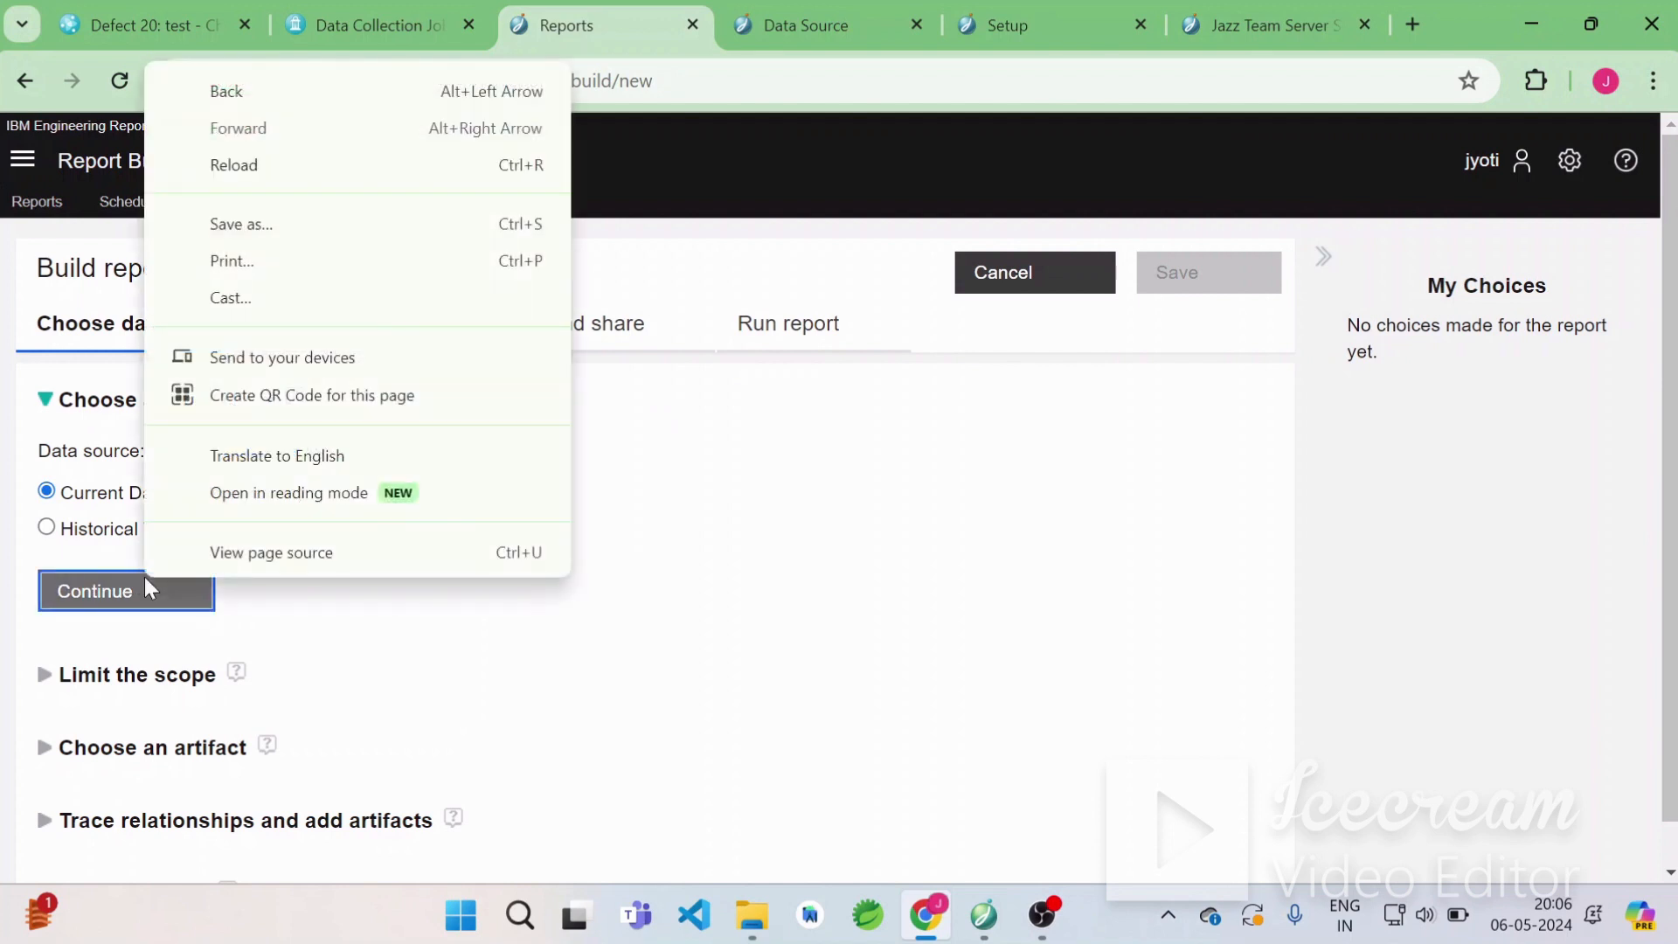
{"action": "left_click", "coordinate": [107, 591]}
{"action": "right_click", "coordinate": [105, 589]}
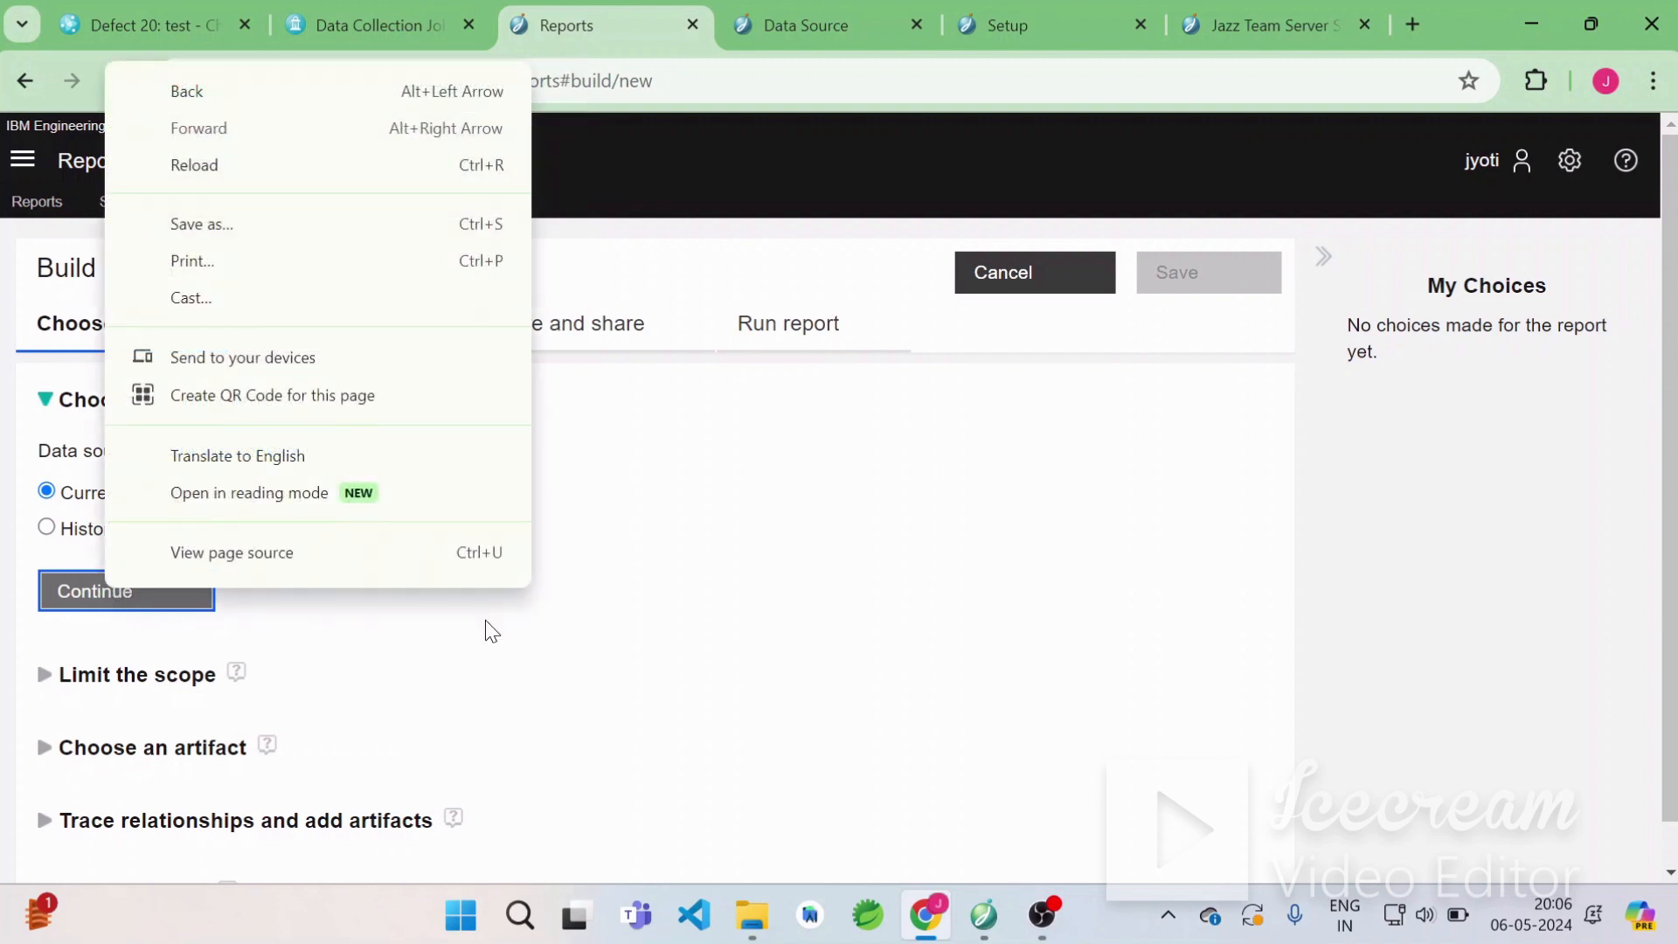
{"action": "left_click", "coordinate": [654, 638]}
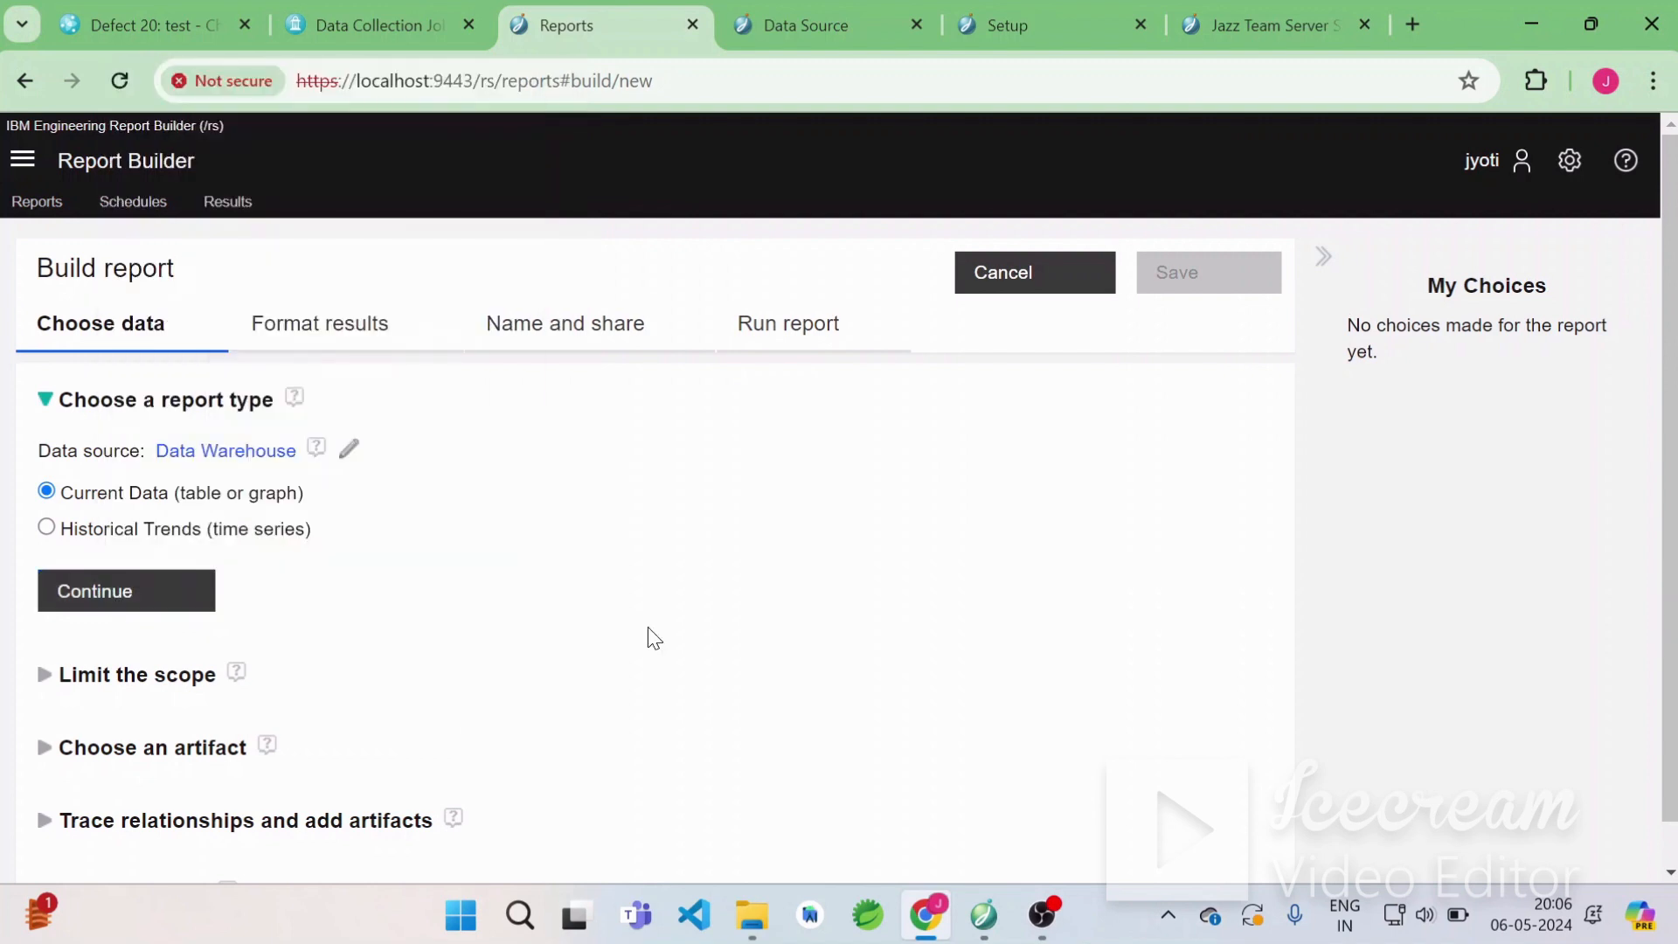
{"action": "left_click", "coordinate": [130, 599]}
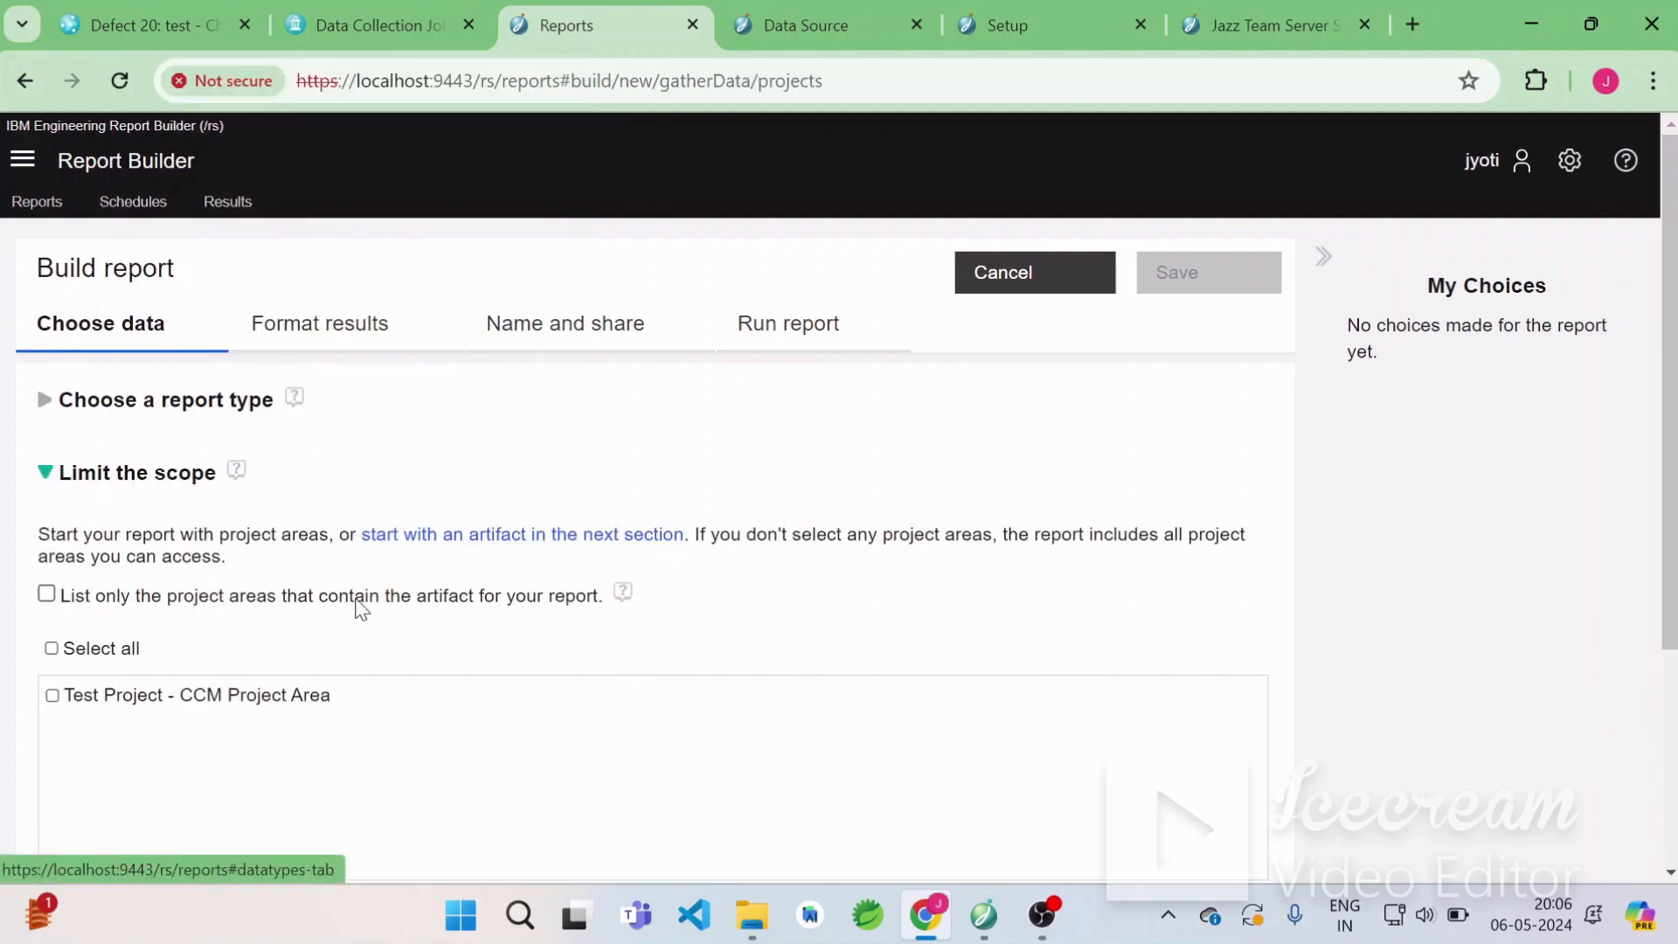
{"action": "left_click", "coordinate": [52, 696]}
Continue to the Choose an artifact section and review the available artifact types.
{"action": "scroll", "coordinate": [407, 731], "scroll_direction": "down", "scroll_amount": 4}
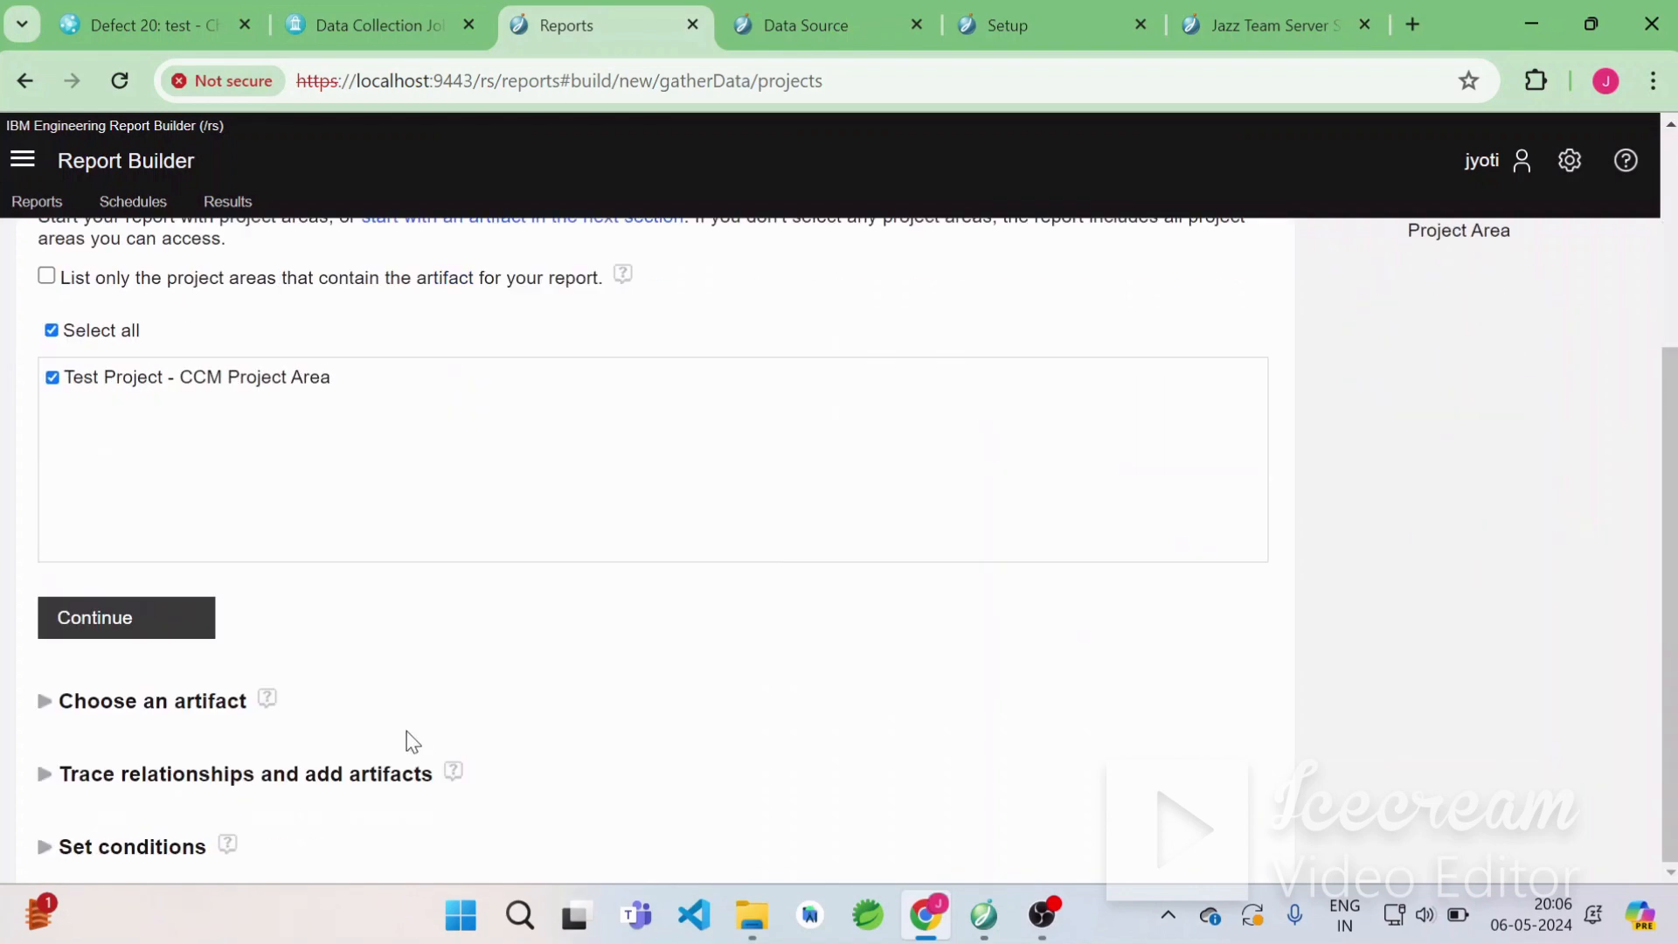
{"action": "left_click", "coordinate": [134, 641]}
{"action": "scroll", "coordinate": [431, 674], "scroll_direction": "down", "scroll_amount": 4}
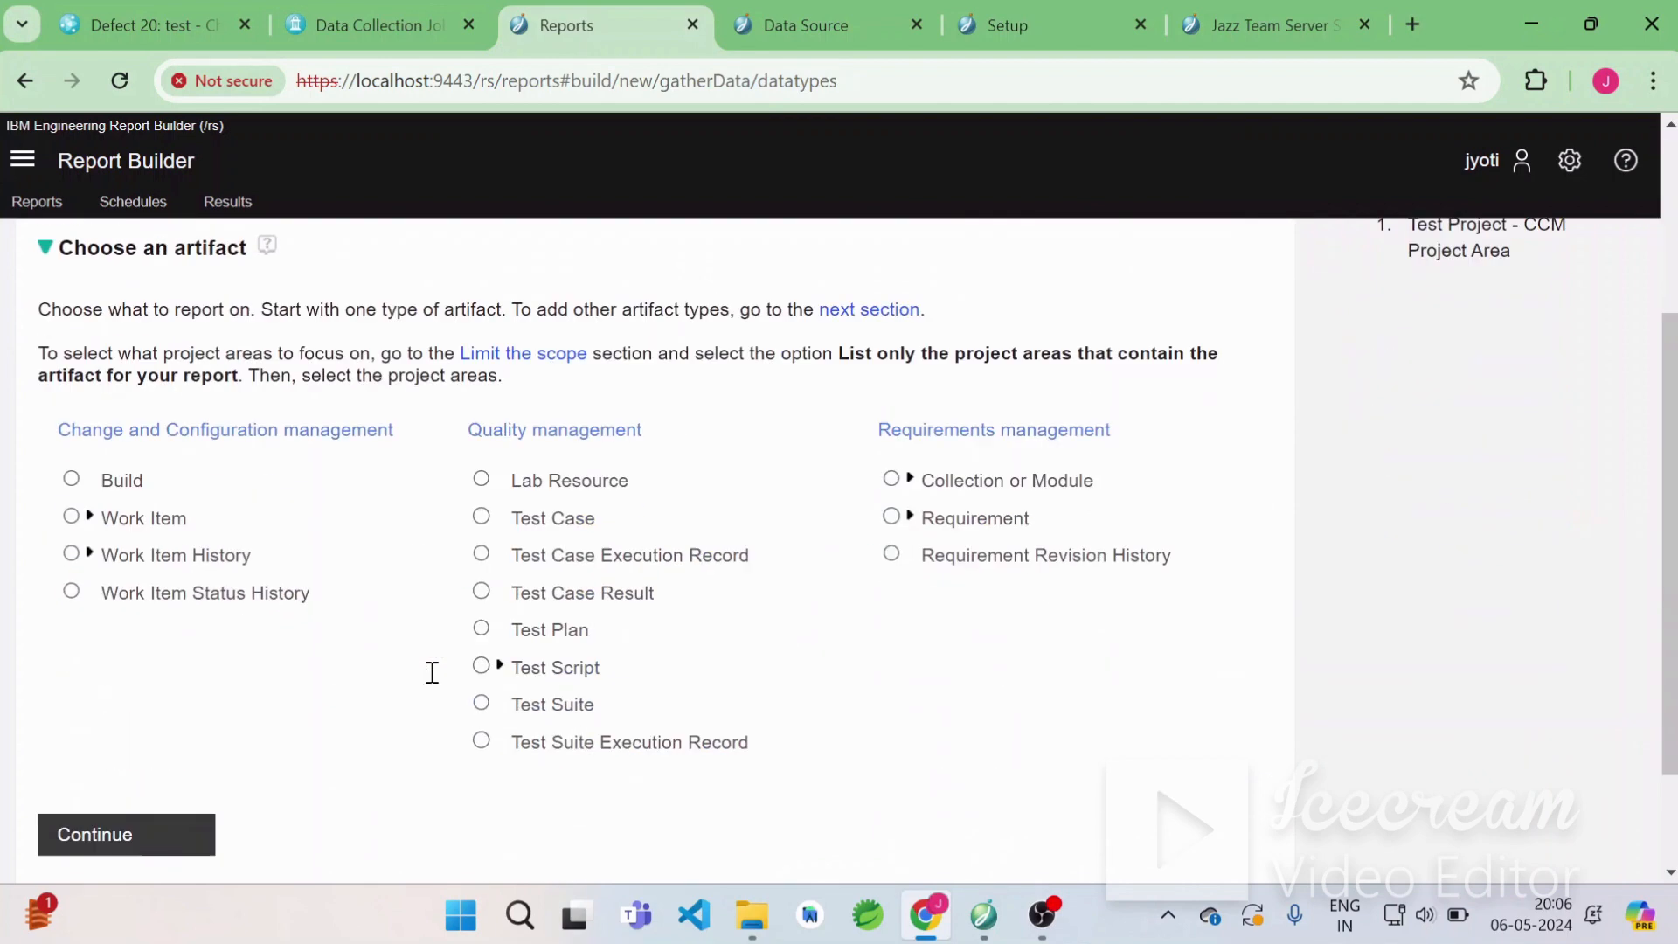
{"action": "right_click", "coordinate": [434, 678]}
{"action": "right_click", "coordinate": [226, 667]}
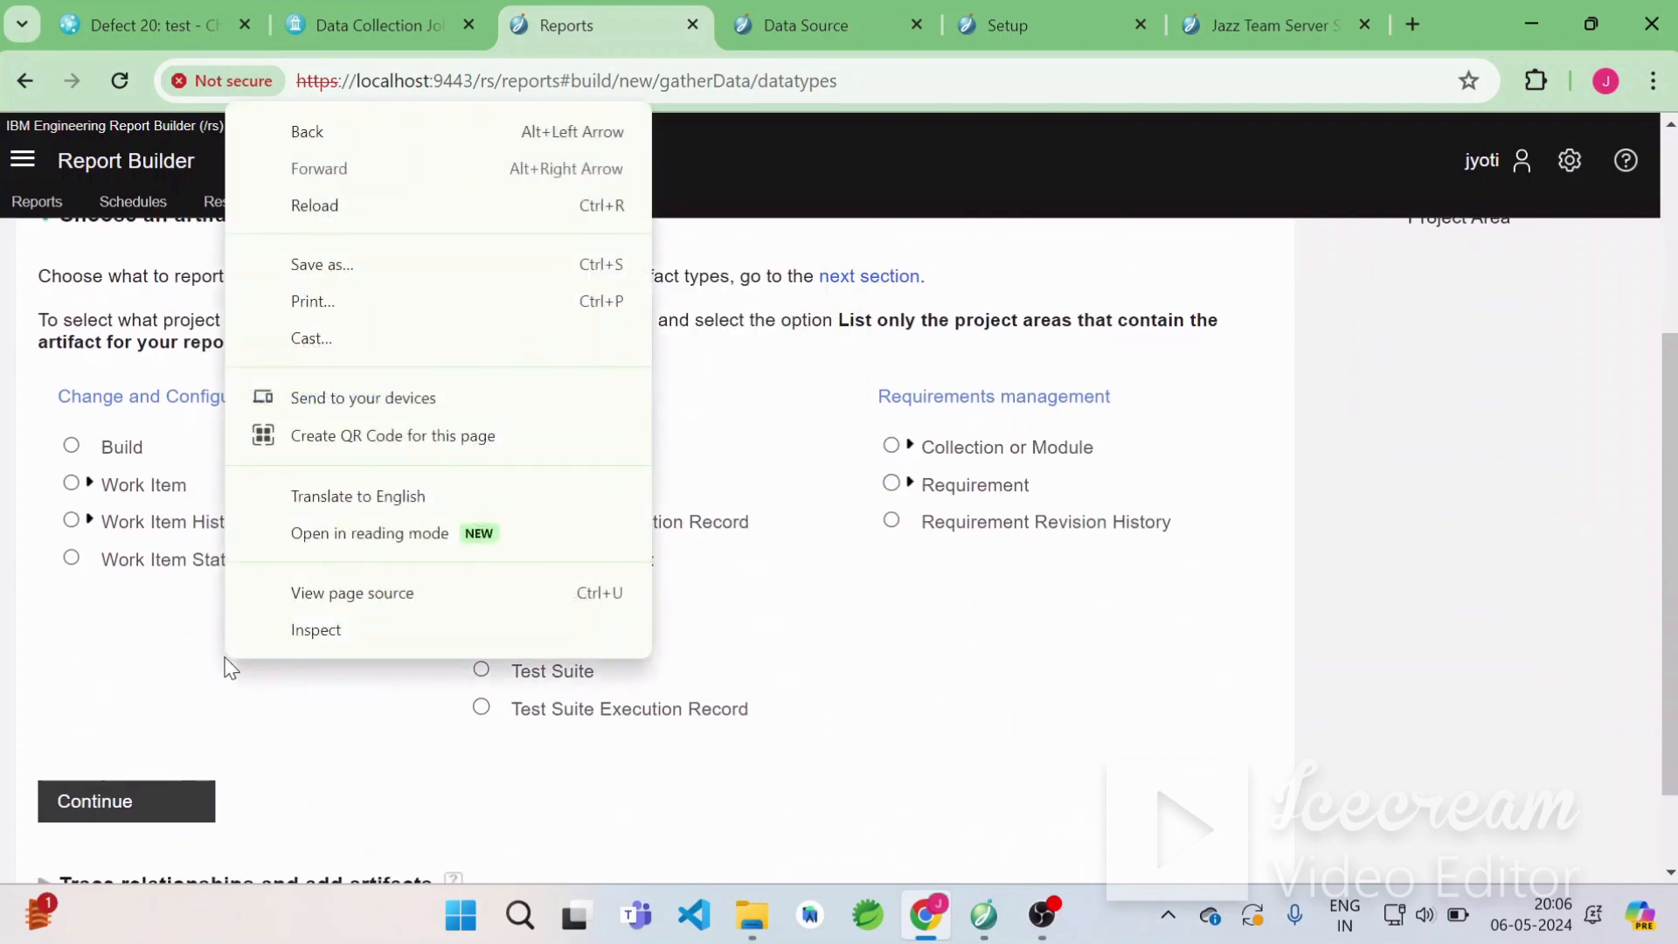
{"action": "left_click", "coordinate": [1538, 651]}
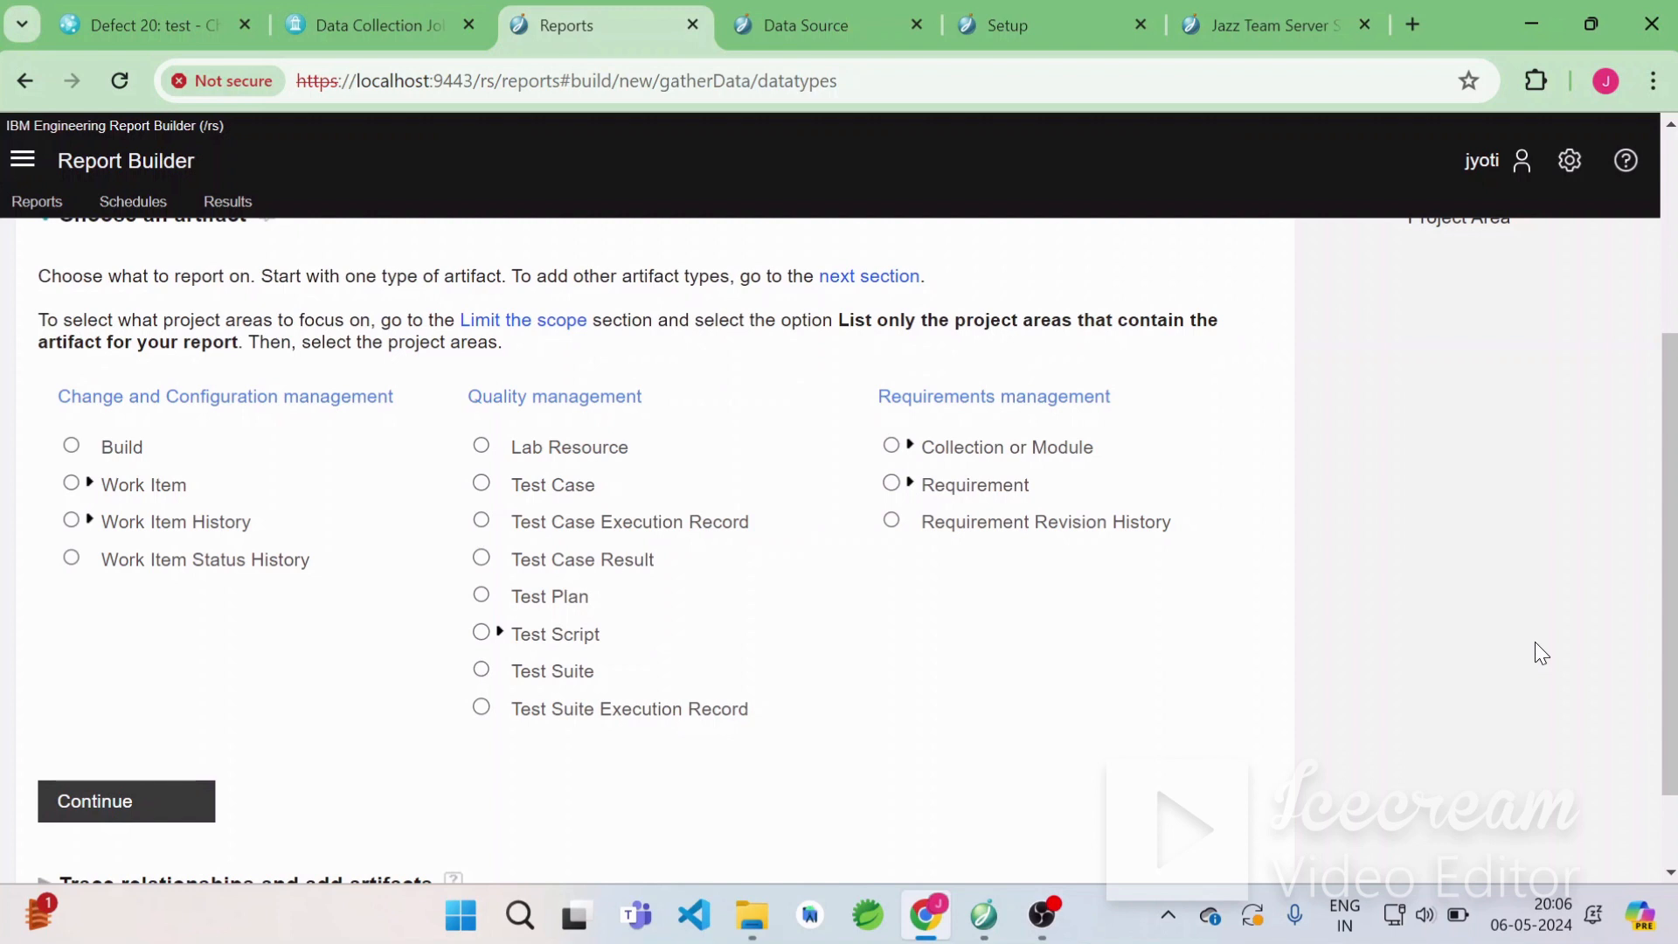
Choose Work Item as the artifact, restrict it to the Epic, Story and Task types, and continue.
{"action": "left_click", "coordinate": [71, 484]}
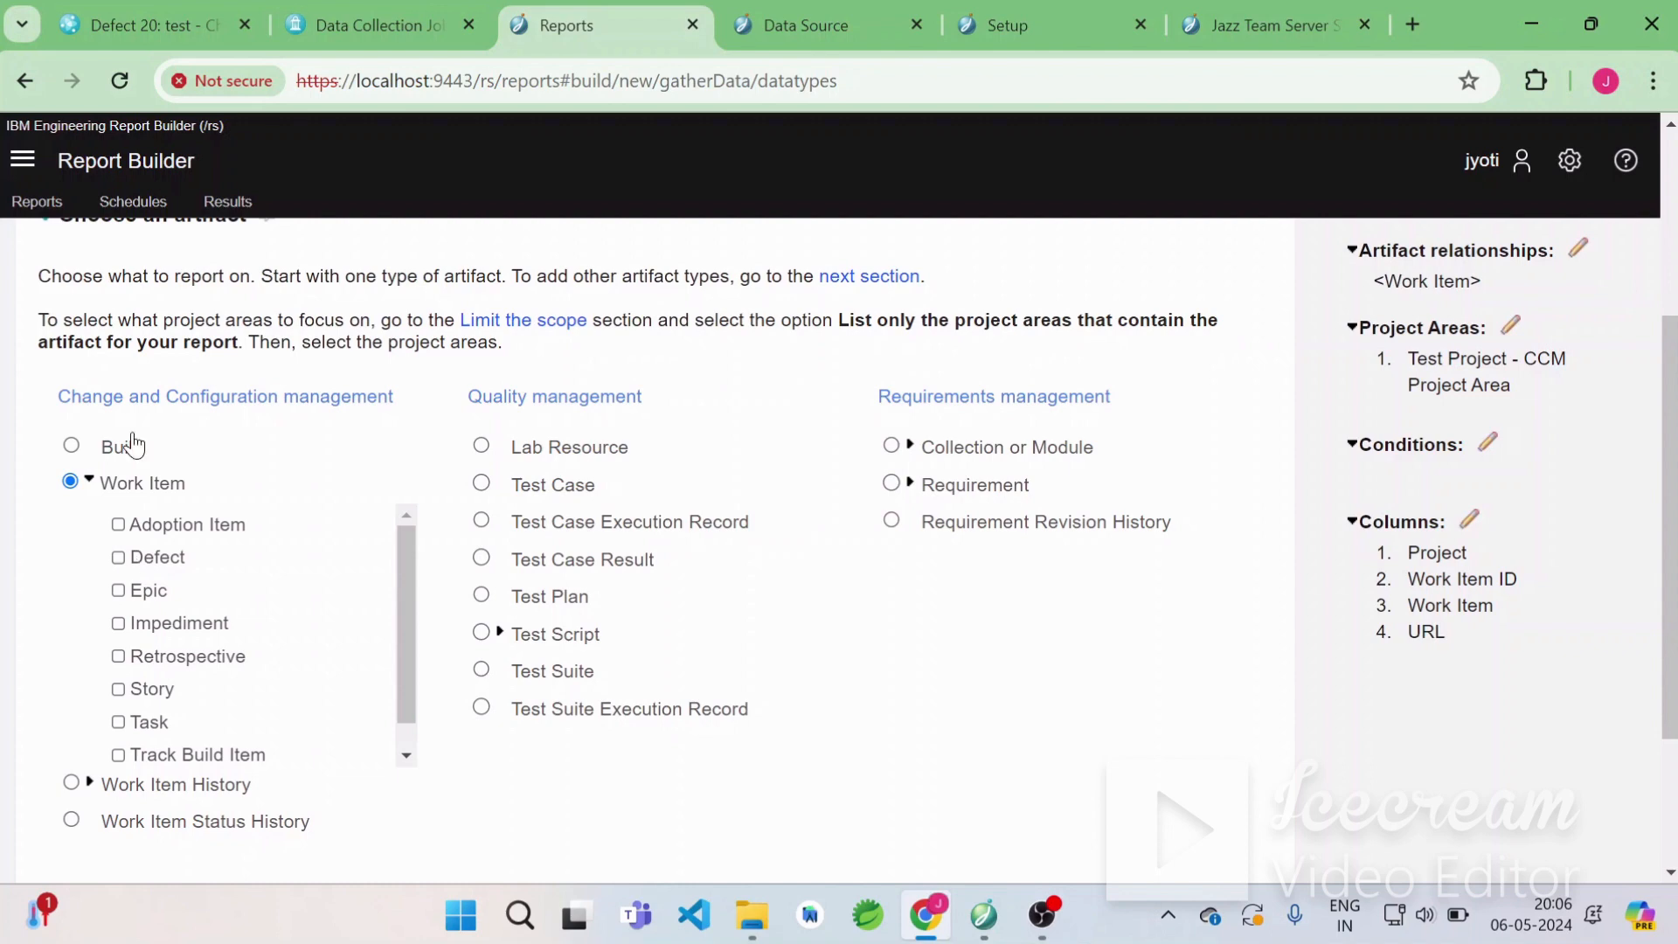
{"action": "left_click", "coordinate": [134, 16]}
{"action": "left_click", "coordinate": [118, 590]}
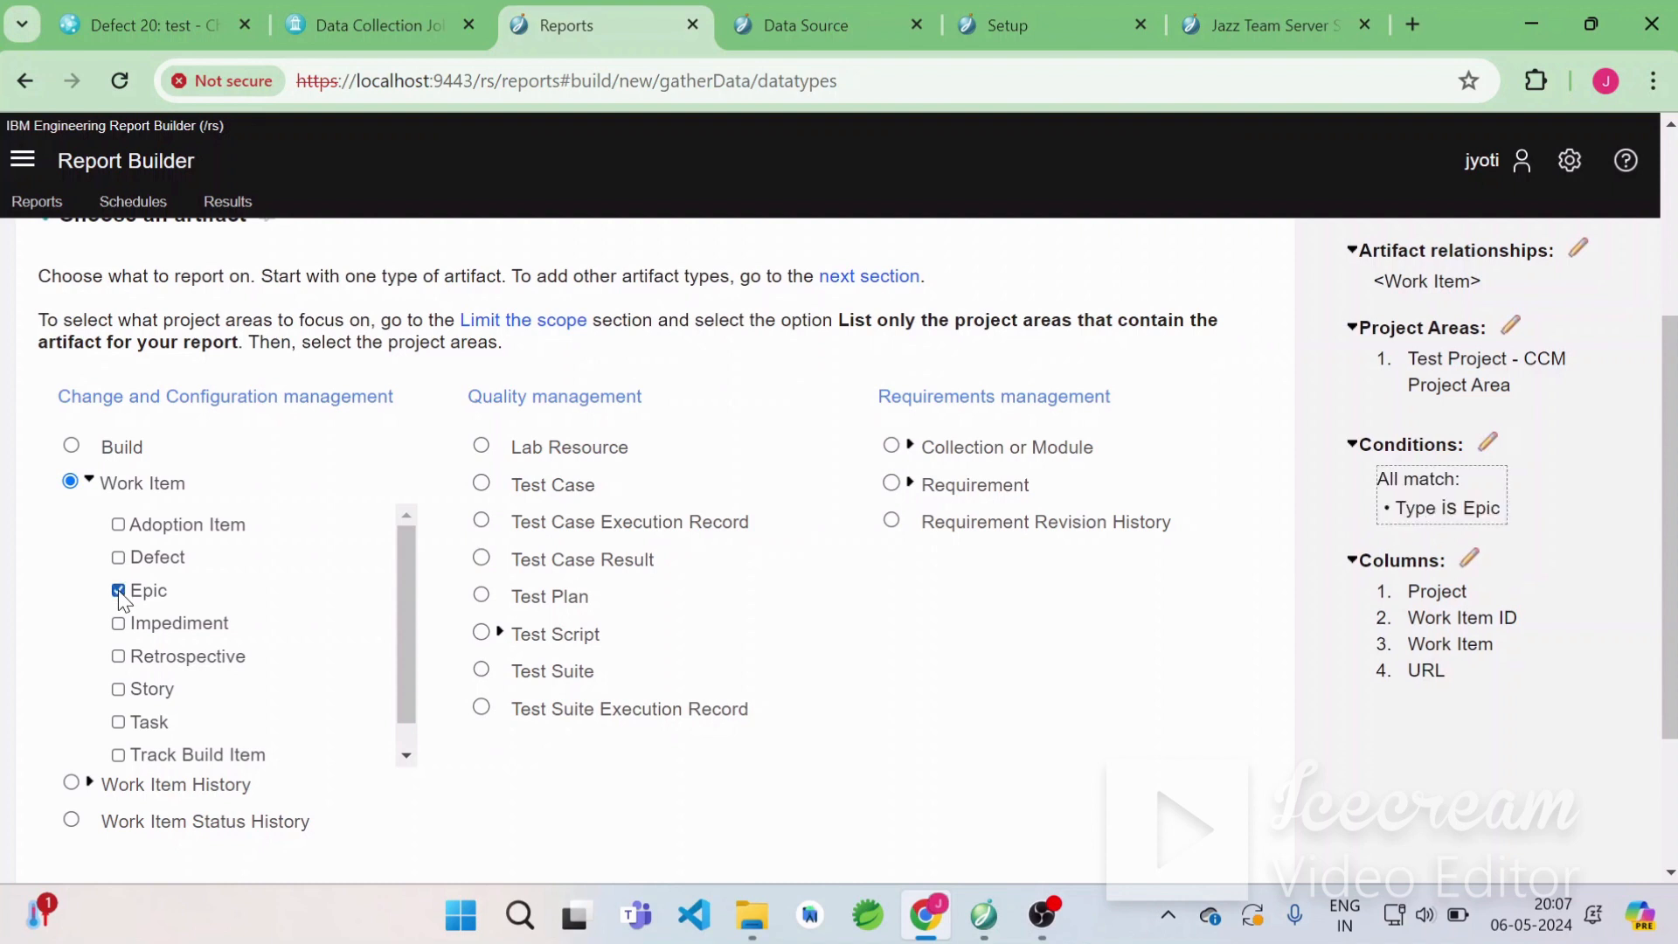
{"action": "scroll", "coordinate": [118, 590], "scroll_direction": "down", "scroll_amount": 1}
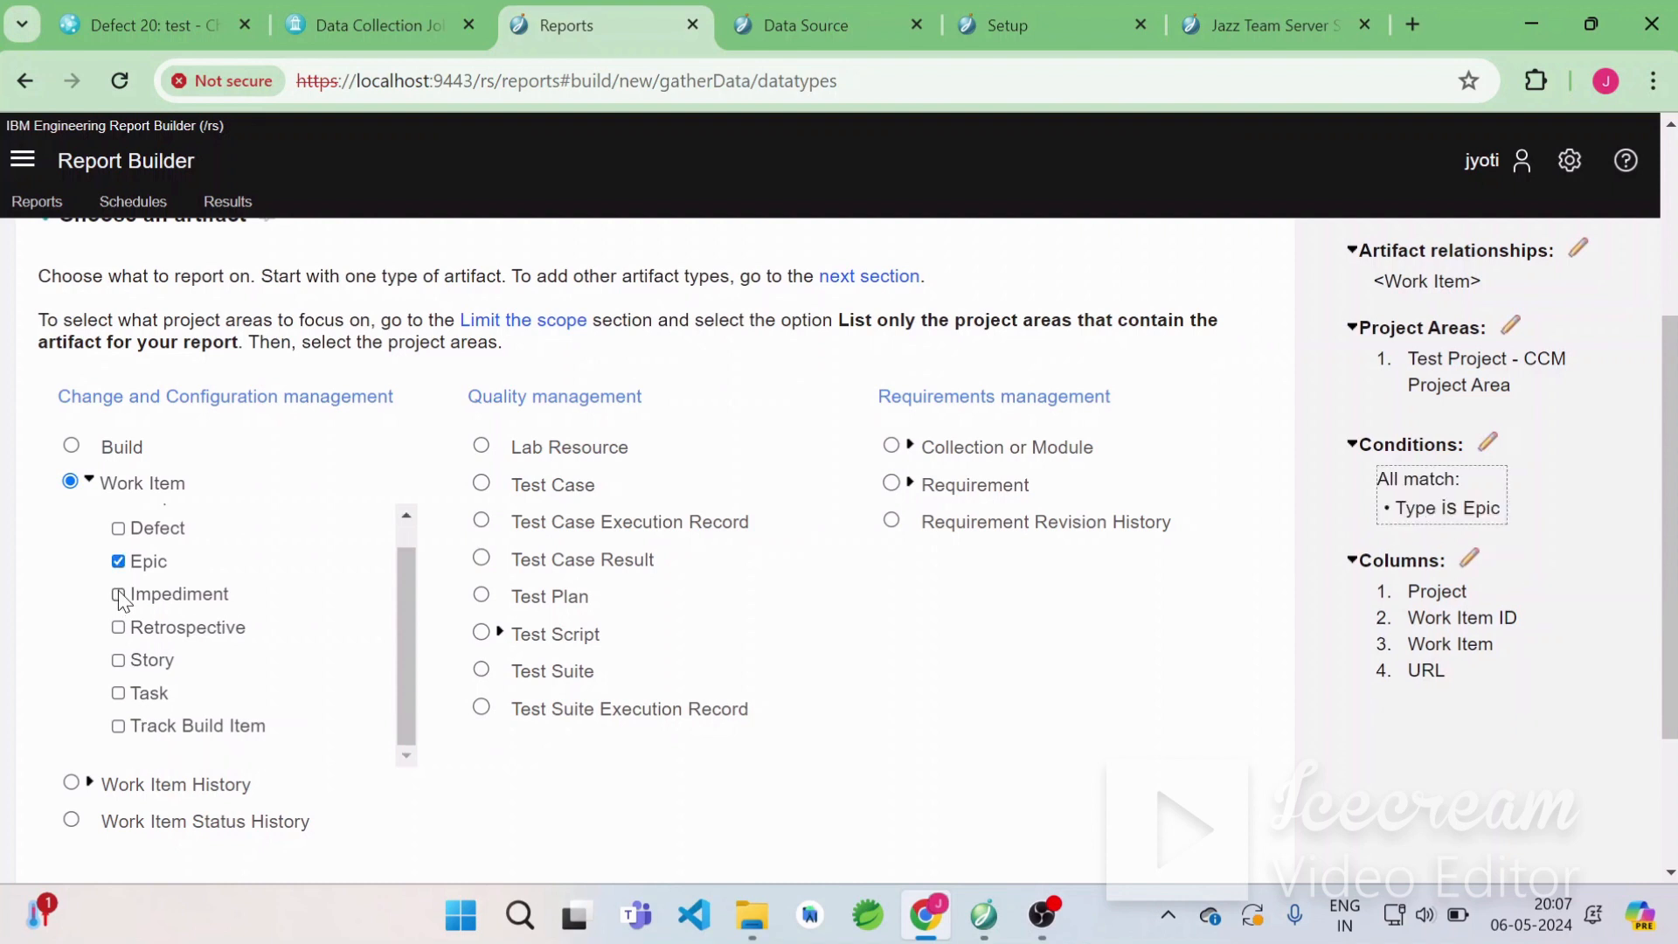
{"action": "left_click", "coordinate": [118, 660]}
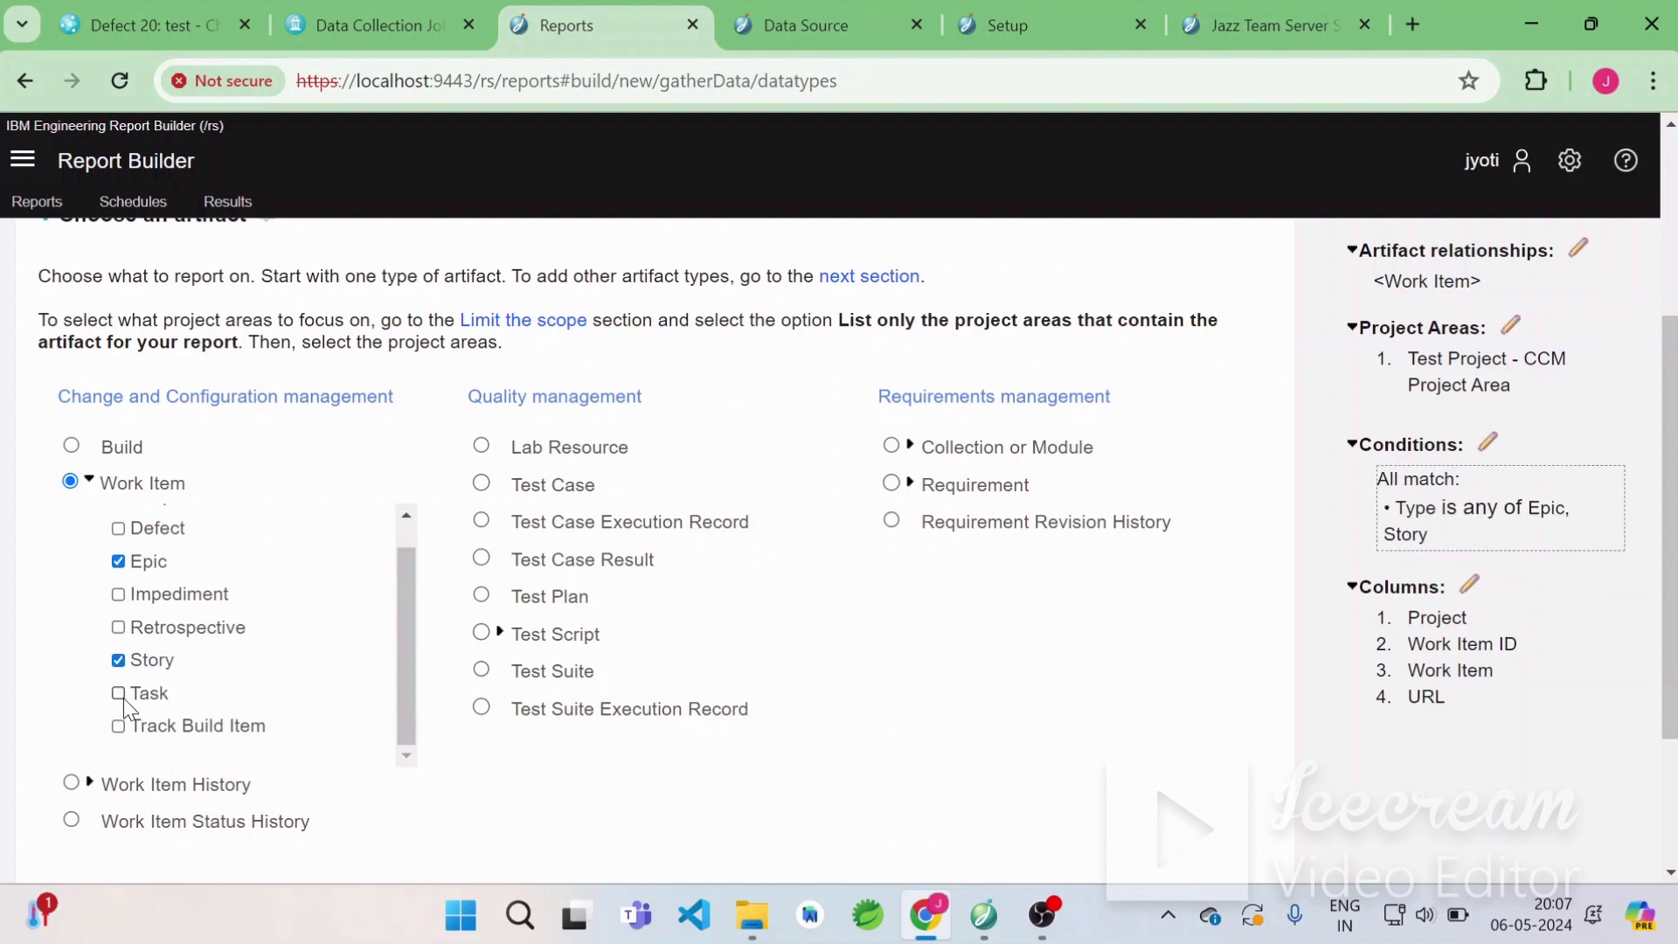
{"action": "left_click", "coordinate": [119, 694]}
{"action": "scroll", "coordinate": [877, 758], "scroll_direction": "down", "scroll_amount": 2}
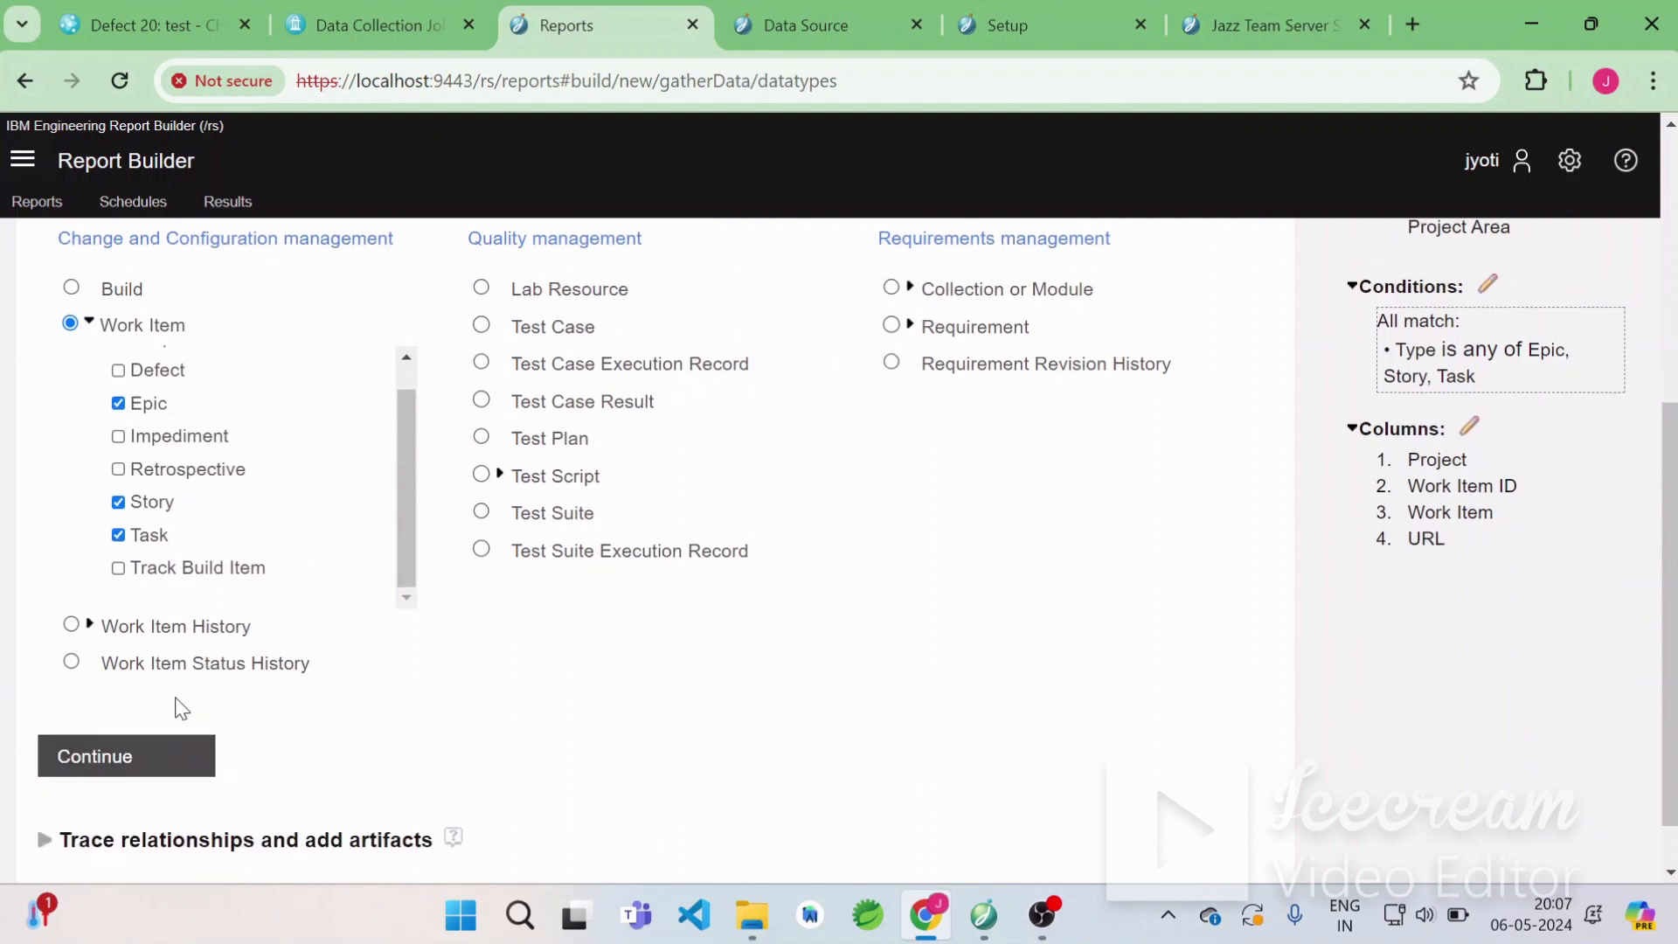
{"action": "left_click", "coordinate": [156, 770]}
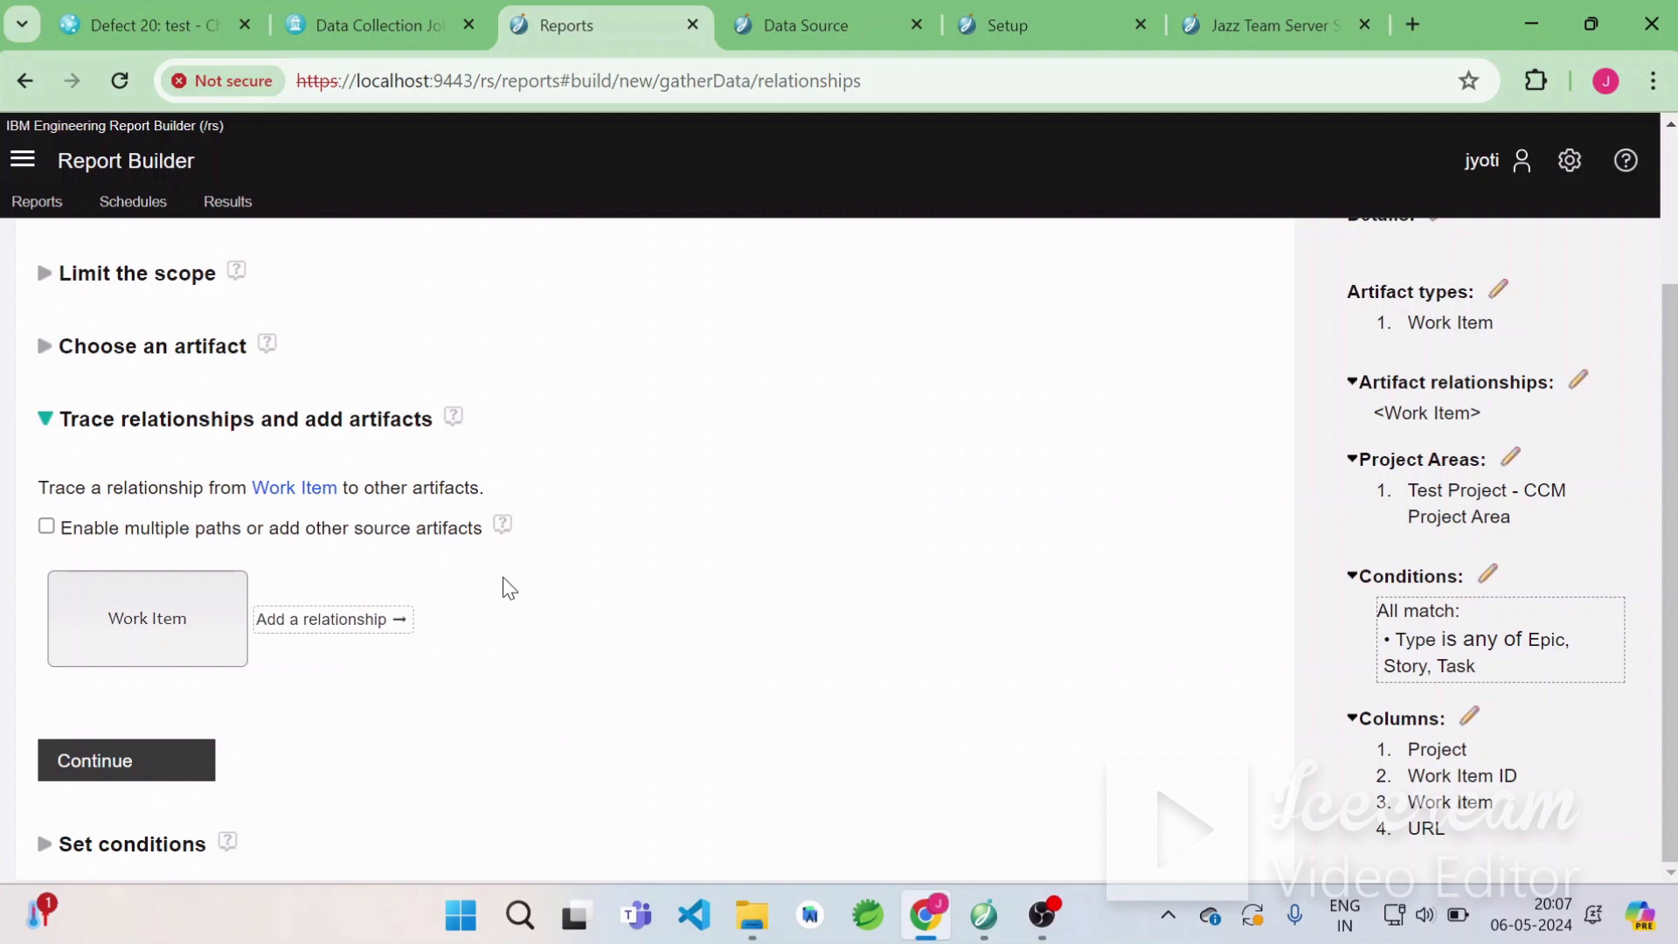
Skip tracing relationships and add a condition that the work item Priority is High.
{"action": "left_click", "coordinate": [166, 775]}
{"action": "scroll", "coordinate": [332, 778], "scroll_direction": "down", "scroll_amount": 1}
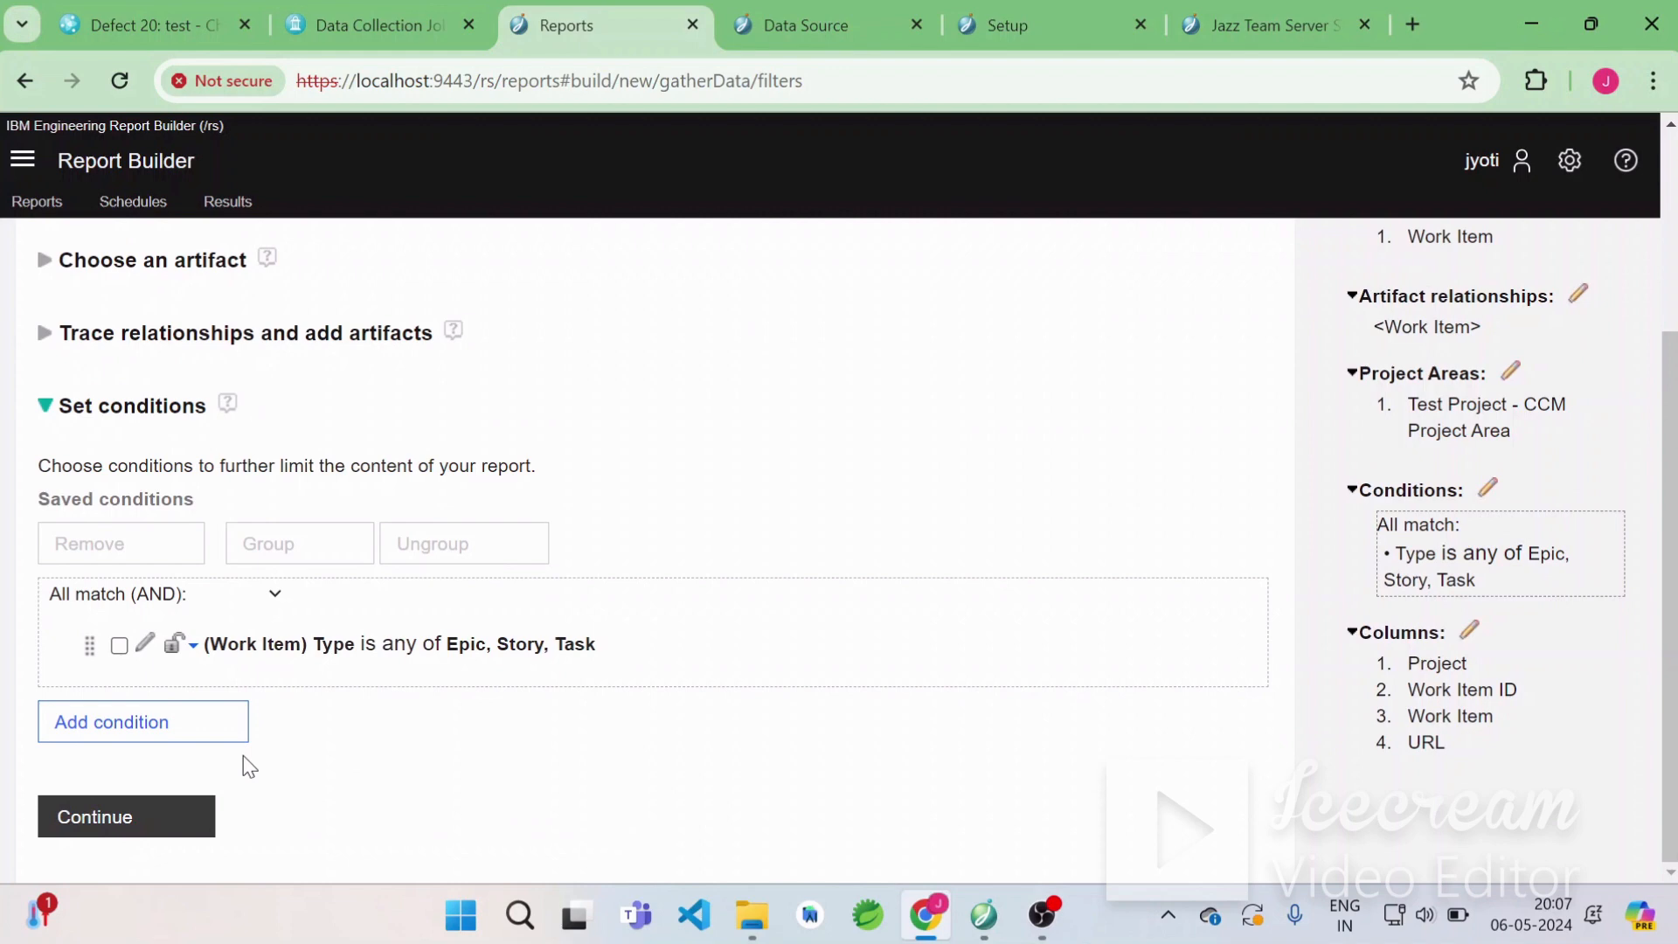
{"action": "left_click", "coordinate": [162, 736]}
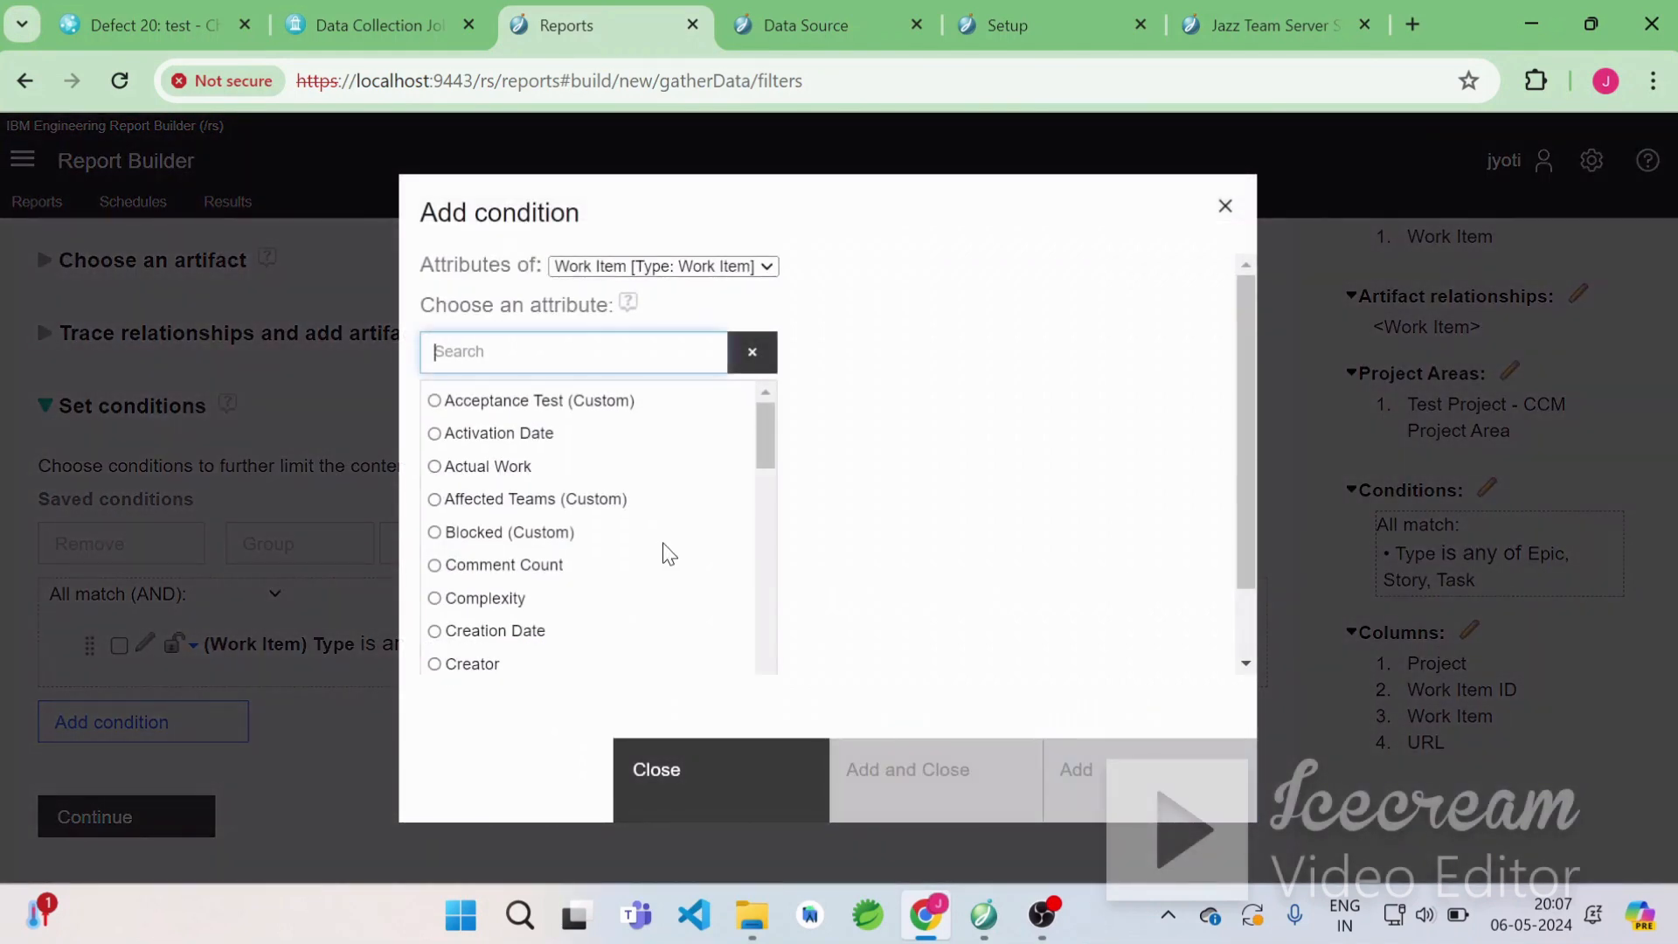
{"action": "type", "text": "priority"}
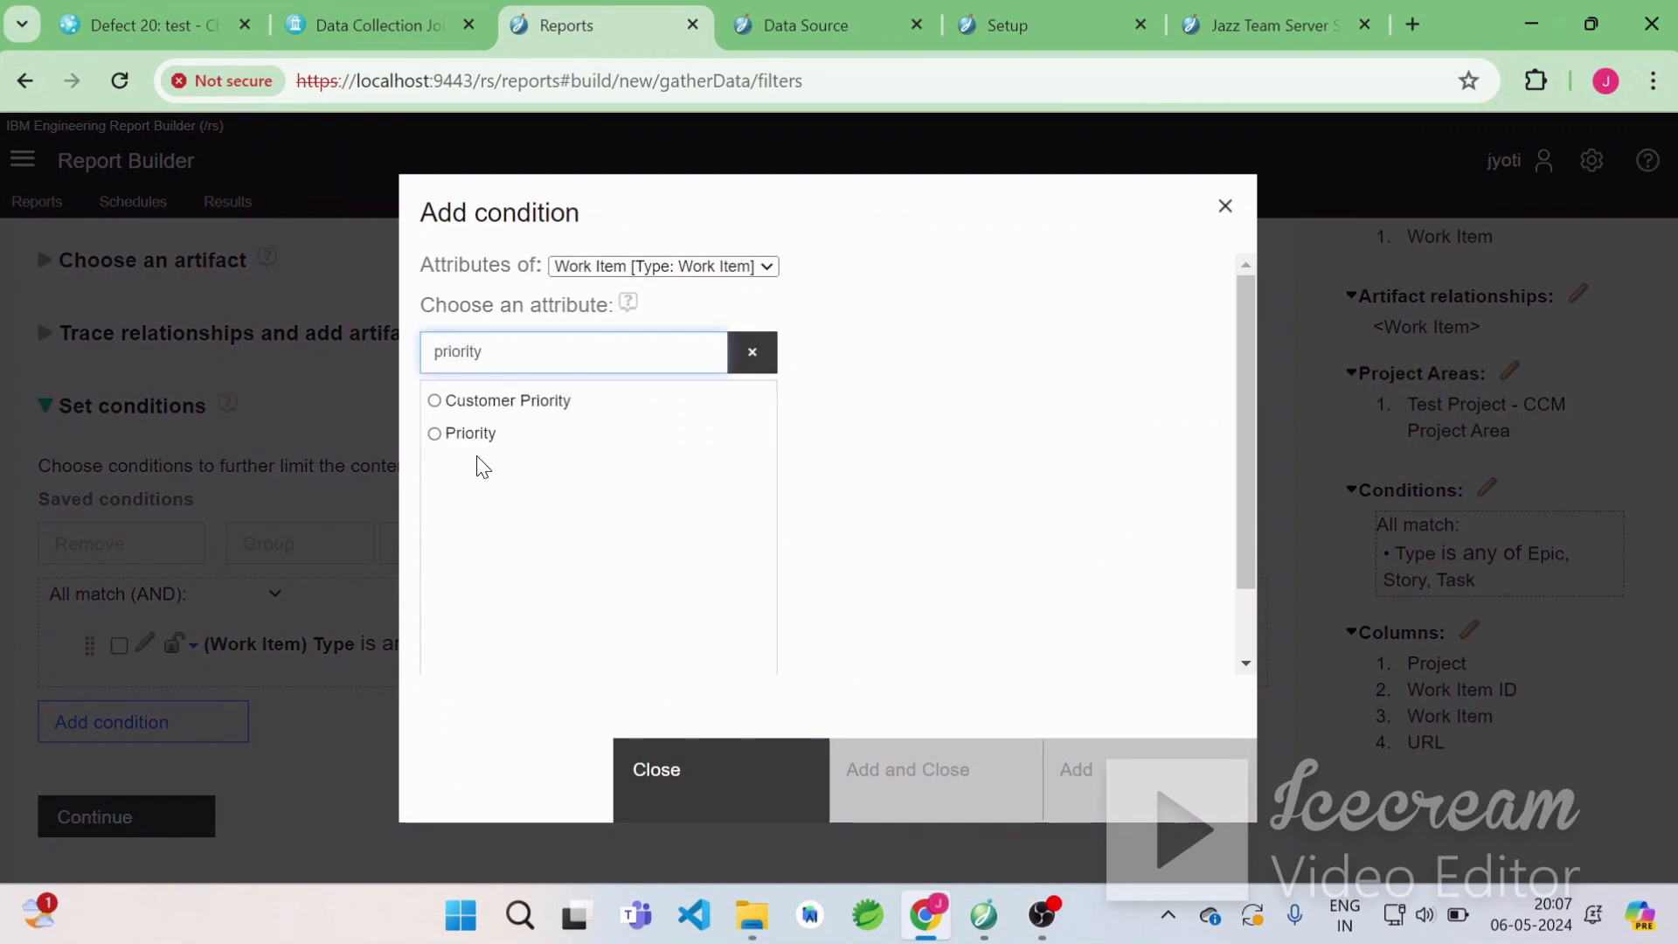
{"action": "left_click", "coordinate": [461, 437]}
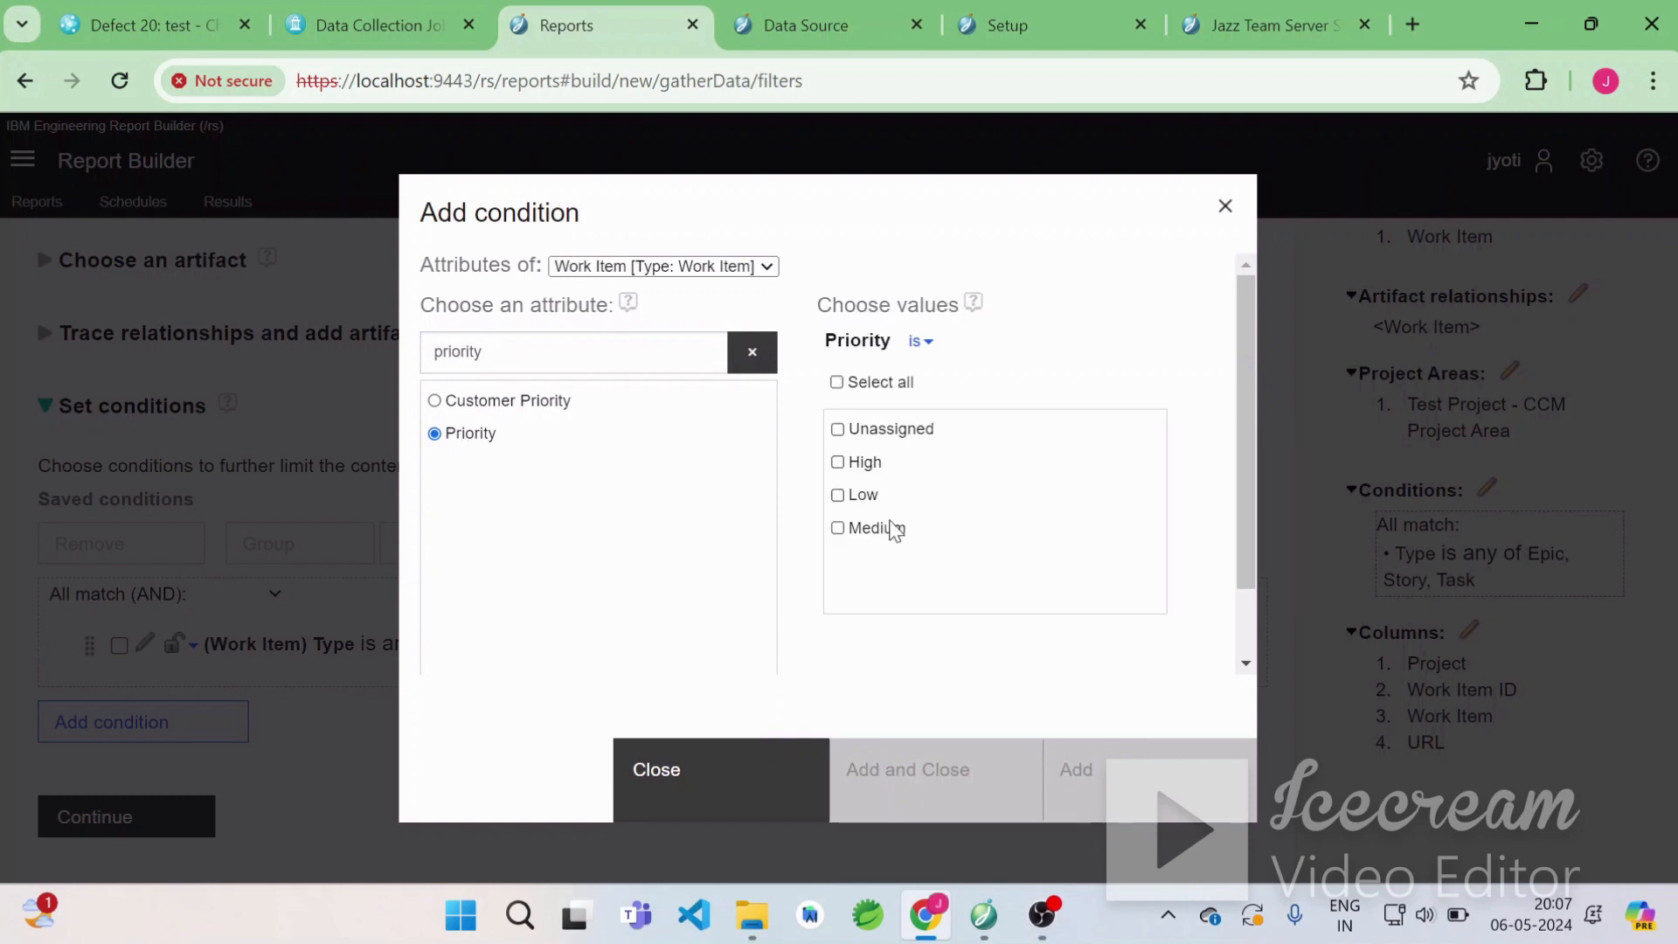
{"action": "left_click", "coordinate": [837, 461]}
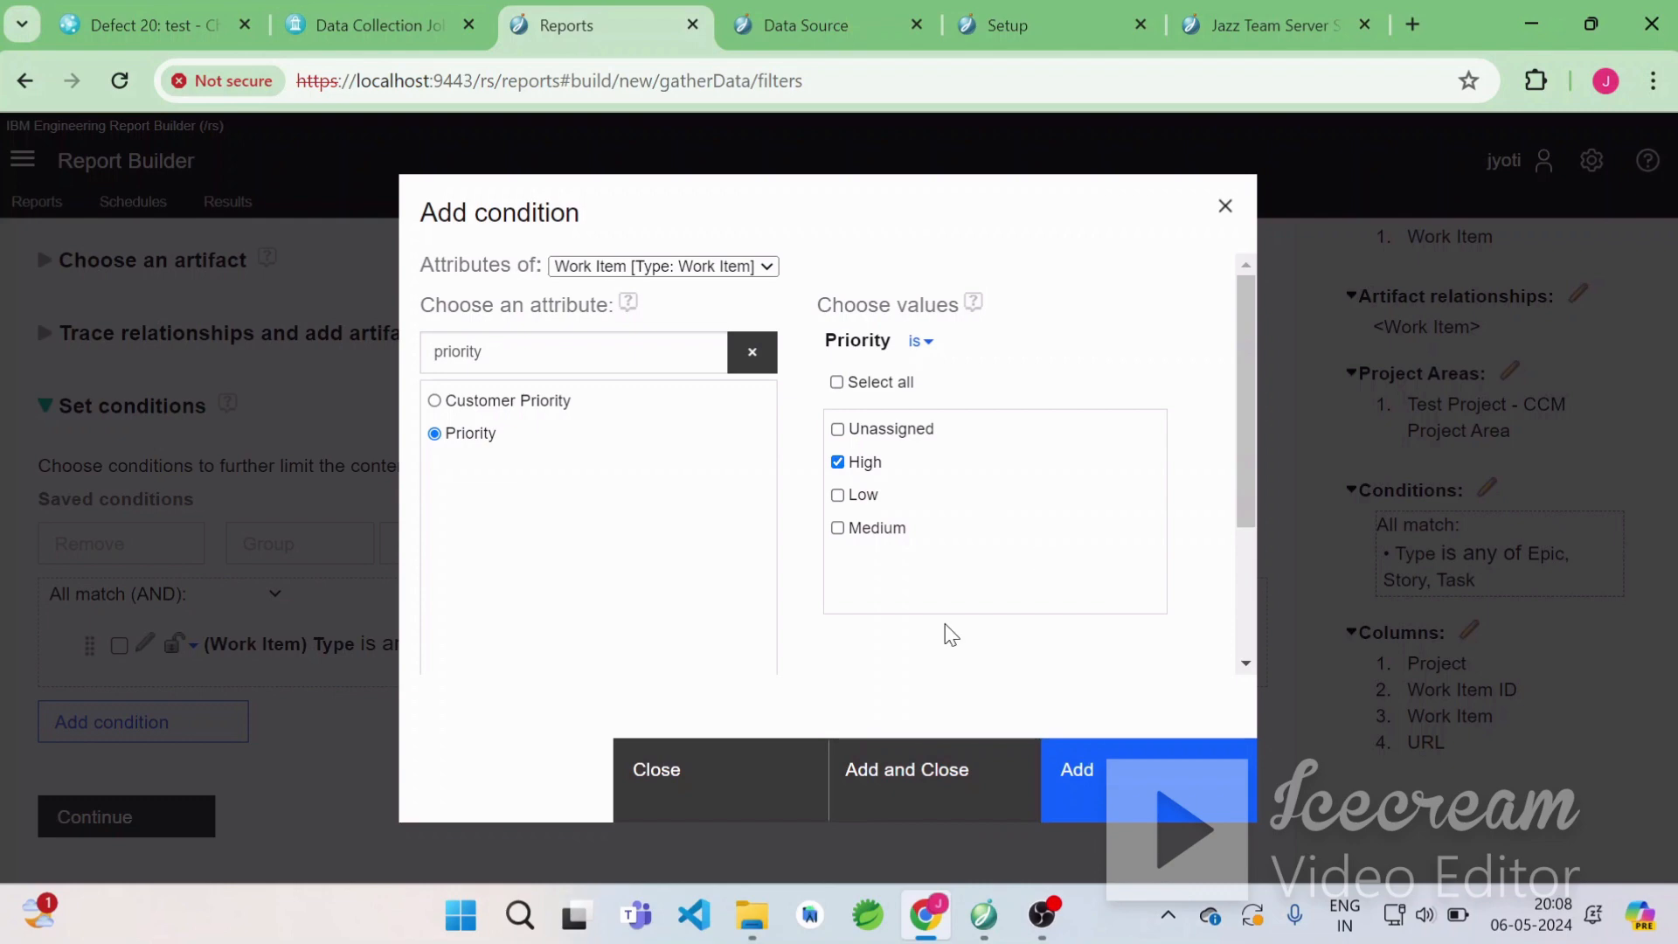
{"action": "left_click", "coordinate": [927, 772]}
Continue to formatting results and move the Work Item ID column above Project.
{"action": "scroll", "coordinate": [979, 691], "scroll_direction": "down", "scroll_amount": 1}
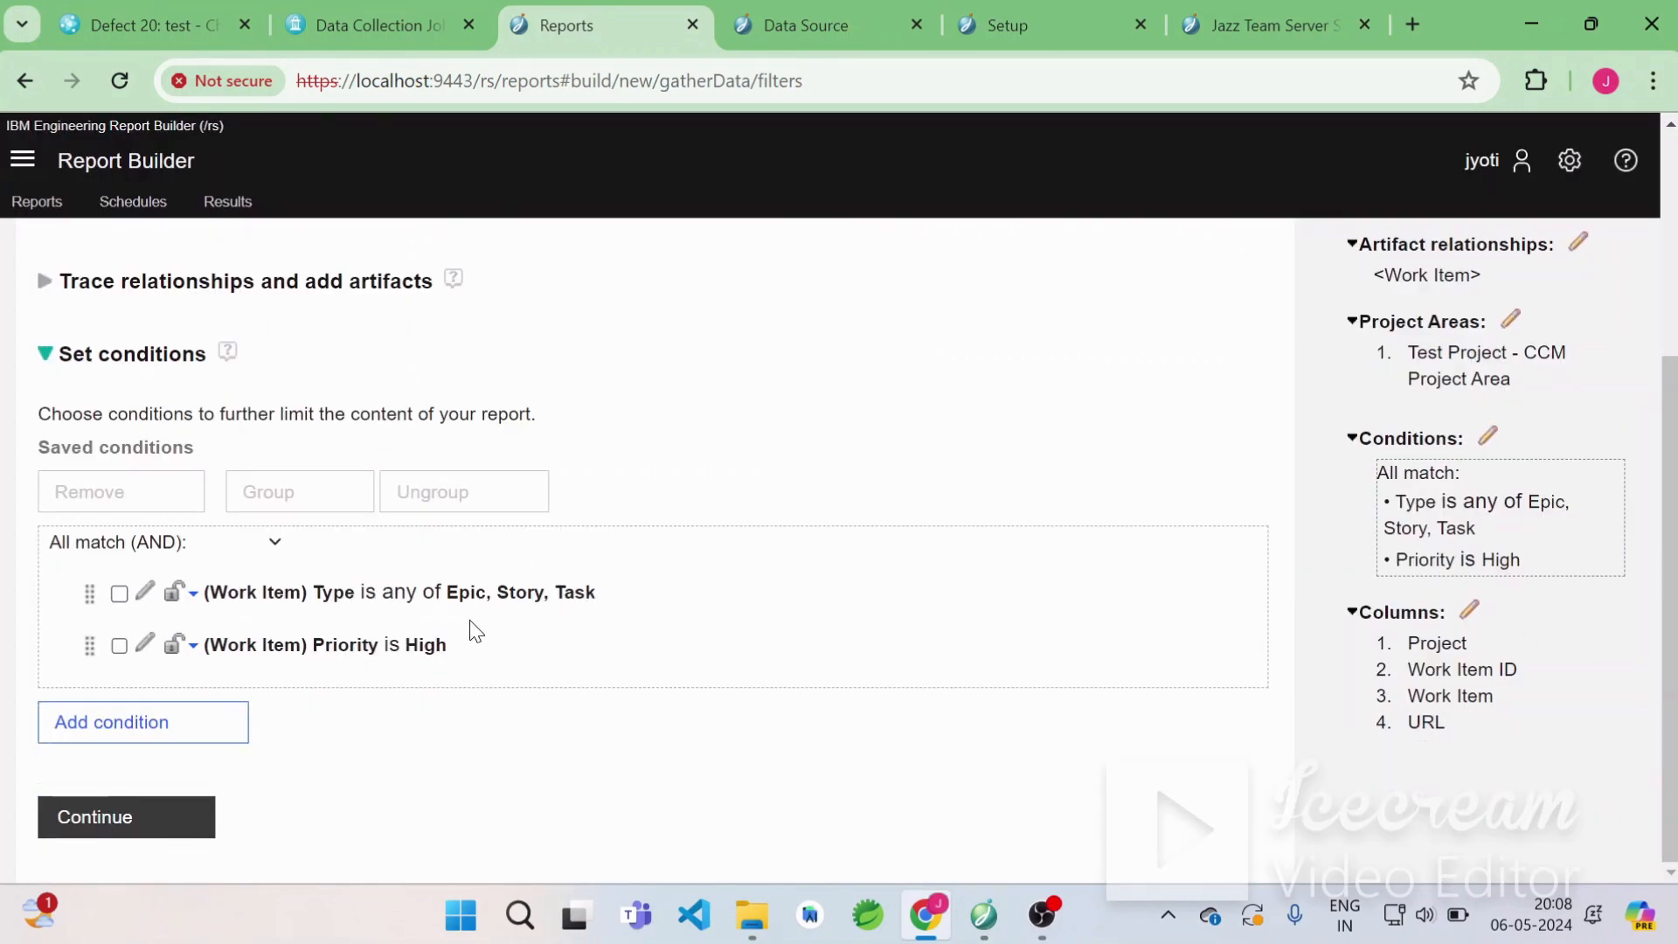
{"action": "left_click", "coordinate": [147, 727]}
{"action": "left_click", "coordinate": [158, 819]}
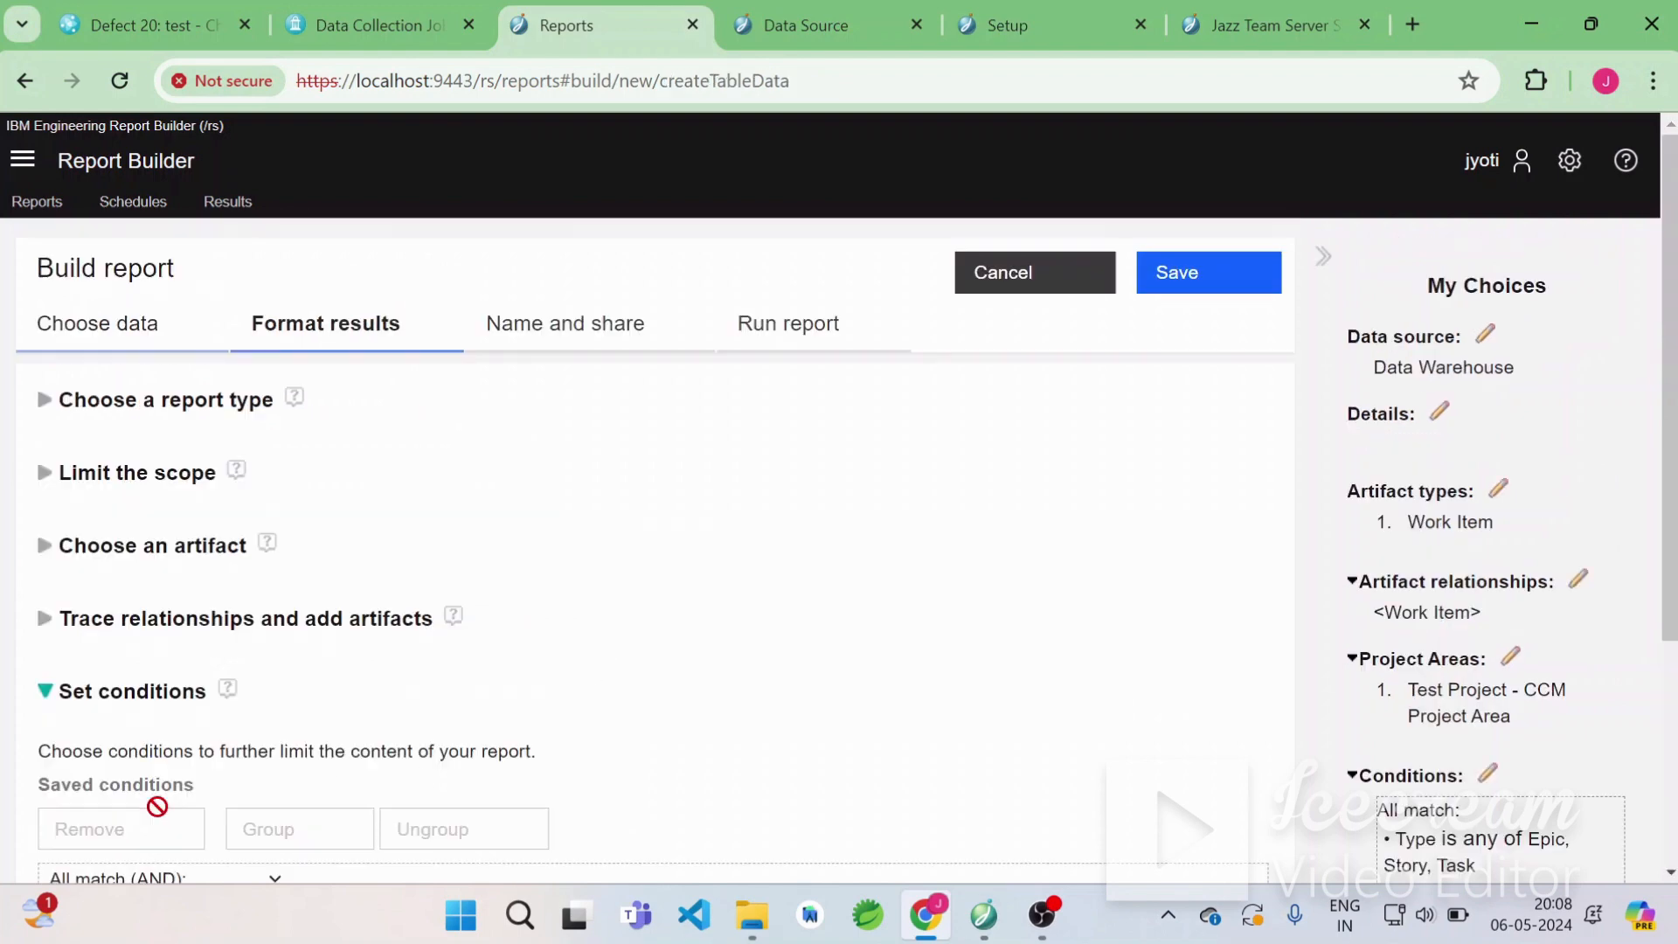
{"action": "scroll", "coordinate": [560, 655], "scroll_direction": "down", "scroll_amount": 3}
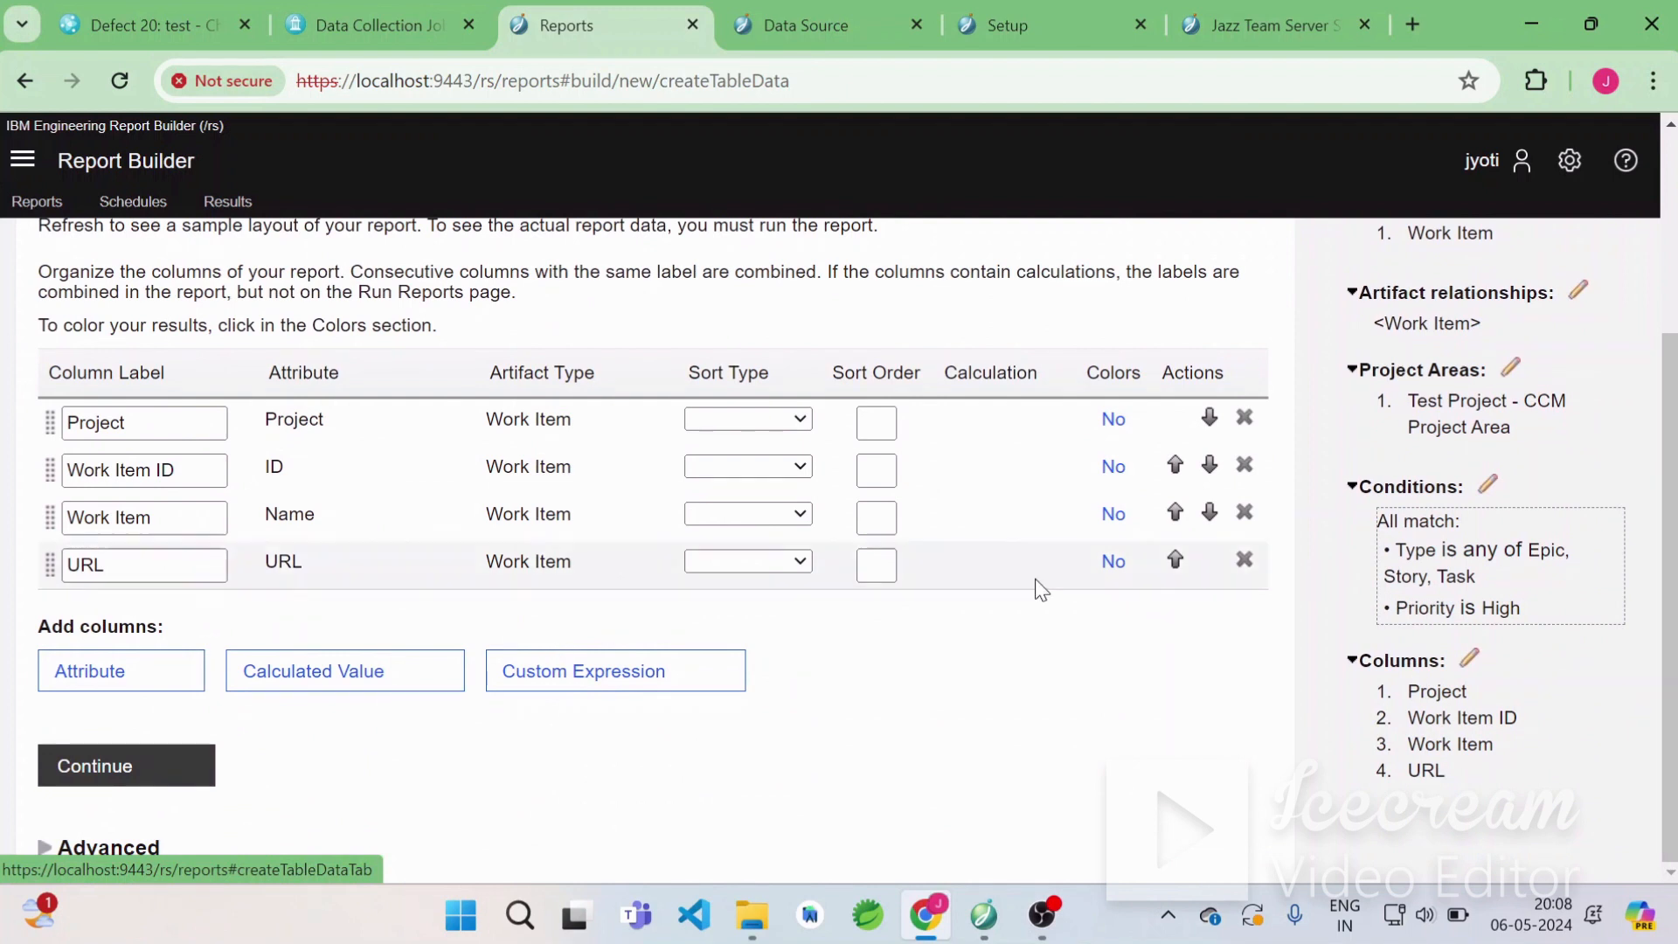
{"action": "left_click", "coordinate": [1177, 464]}
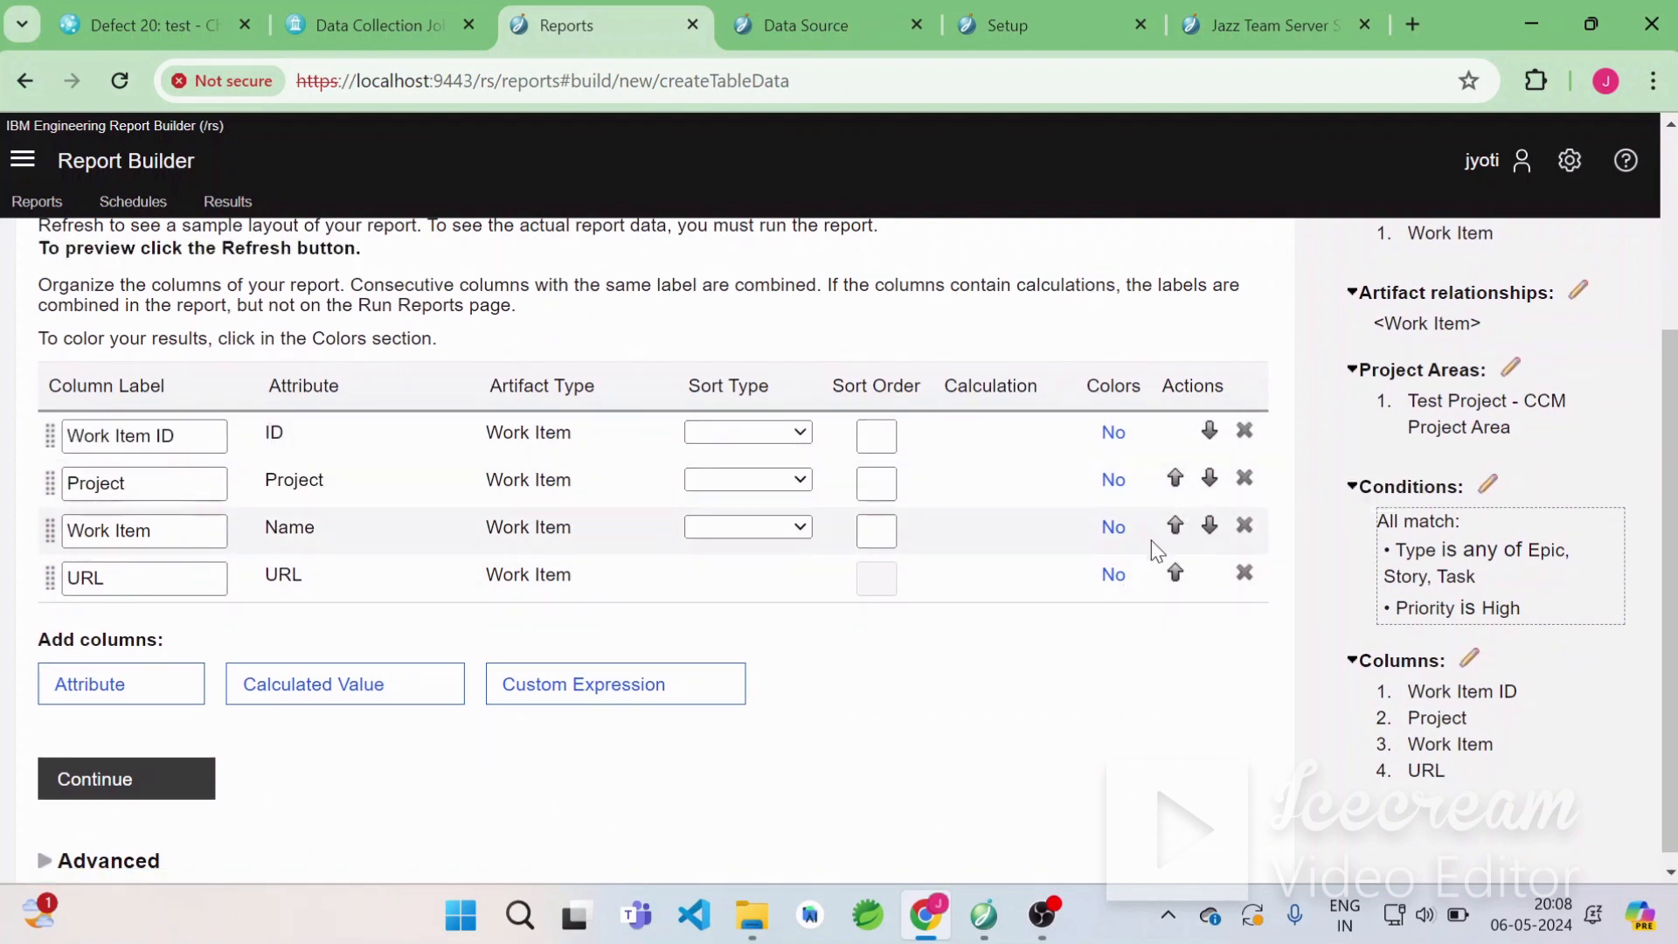
Sort the Work Item ID, Project and Work Item columns ascending in that order, then continue.
{"action": "left_click", "coordinate": [801, 434]}
{"action": "left_click", "coordinate": [781, 477]}
{"action": "left_click", "coordinate": [782, 481]}
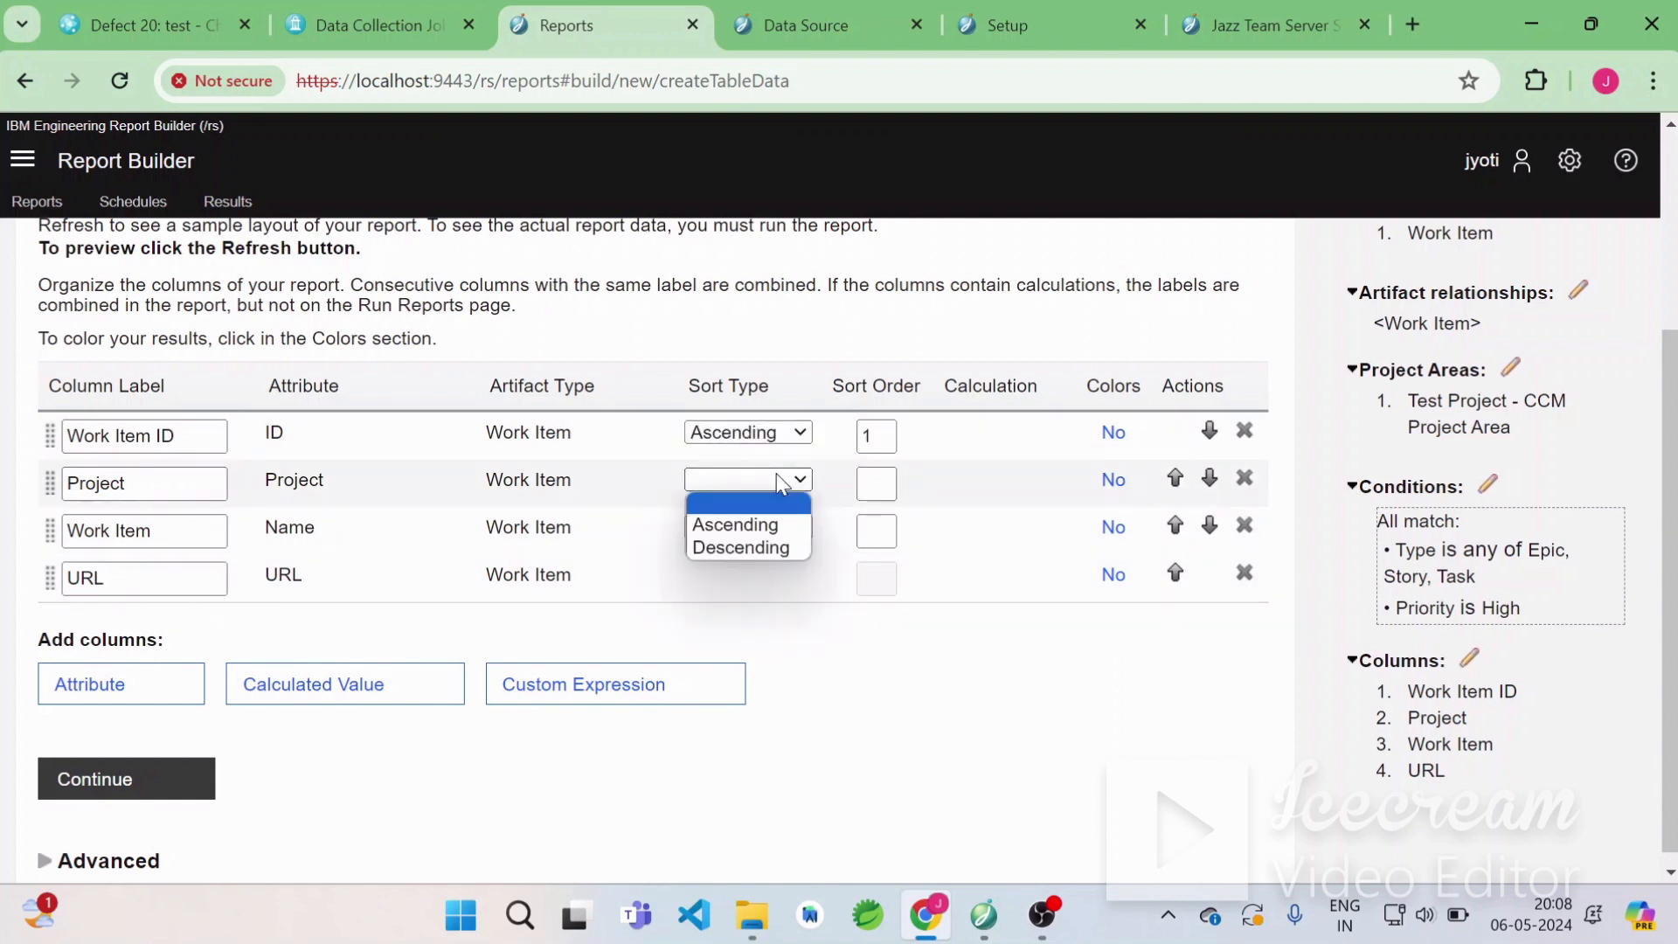
{"action": "left_click", "coordinate": [771, 525]}
{"action": "right_click", "coordinate": [769, 526]}
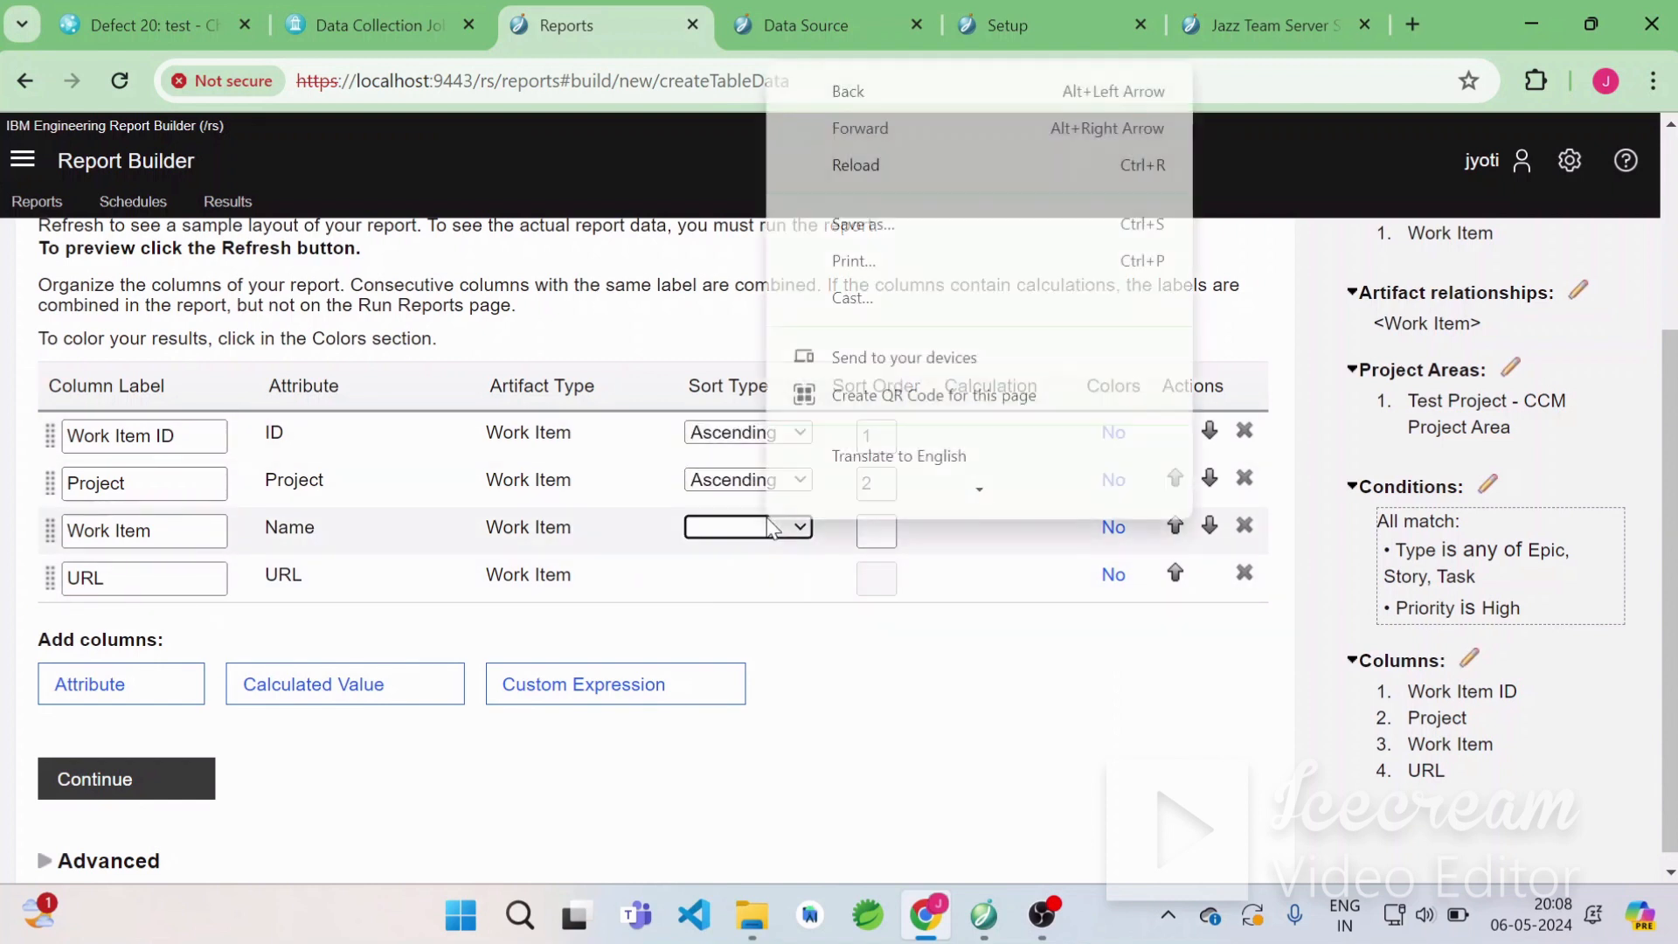
{"action": "left_click", "coordinate": [761, 527]}
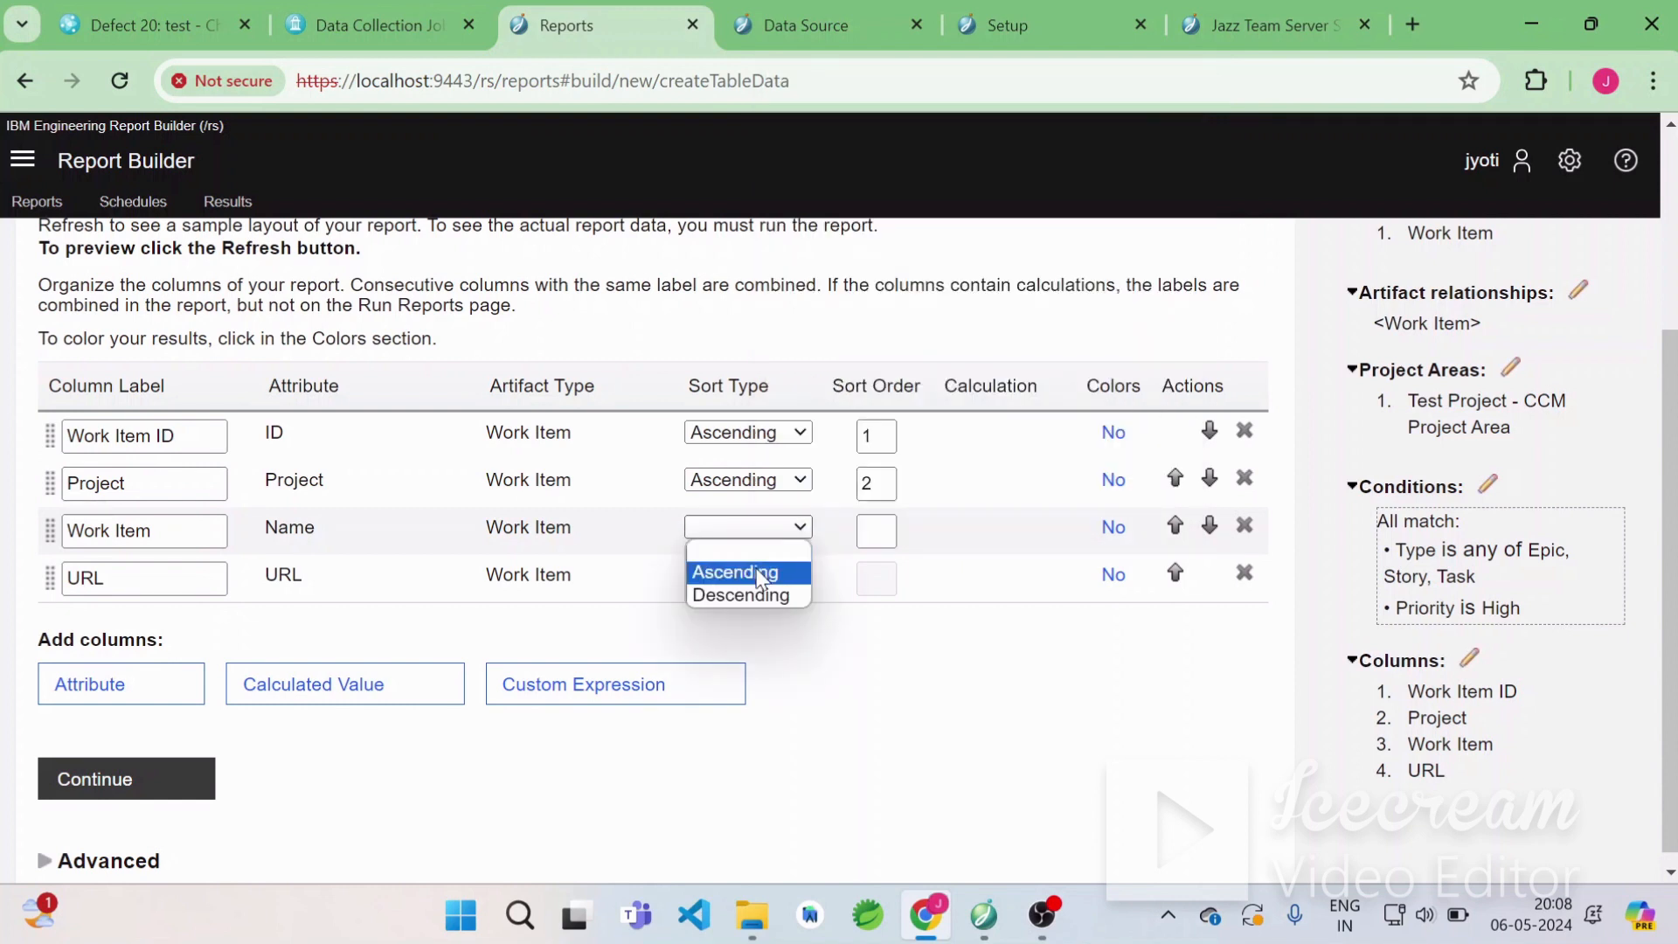
{"action": "left_click", "coordinate": [757, 572]}
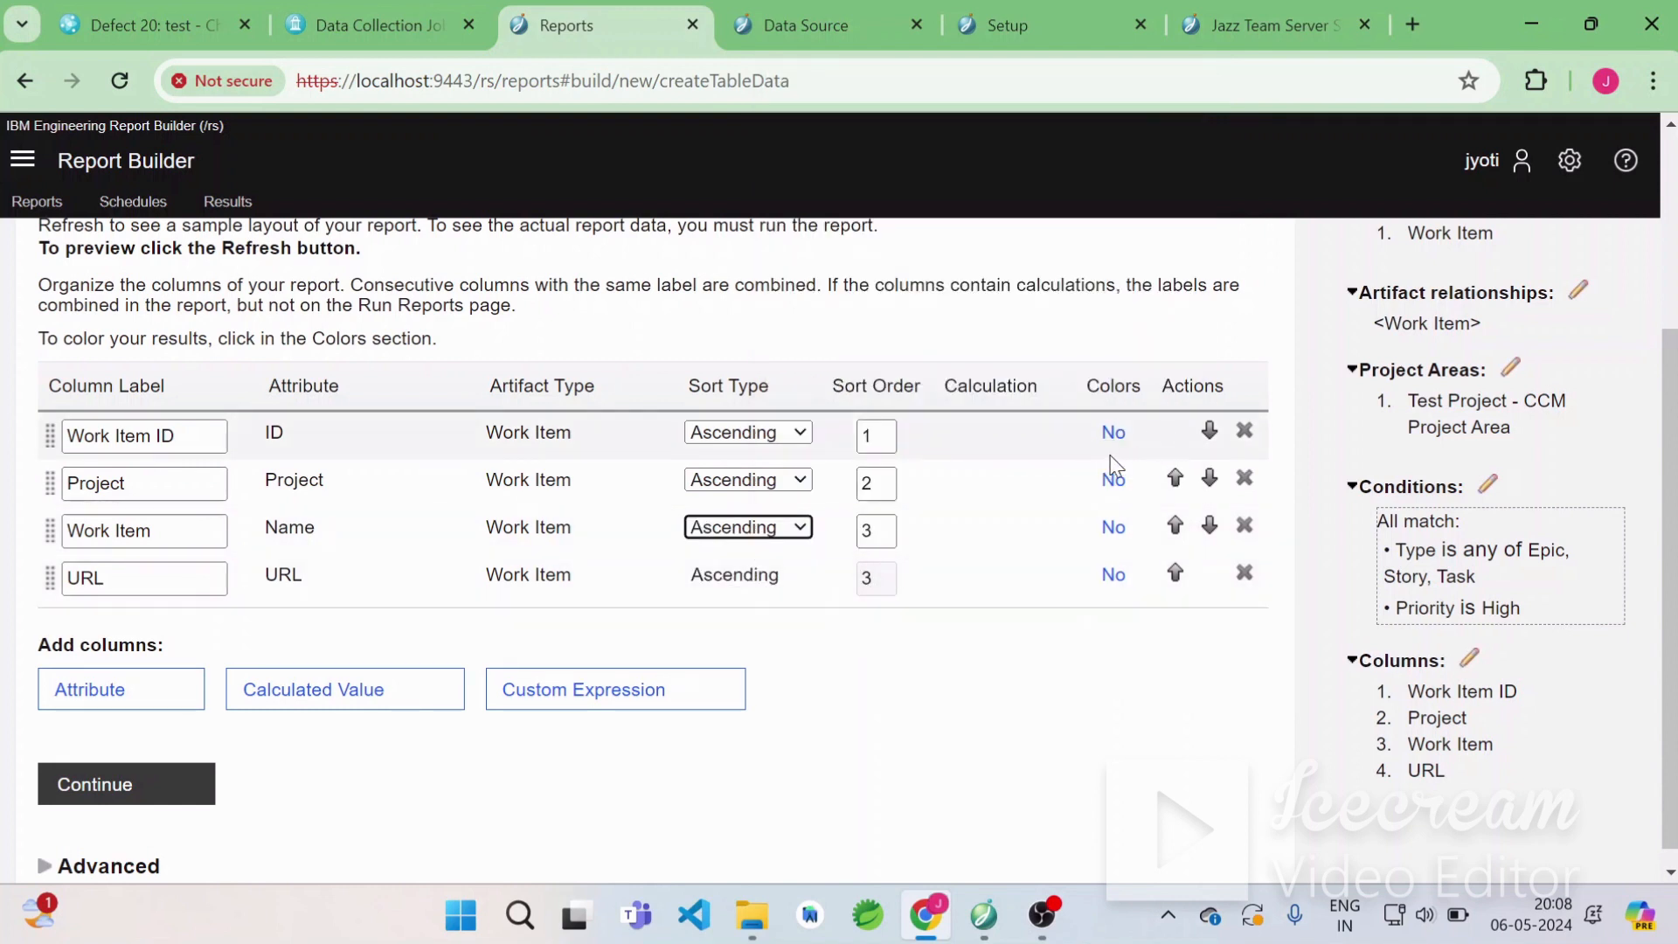
{"action": "left_click", "coordinate": [1100, 611]}
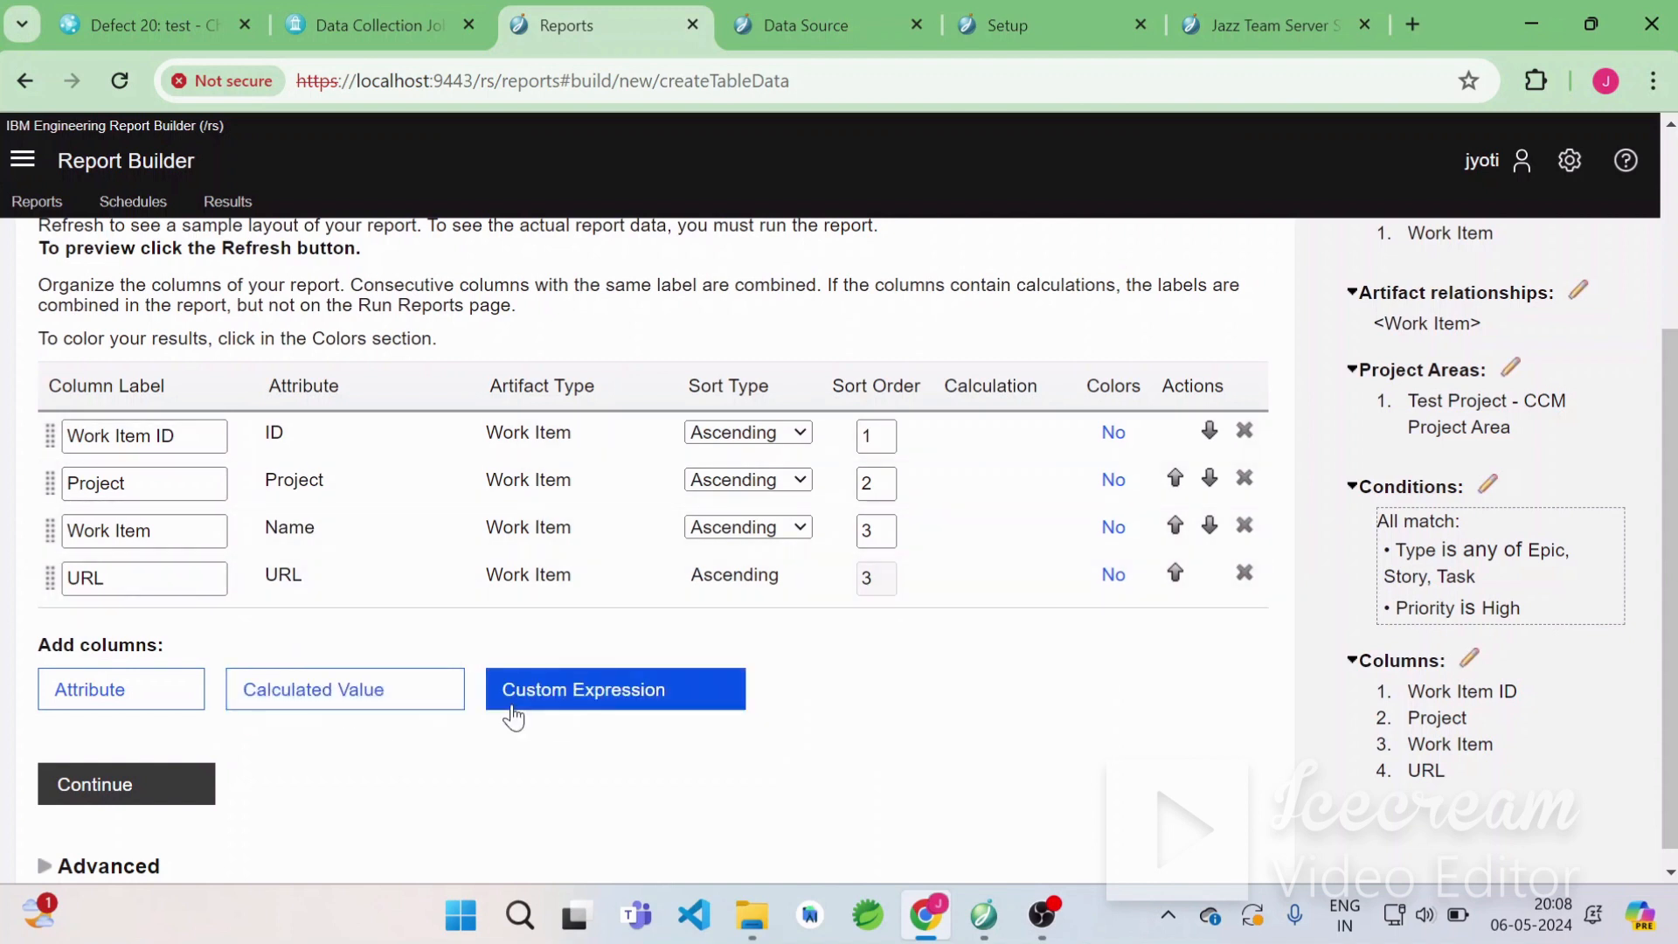
{"action": "scroll", "coordinate": [525, 717], "scroll_direction": "down", "scroll_amount": 1}
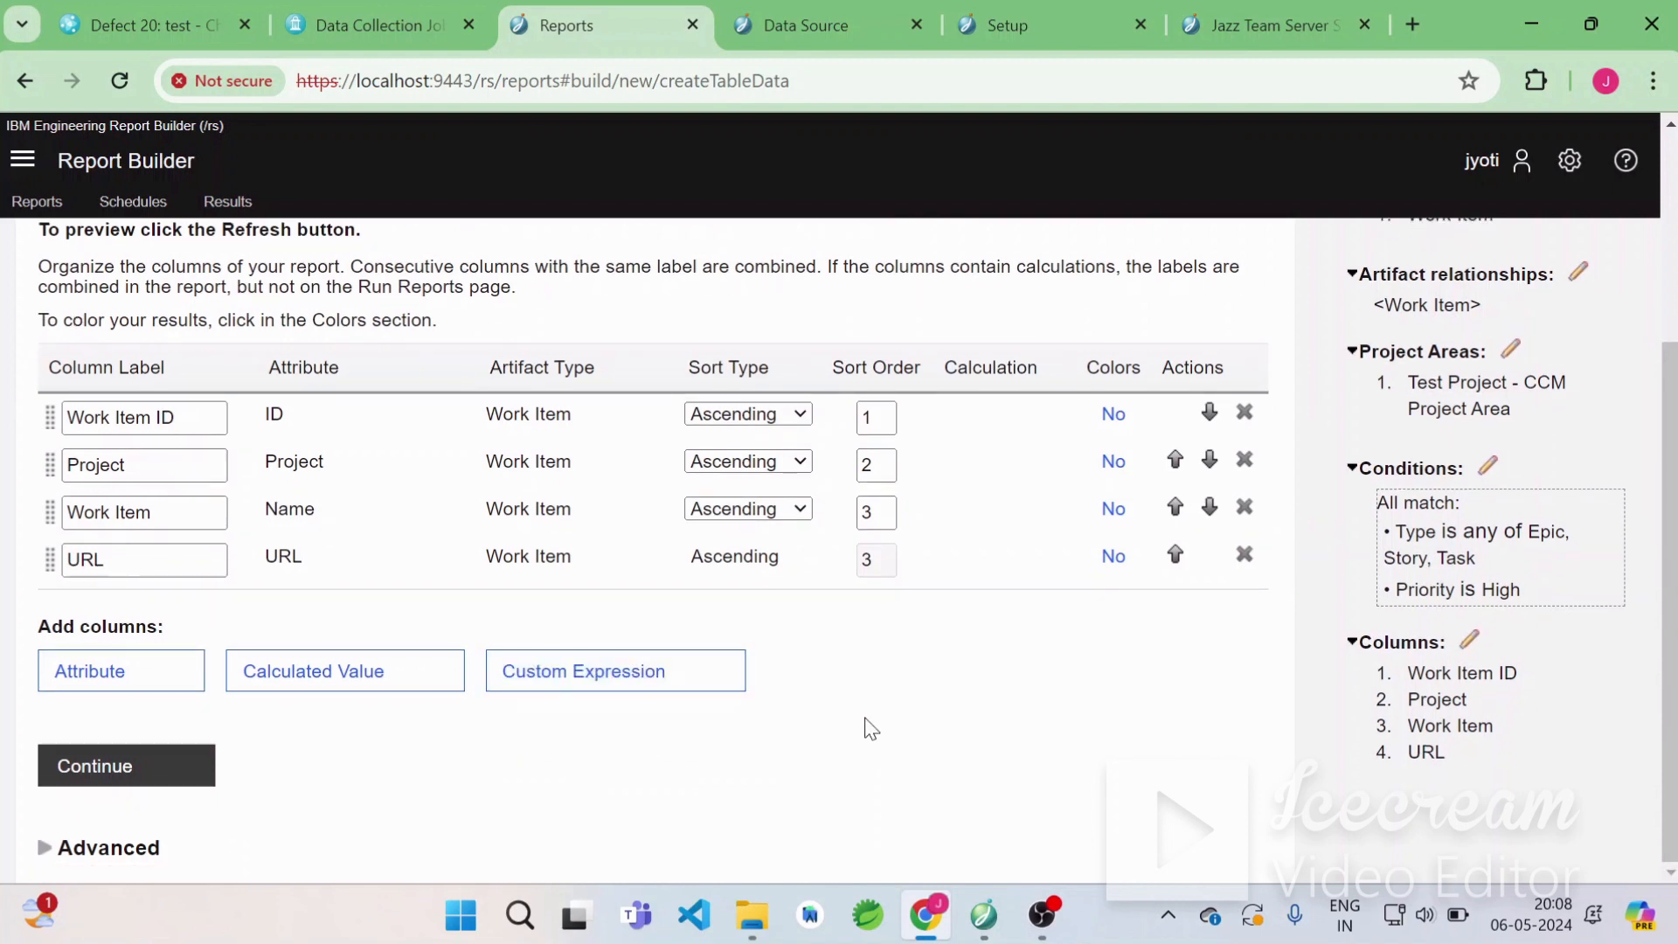
{"action": "left_click", "coordinate": [149, 776]}
Name the report high priority and add the tag test.
{"action": "scroll", "coordinate": [593, 428], "scroll_direction": "up", "scroll_amount": 3}
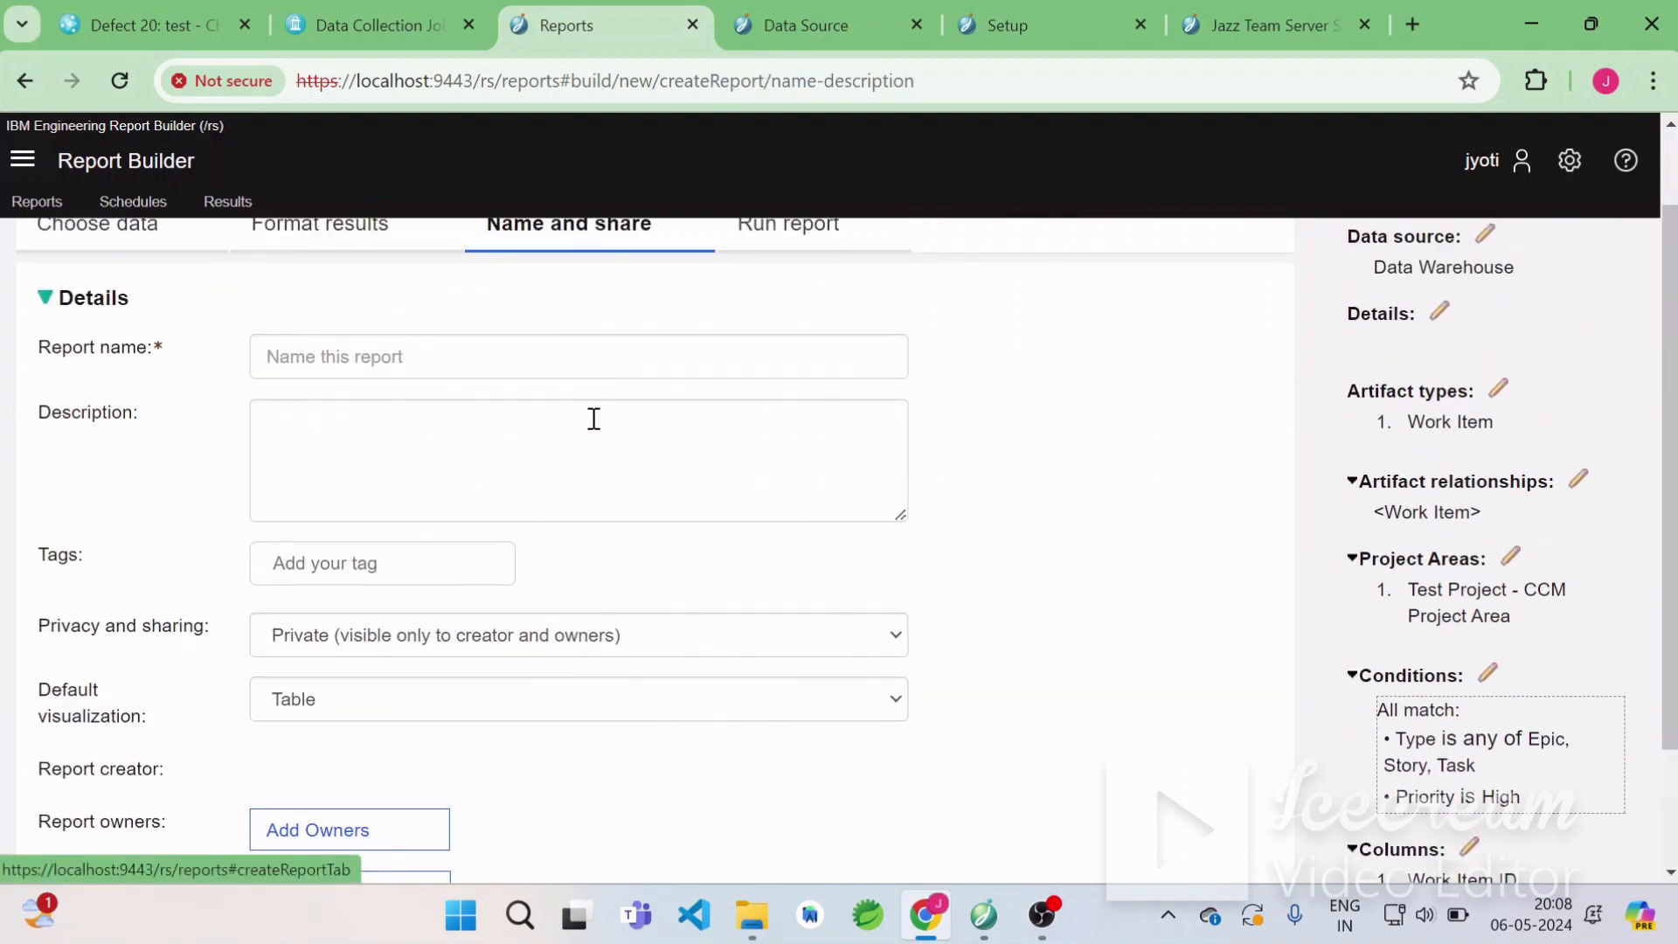
{"action": "left_click", "coordinate": [413, 446]}
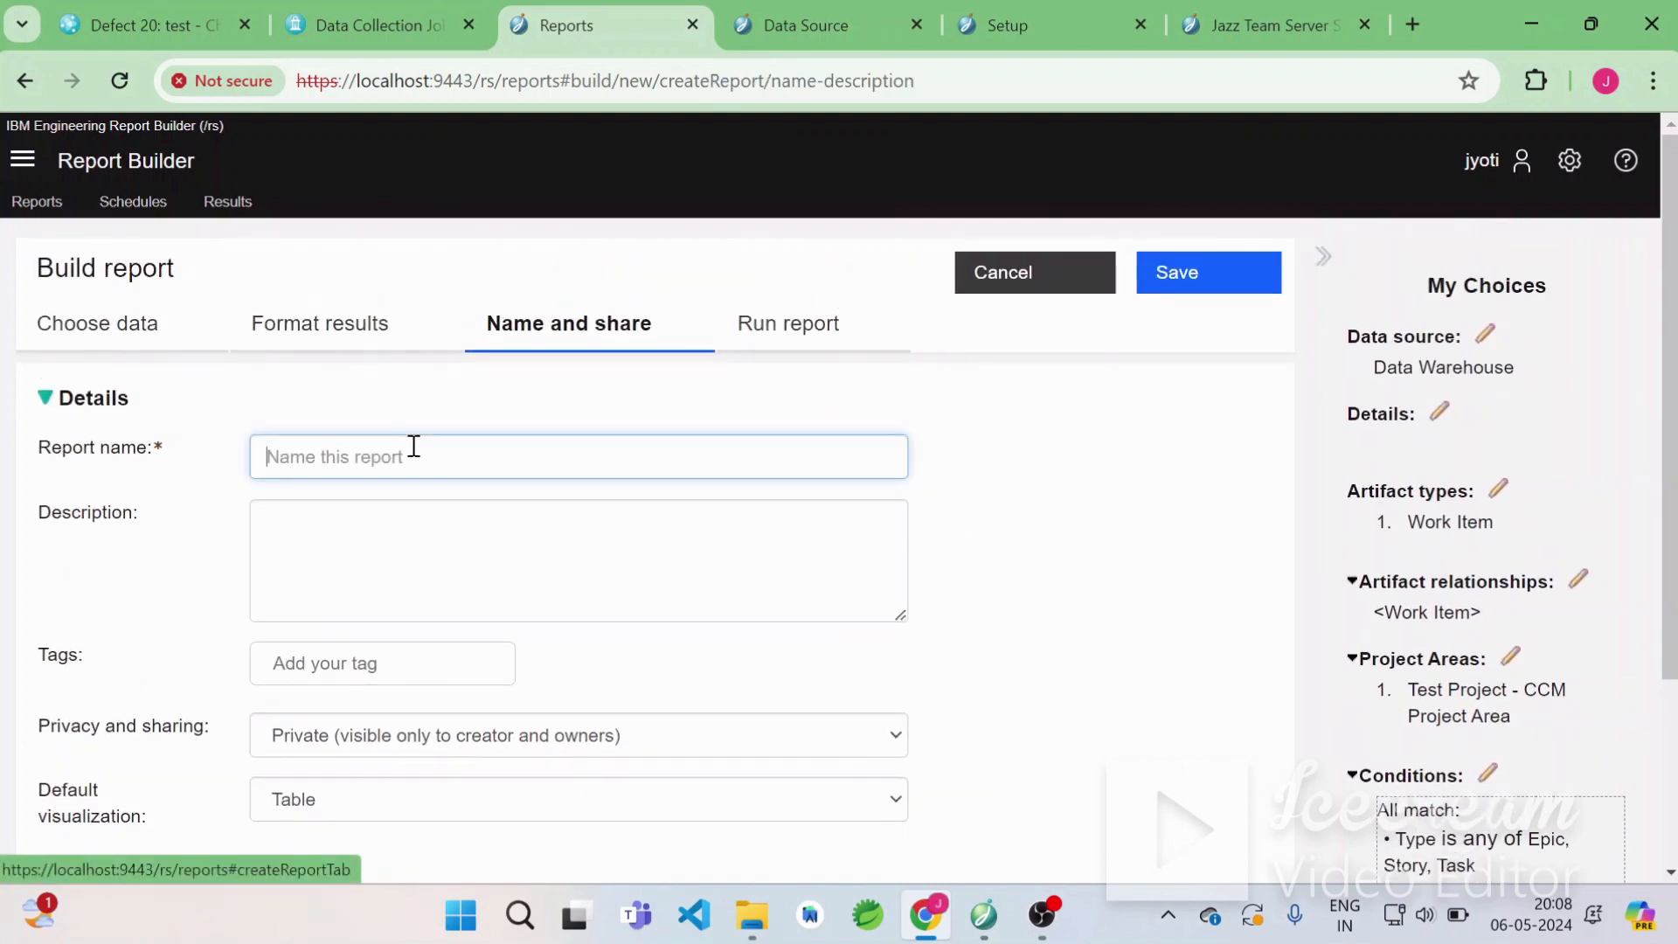
{"action": "type", "text": "high "}
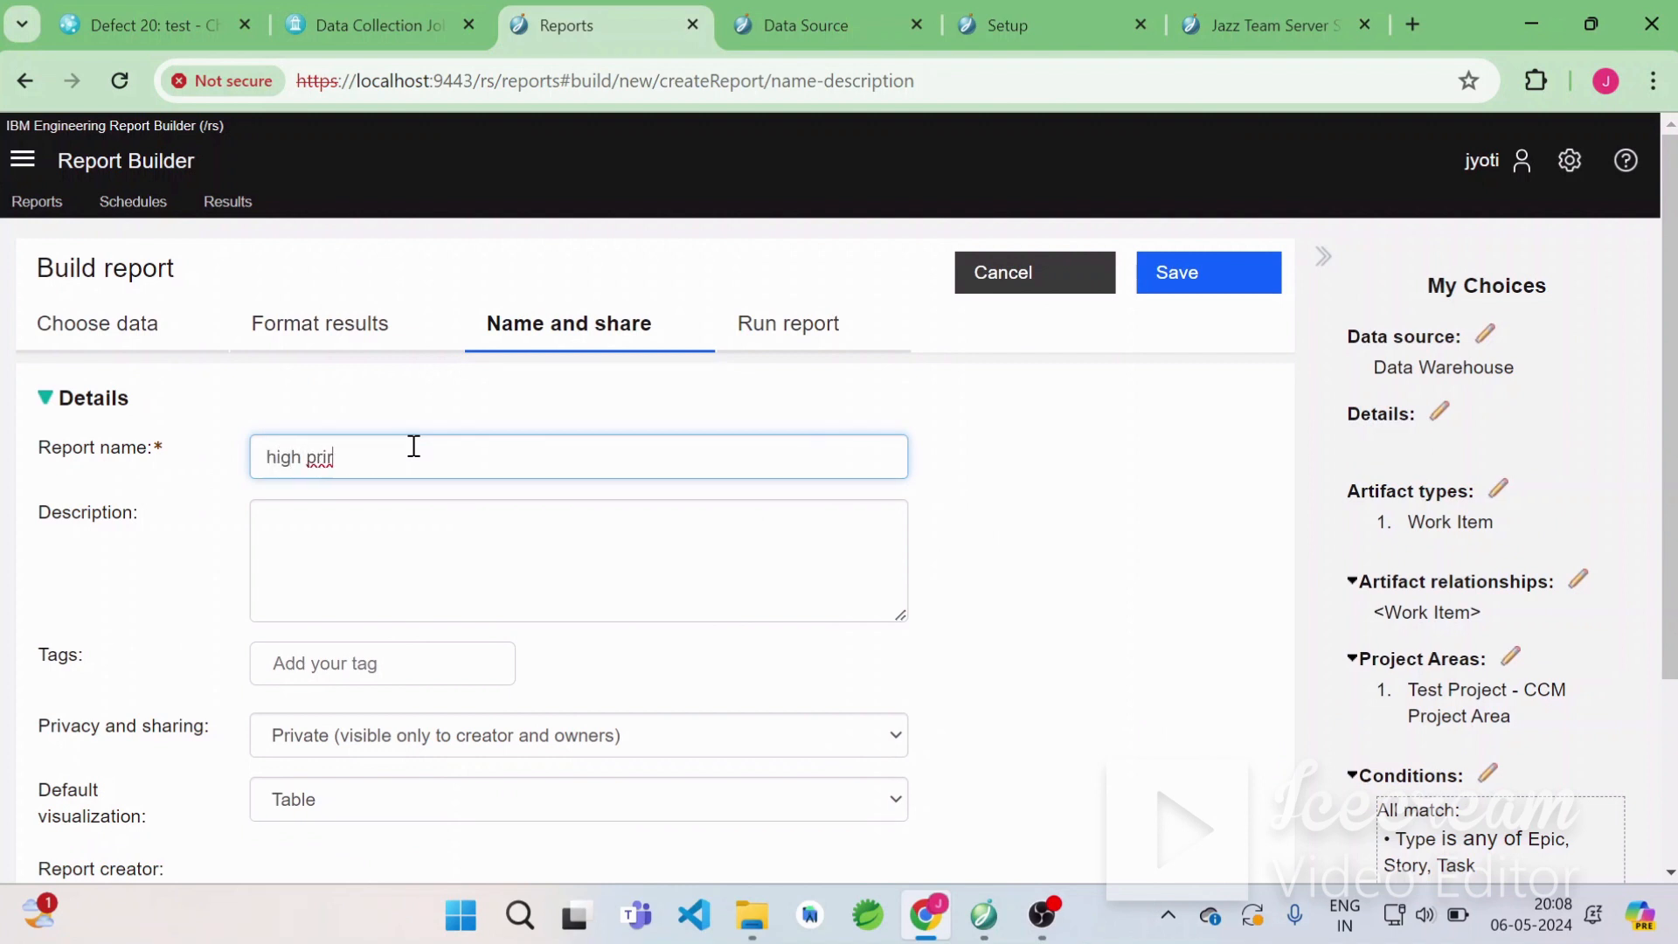
{"action": "type", "text": "priority"}
{"action": "left_click", "coordinate": [393, 589]}
{"action": "scroll", "coordinate": [395, 568], "scroll_direction": "down", "scroll_amount": 1}
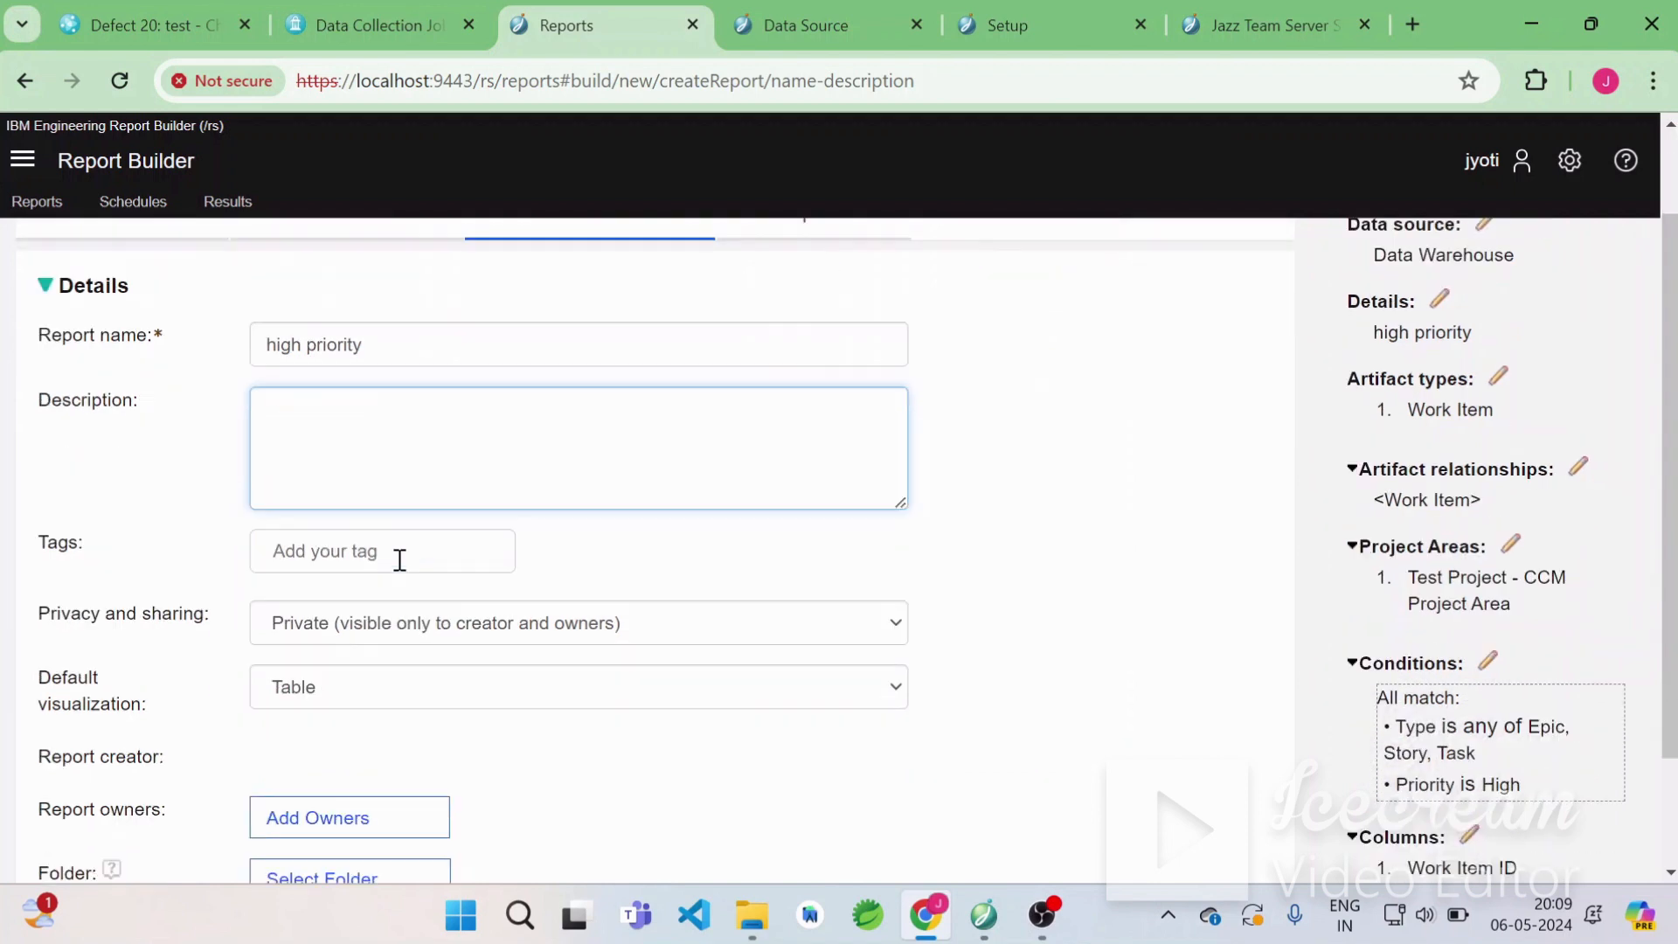
{"action": "scroll", "coordinate": [399, 560], "scroll_direction": "down", "scroll_amount": 1}
{"action": "left_click", "coordinate": [321, 479]}
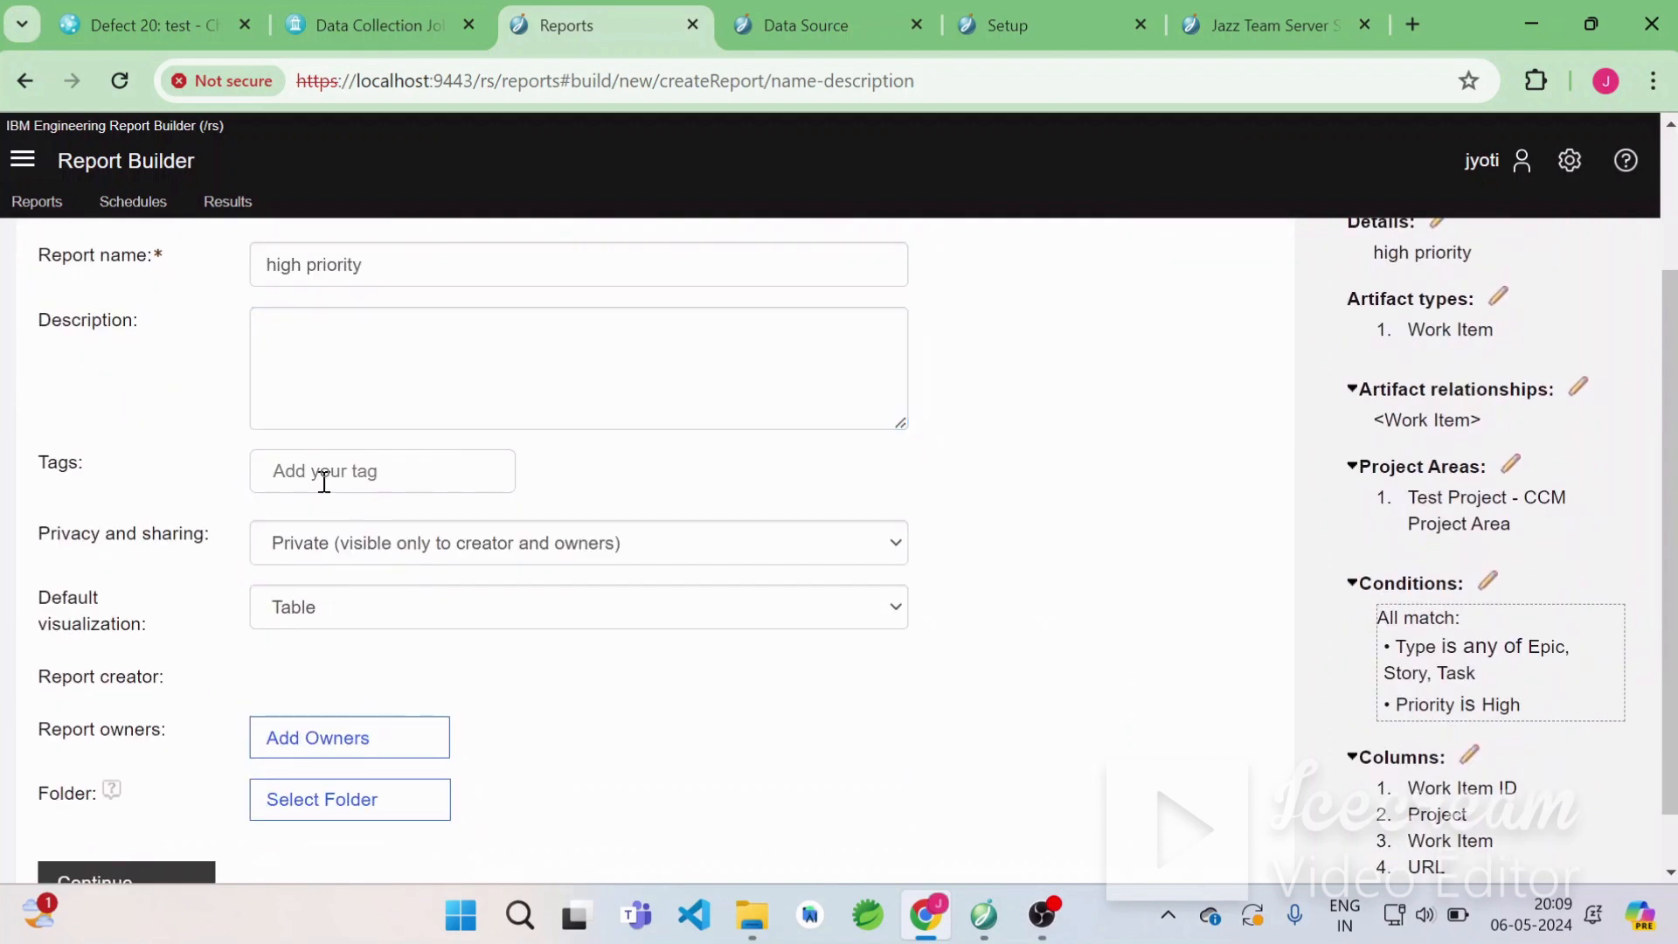
{"action": "type", "text": "test"}
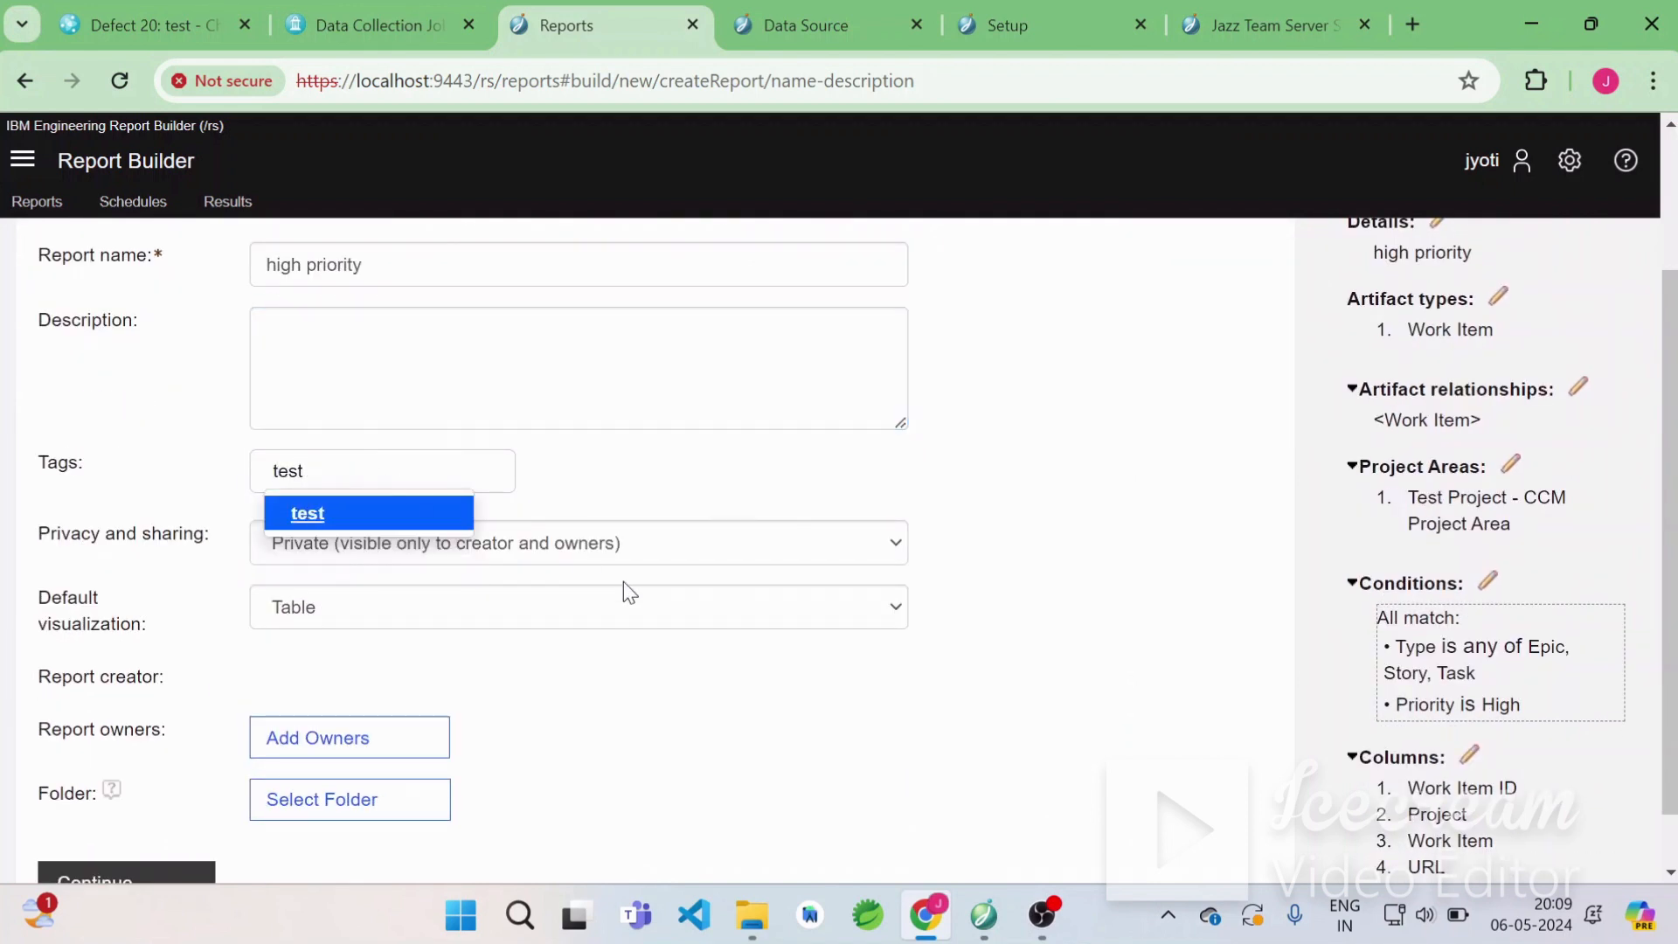
{"action": "key", "text": "Return"}
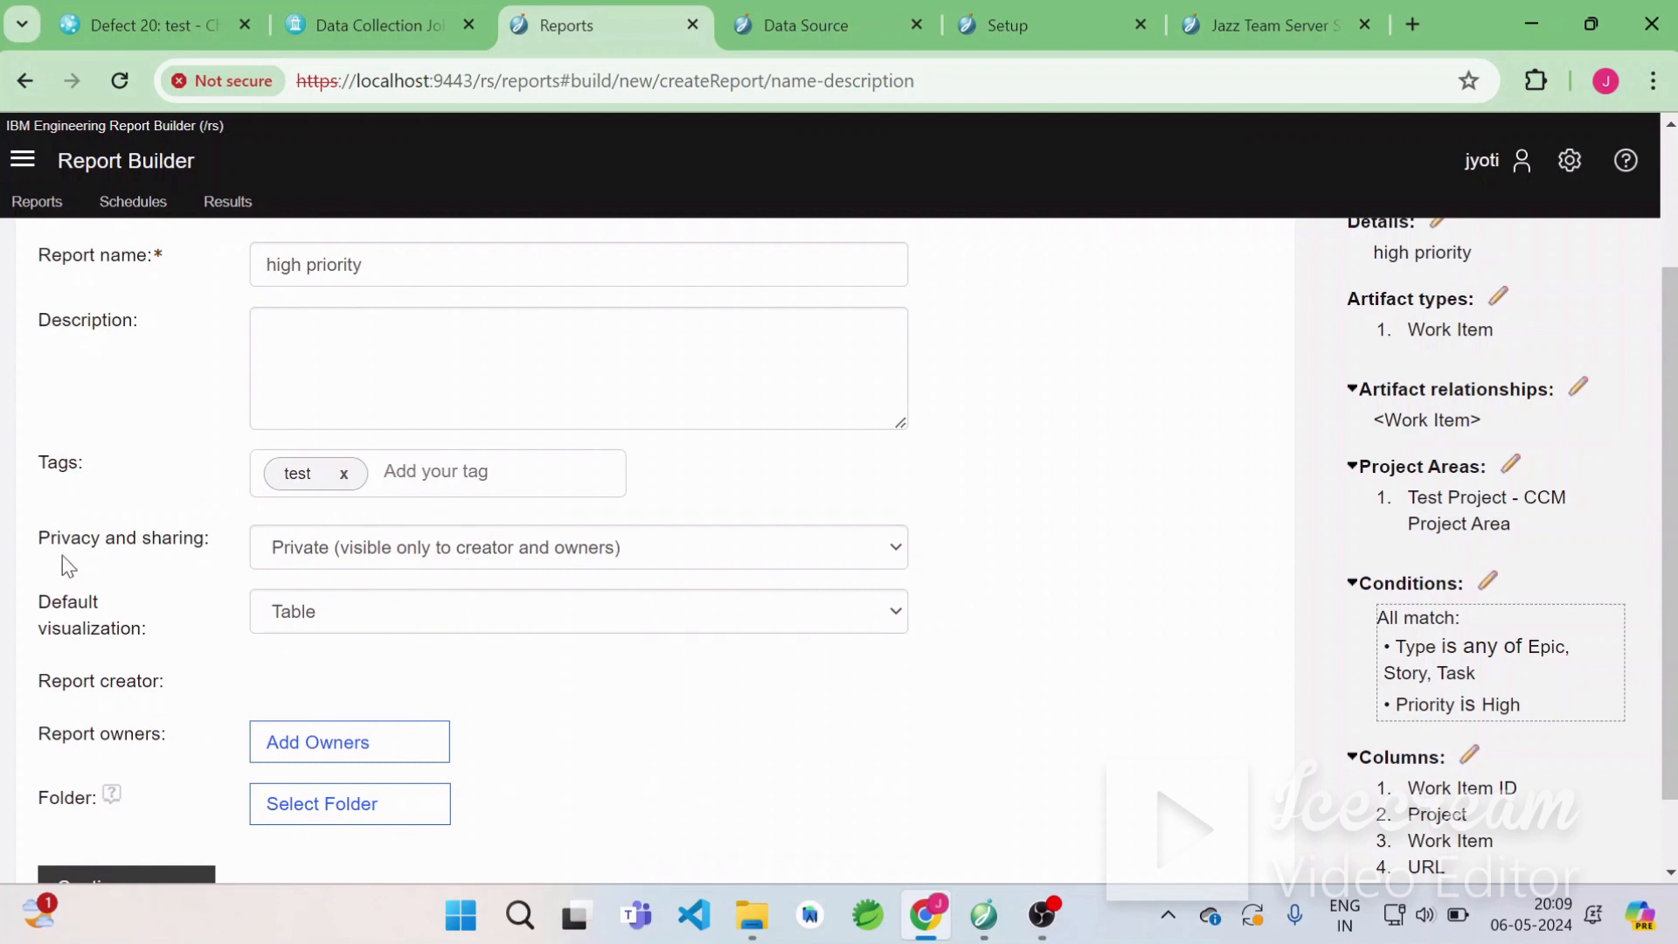
Set the report's privacy and sharing to Public (publish to catalog and visible to everyone).
{"action": "left_click", "coordinate": [463, 550]}
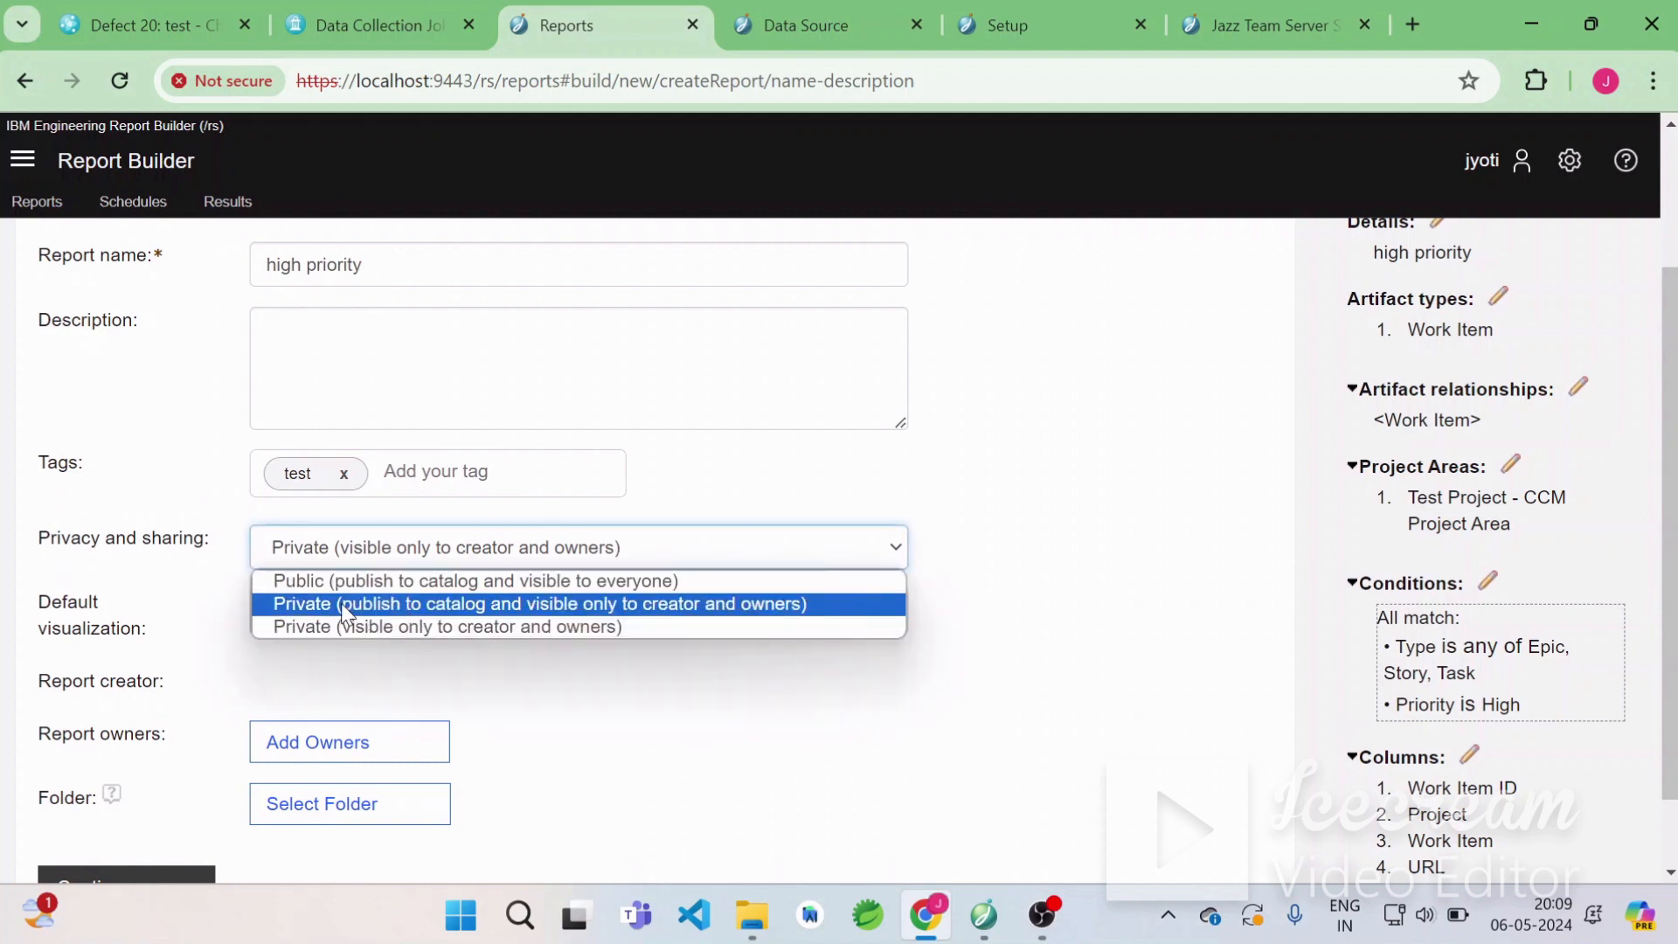
{"action": "left_click", "coordinate": [335, 580]}
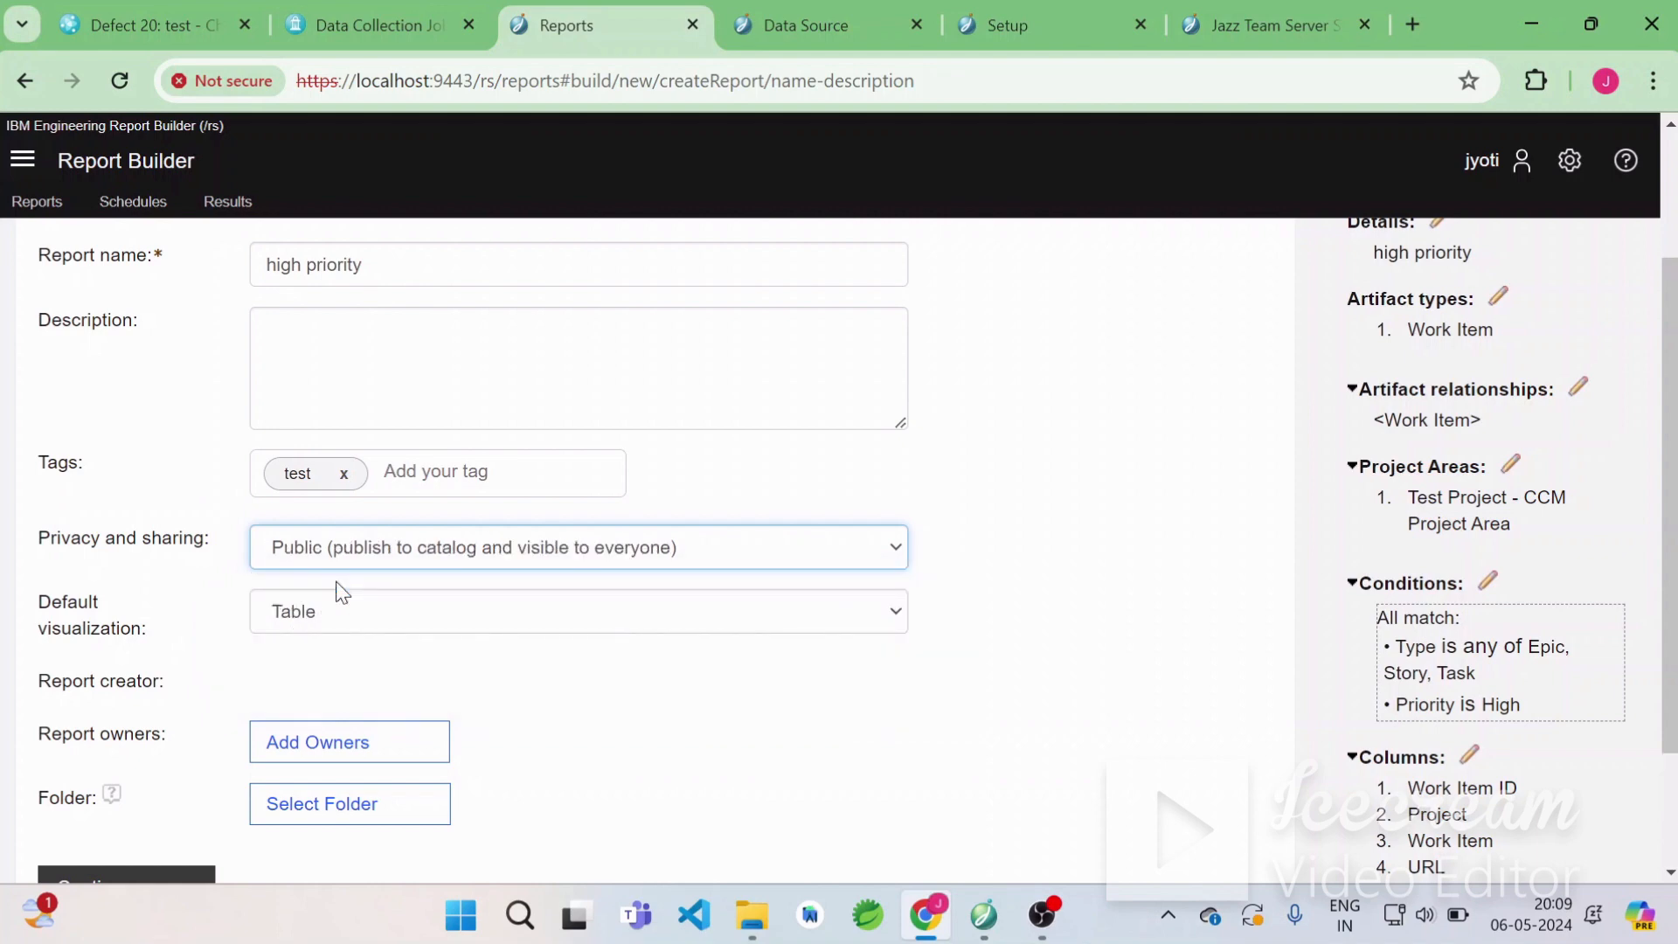
{"action": "scroll", "coordinate": [417, 722], "scroll_direction": "down", "scroll_amount": 2}
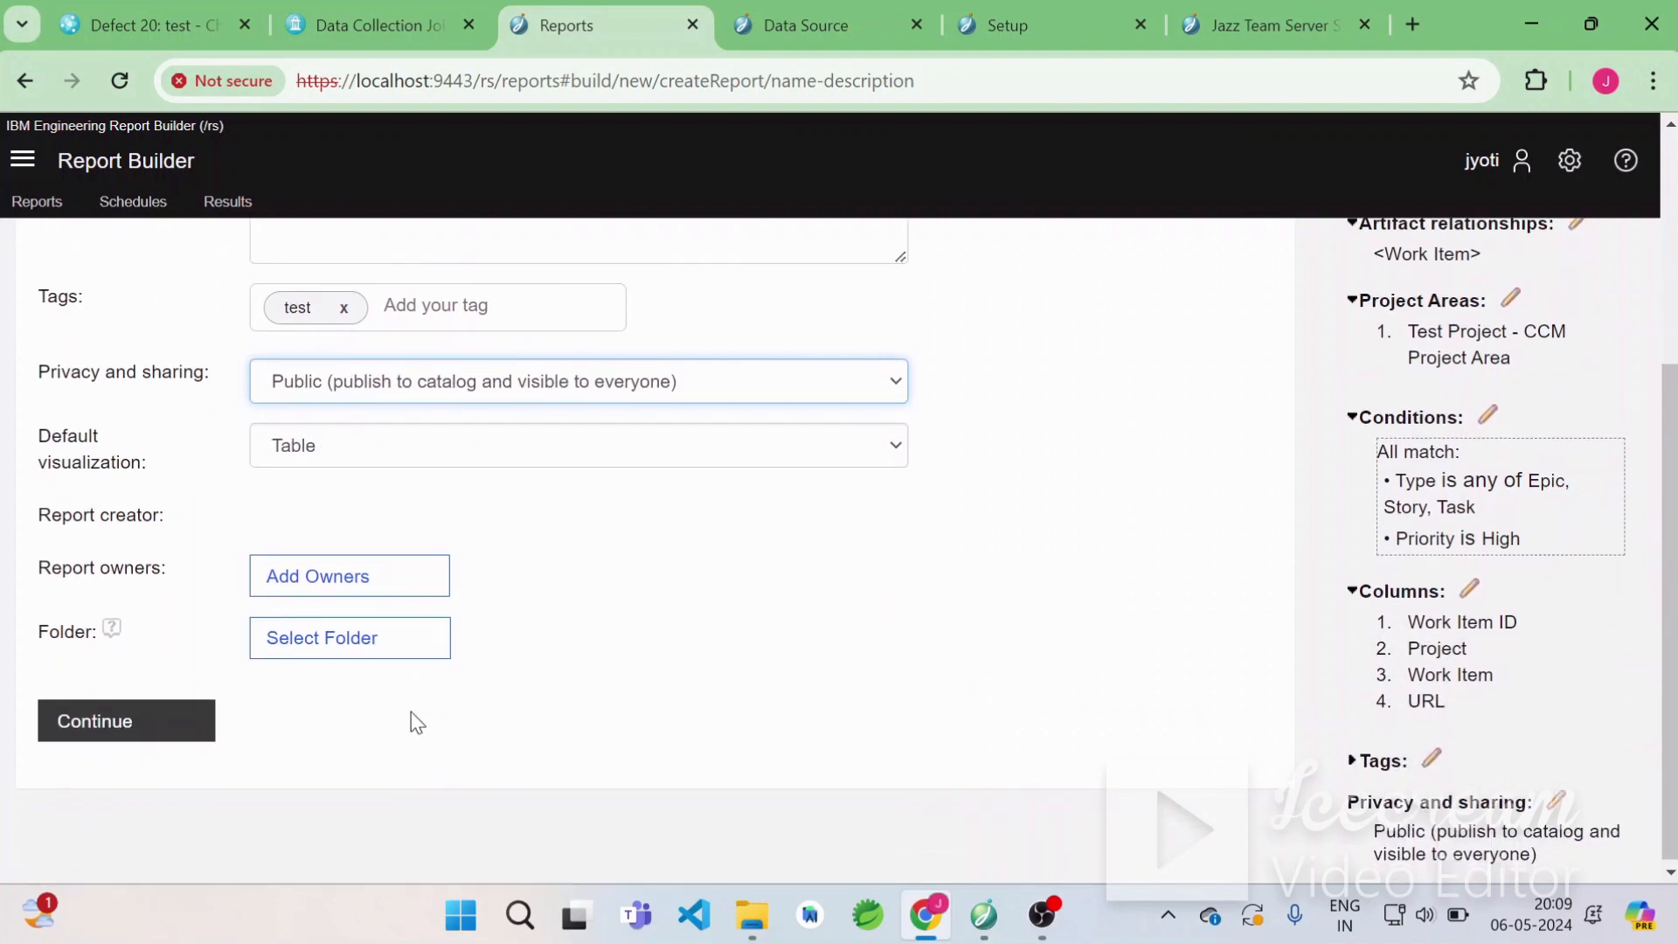
Add the current user as a report owner by filtering the user list by name and moving them to Report Owners.
{"action": "left_click", "coordinate": [340, 601]}
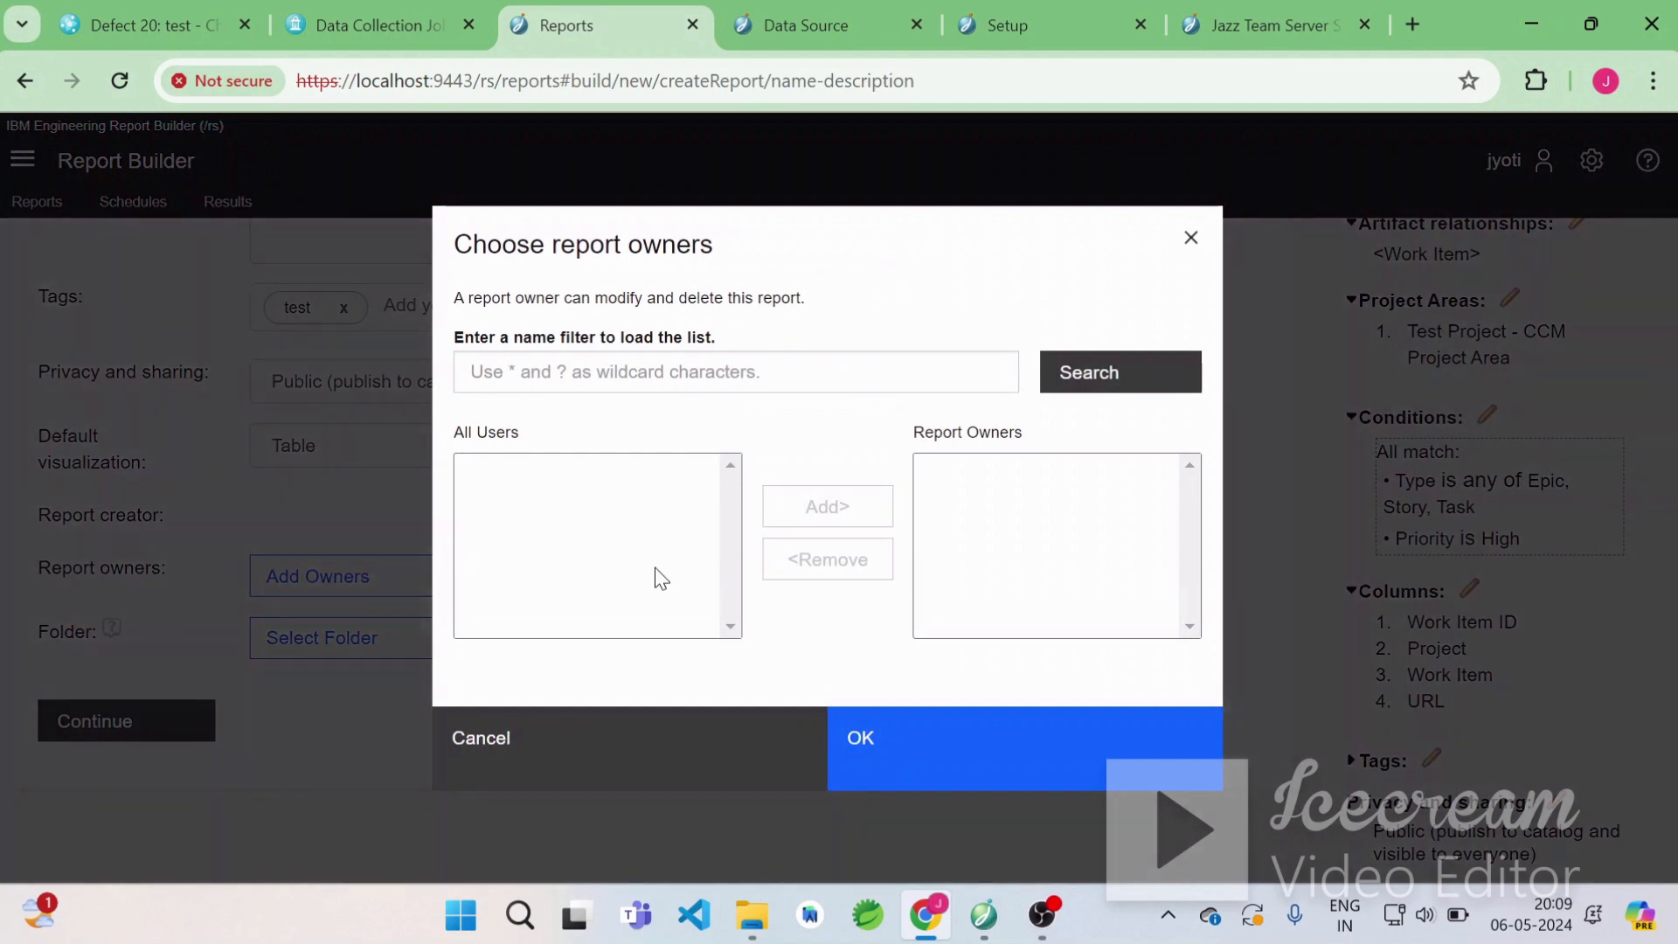
{"action": "left_click", "coordinate": [536, 387]}
{"action": "type", "text": "jyoti"}
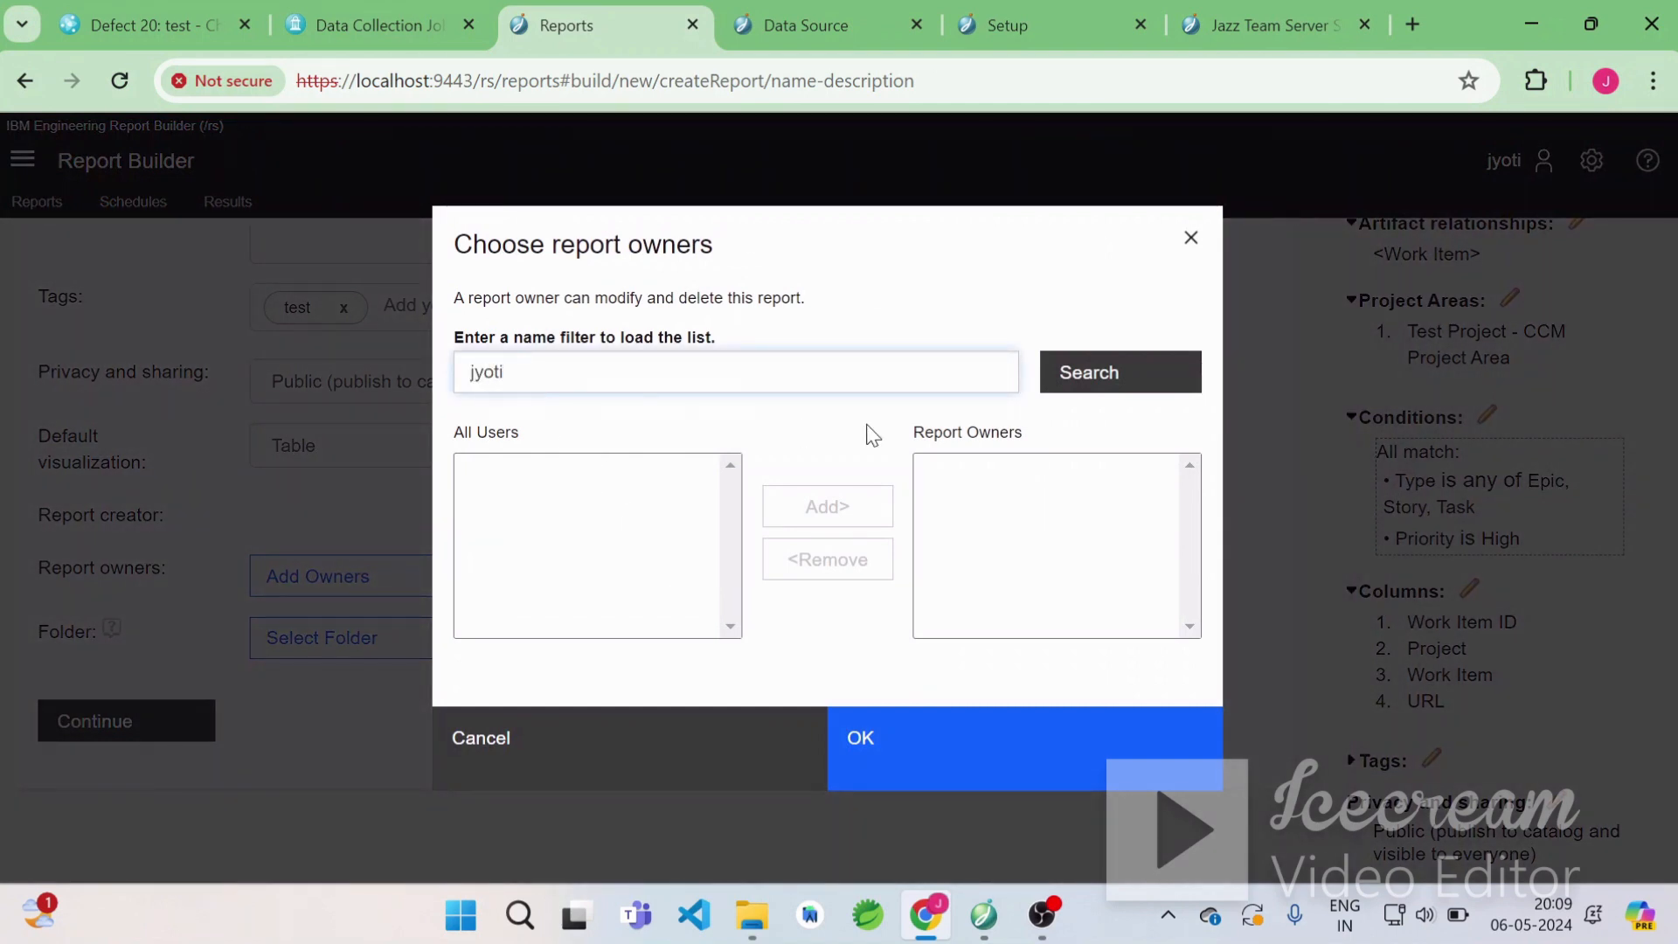
{"action": "left_click", "coordinate": [1081, 383]}
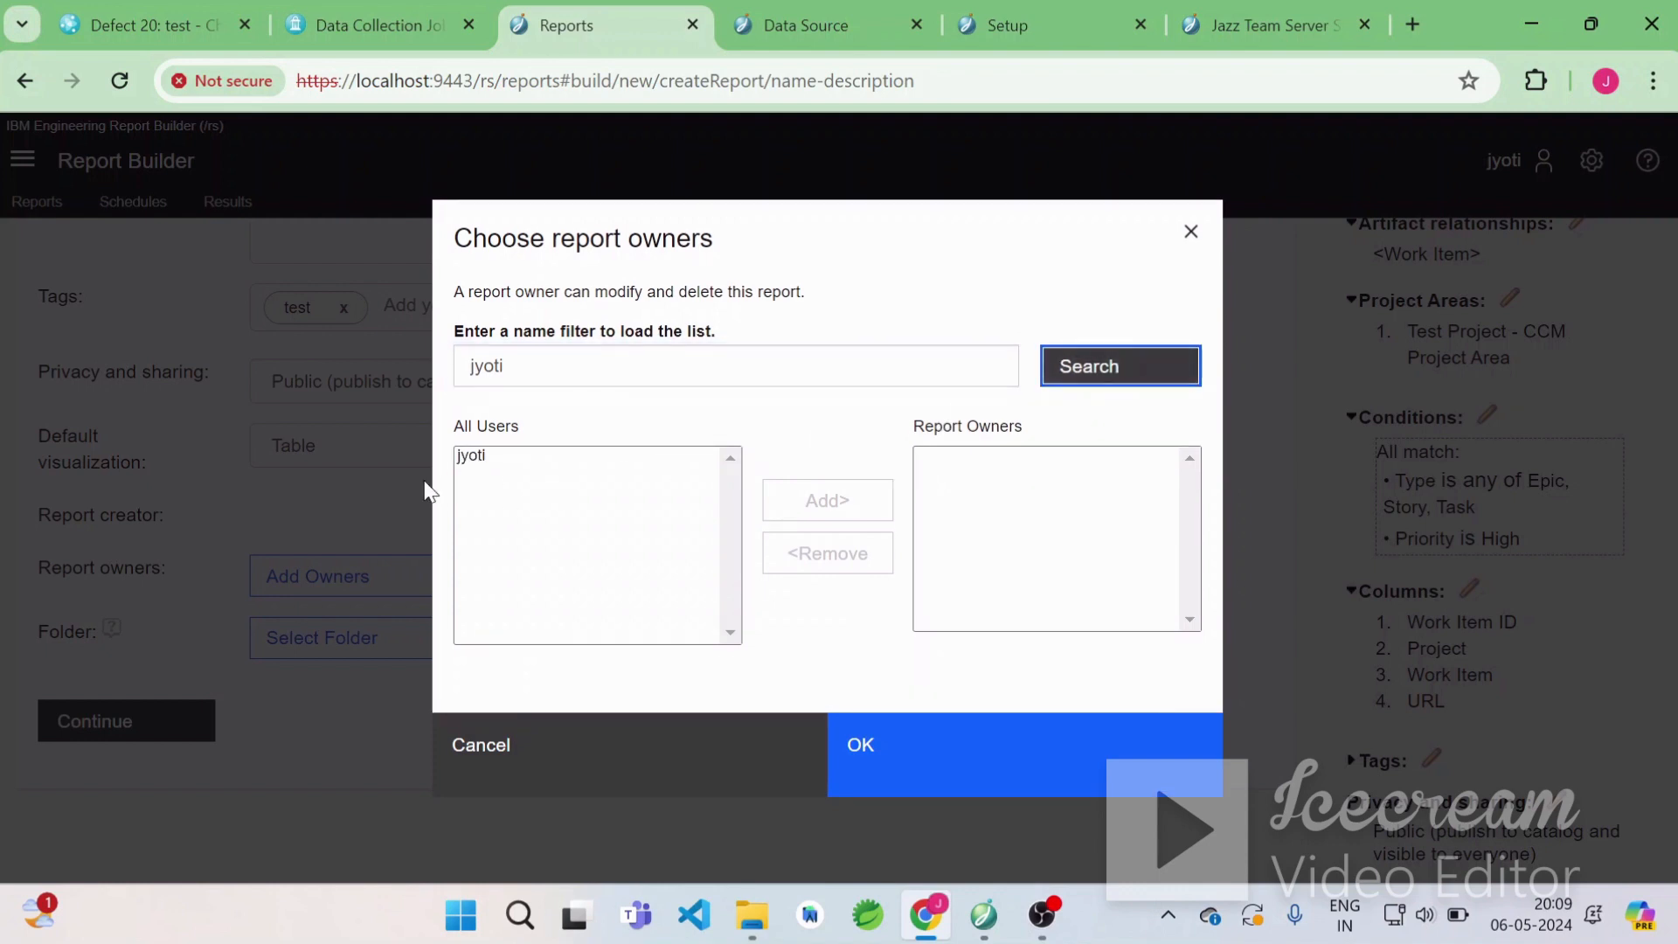
{"action": "left_click", "coordinate": [472, 459]}
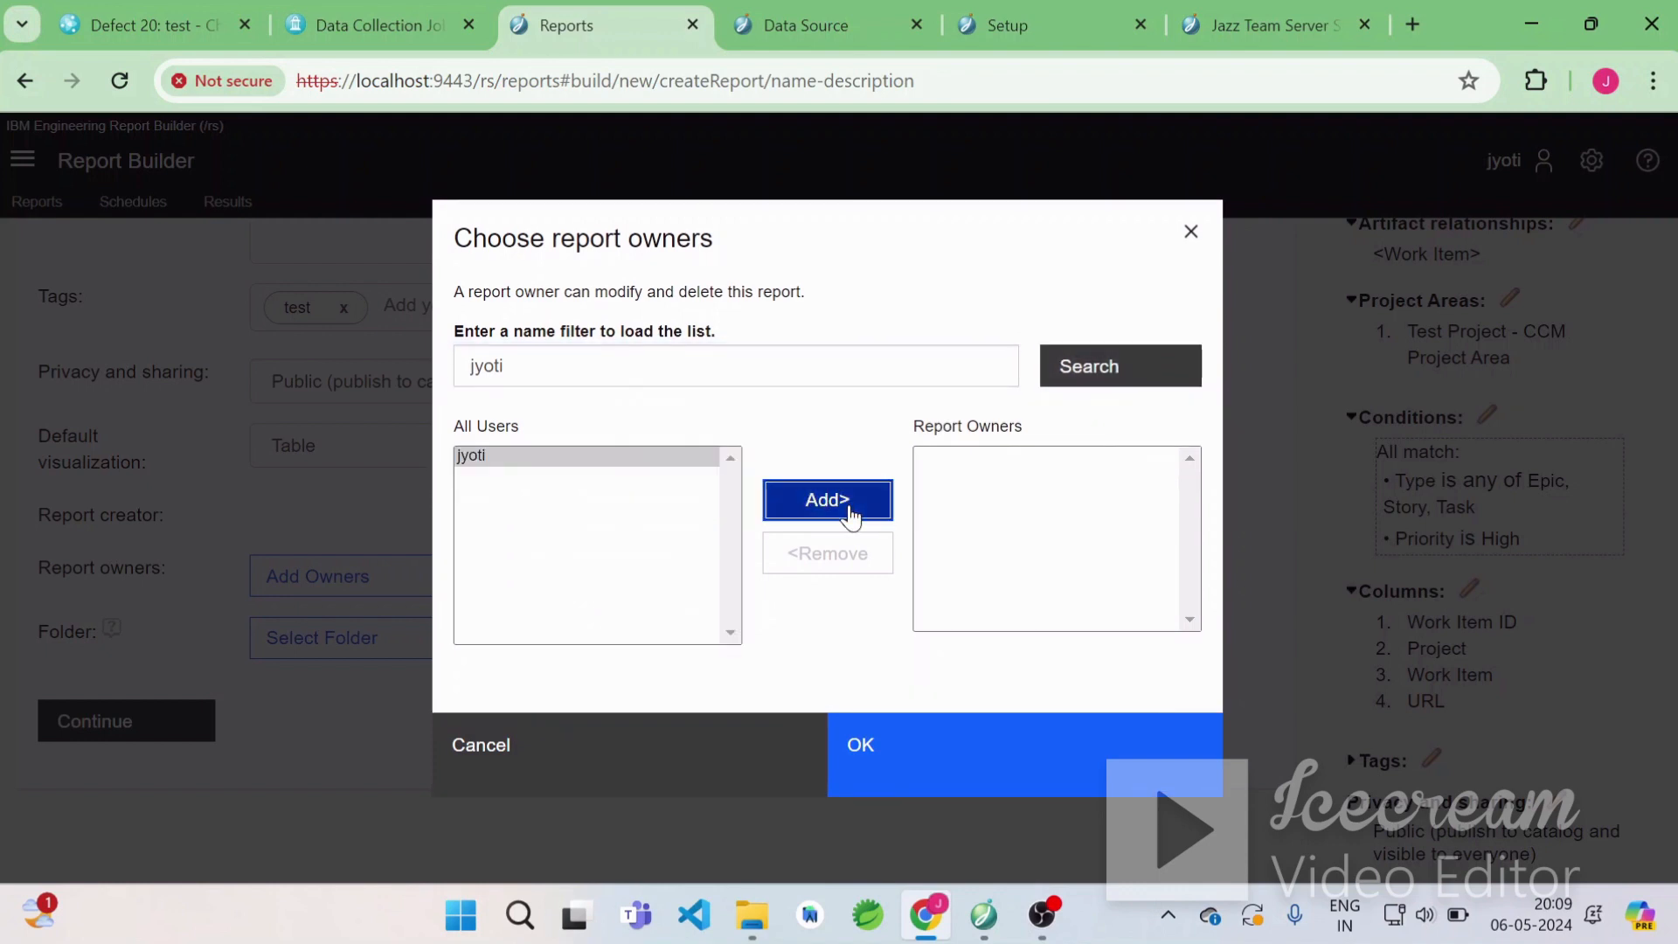
{"action": "left_click", "coordinate": [844, 514]}
{"action": "left_click", "coordinate": [918, 772]}
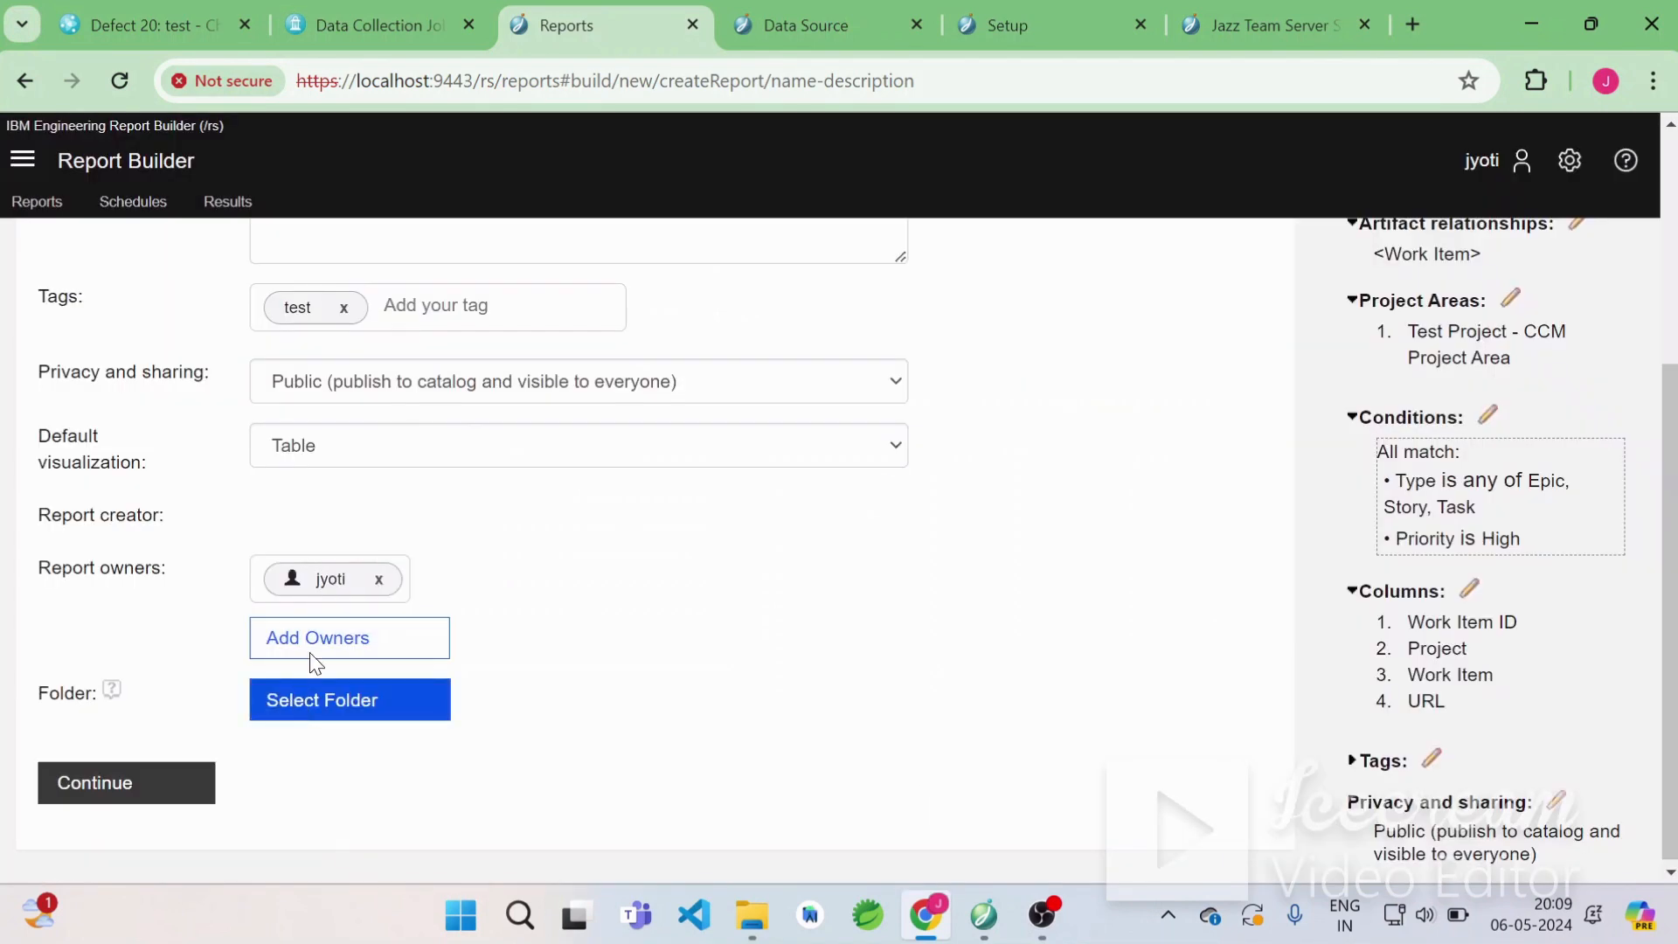
Place the report in the root folder and continue to run the report.
{"action": "left_click", "coordinate": [298, 709]}
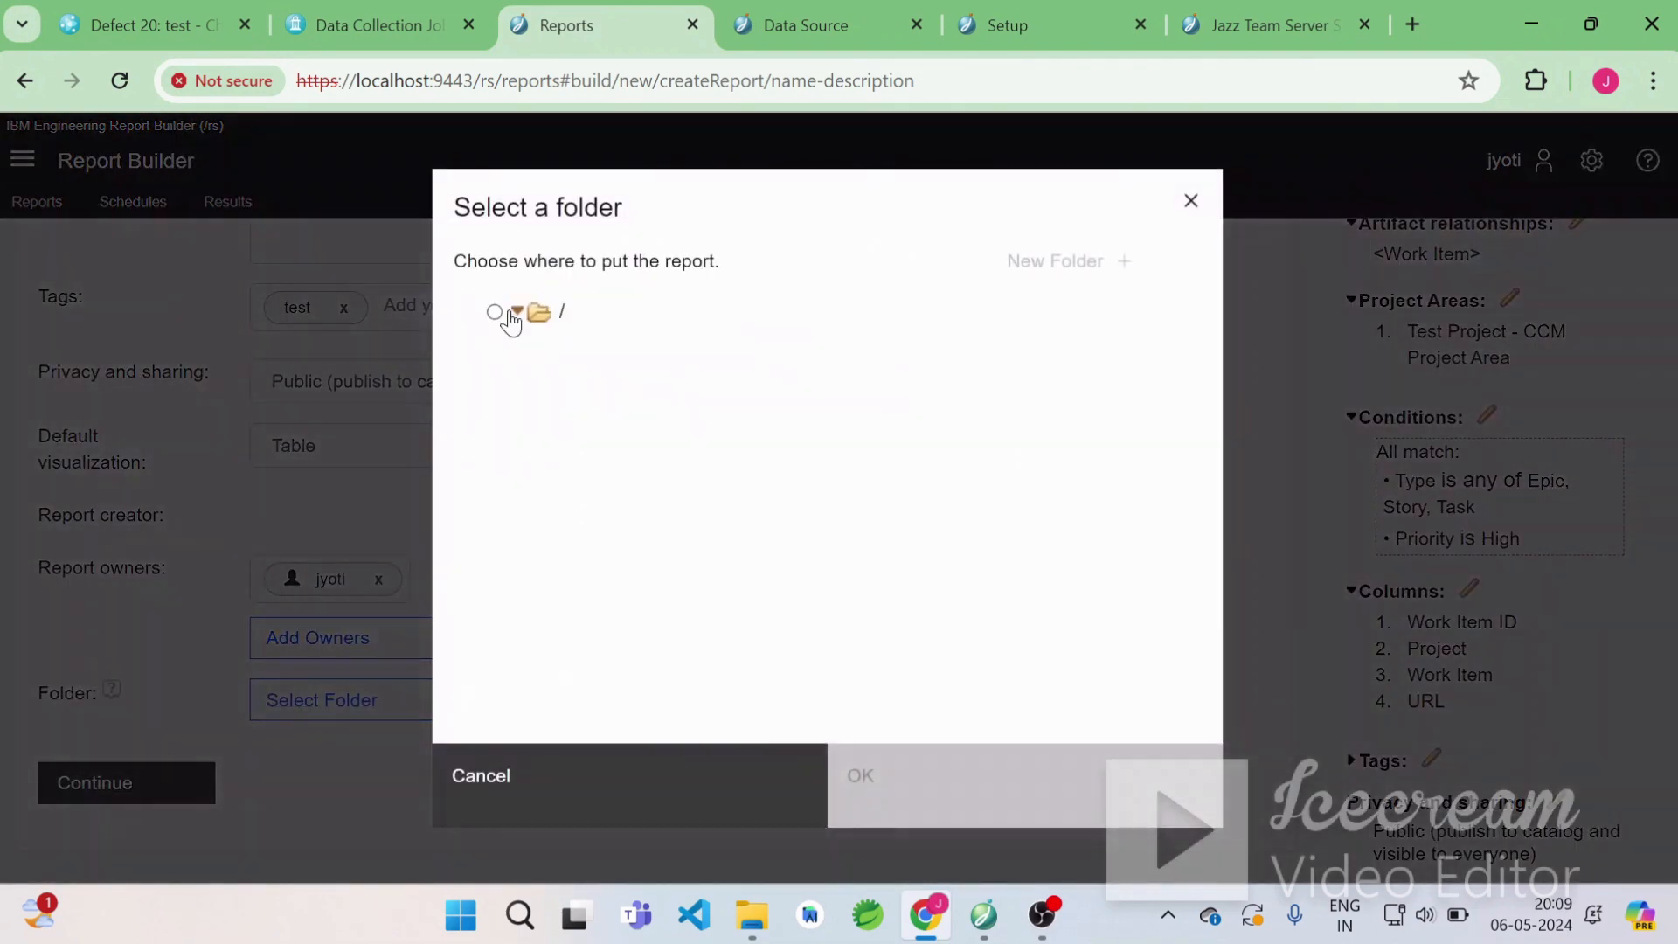
{"action": "left_click", "coordinate": [494, 313]}
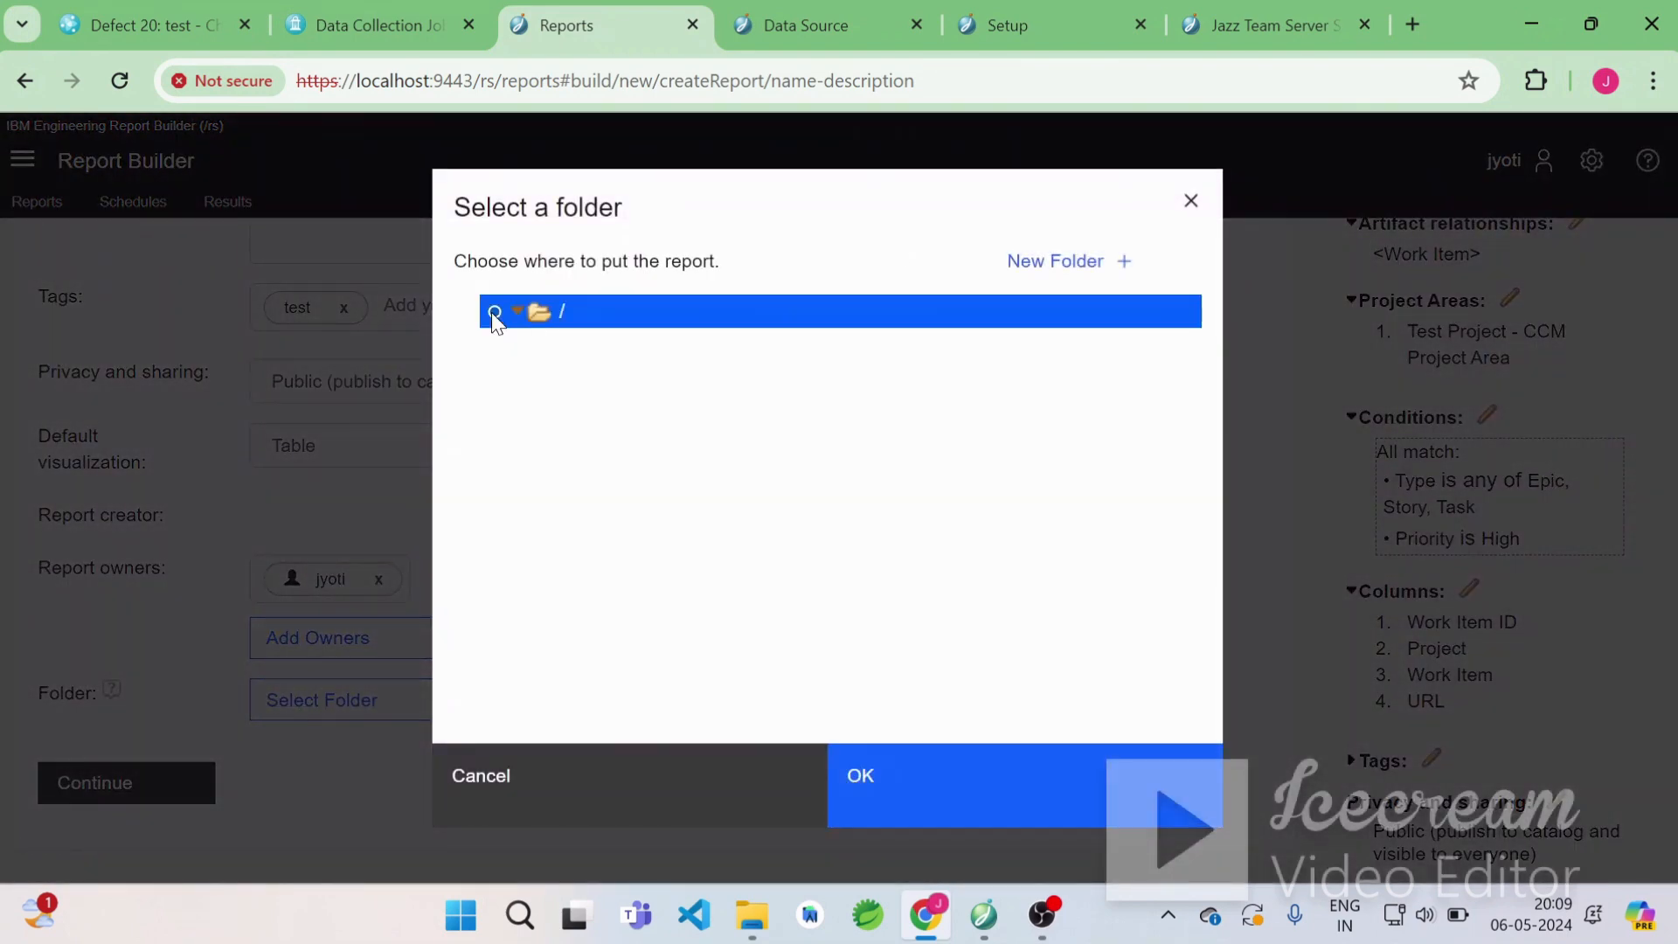
{"action": "left_click", "coordinate": [909, 793]}
{"action": "scroll", "coordinate": [794, 686], "scroll_direction": "down", "scroll_amount": 1}
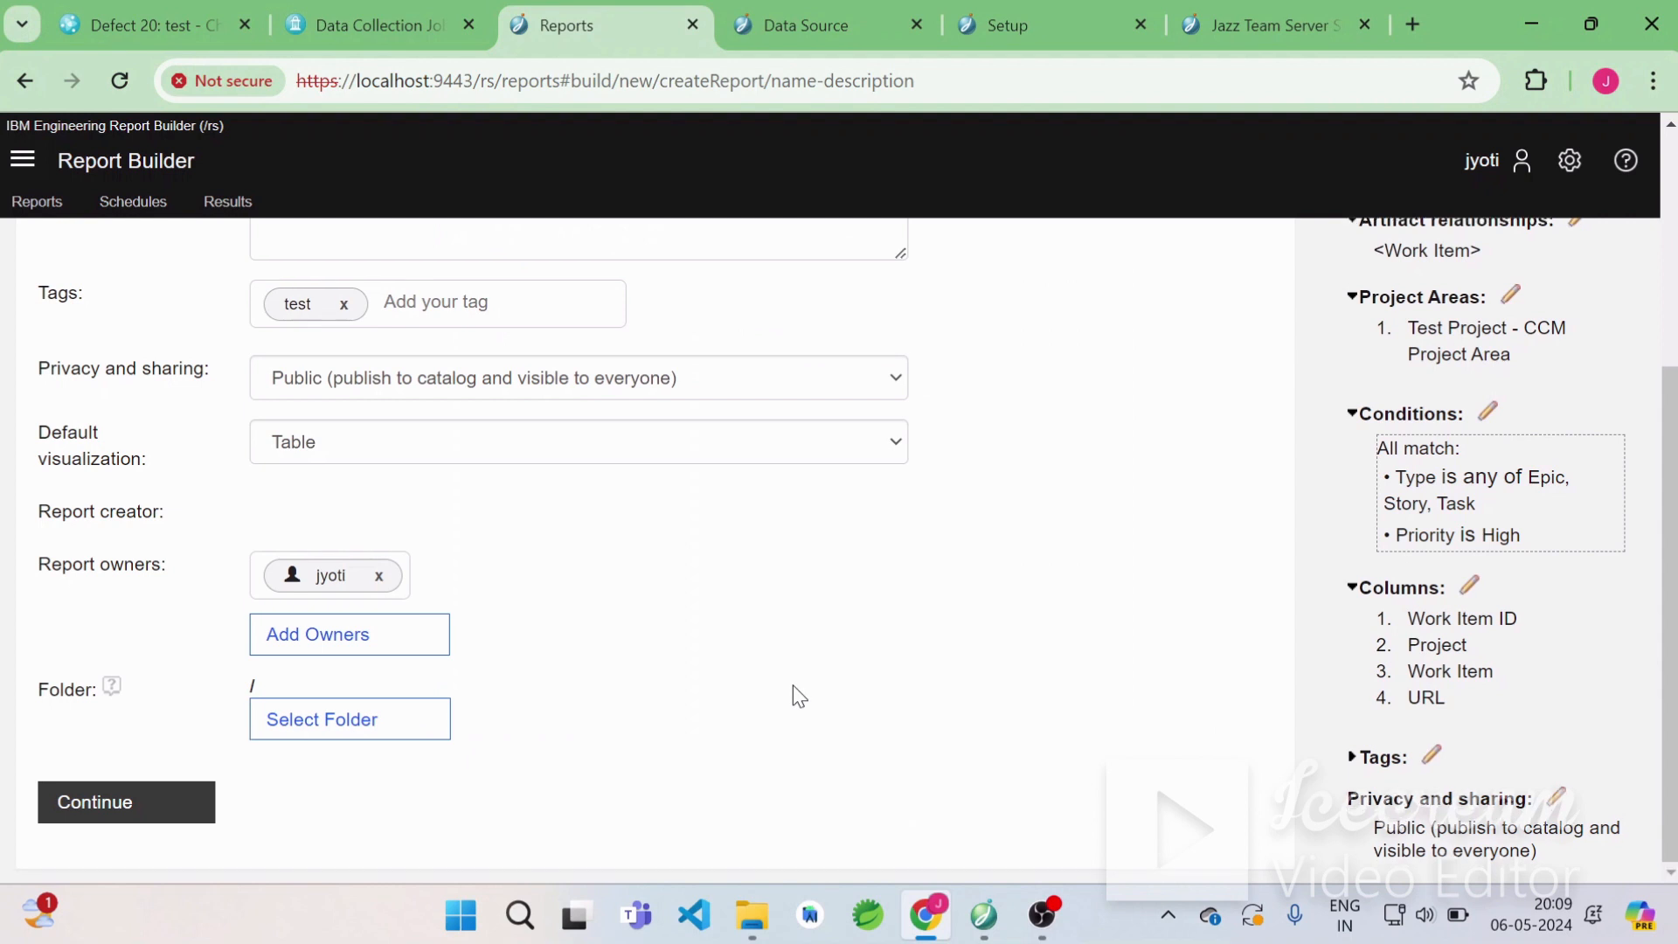
{"action": "left_click", "coordinate": [192, 800]}
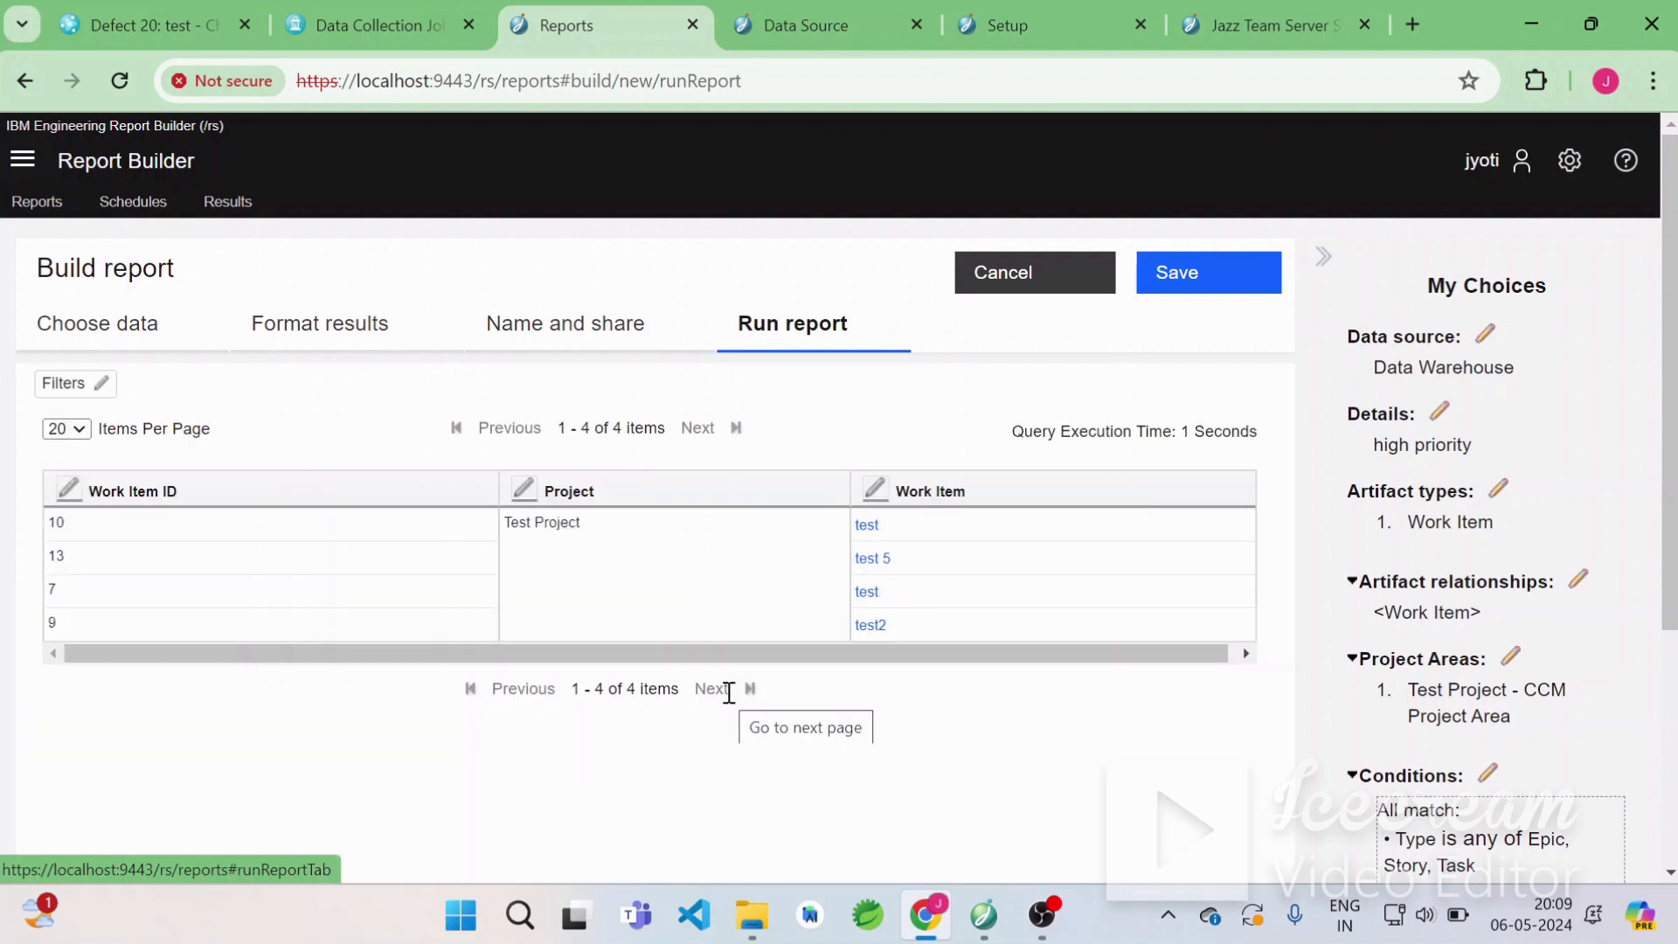
Save the high priority report.
{"action": "left_click", "coordinate": [1239, 293]}
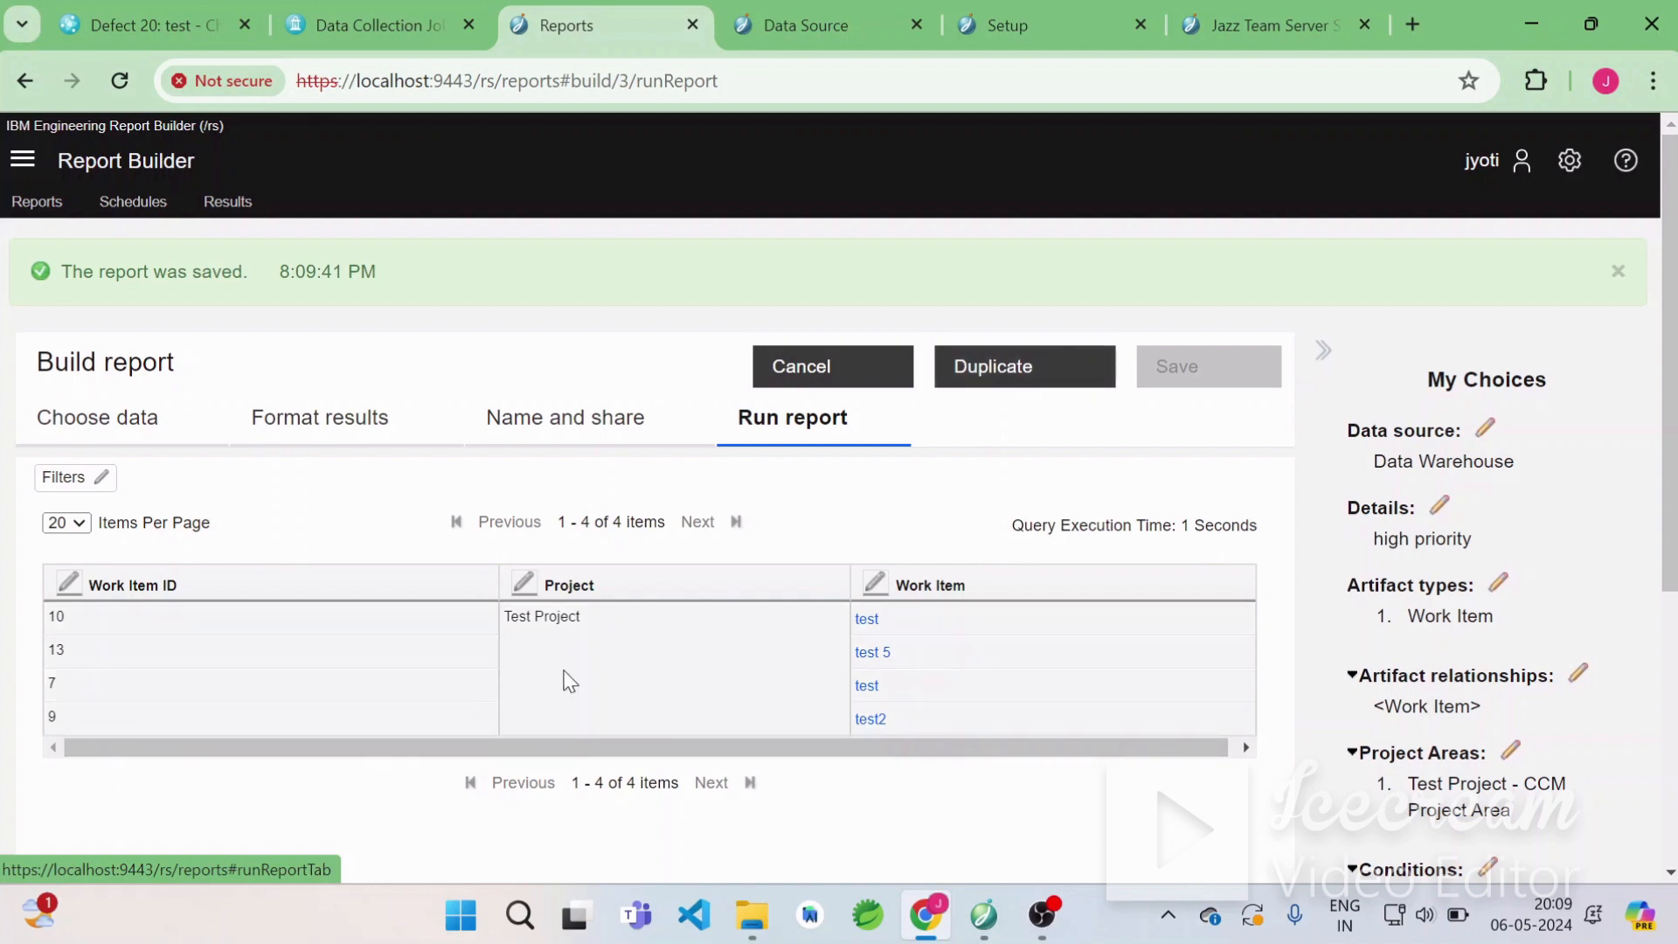
{"action": "scroll", "coordinate": [385, 698], "scroll_direction": "down", "scroll_amount": 2}
{"action": "scroll", "coordinate": [385, 698], "scroll_direction": "up", "scroll_amount": 1}
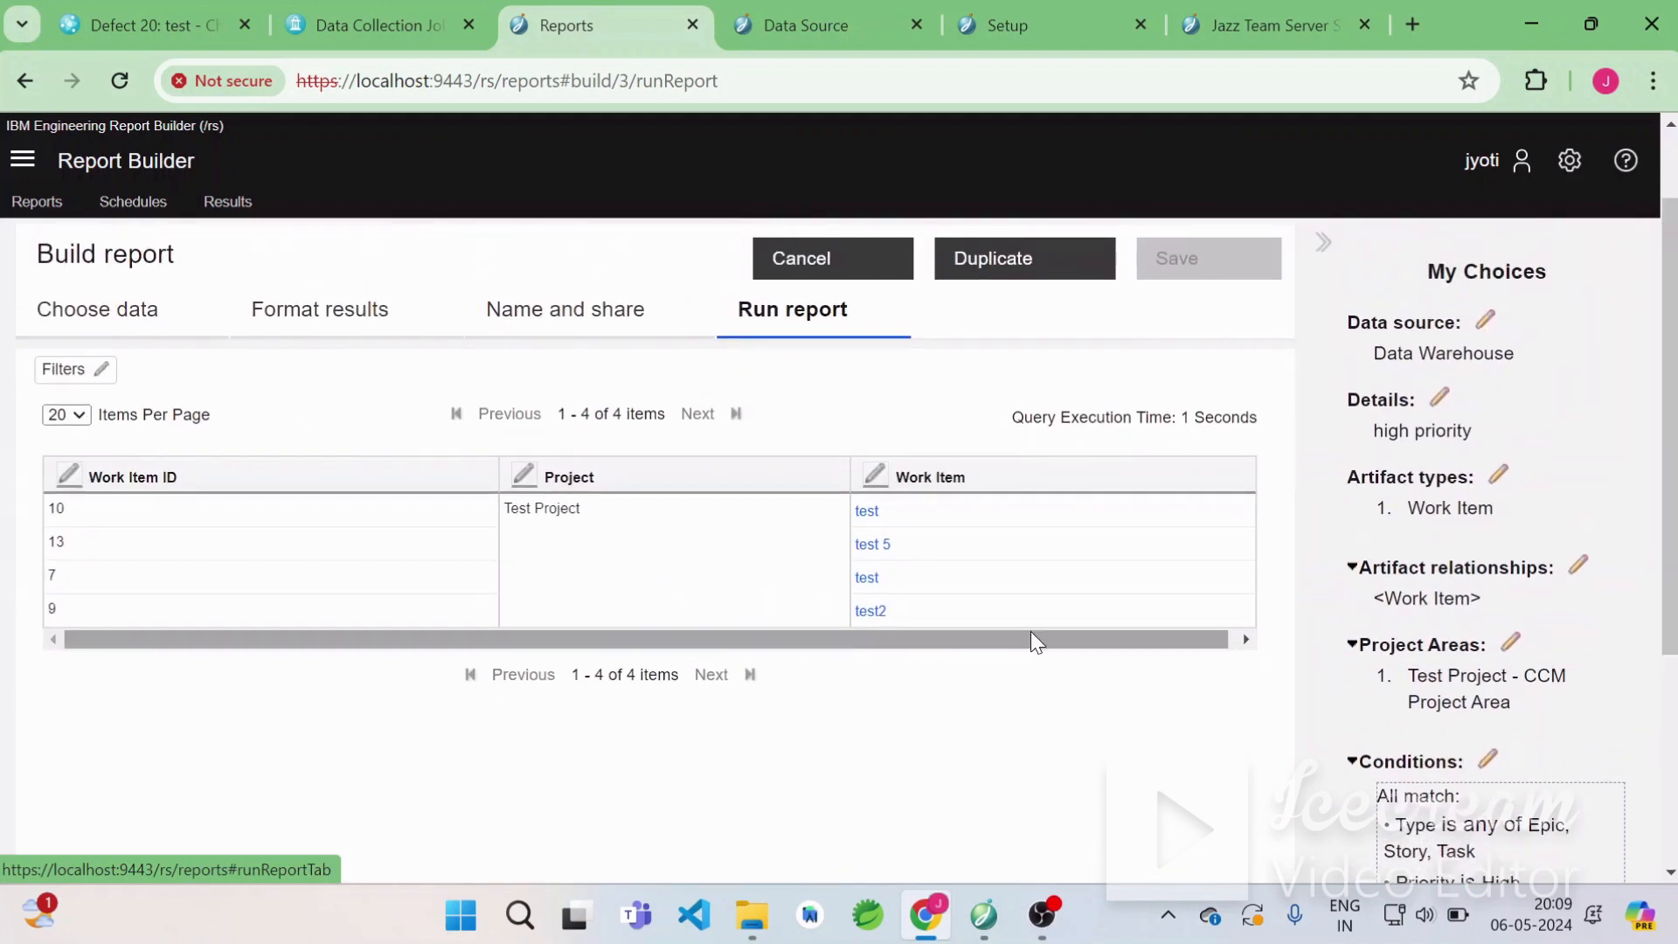
{"action": "scroll", "coordinate": [1030, 631], "scroll_direction": "right", "scroll_amount": 1}
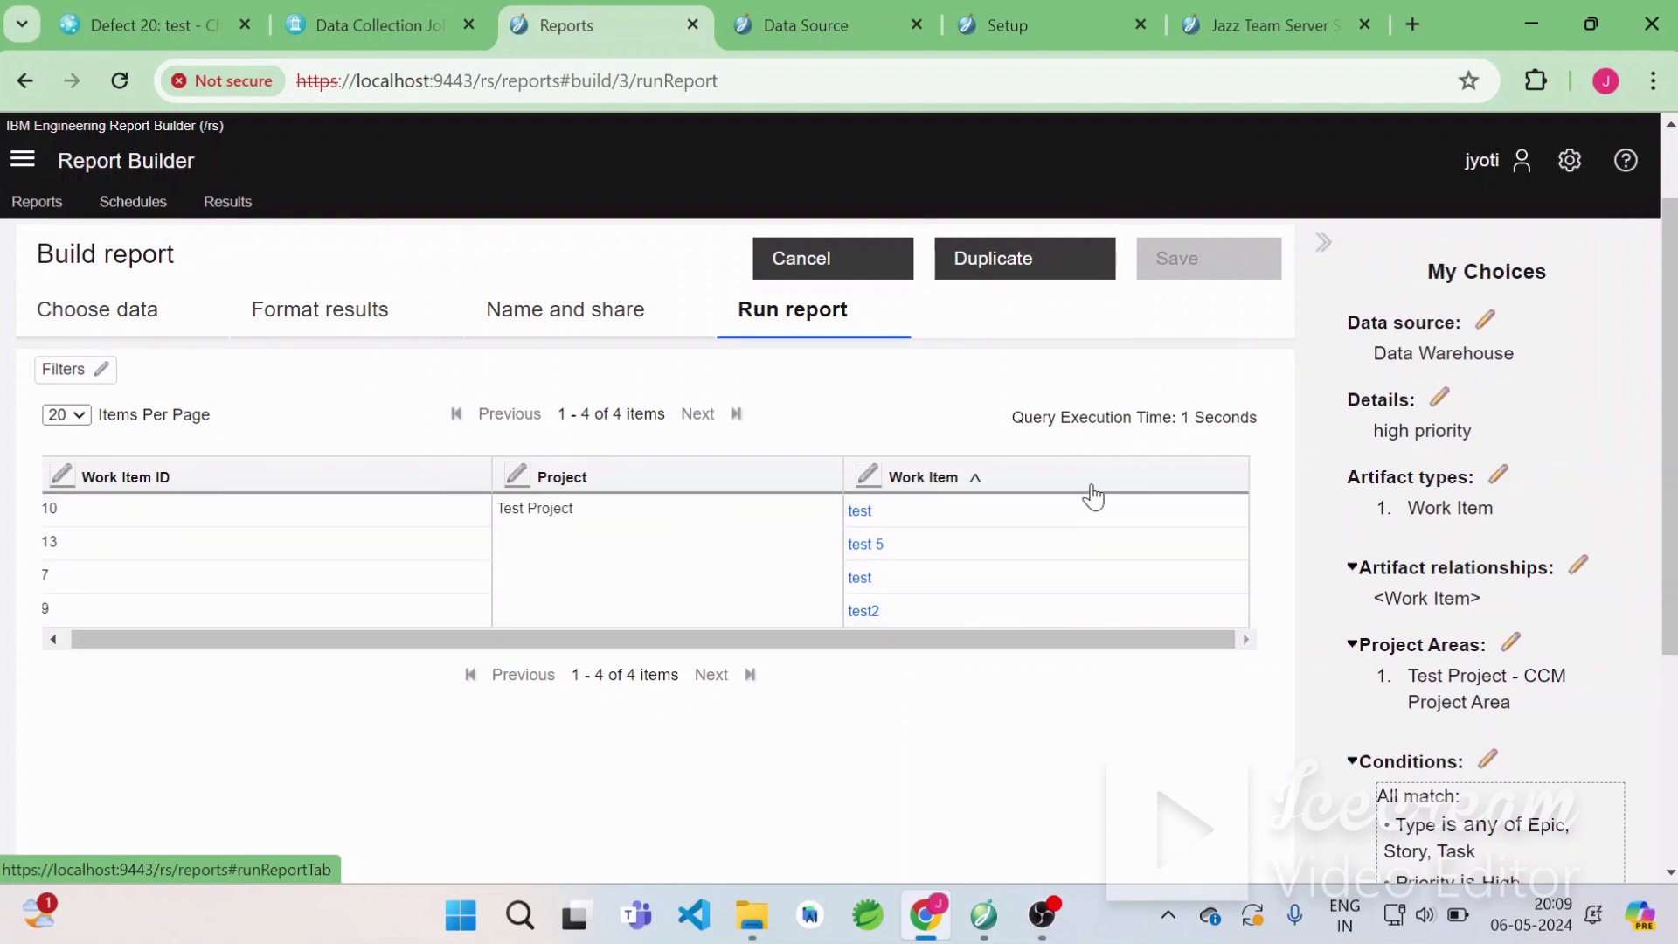
Open the saved high priority report from the test tag group in My reports for editing.
{"action": "left_click", "coordinate": [109, 330]}
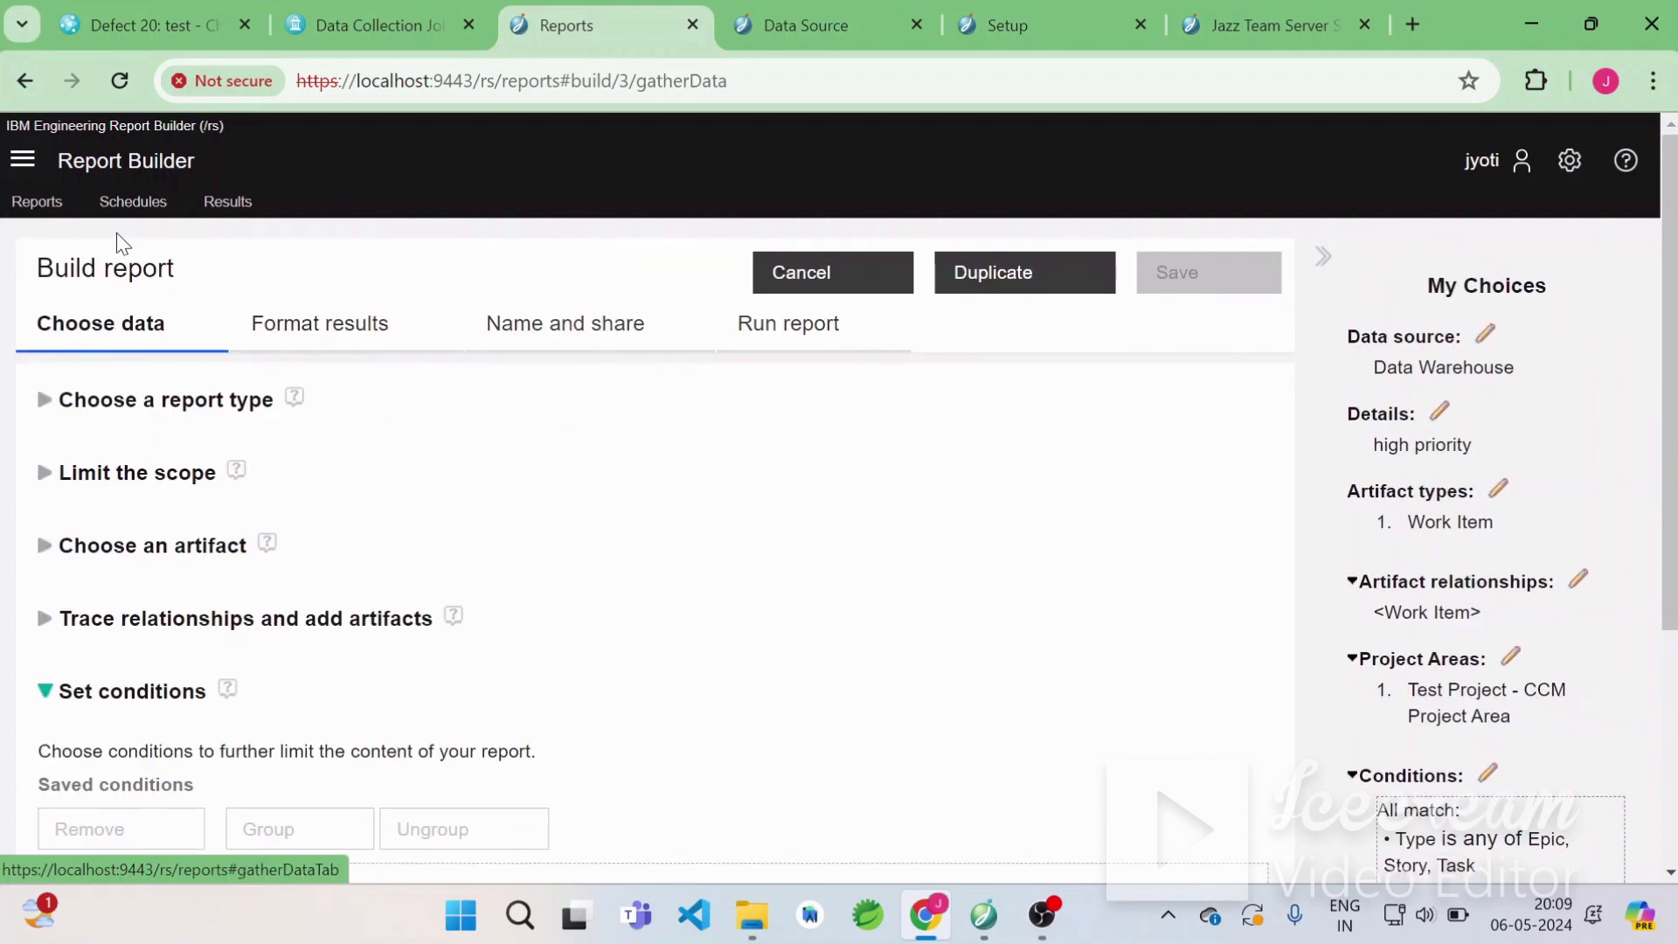
{"action": "left_click", "coordinate": [43, 216]}
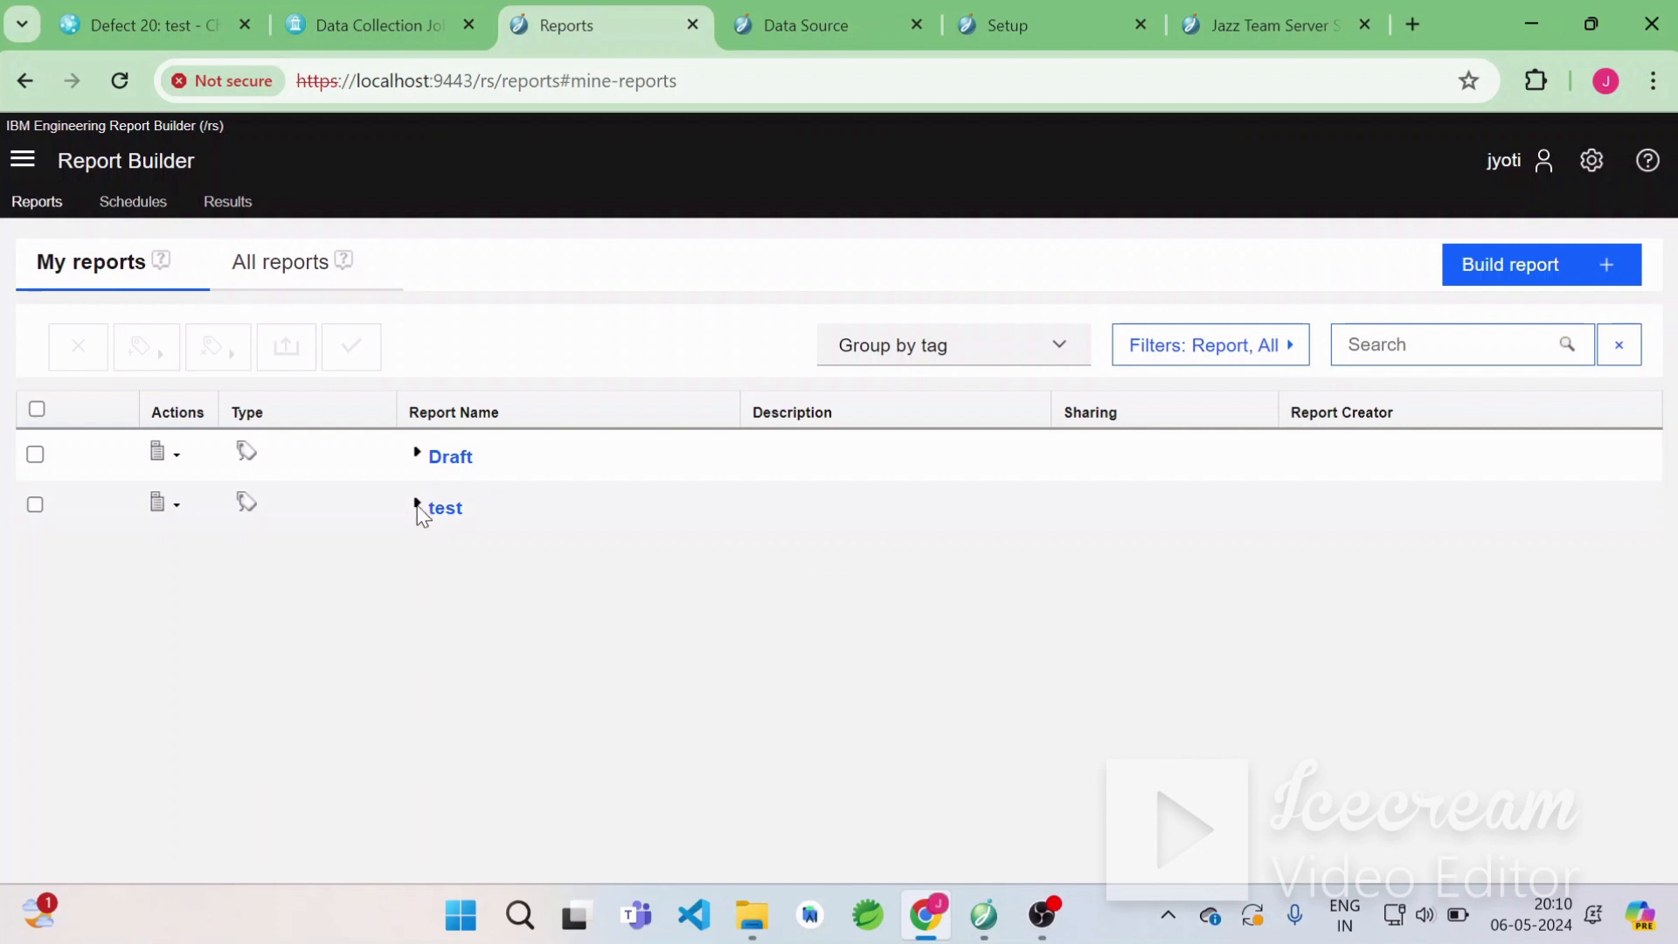
{"action": "left_click", "coordinate": [417, 505]}
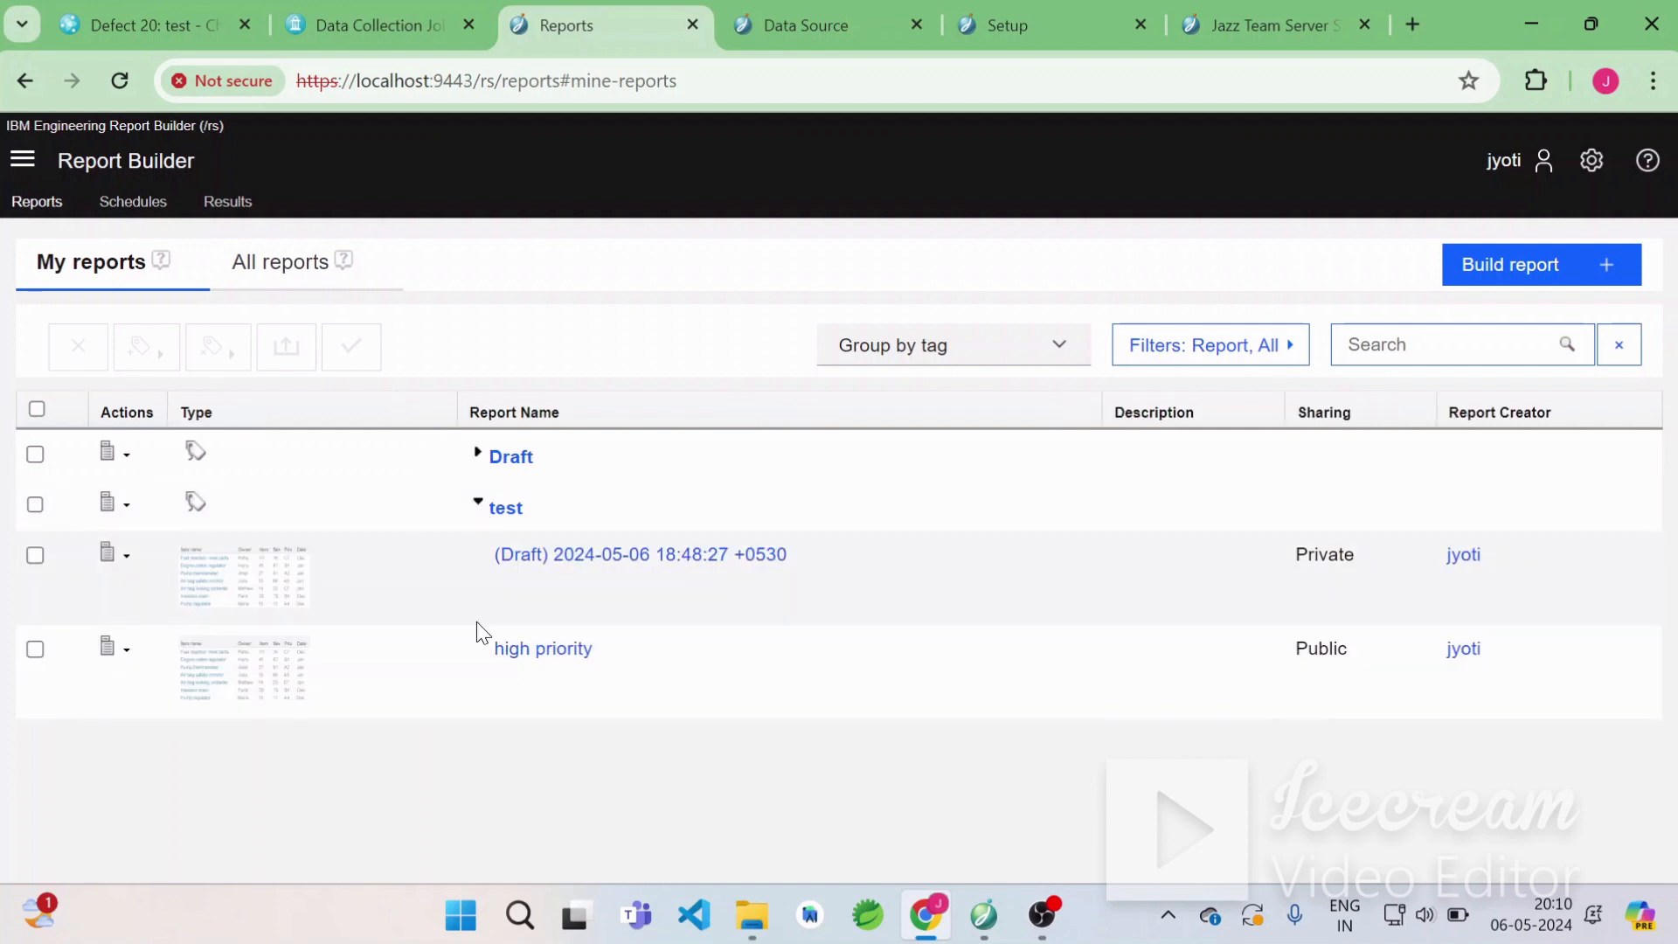
{"action": "left_click", "coordinate": [538, 663]}
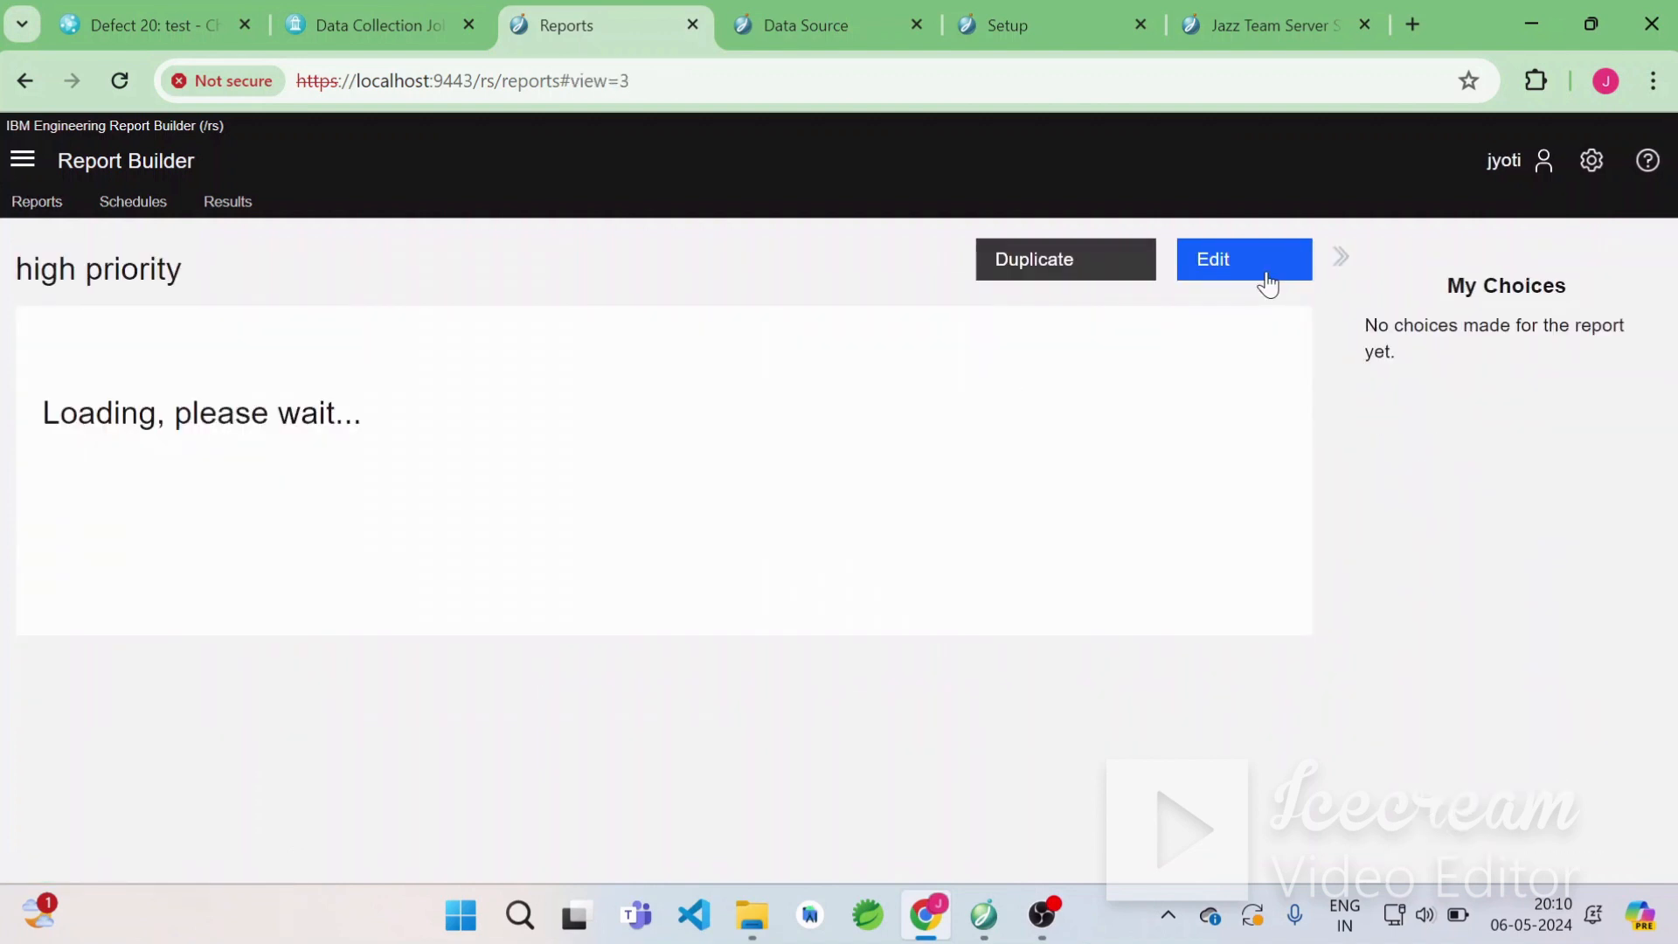
{"action": "left_click", "coordinate": [1267, 280]}
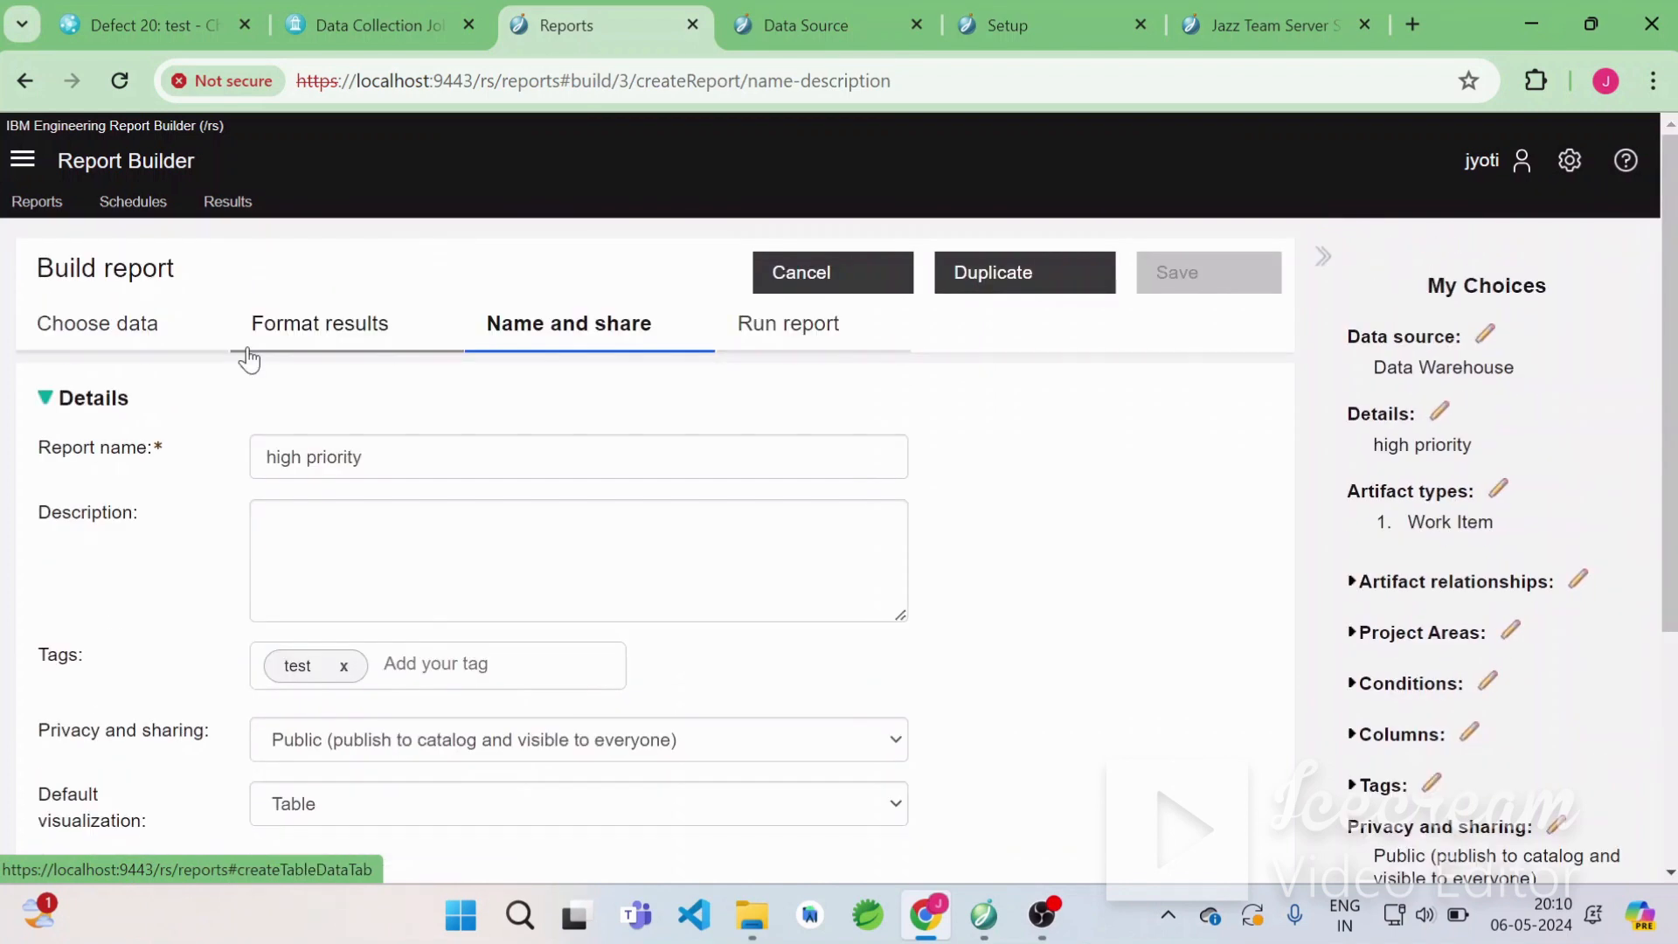
Add the Type attribute as a new report column and sort it ascending.
{"action": "left_click", "coordinate": [319, 325]}
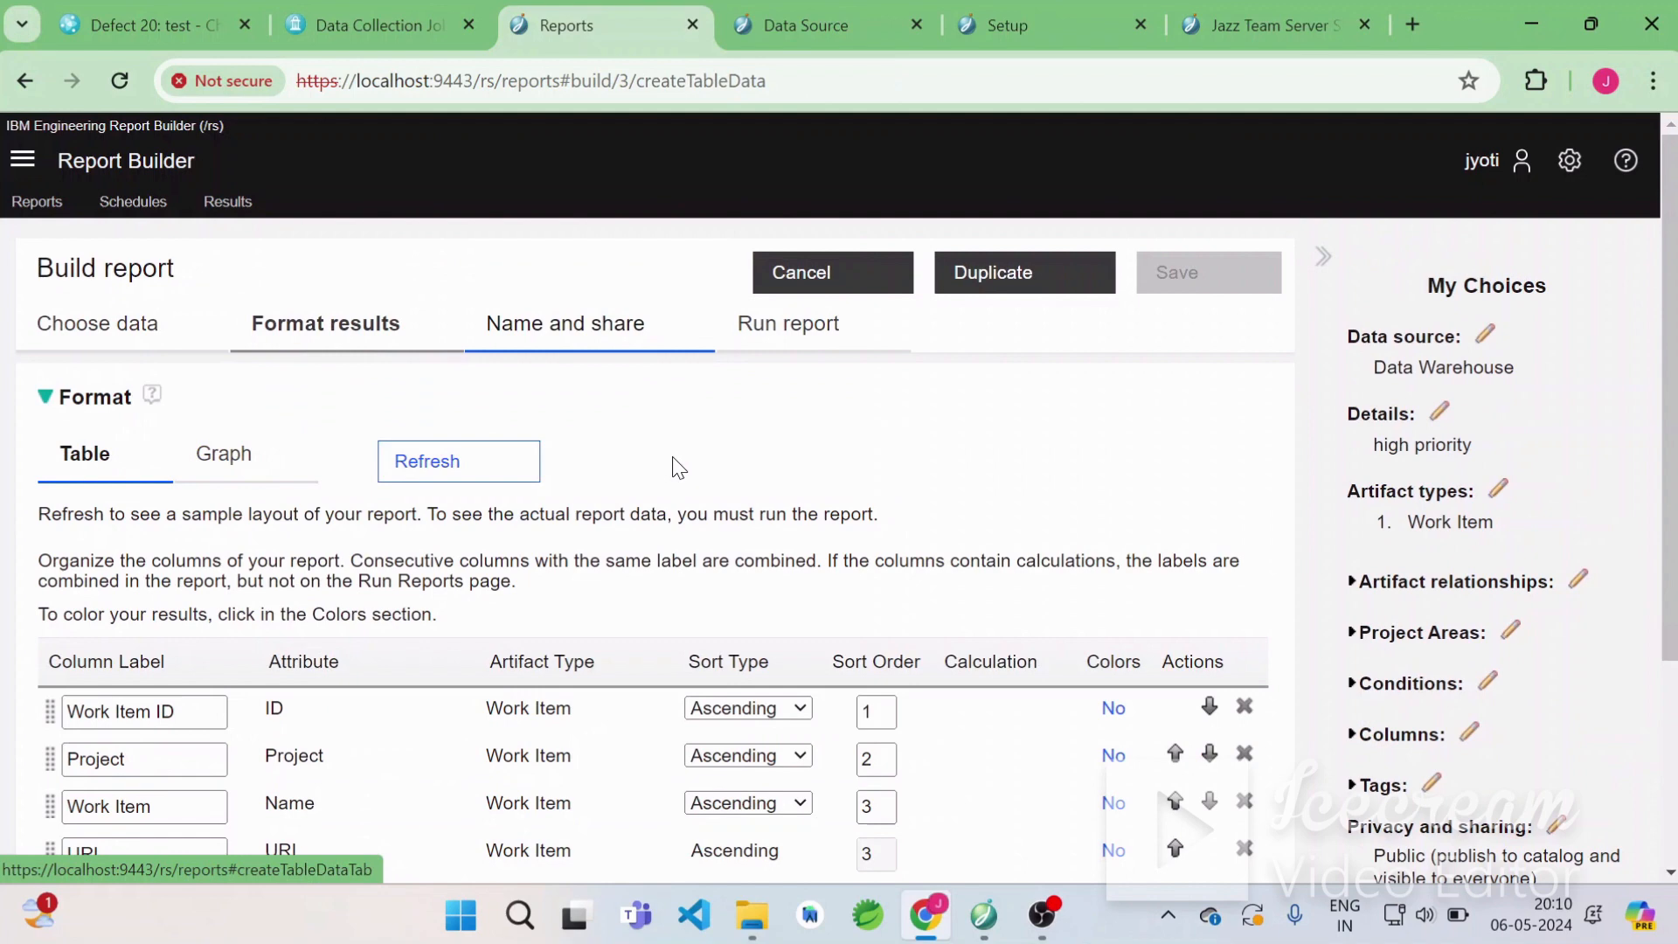
{"action": "scroll", "coordinate": [679, 468], "scroll_direction": "down", "scroll_amount": 3}
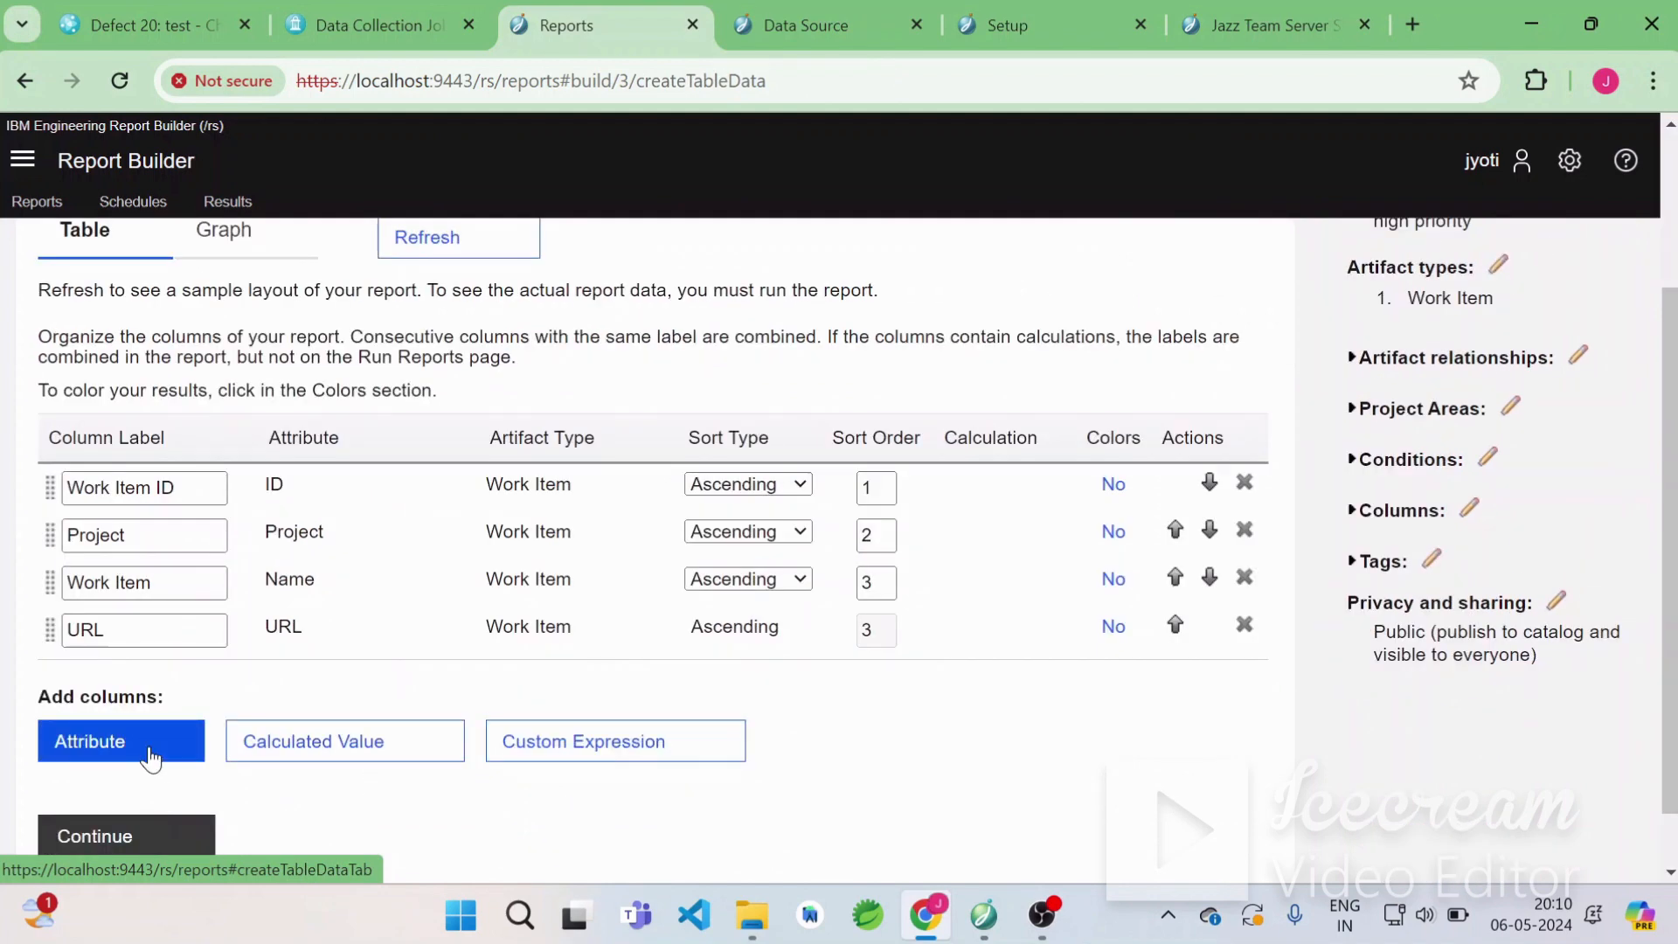
{"action": "left_click", "coordinate": [150, 759]}
{"action": "type", "text": "typ"}
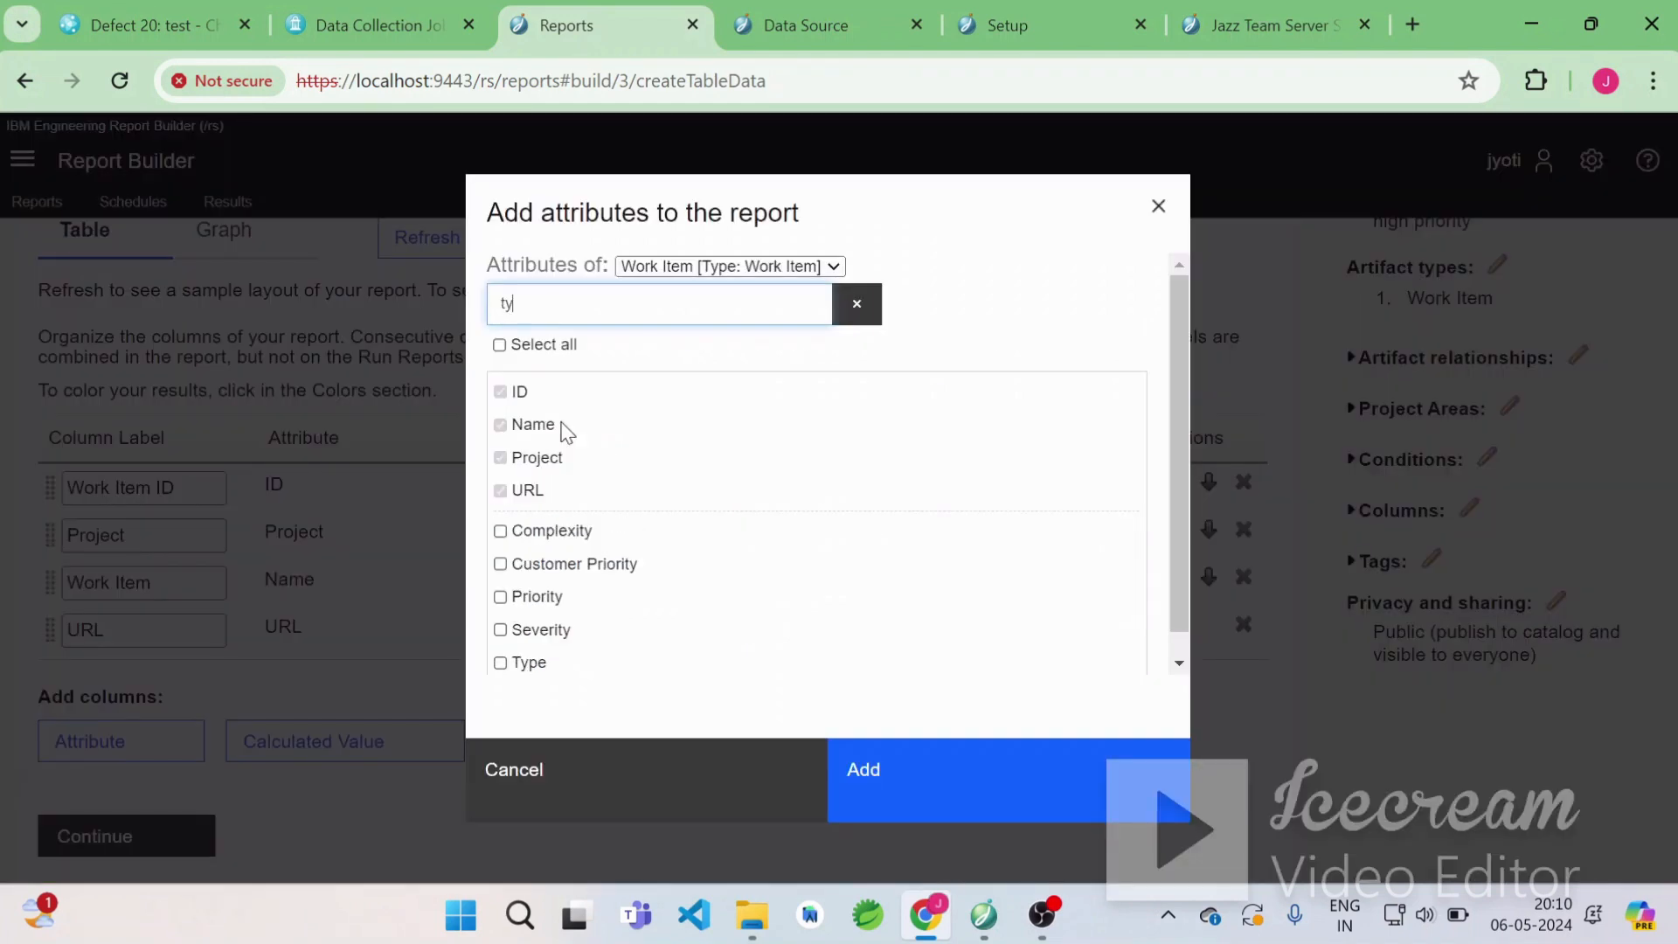
{"action": "type", "text": "e"}
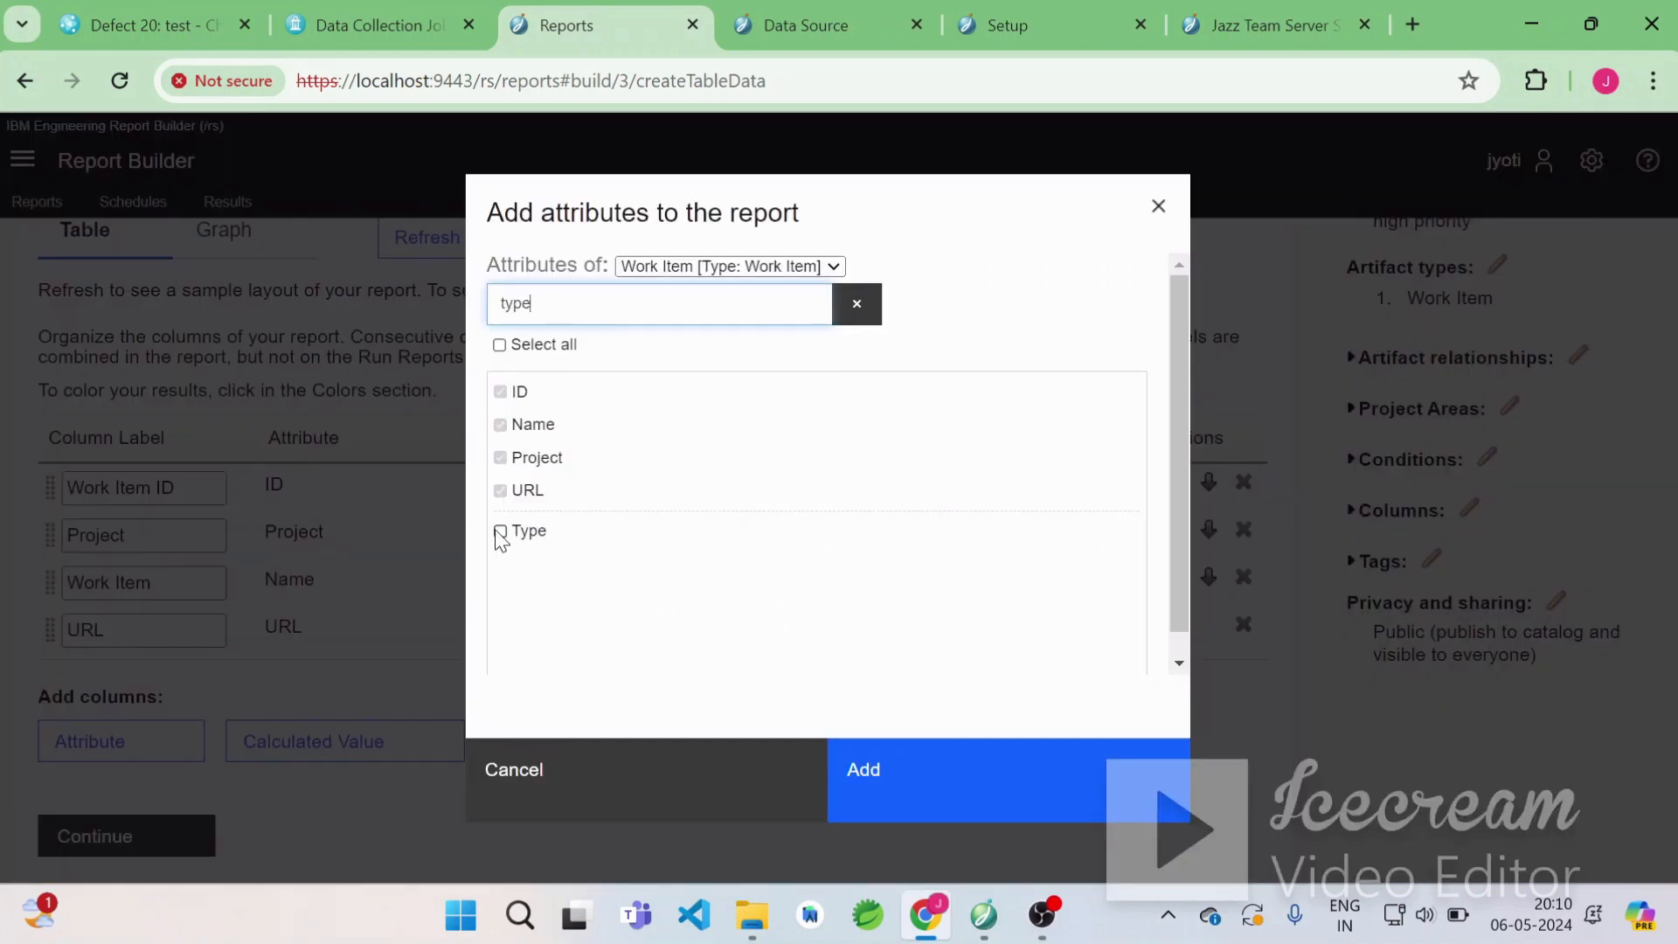
{"action": "left_click", "coordinate": [500, 532]}
{"action": "left_click", "coordinate": [958, 787]}
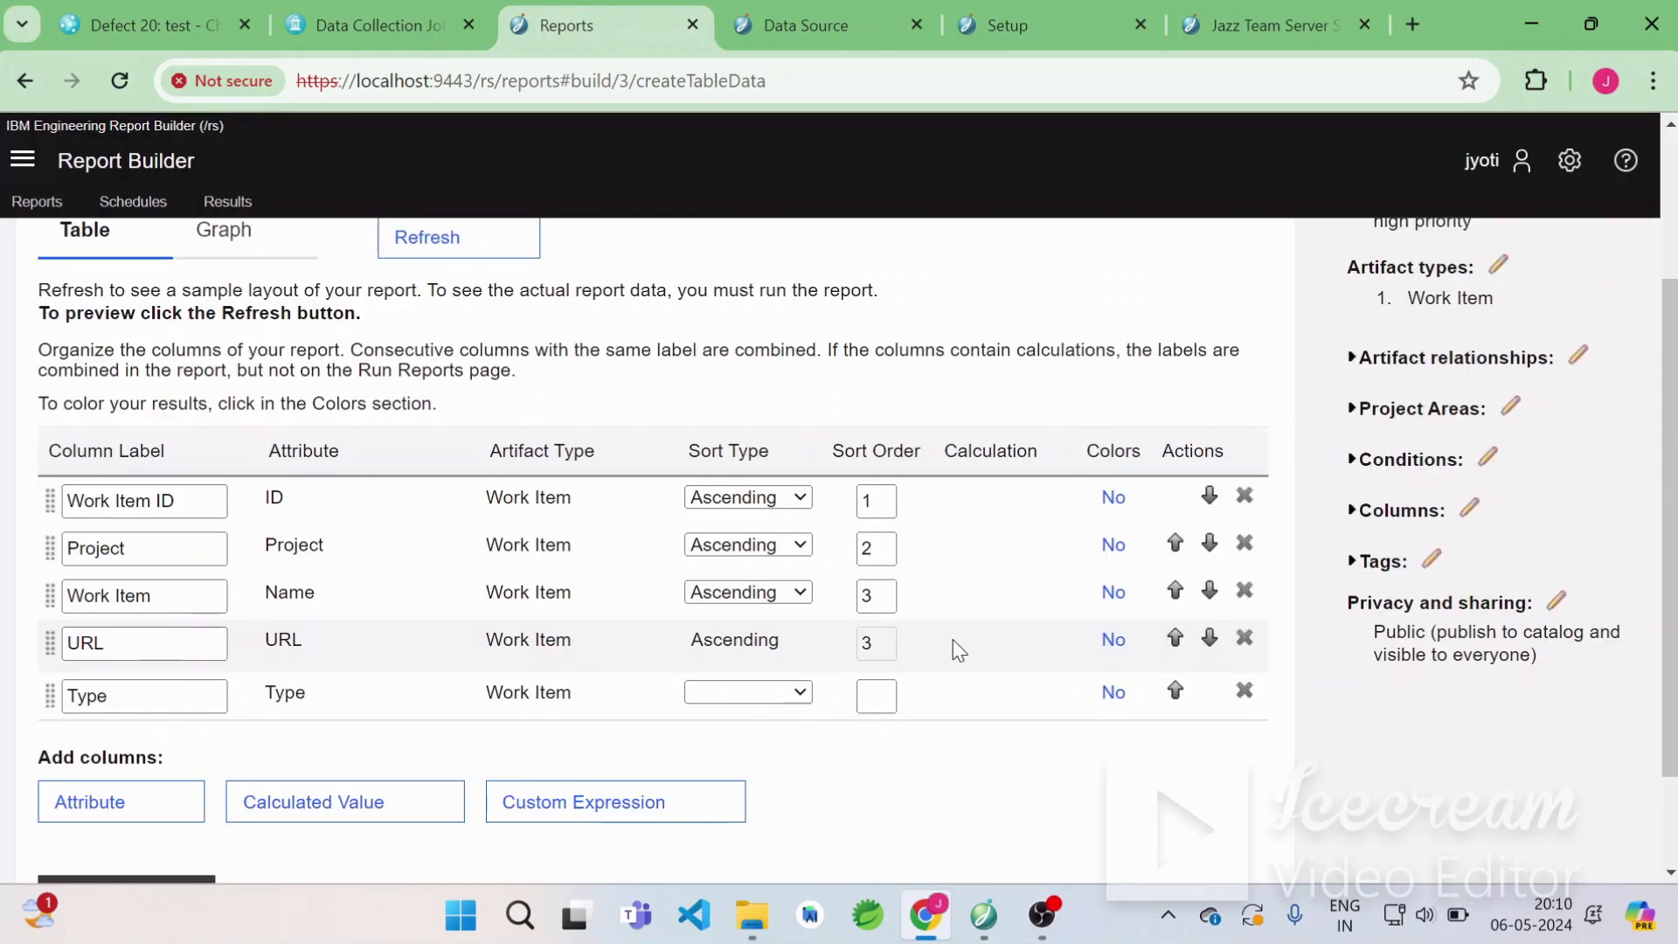
{"action": "left_click", "coordinate": [695, 693]}
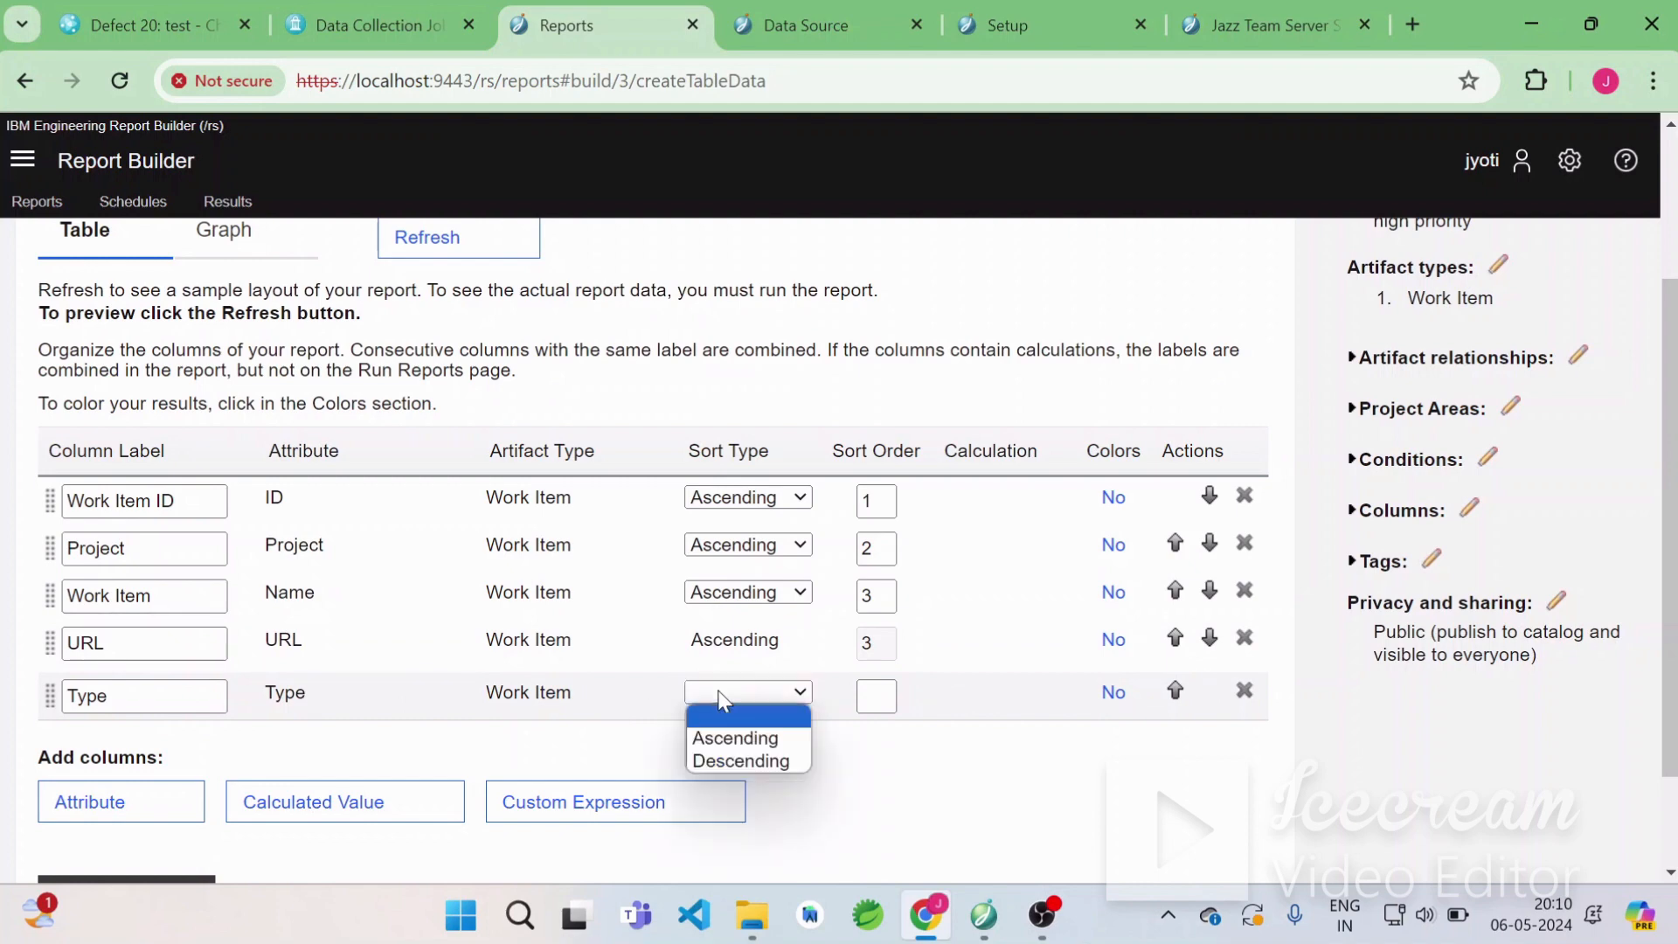
{"action": "left_click", "coordinate": [737, 739]}
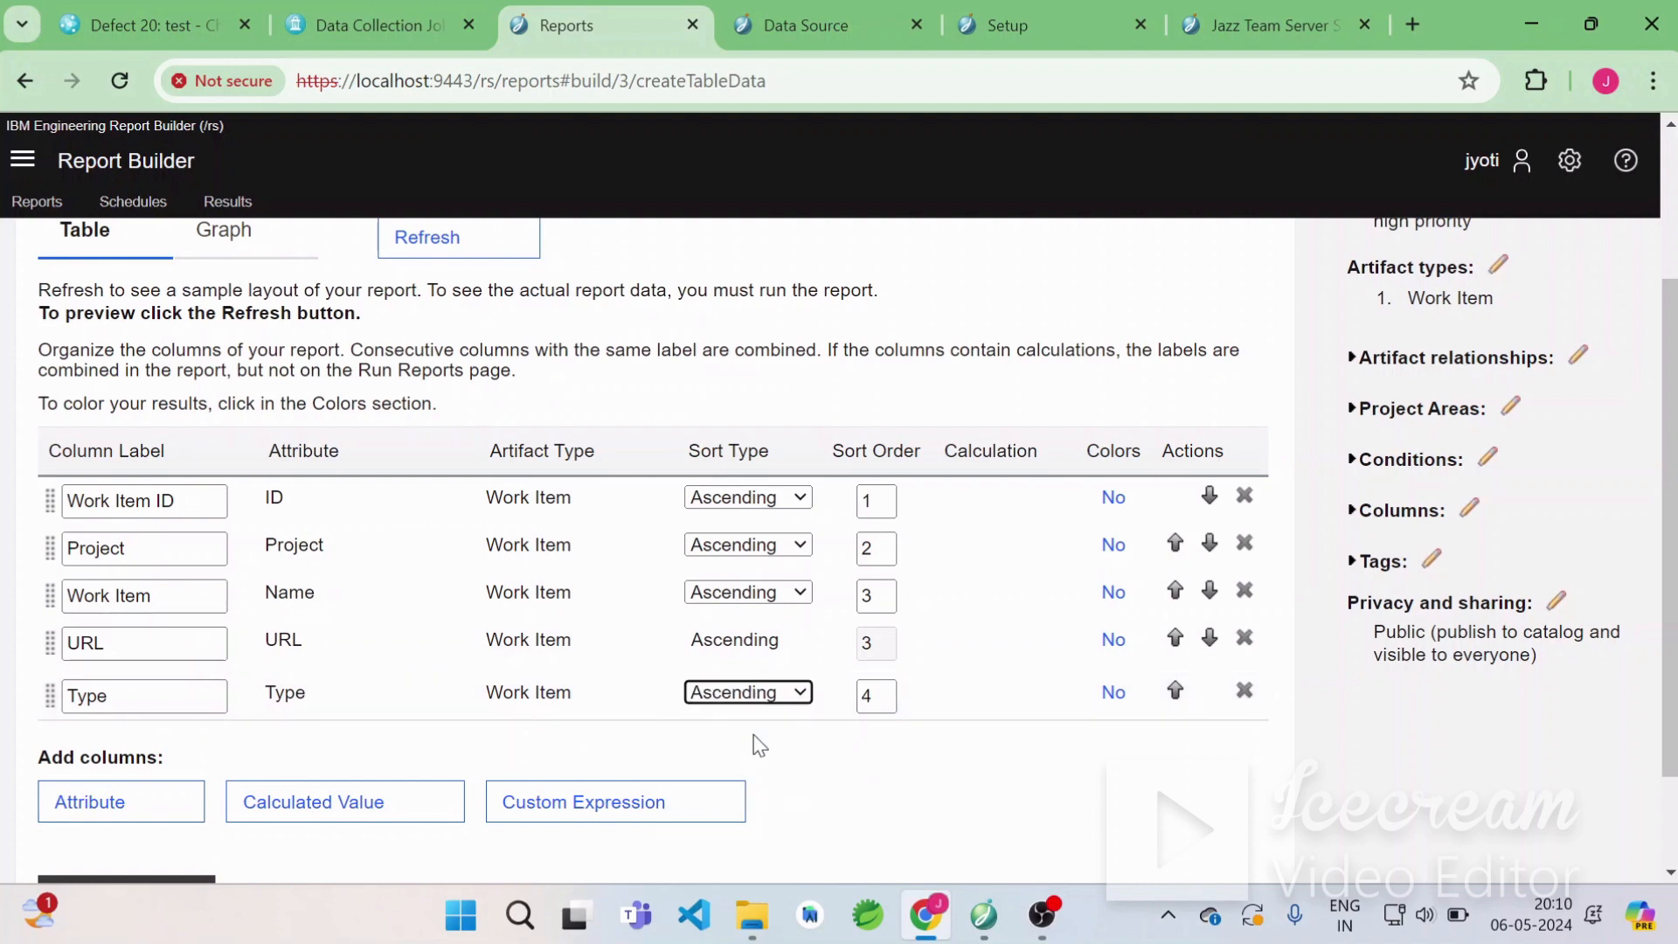
Continue through to running the updated report and save it.
{"action": "scroll", "coordinate": [268, 737], "scroll_direction": "down", "scroll_amount": 2}
{"action": "left_click", "coordinate": [128, 783]}
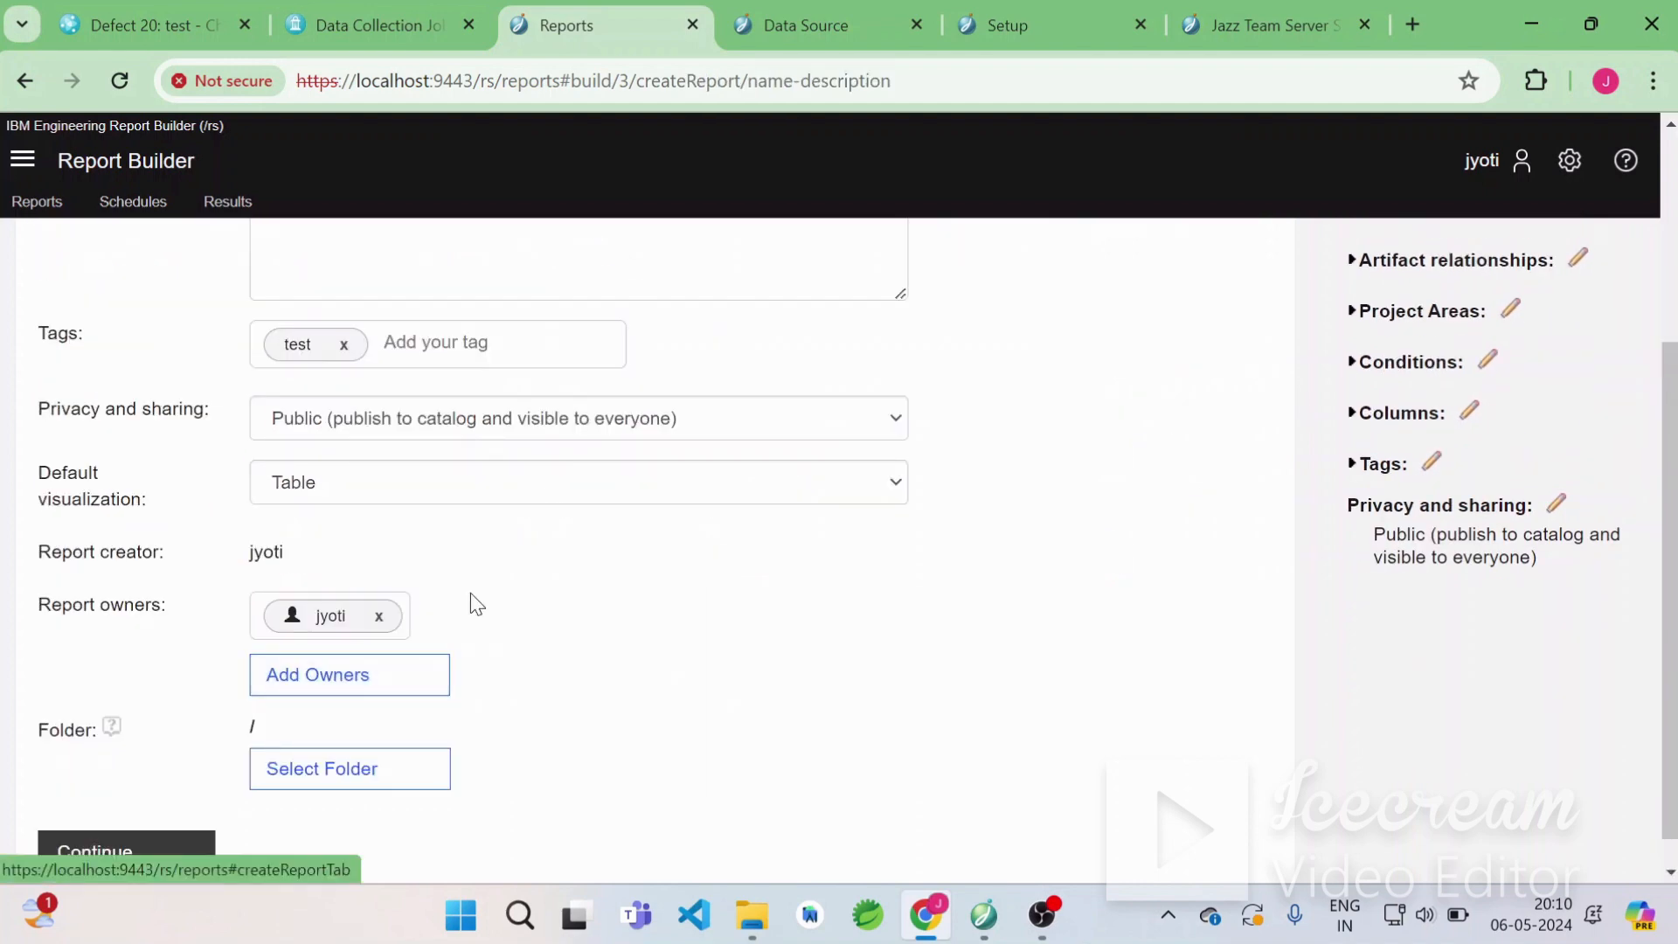
{"action": "scroll", "coordinate": [465, 608], "scroll_direction": "down", "scroll_amount": 1}
{"action": "left_click", "coordinate": [172, 812]}
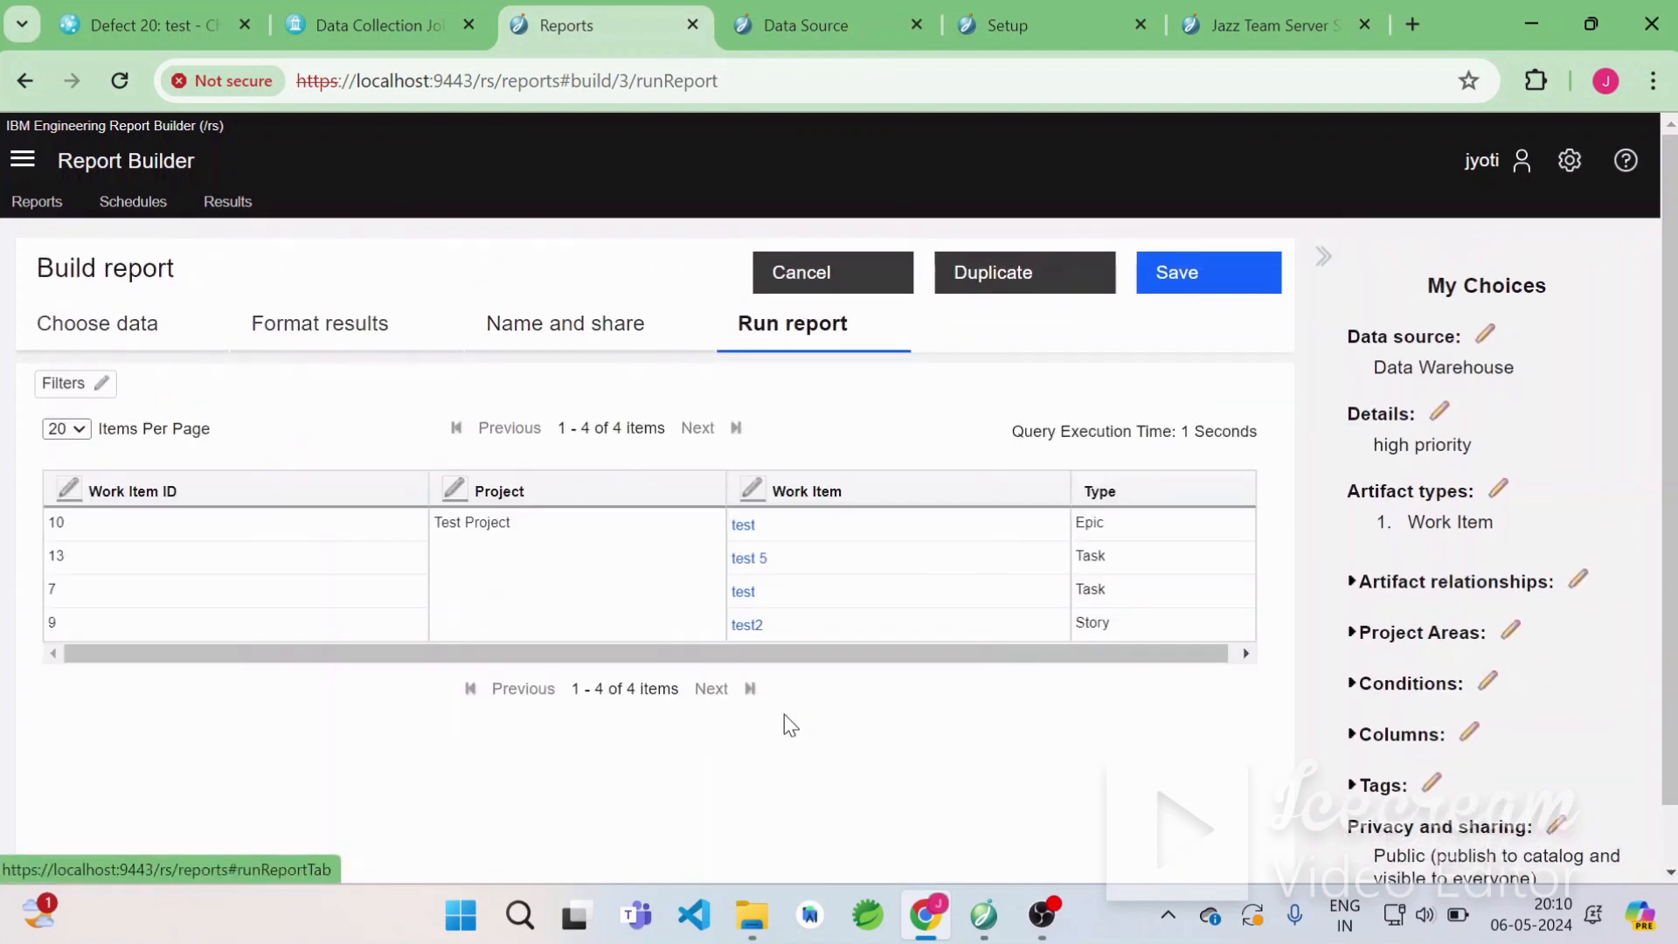
{"action": "scroll", "coordinate": [966, 609], "scroll_direction": "down", "scroll_amount": 1}
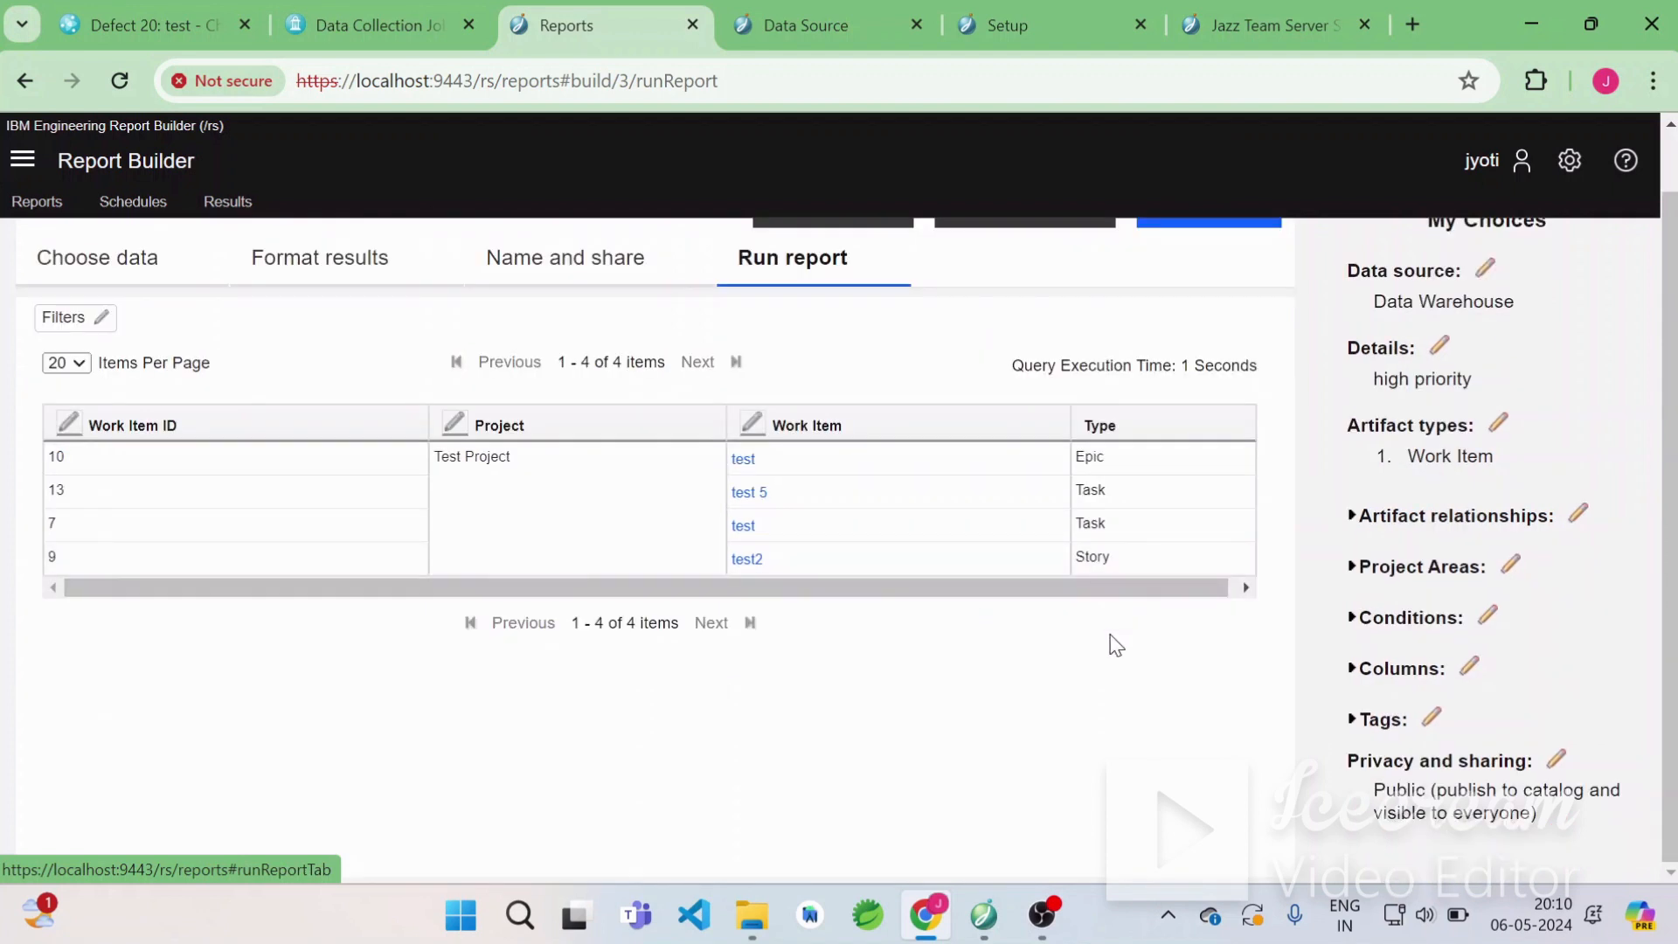
{"action": "scroll", "coordinate": [1108, 644], "scroll_direction": "up", "scroll_amount": 1}
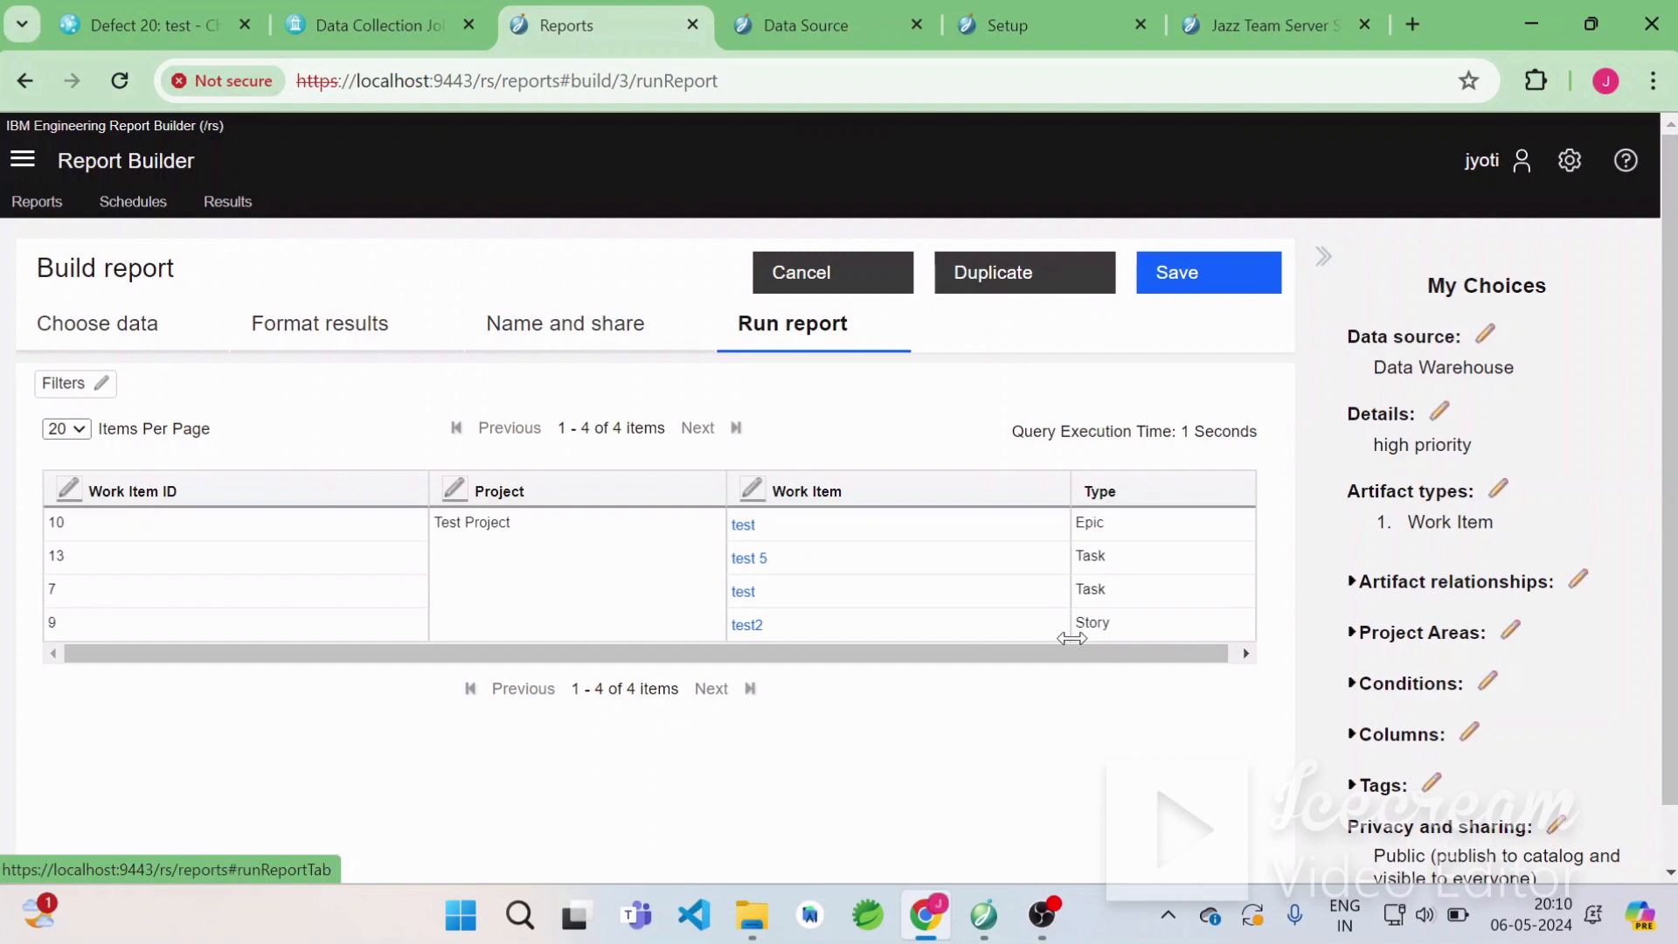
{"action": "left_click", "coordinate": [159, 26]}
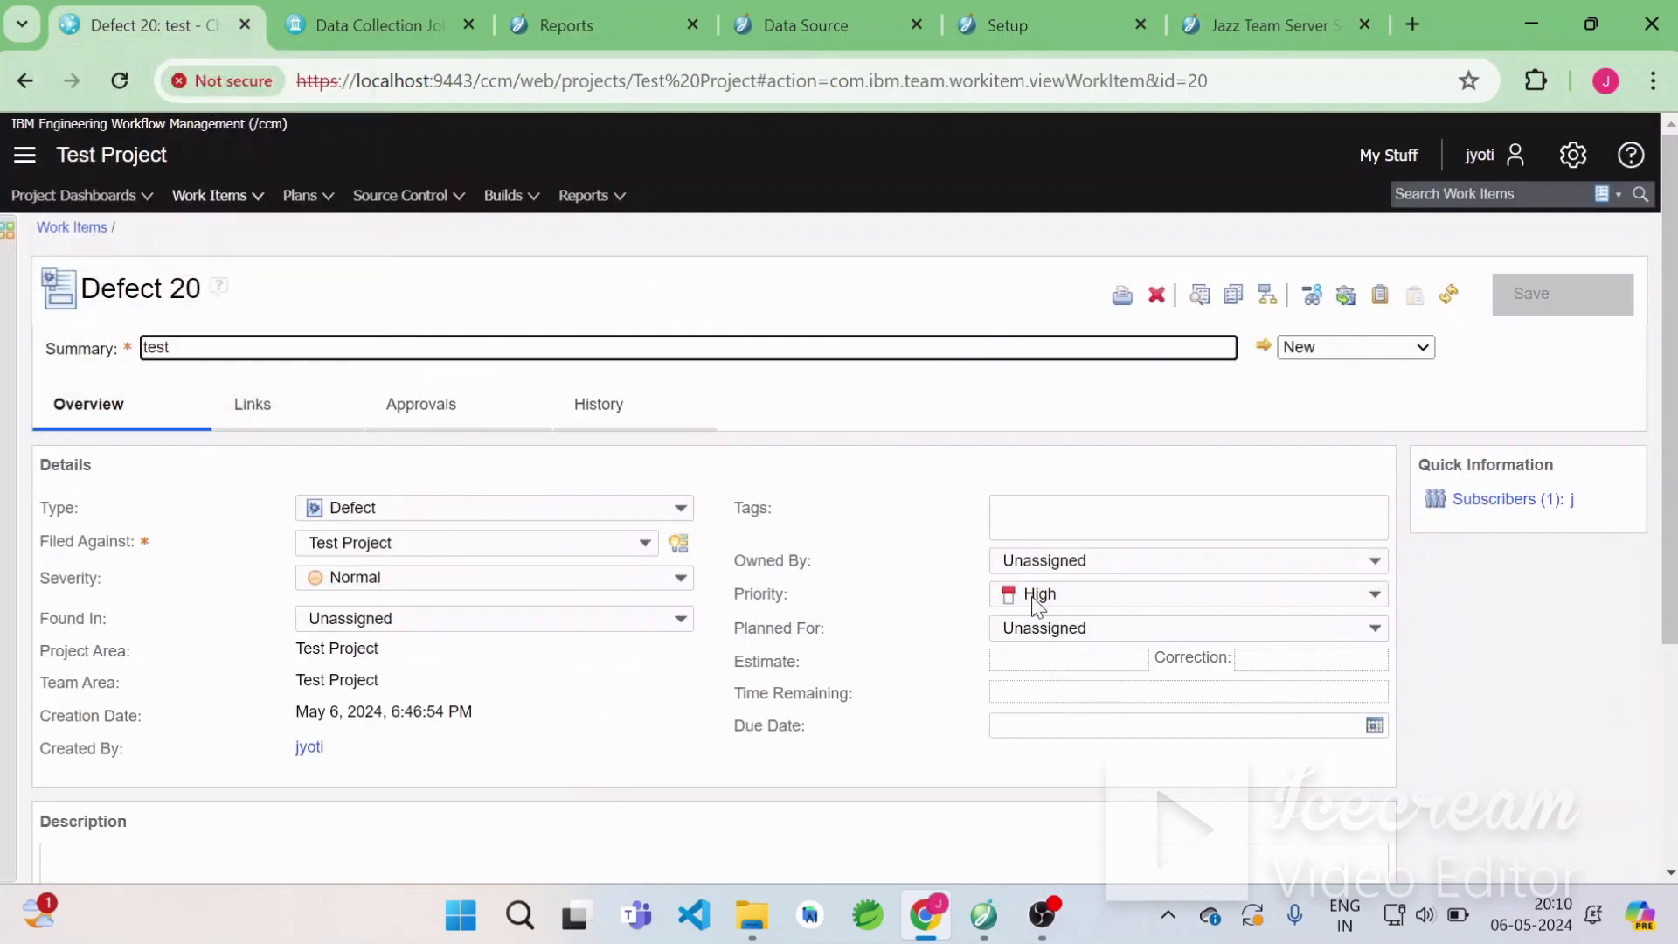
{"action": "left_click", "coordinate": [569, 16]}
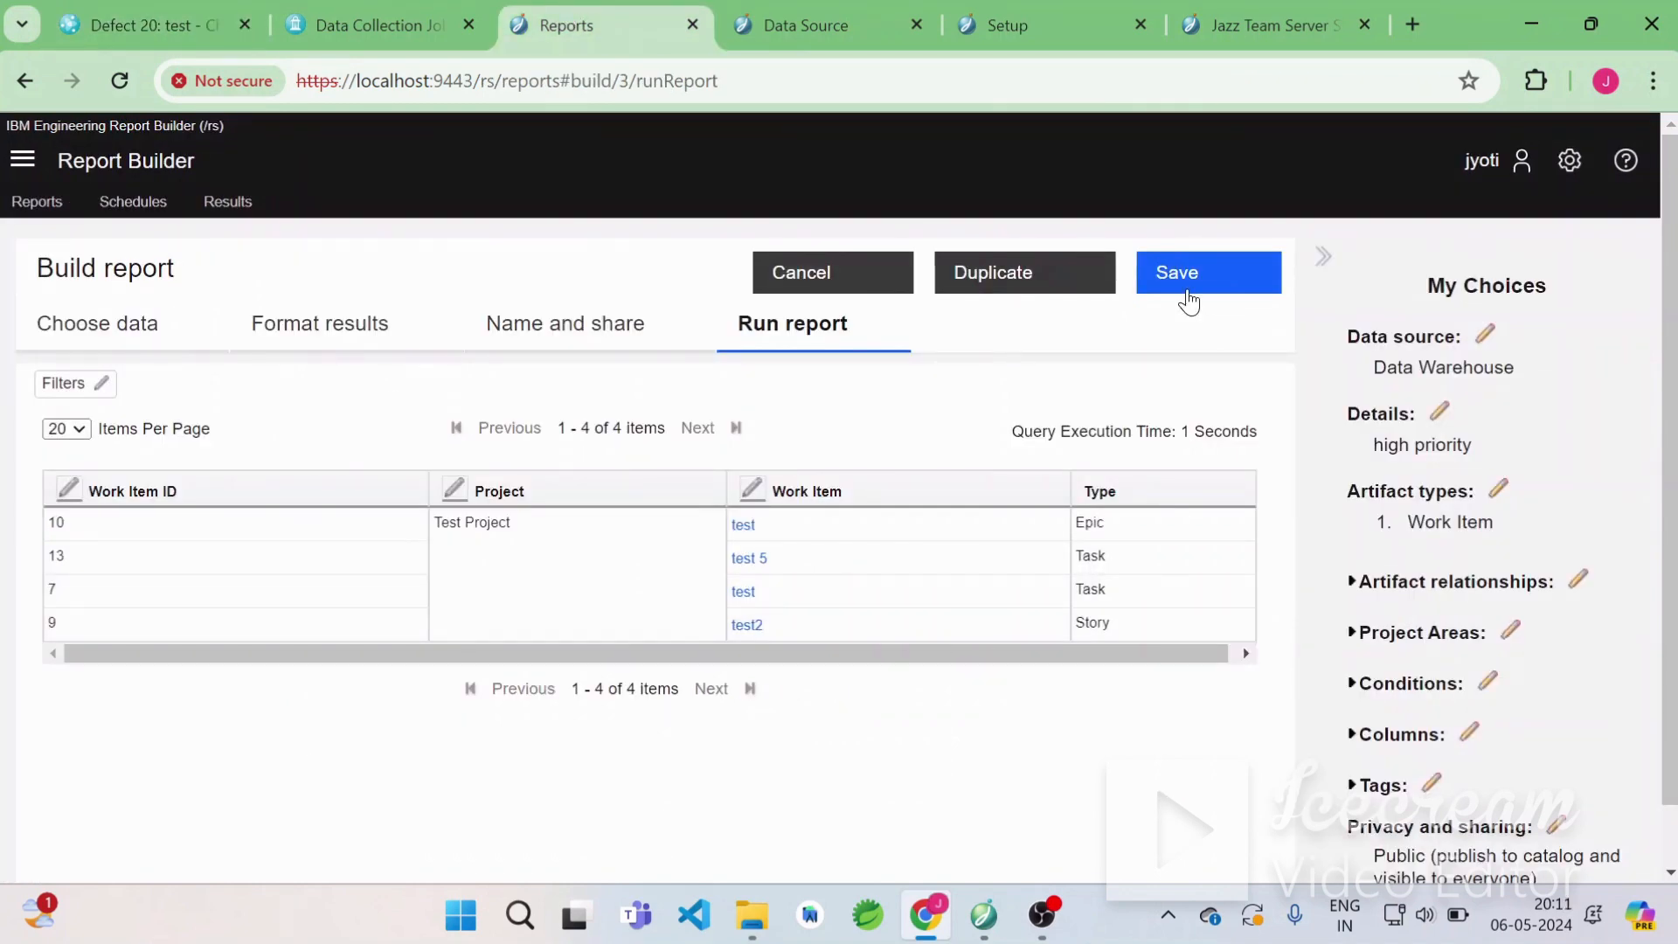
{"action": "left_click", "coordinate": [1189, 302]}
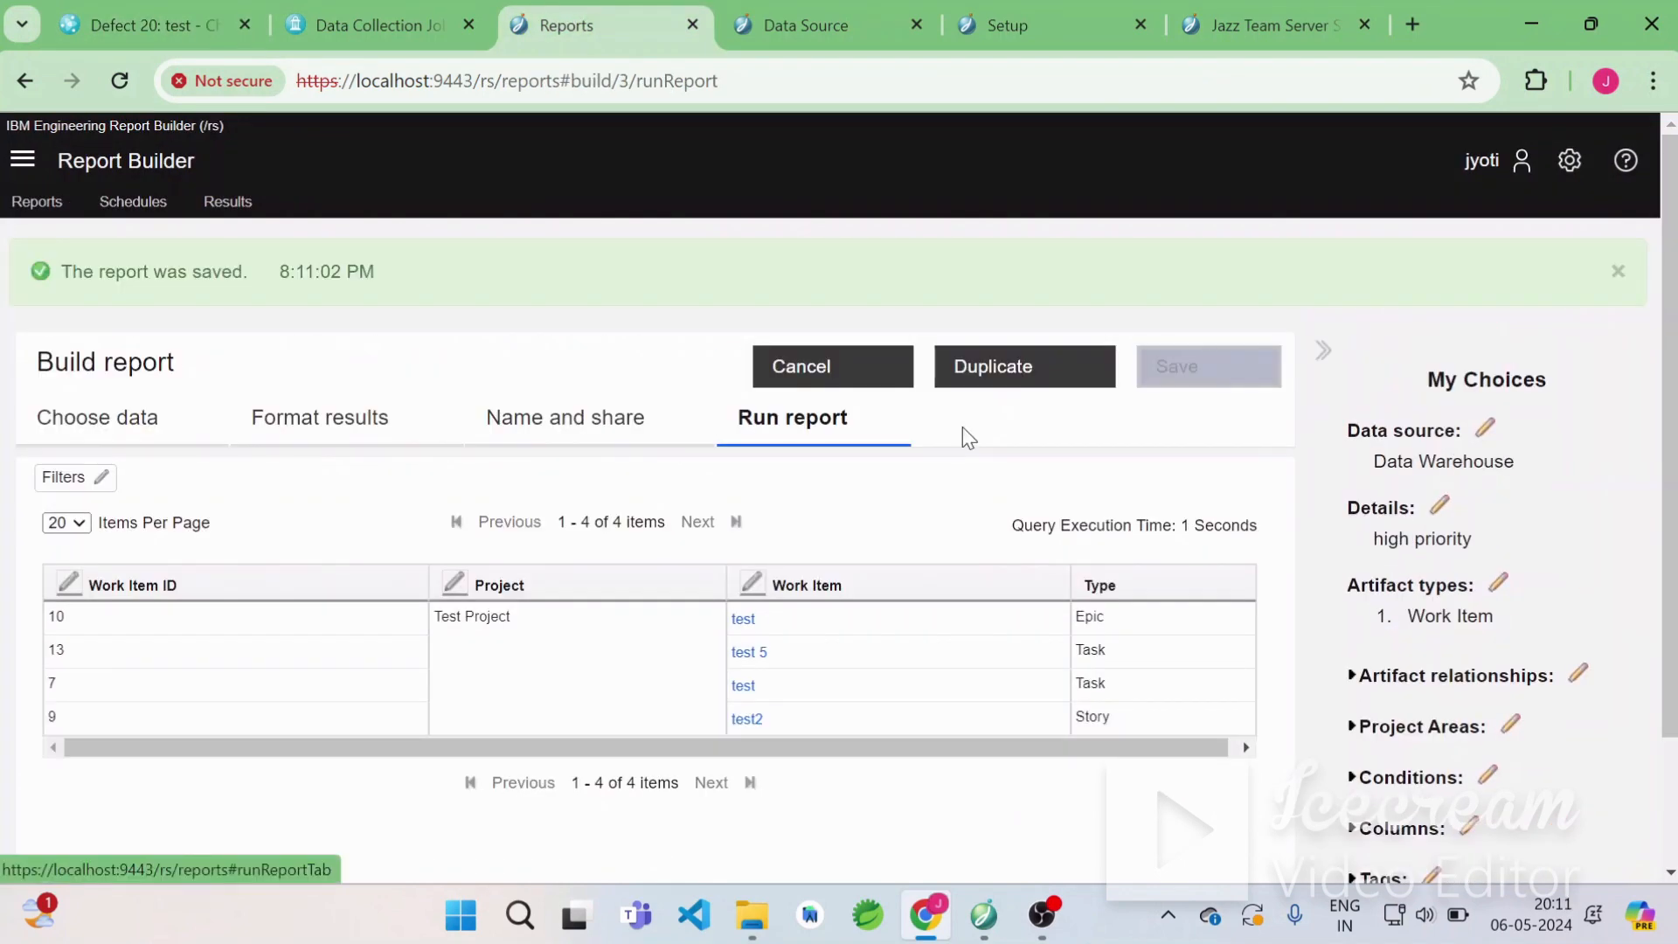